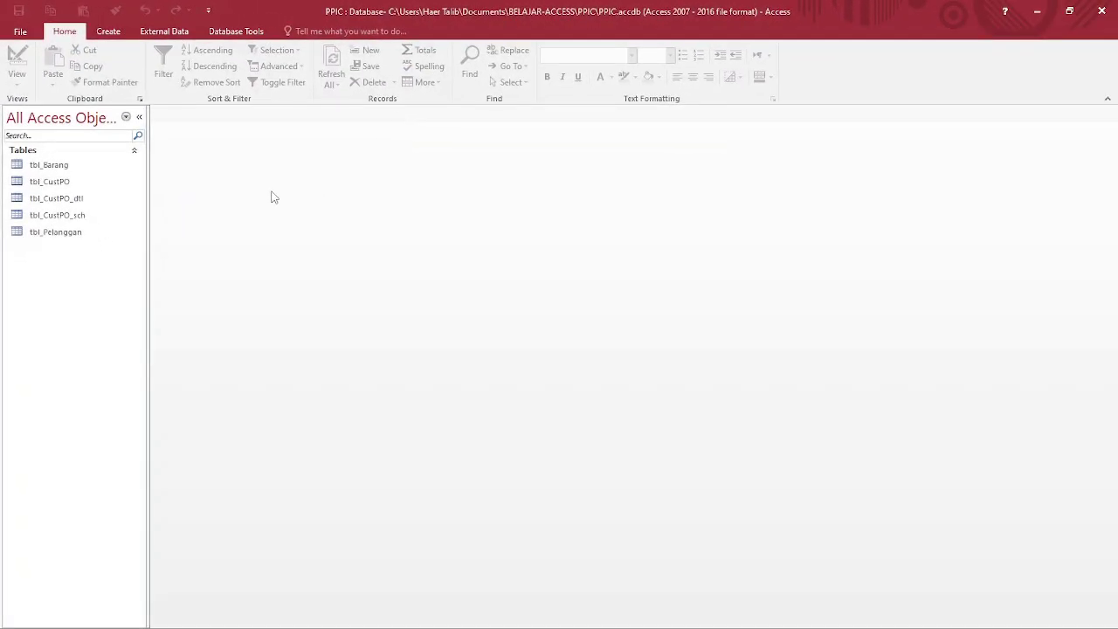
- Open the tbl_Pelanggan table, enter a customer code and the name PT. MULIA SEJAHTERA, and widen the Nama_Pelanggan column to fit
double_click(71, 234)
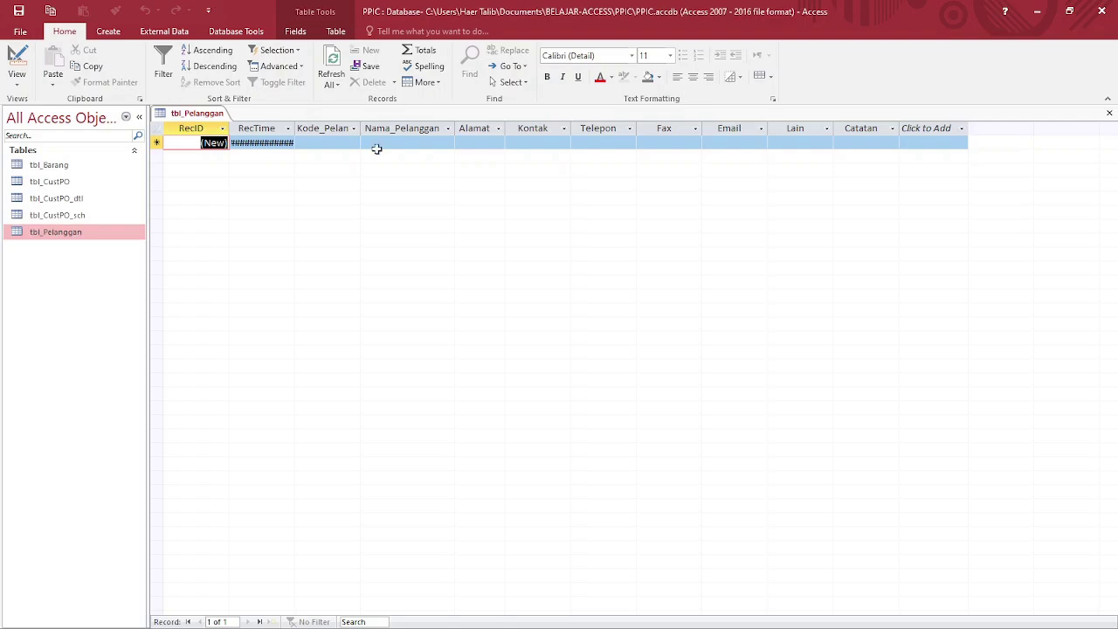
left_click(328, 143)
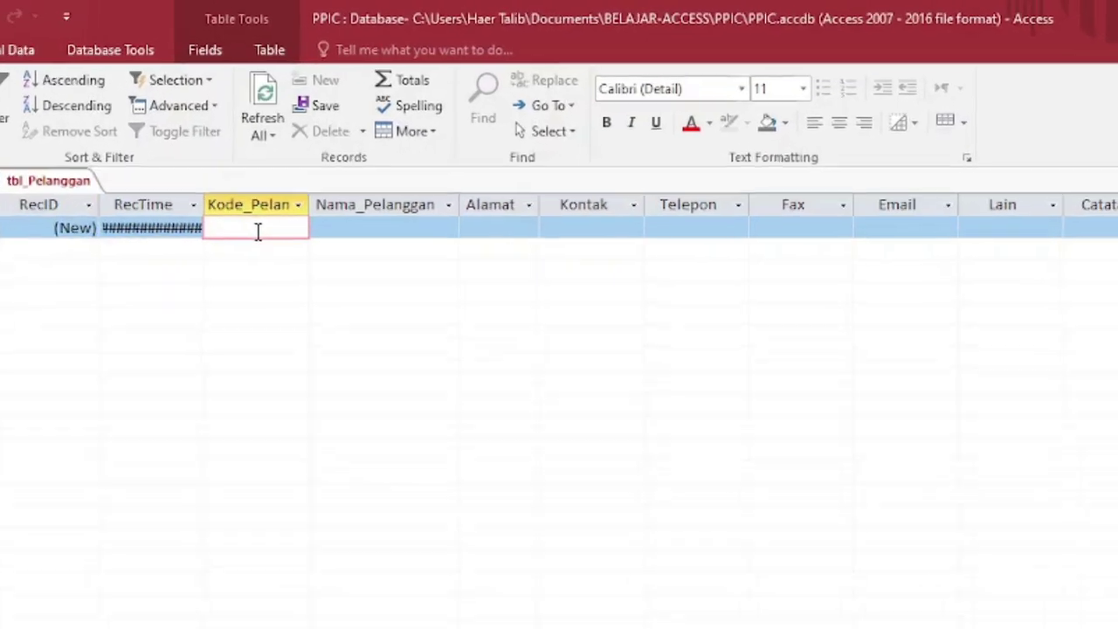
type("cust 01")
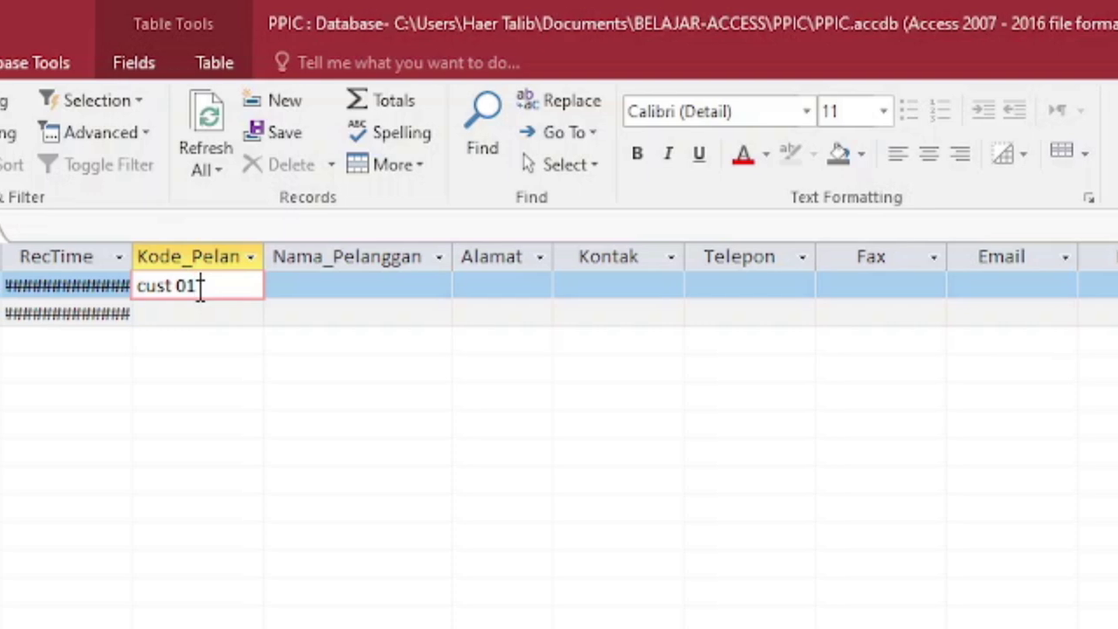
key("Tab")
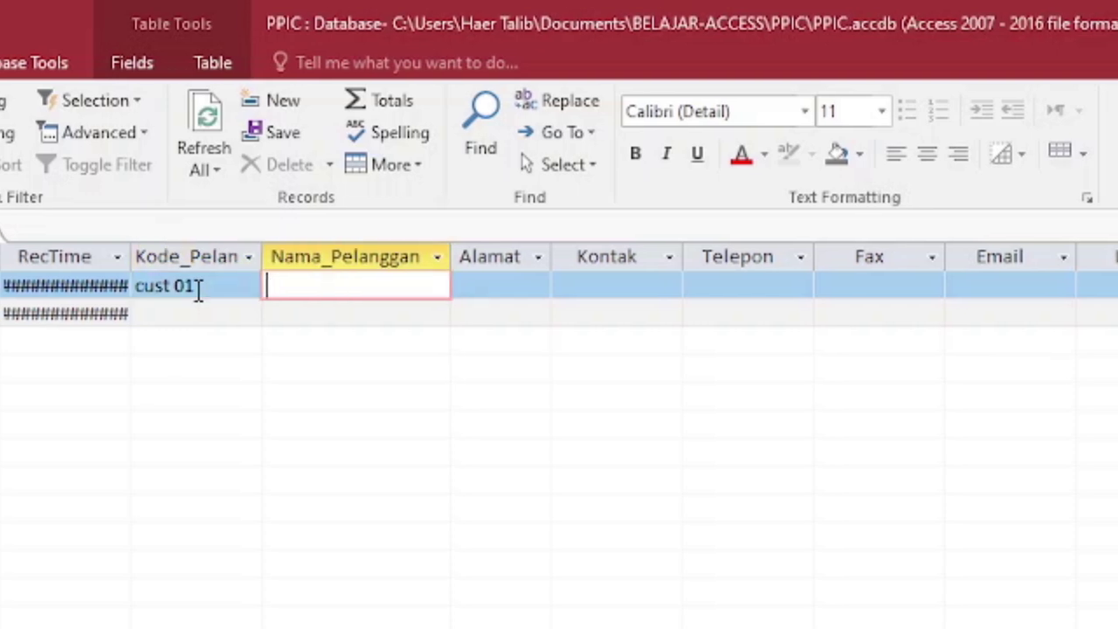
type("PT.")
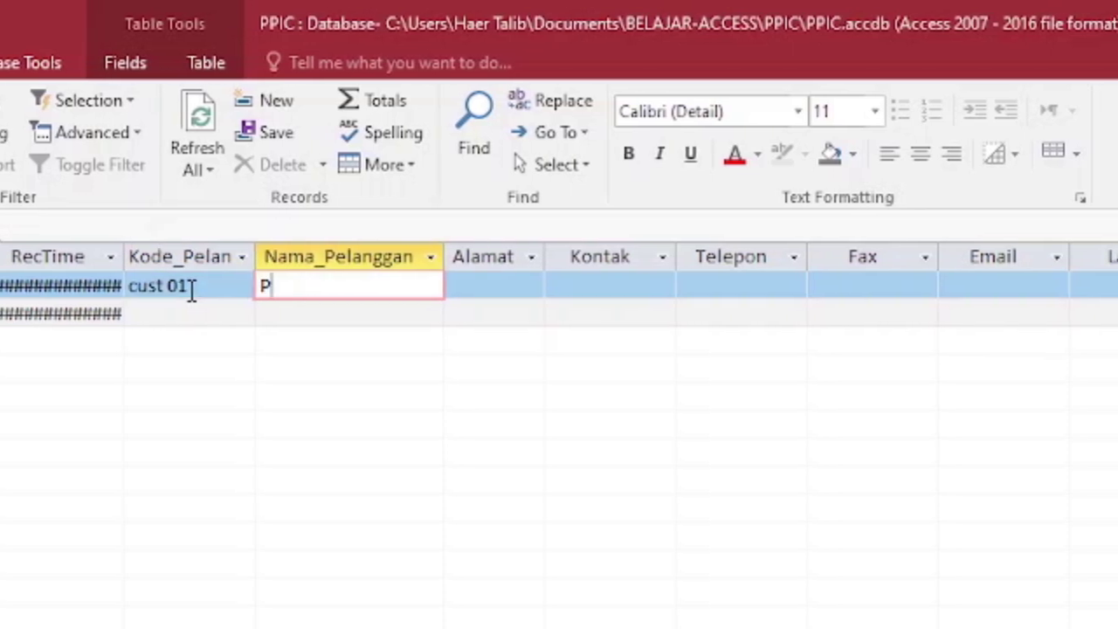
type(" MULIA S")
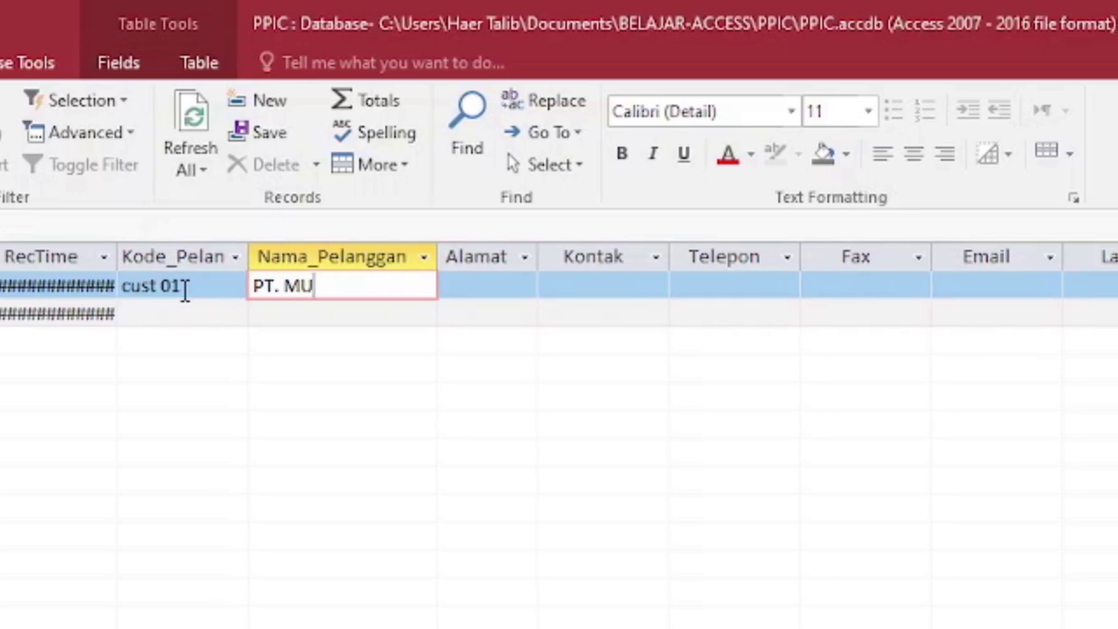
type("EJAHTERA")
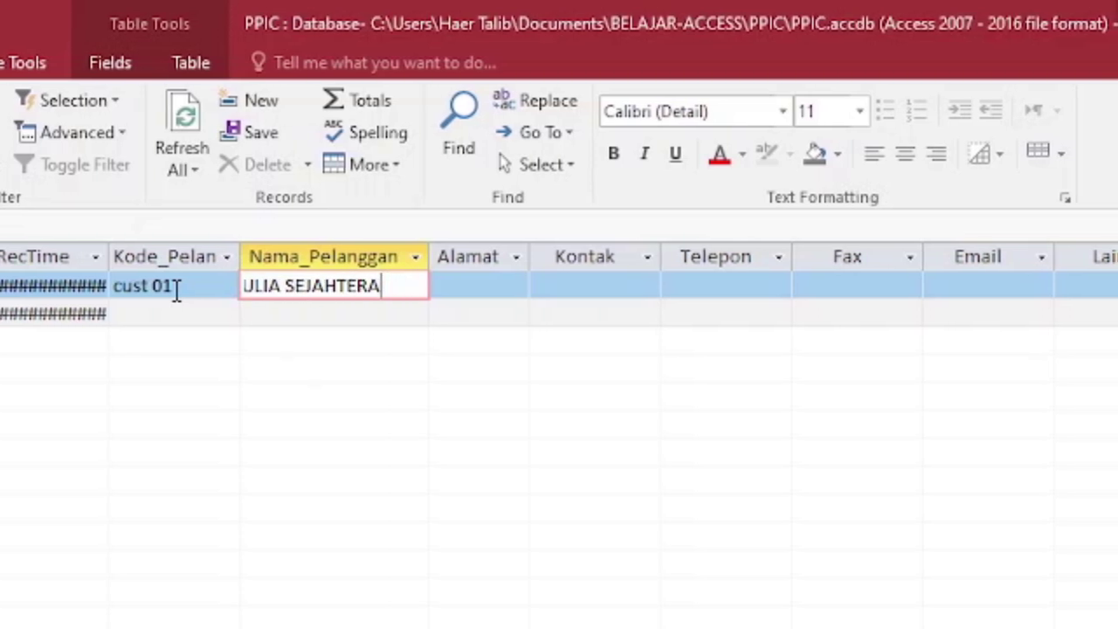
key("Tab")
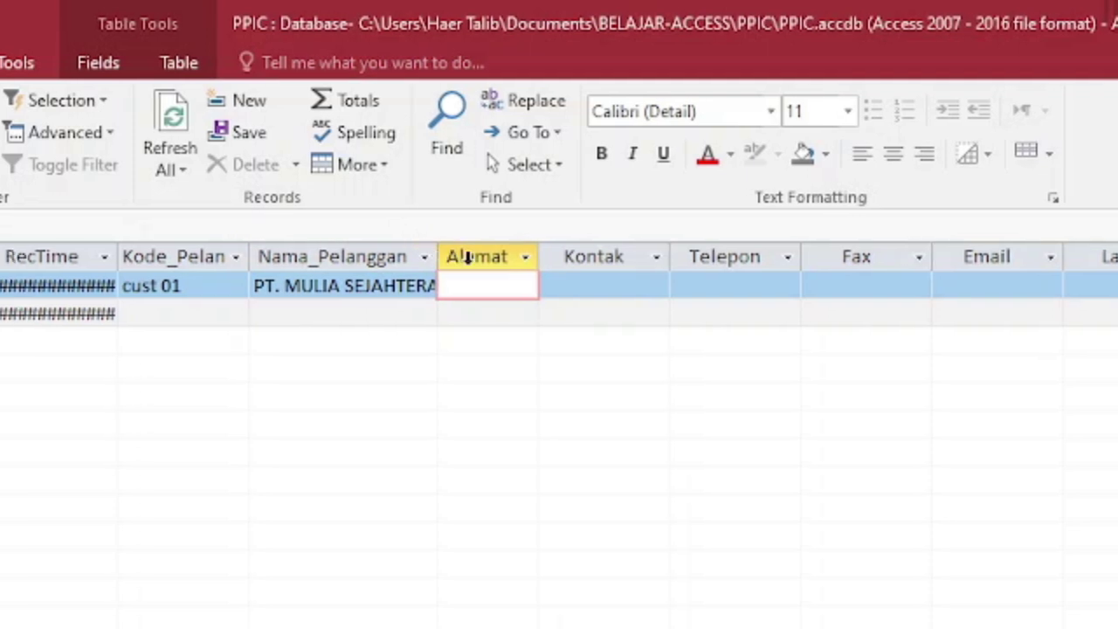
left_click_drag(435, 256, 449, 256)
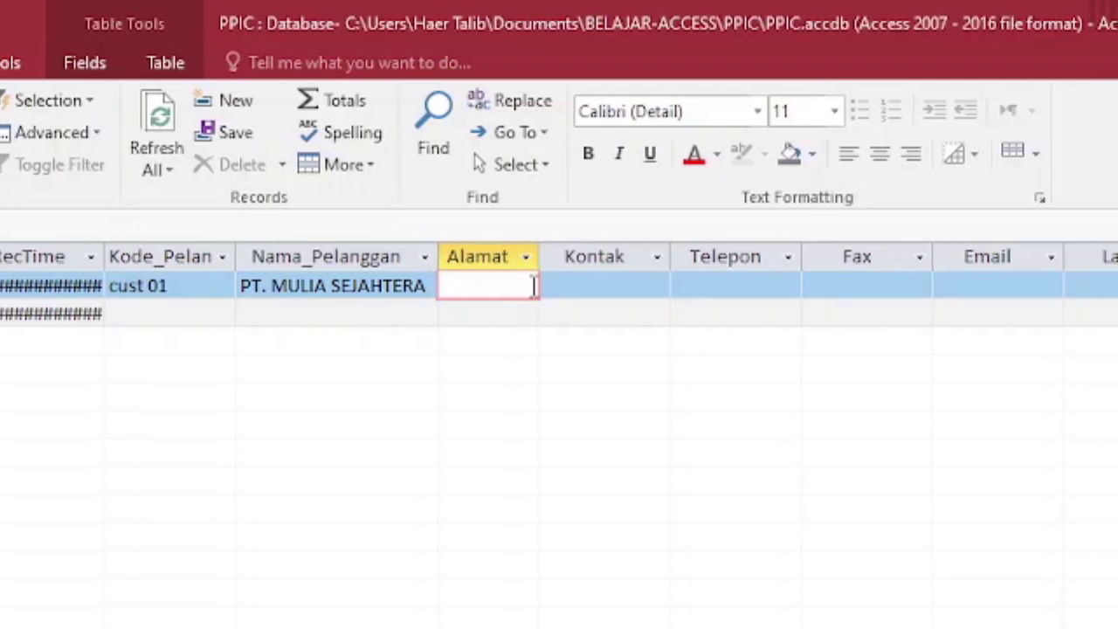
- Fill in the record's Alamat with the customer's address and Kontak with the contact's name, then fit the Alamat column to its content
type("Jababeka")
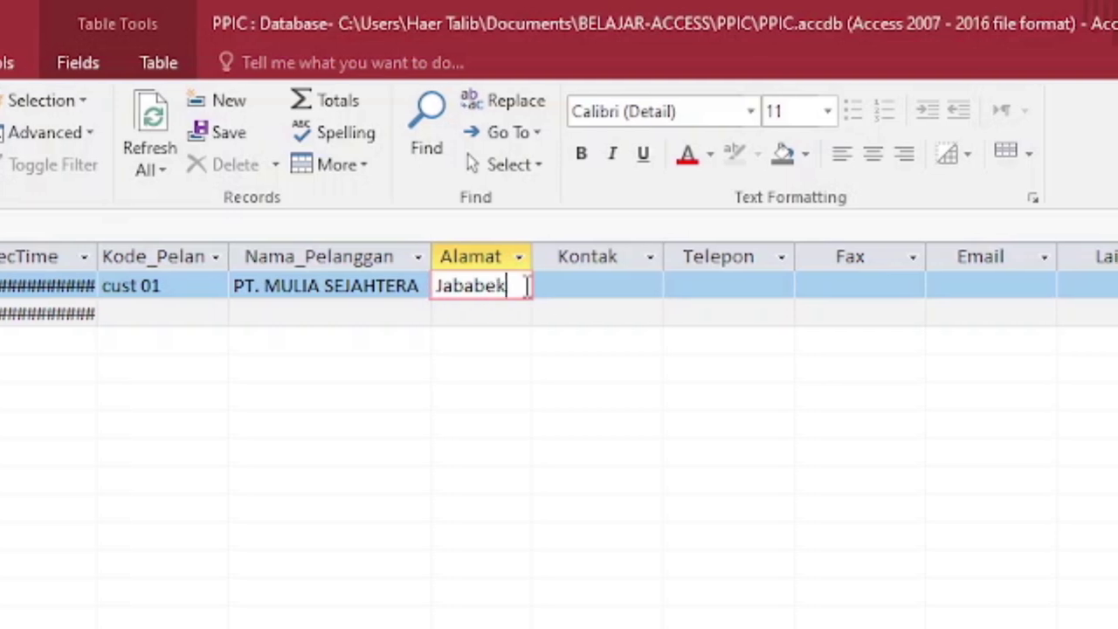
type(", Bekasi")
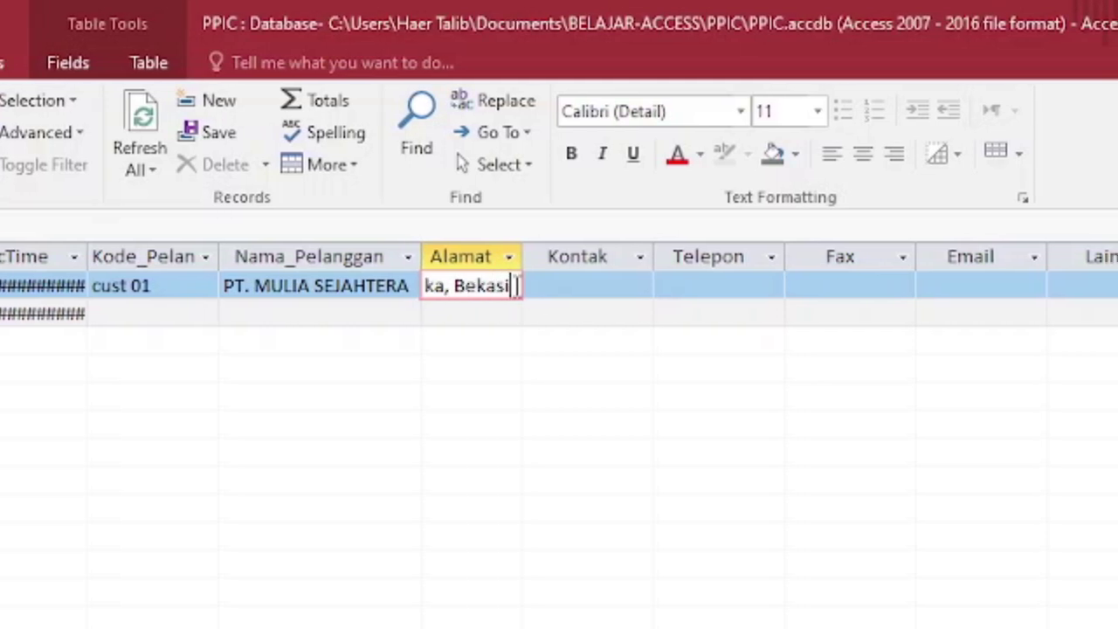
key("Tab")
type("Mr. Benny")
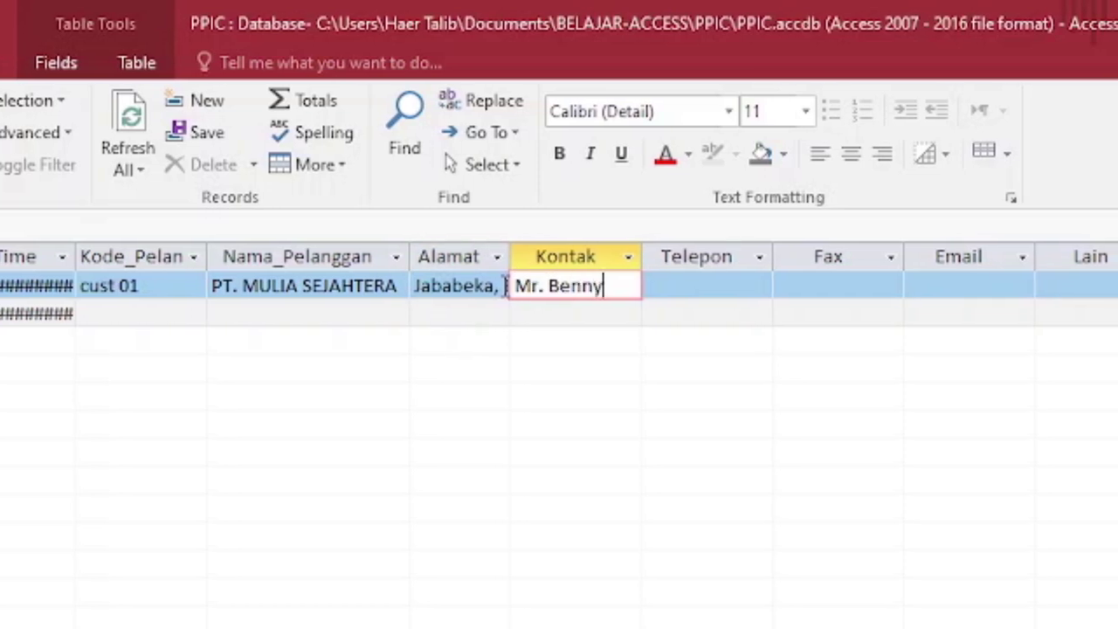
key("Down")
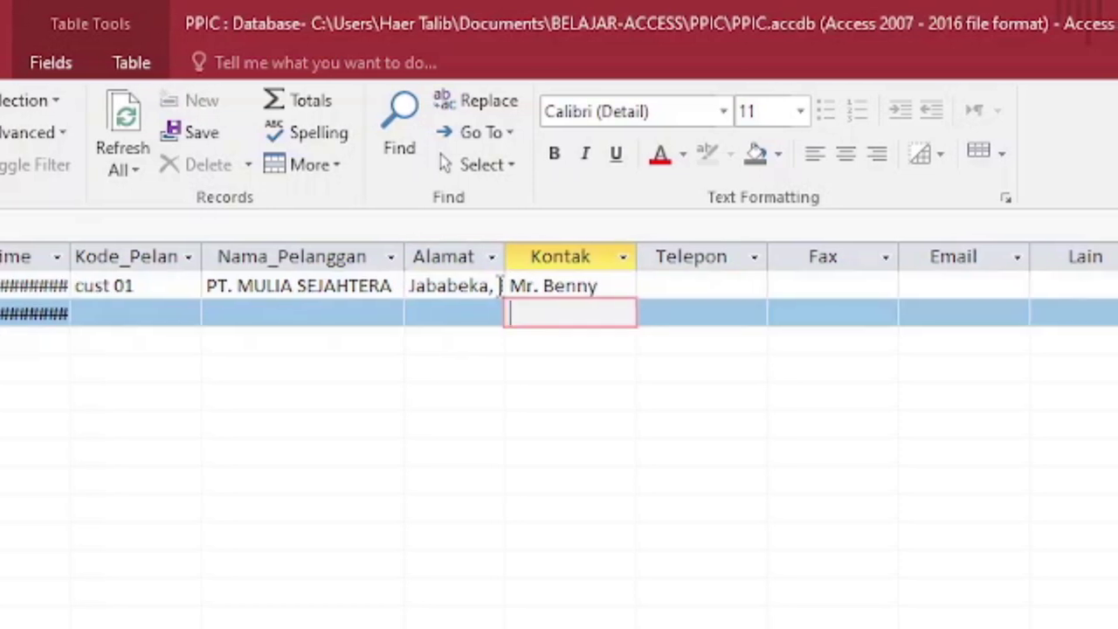
double_click(502, 255)
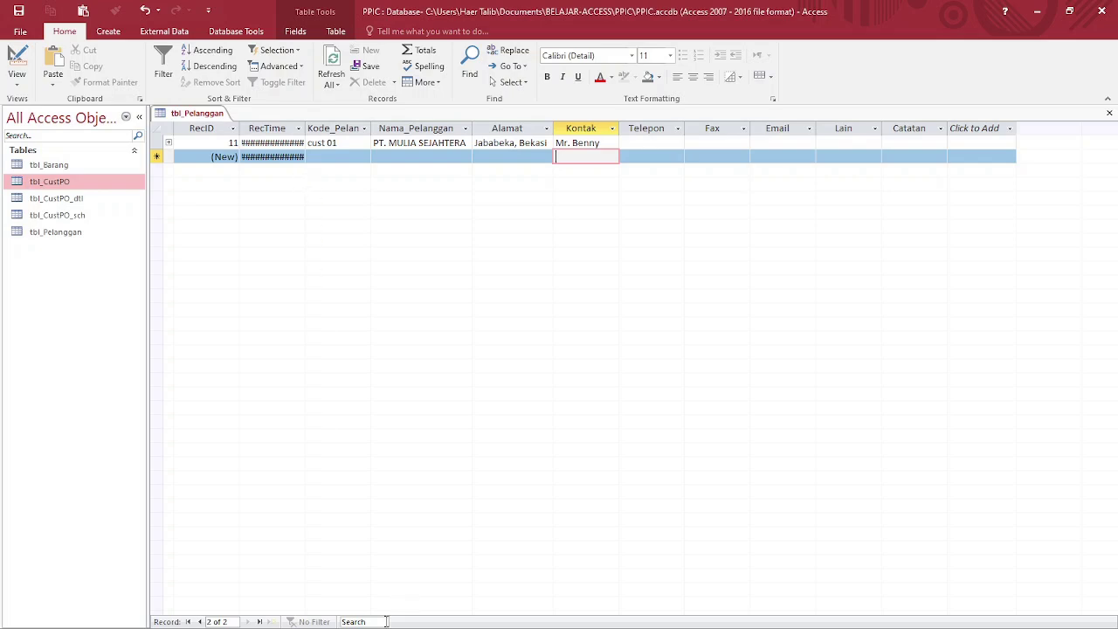
- Switch to Firefox and open the list of practice files on the File Bahan Latihan page of RumahAccess.com
key("super")
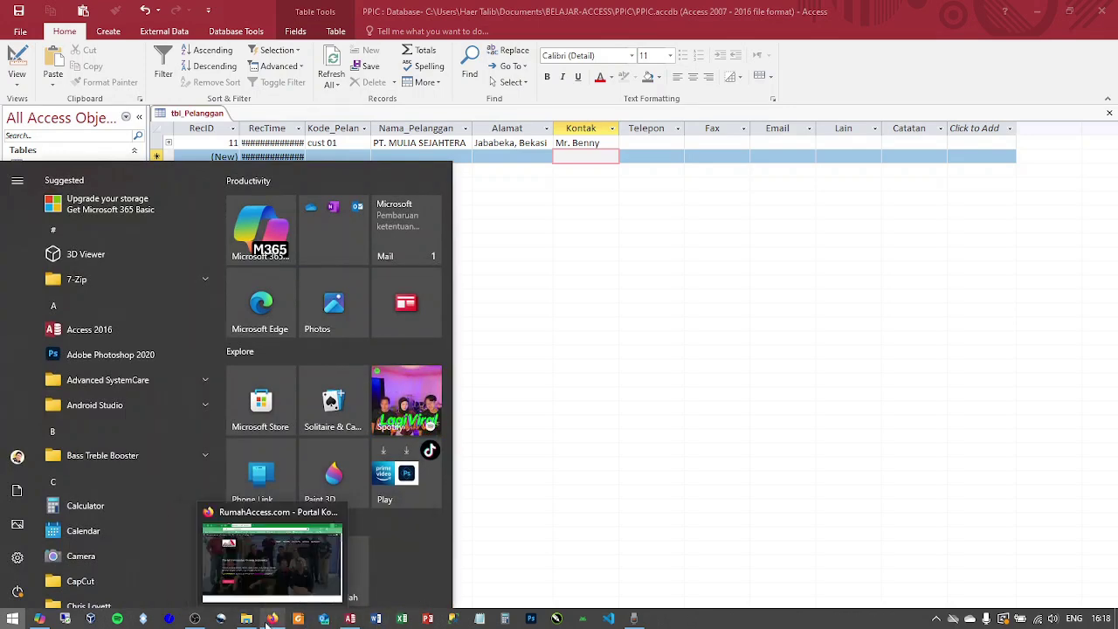
left_click(270, 620)
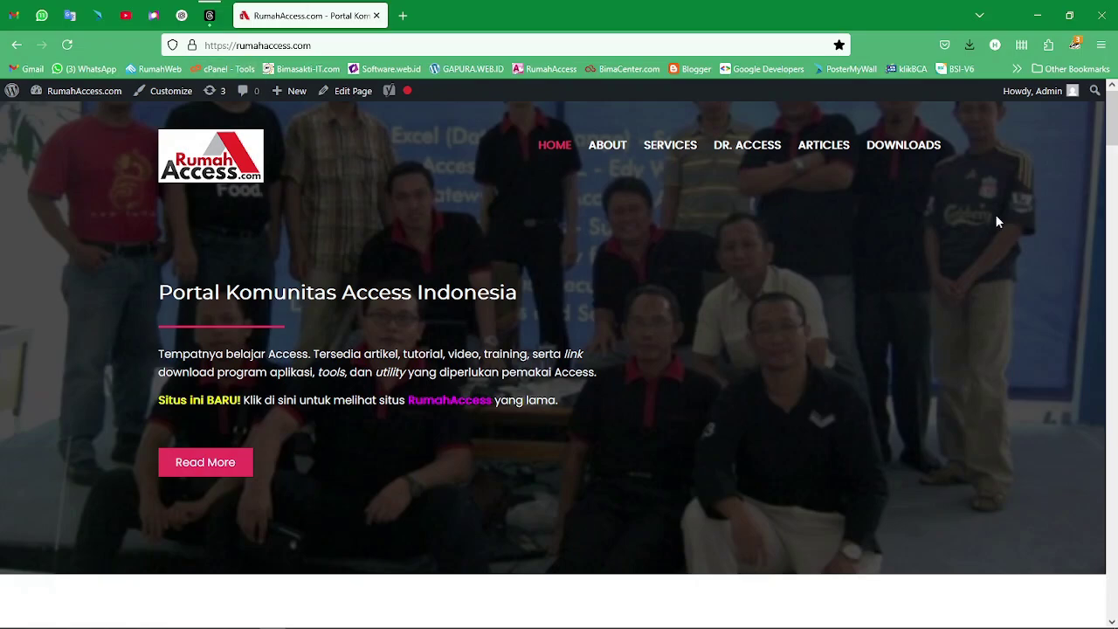
left_click_drag(1112, 129, 1112, 594)
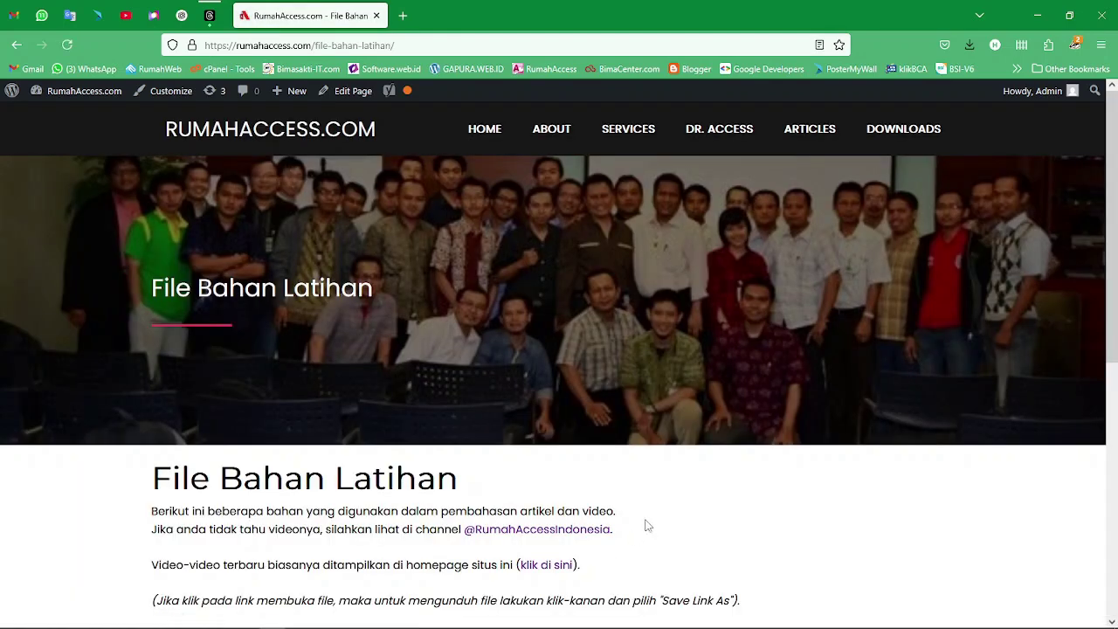
left_click_drag(1116, 138, 1115, 252)
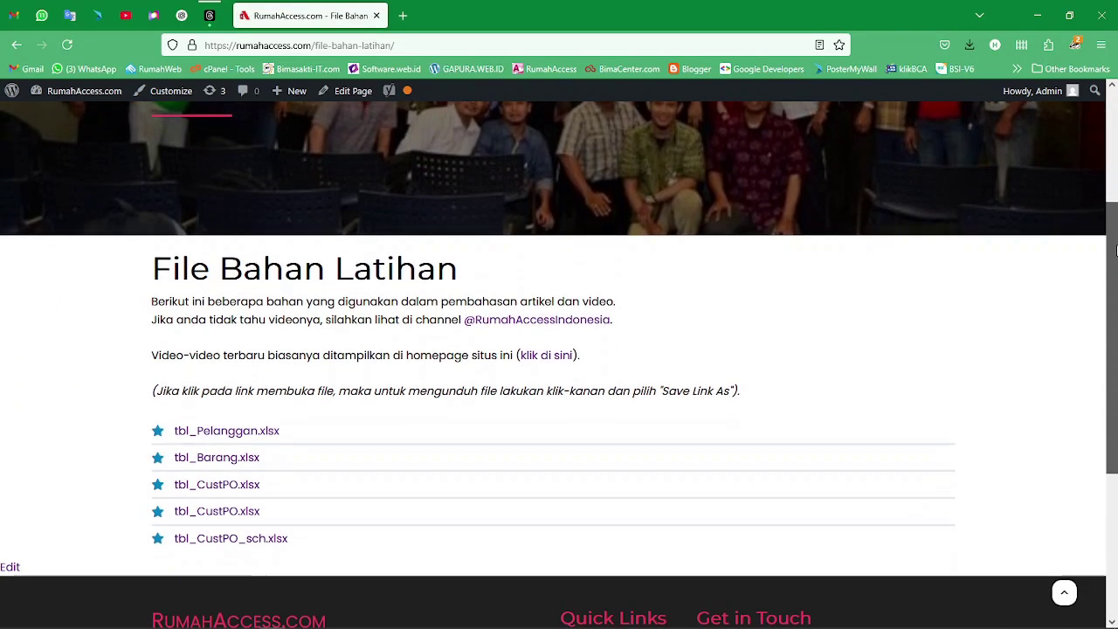
- Download tbl_Pelanggan.xlsx and tbl_Barang.xlsx into the PPIC folder
left_click(237, 434)
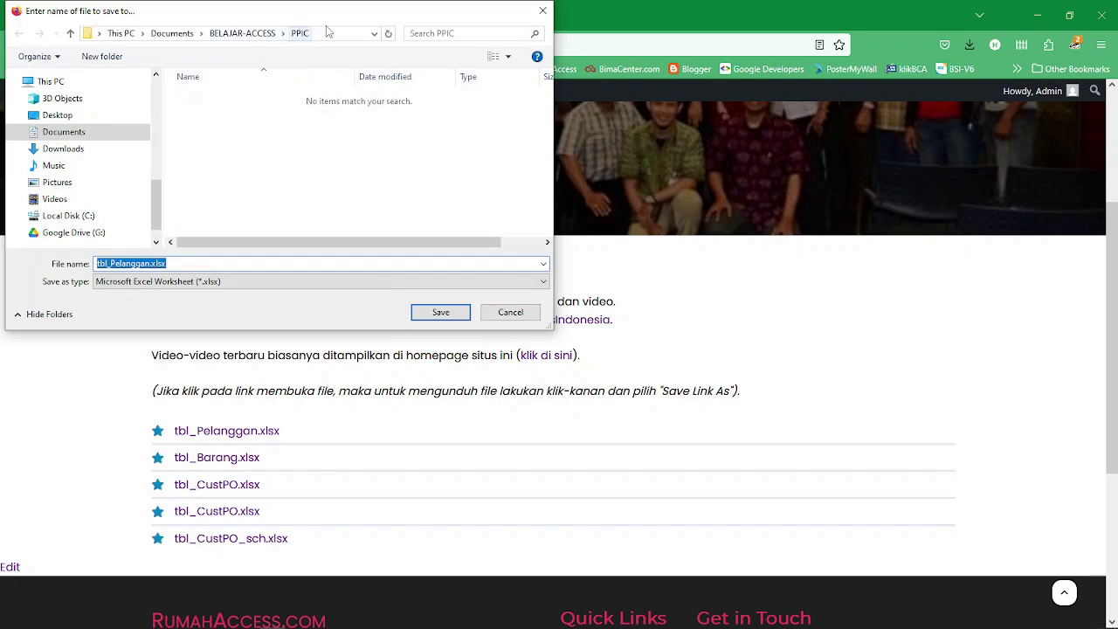
left_click(441, 312)
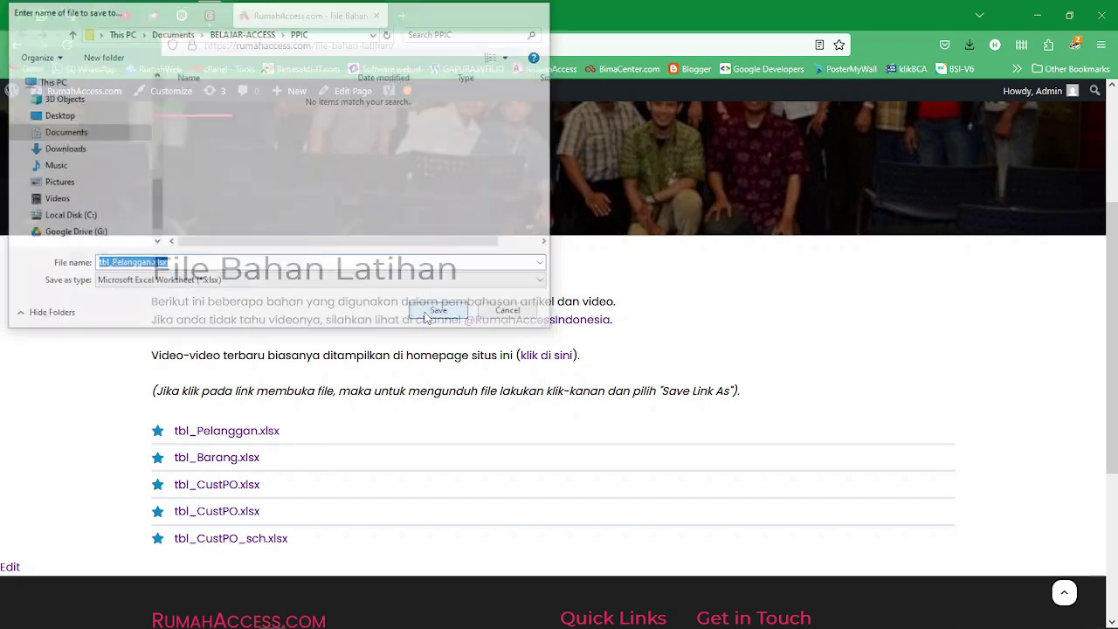
left_click(241, 463, "alt")
left_click(441, 313)
- Download tbl_CustPO.xlsx, tbl_CustPO_dtl.xlsx and tbl_CustPO_sch.xlsx into the PPIC folder
left_click(226, 486, "alt")
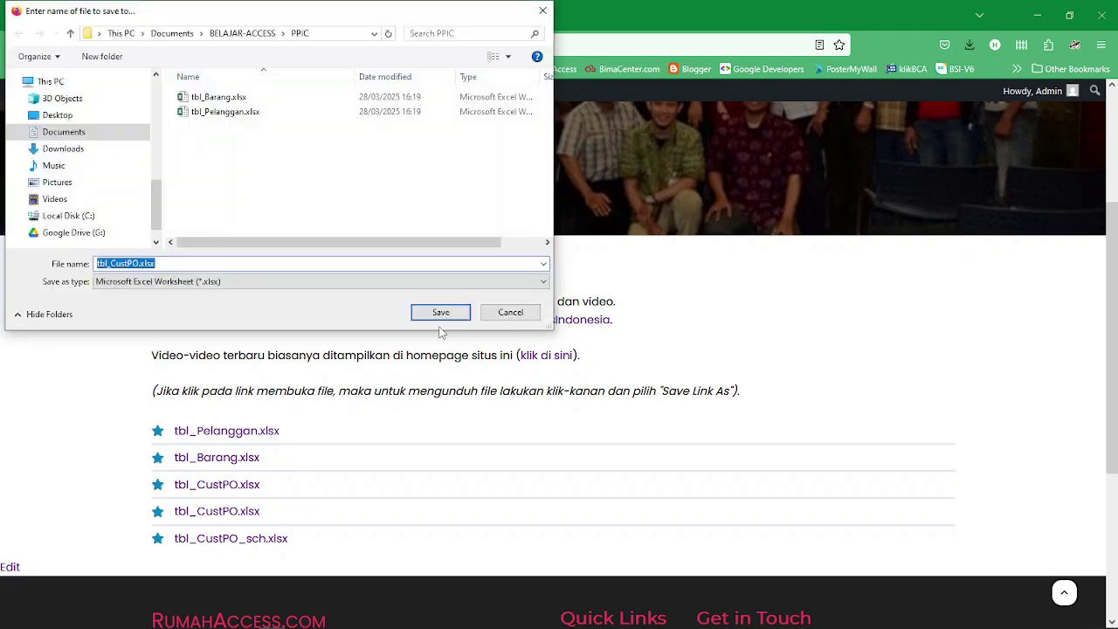
left_click(440, 313)
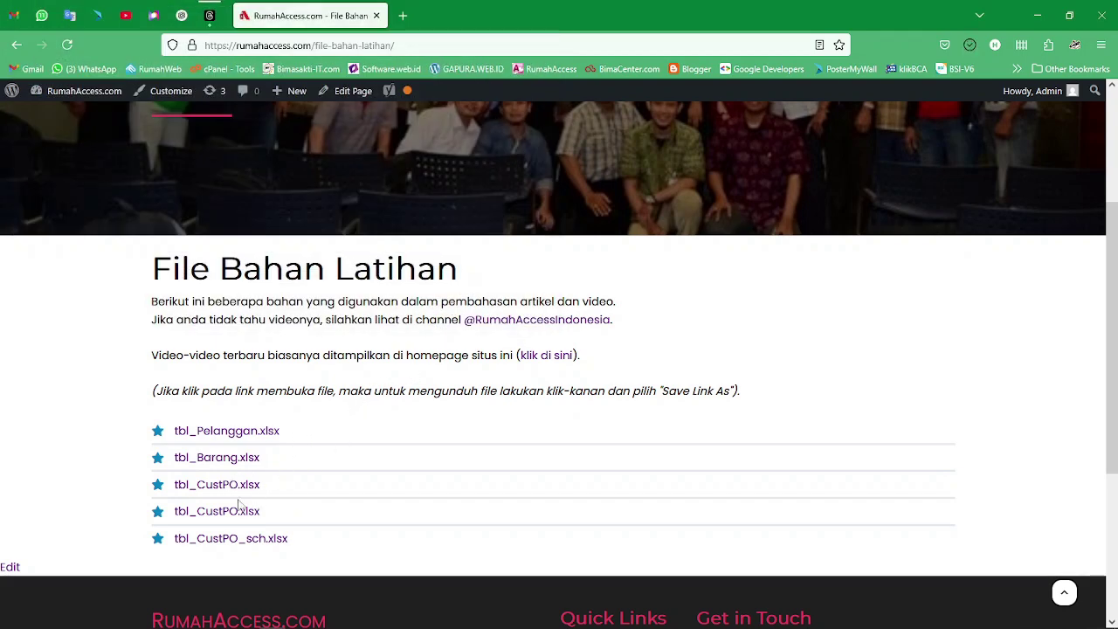
left_click(229, 511, "alt")
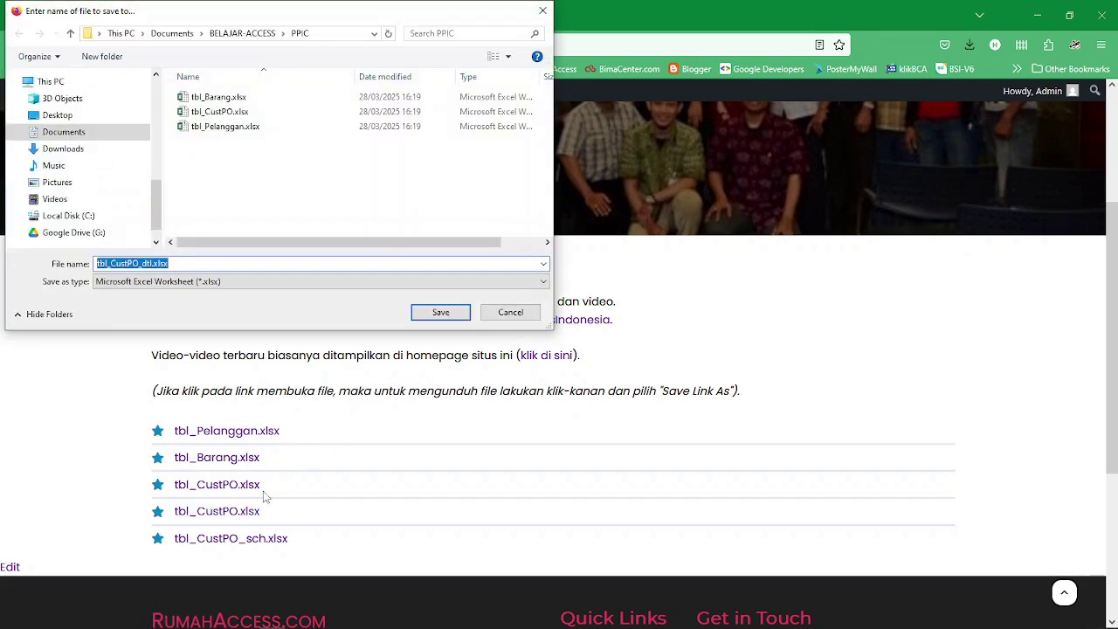
left_click(437, 312)
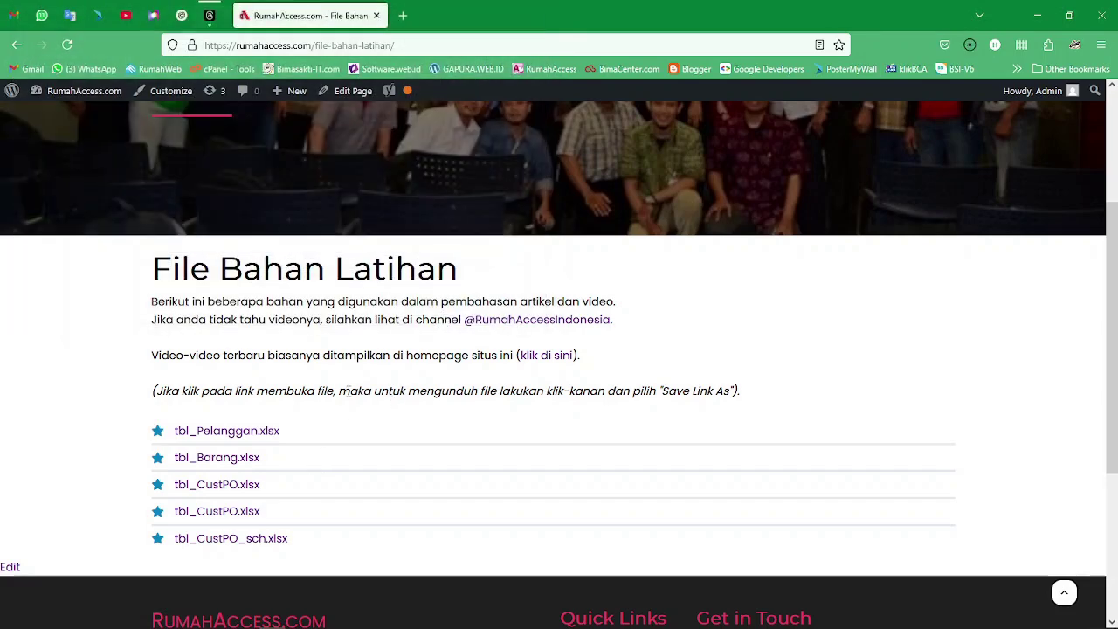
left_click(229, 540, "alt")
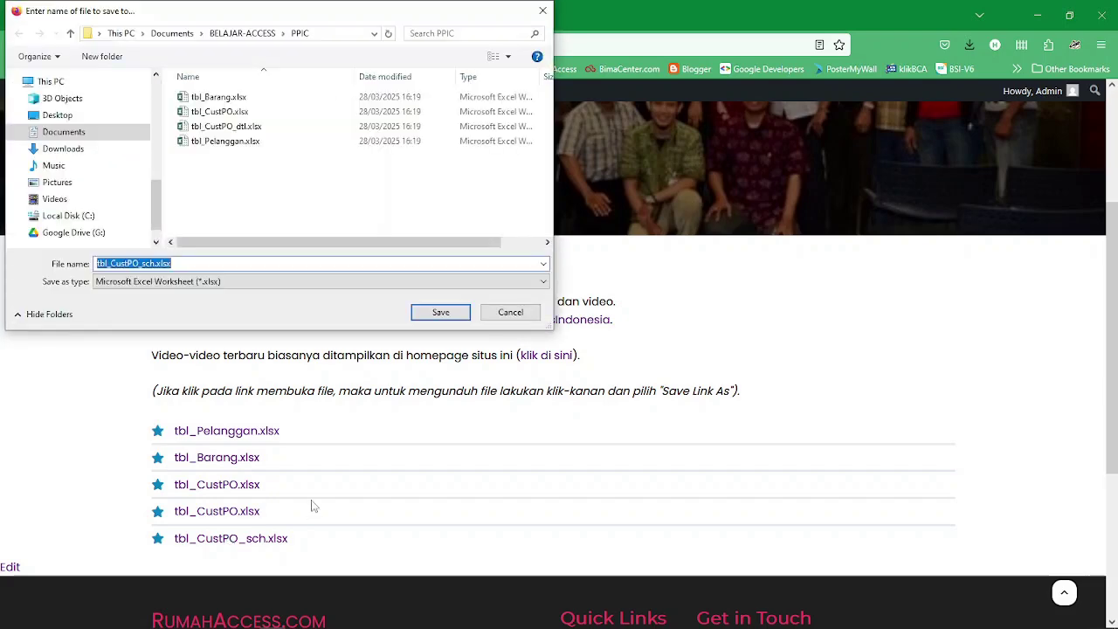
left_click(441, 314)
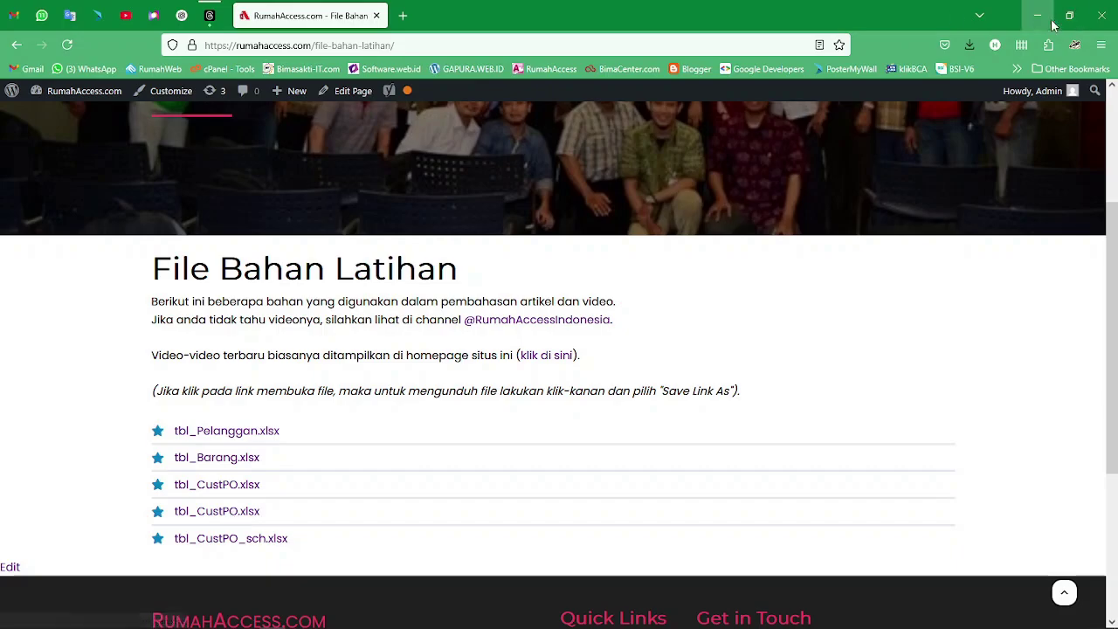
- Minimize the browser, switch to the PPIC folder in File Explorer and open tbl_Pelanggan.xlsx in Excel
left_click(1048, 21)
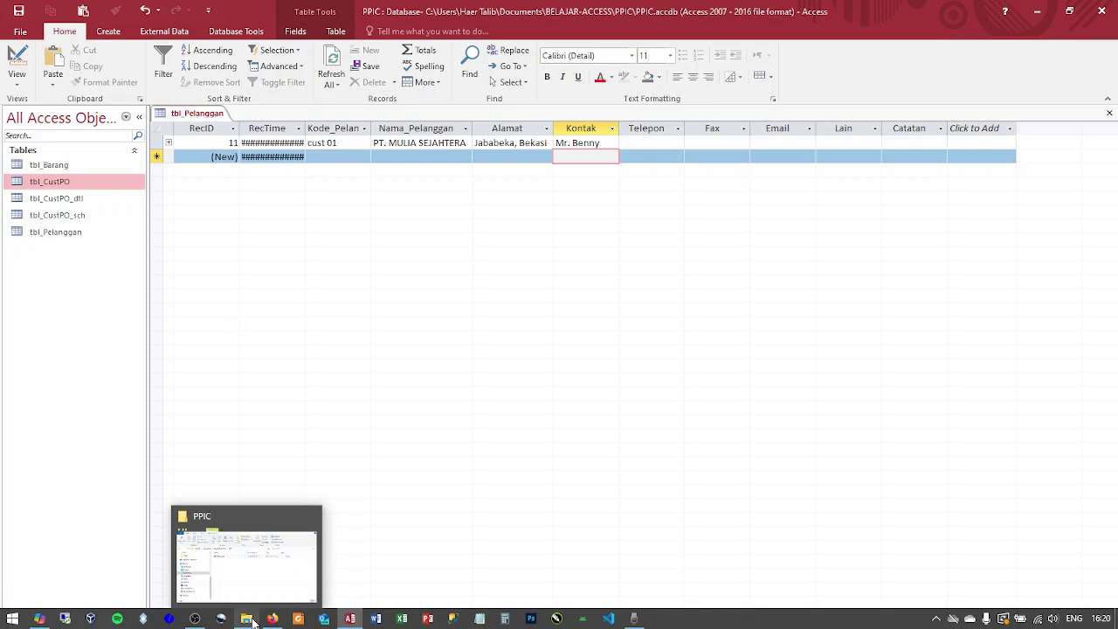
left_click(246, 618)
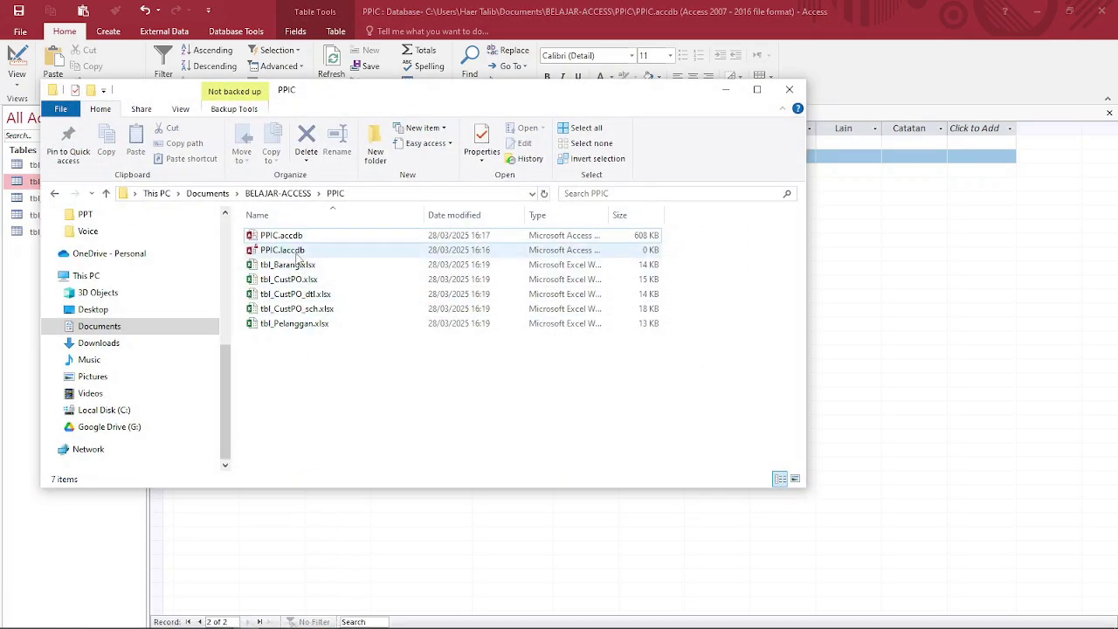
double_click(294, 325)
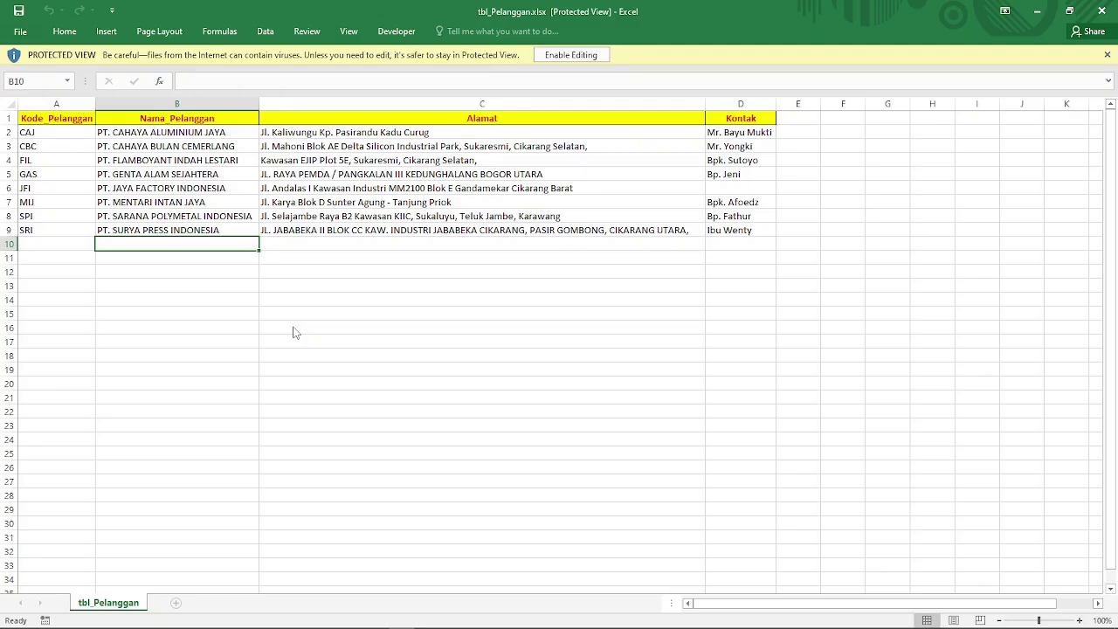
- Copy the customer data in A2:D9 of the tbl_Pelanggan sheet, leaving out the header row
left_click(54, 128)
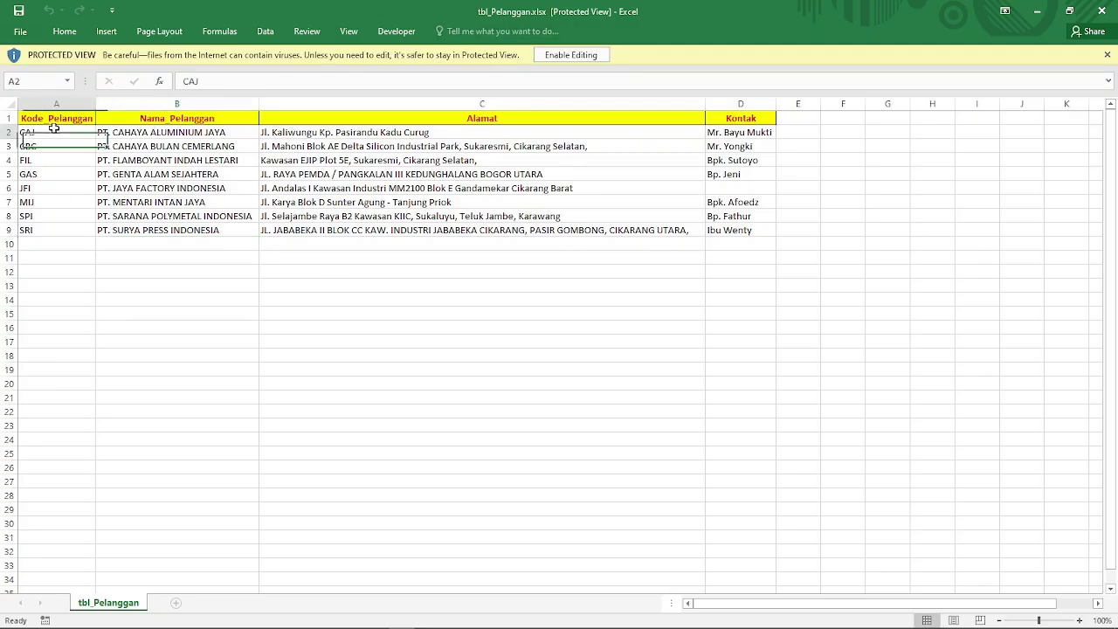
left_click_drag(54, 128, 732, 224)
key("ctrl+c")
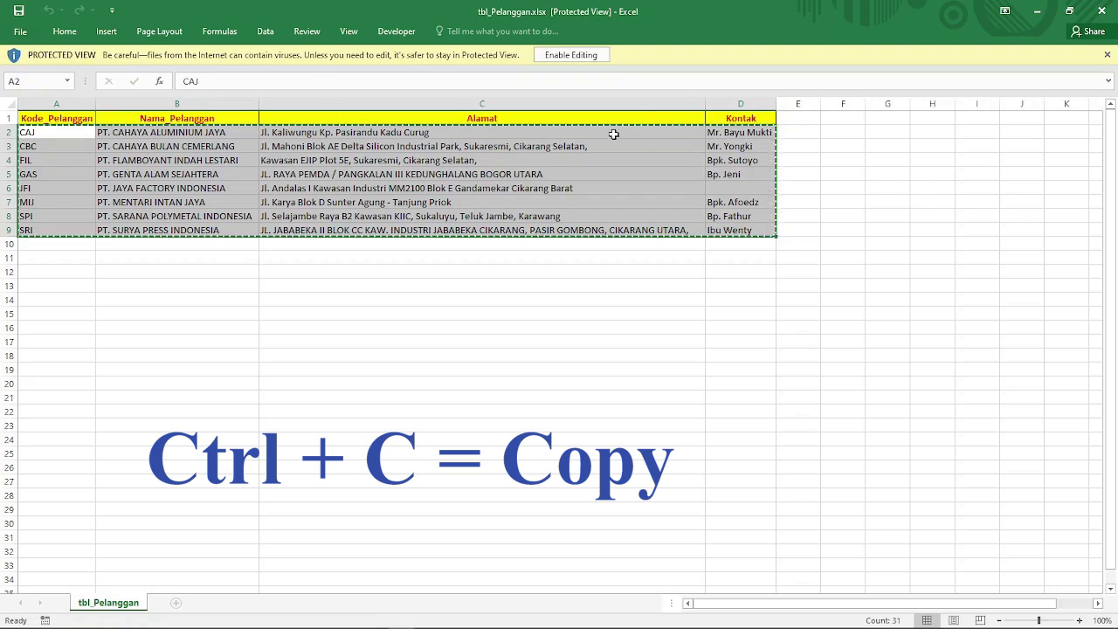
- Switch to the PPIC database in Access and hide the RecID and RecTime fields of tbl_Pelanggan
key("alt+Tab")
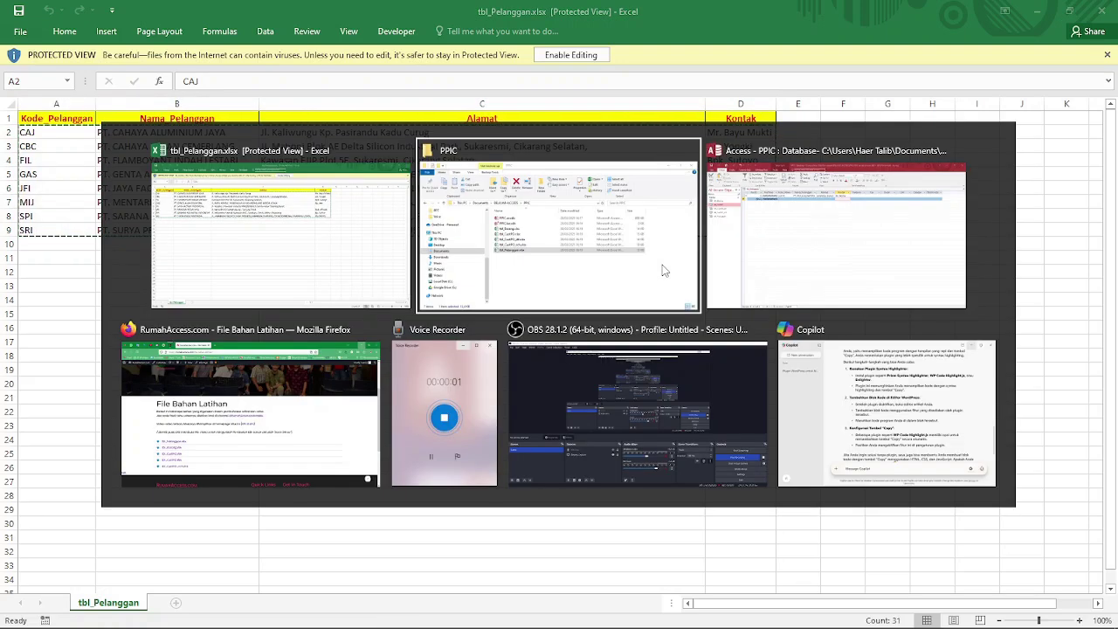
key("alt+Tab")
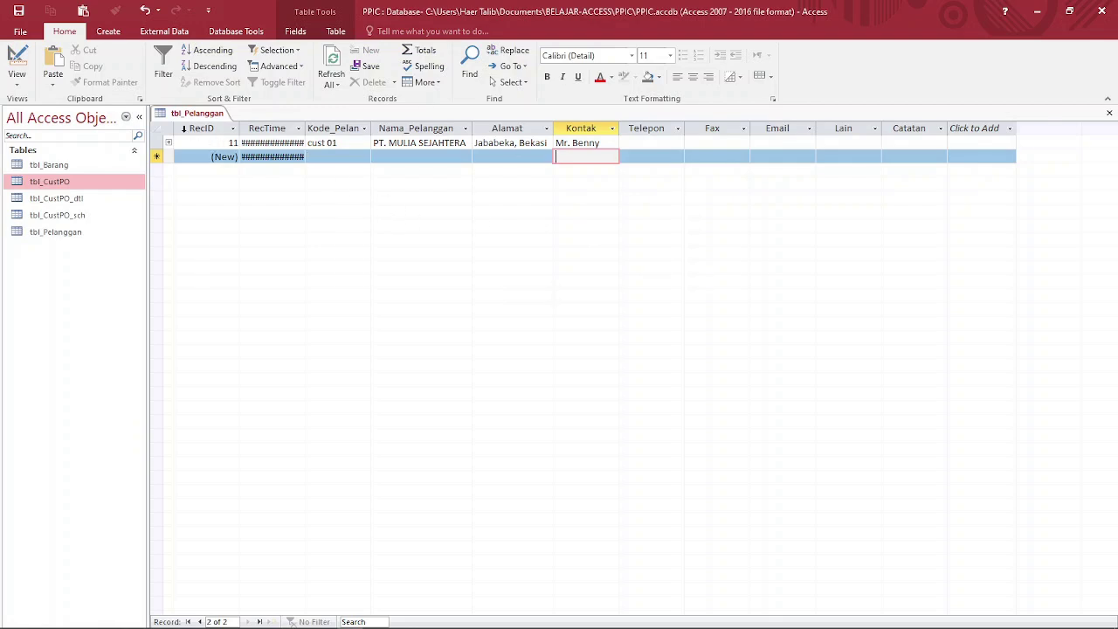
left_click_drag(208, 129, 260, 131)
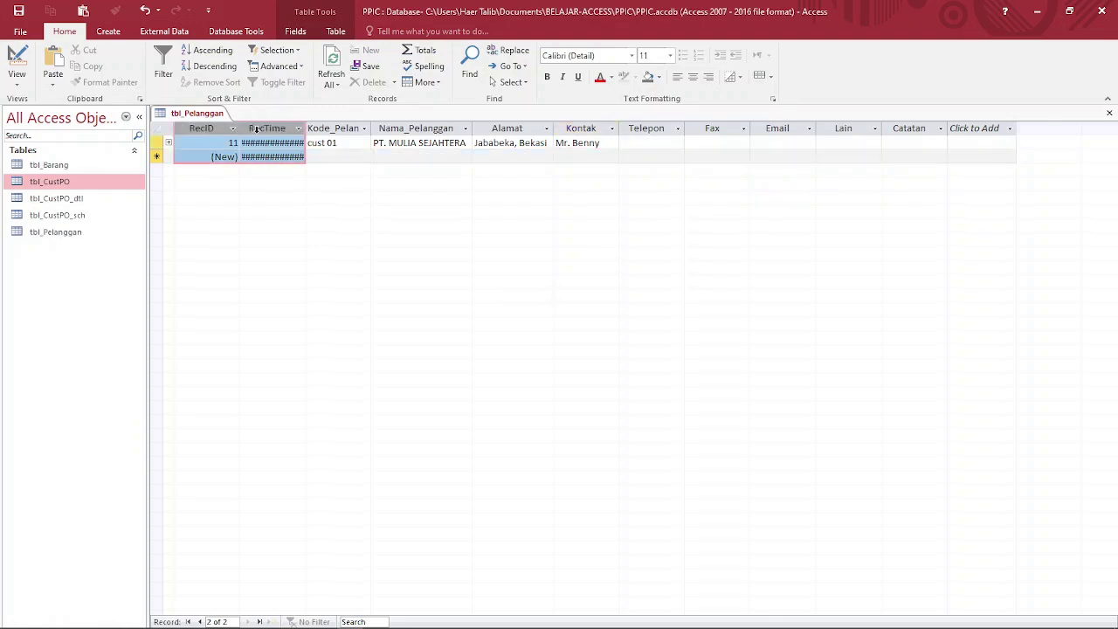
right_click(262, 131)
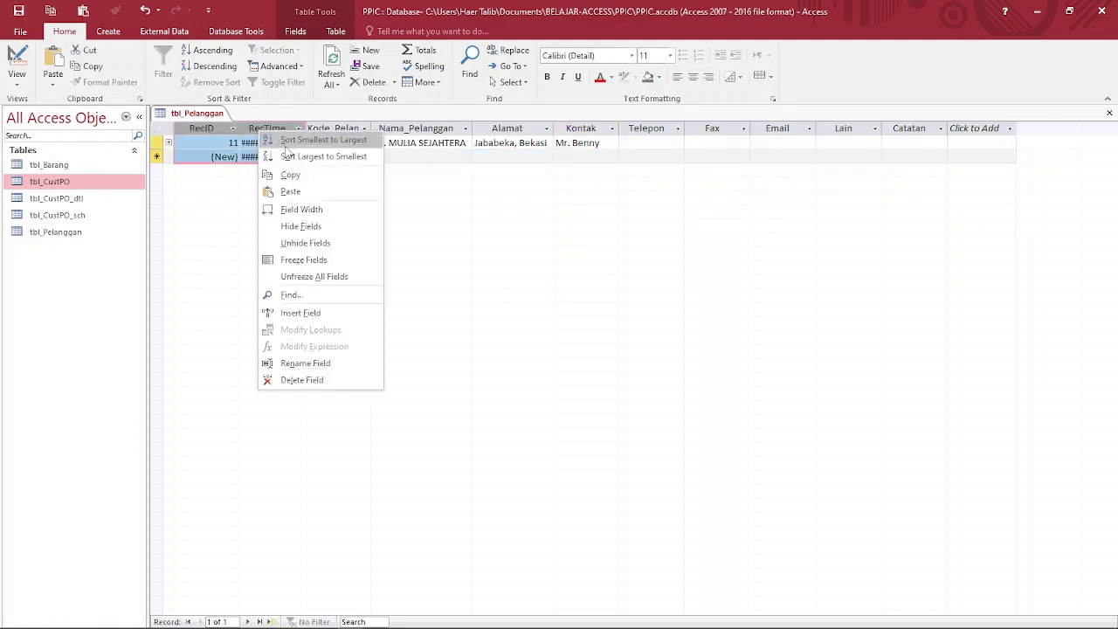
left_click(298, 229)
- Delete the manually entered customer record from tbl_Pelanggan and confirm the deletion
left_click(153, 142)
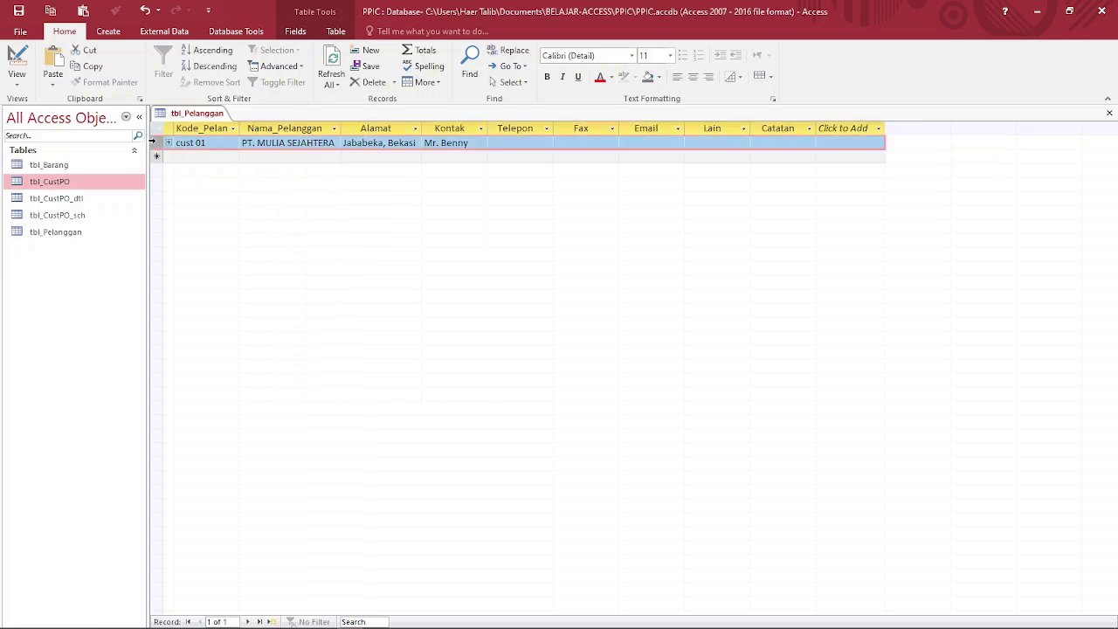
key("Delete")
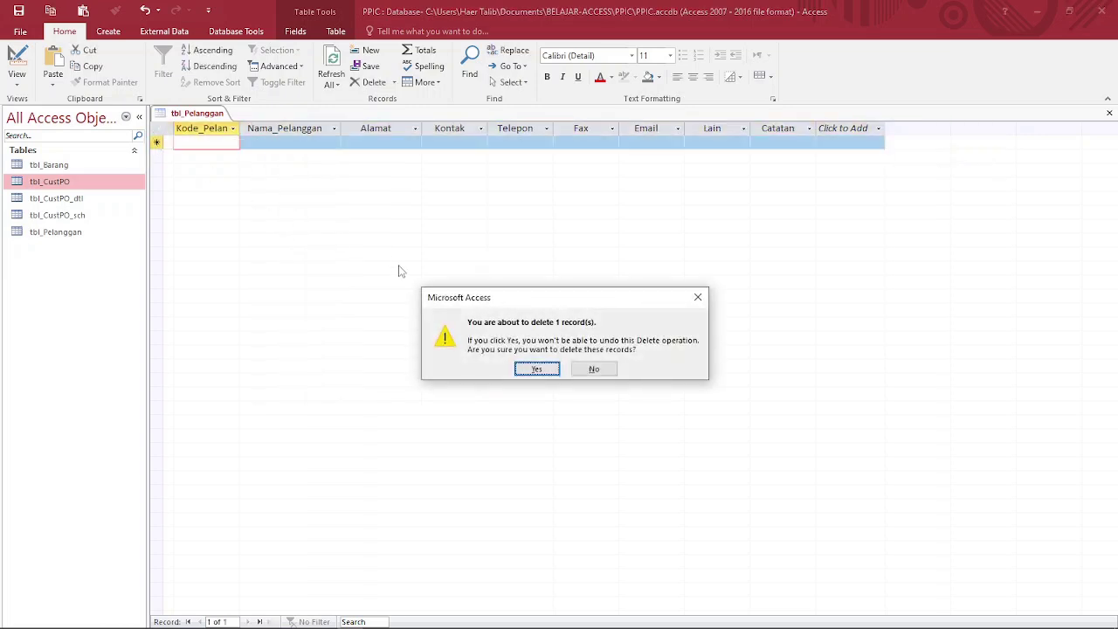
left_click(514, 370)
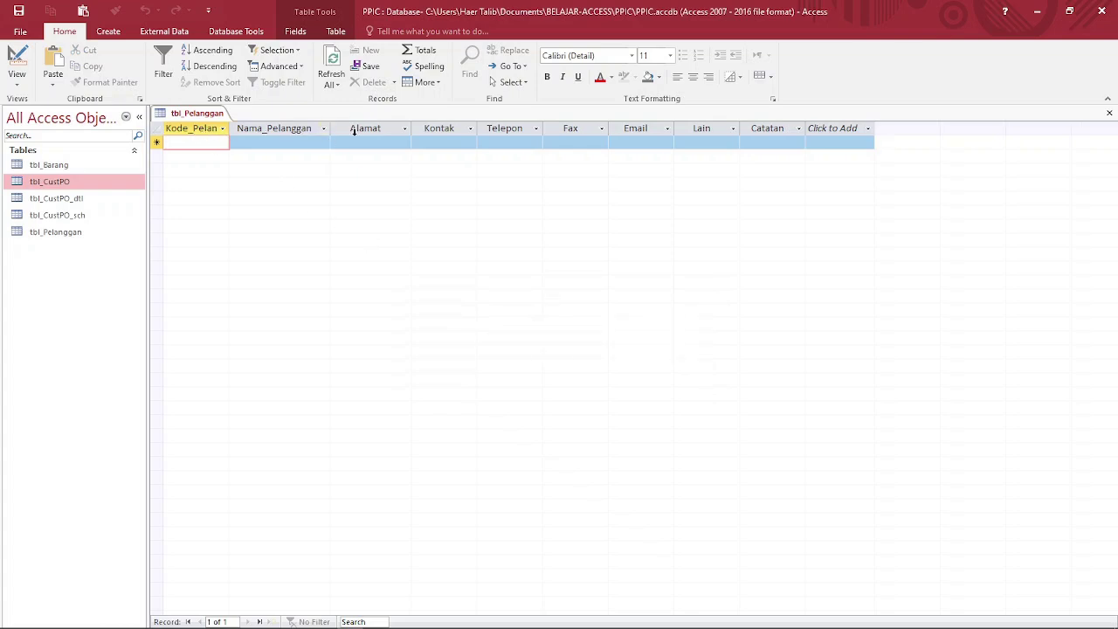
- Paste the customer rows copied from Excel into the empty new-record row of tbl_Pelanggan and accept the pasted records
key("alt+Tab")
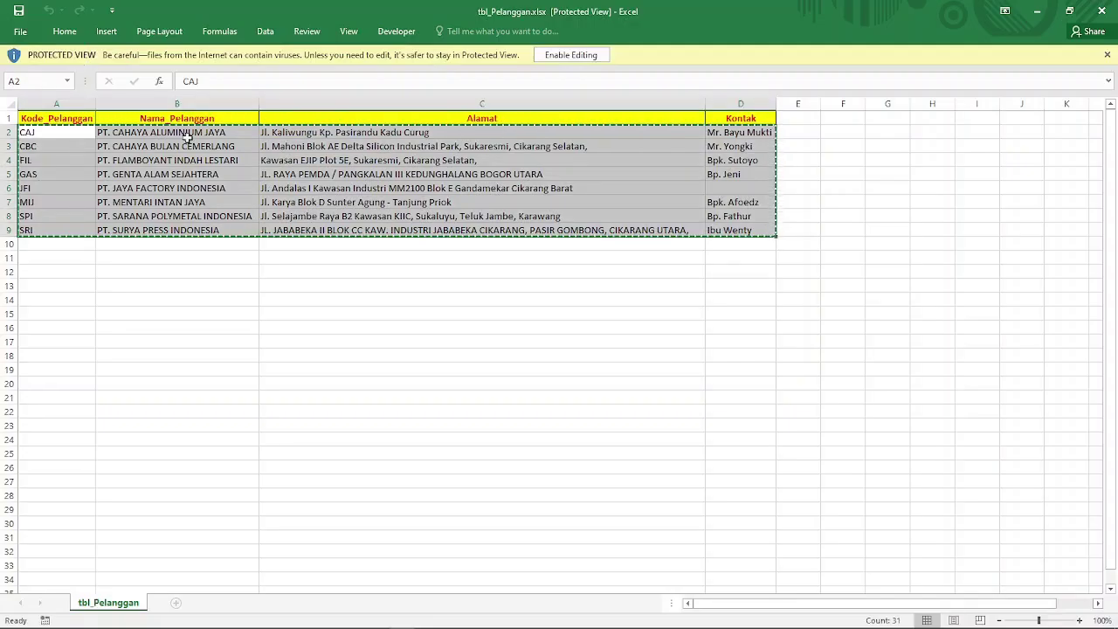
key("alt+Tab")
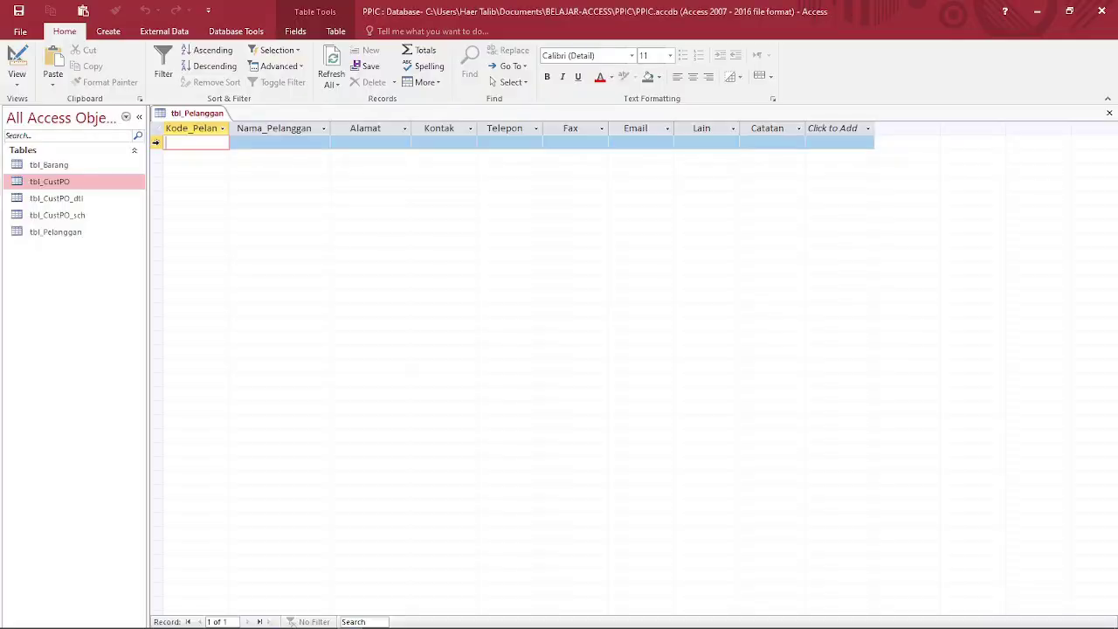
left_click(157, 143)
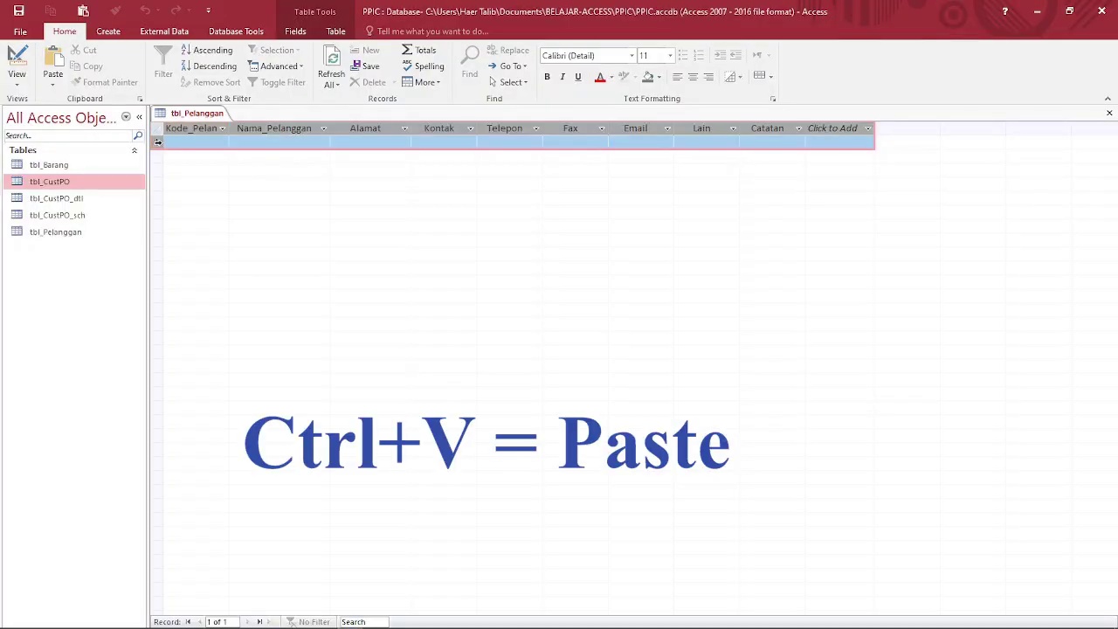
key("ctrl+v")
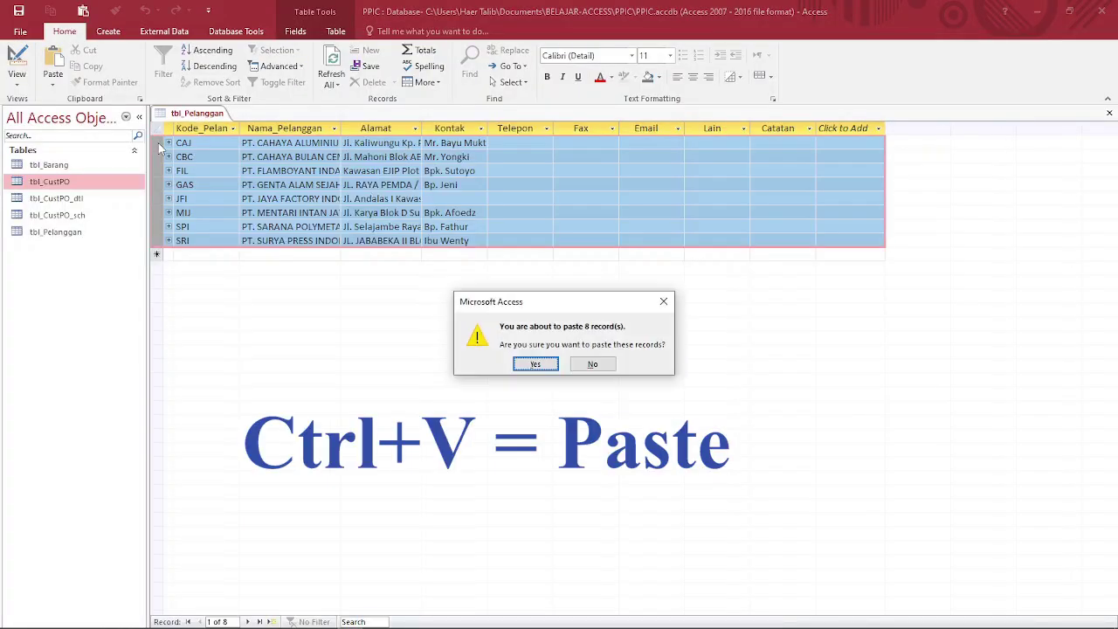
left_click(535, 365)
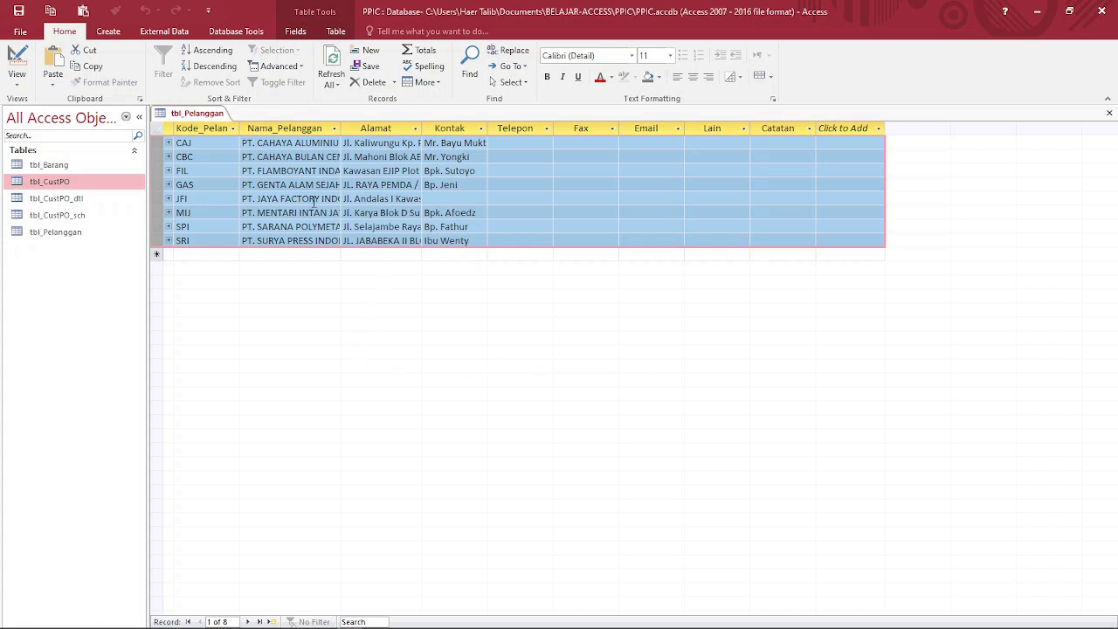
- Fit the Nama_Pelanggan and Alamat column widths to their contents, then close tbl_Pelanggan and save its layout
double_click(341, 128)
double_click(483, 128)
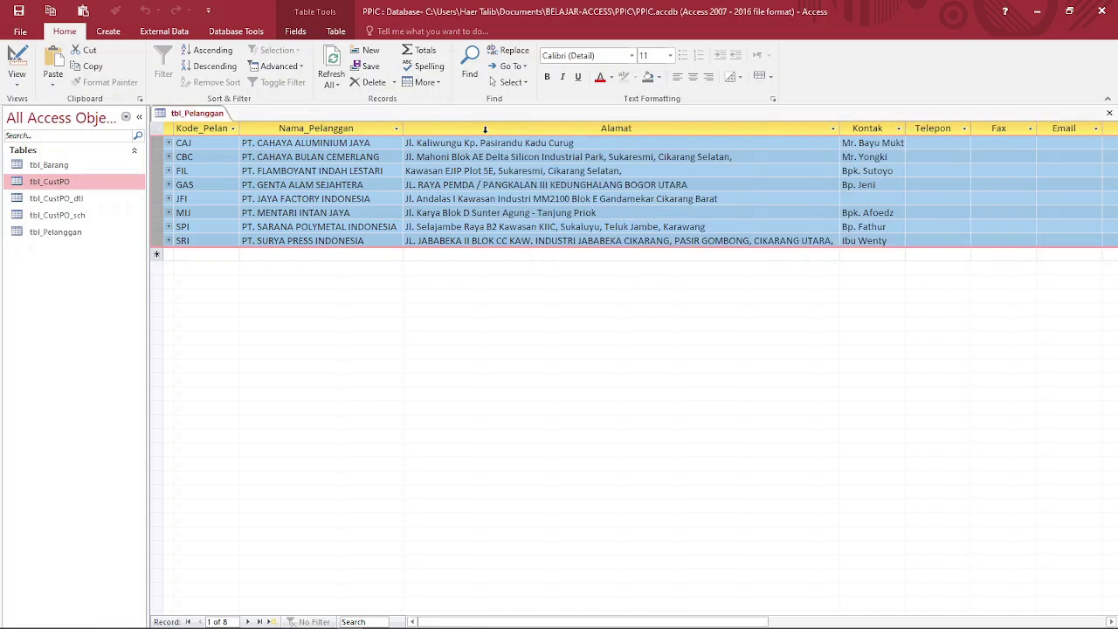
left_click(510, 186)
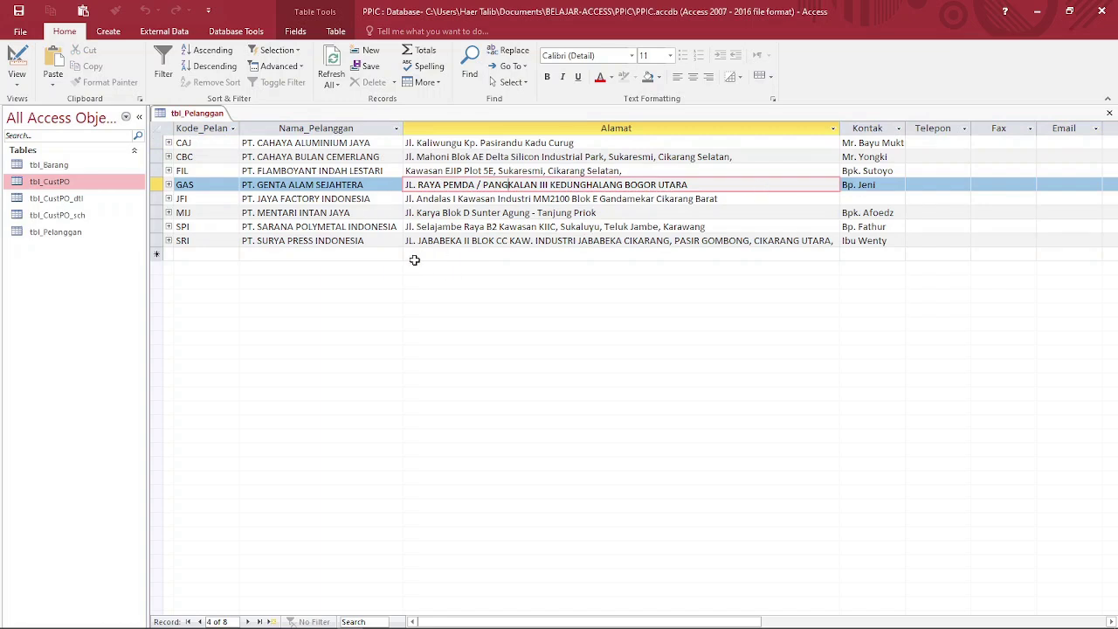
left_click(1109, 113)
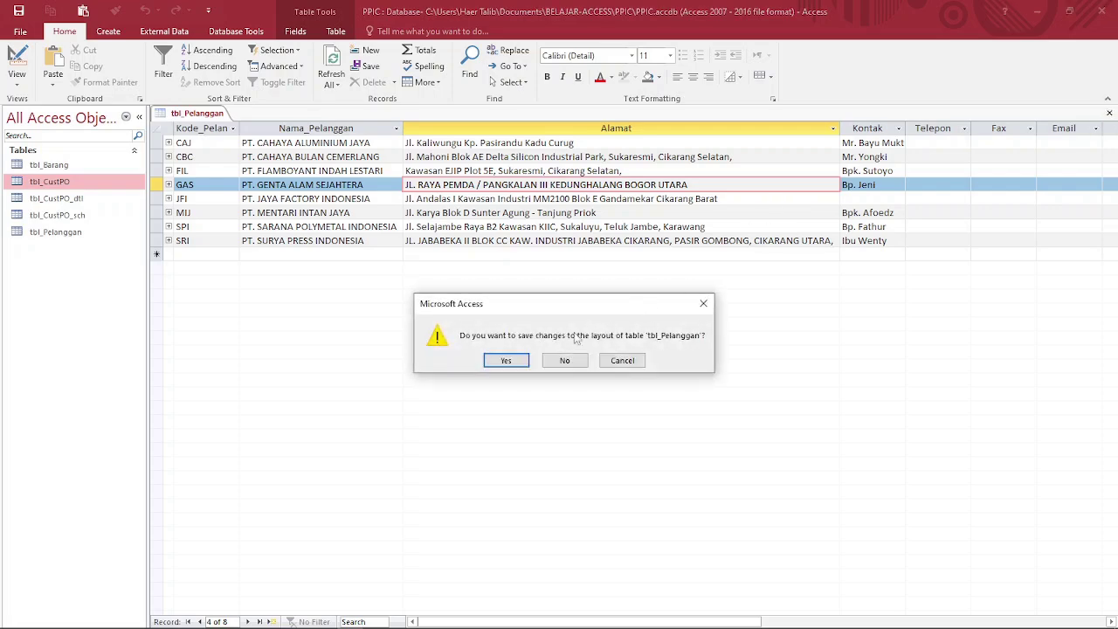
left_click(506, 361)
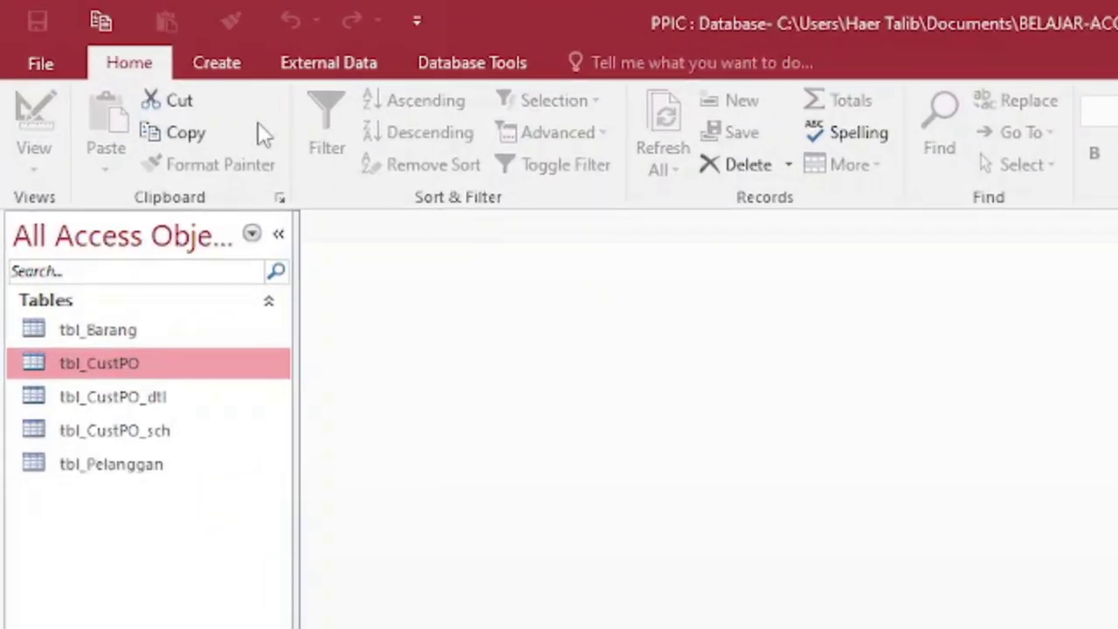
- Create a blank form in Form Design and set its Record Source to tbl_Pelanggan
left_click(214, 71)
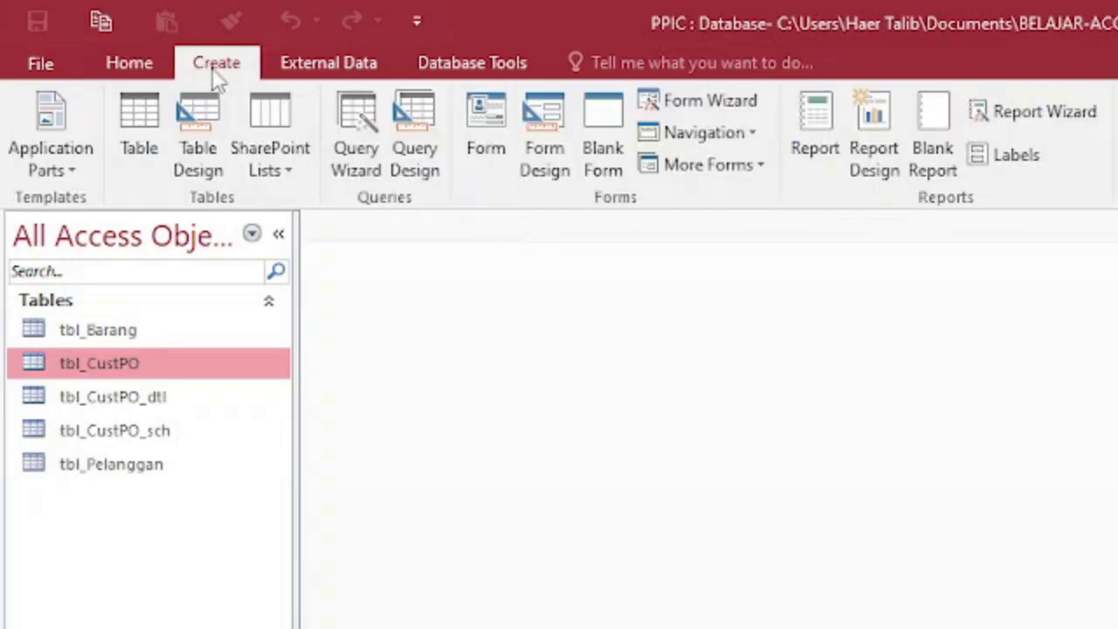
left_click(556, 183)
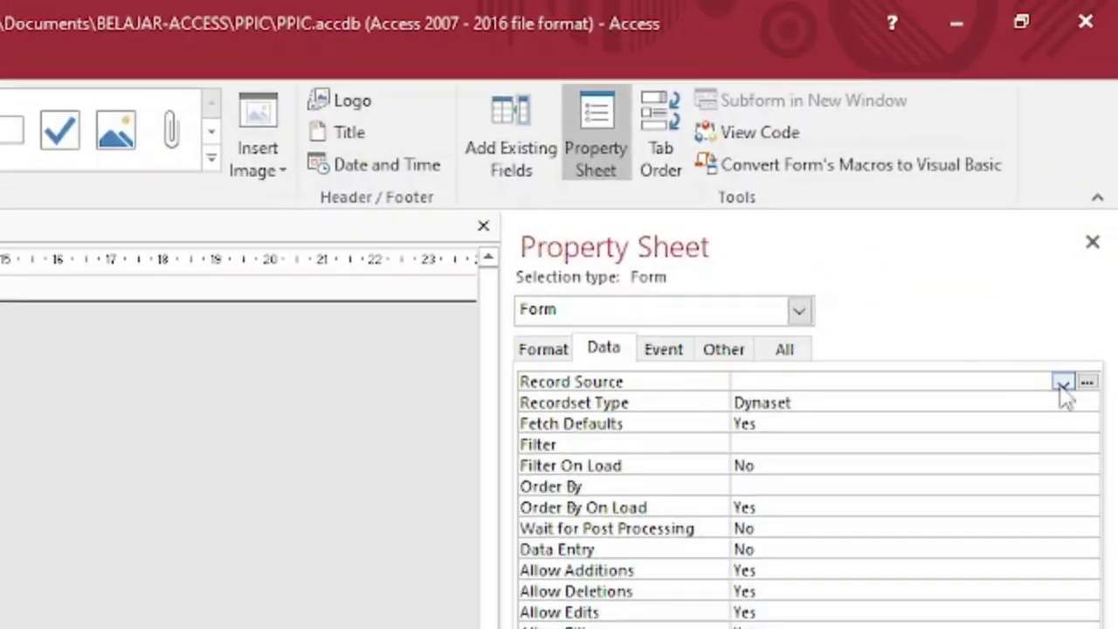
left_click(1062, 386)
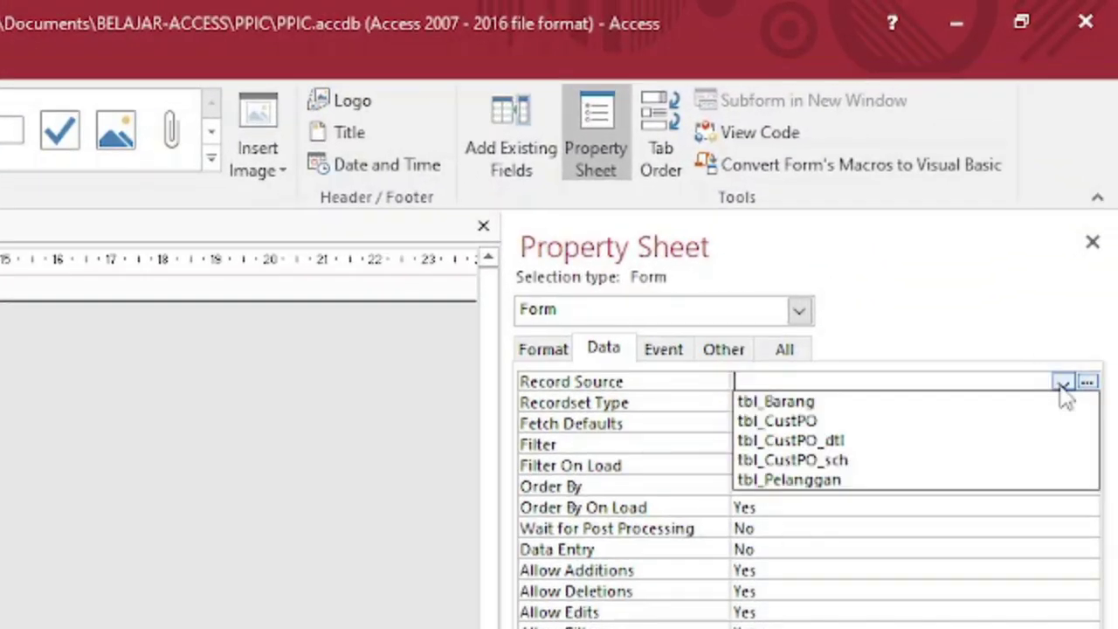
left_click(880, 482)
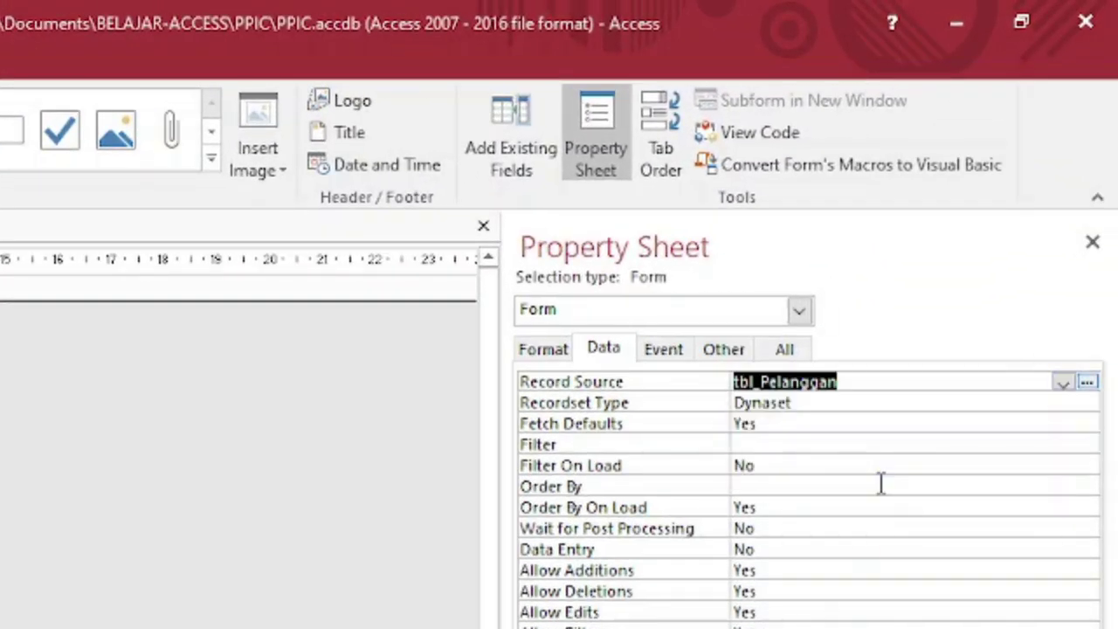
- Add all fields from RecID to Catatan to the form's Detail section and delete the RecID and RecTime controls with their labels
left_click(511, 131)
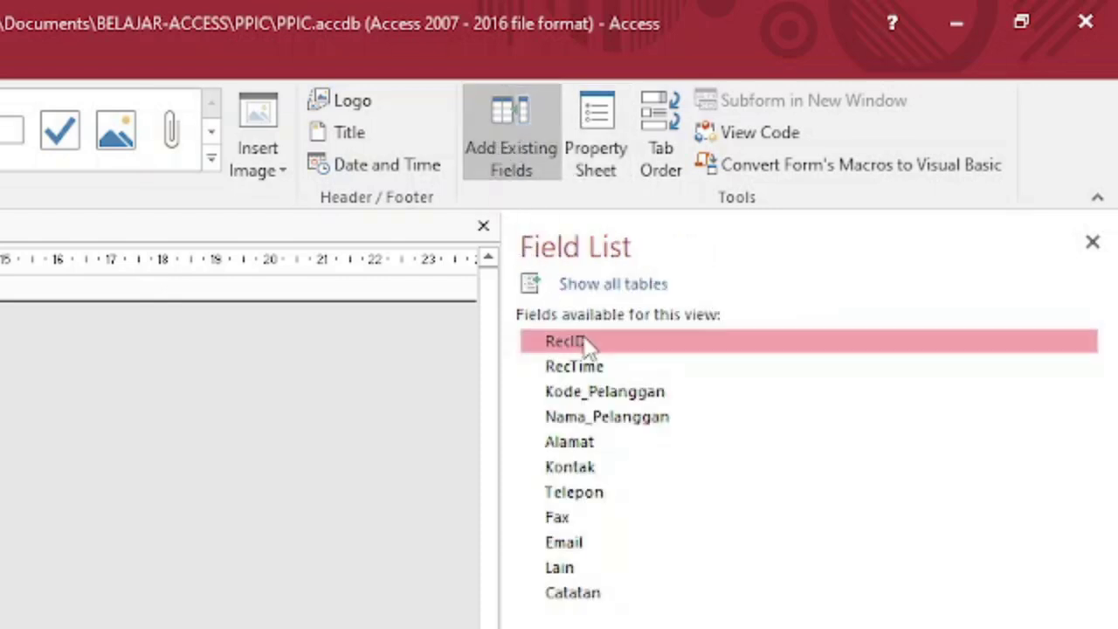
left_click(586, 593, "shift")
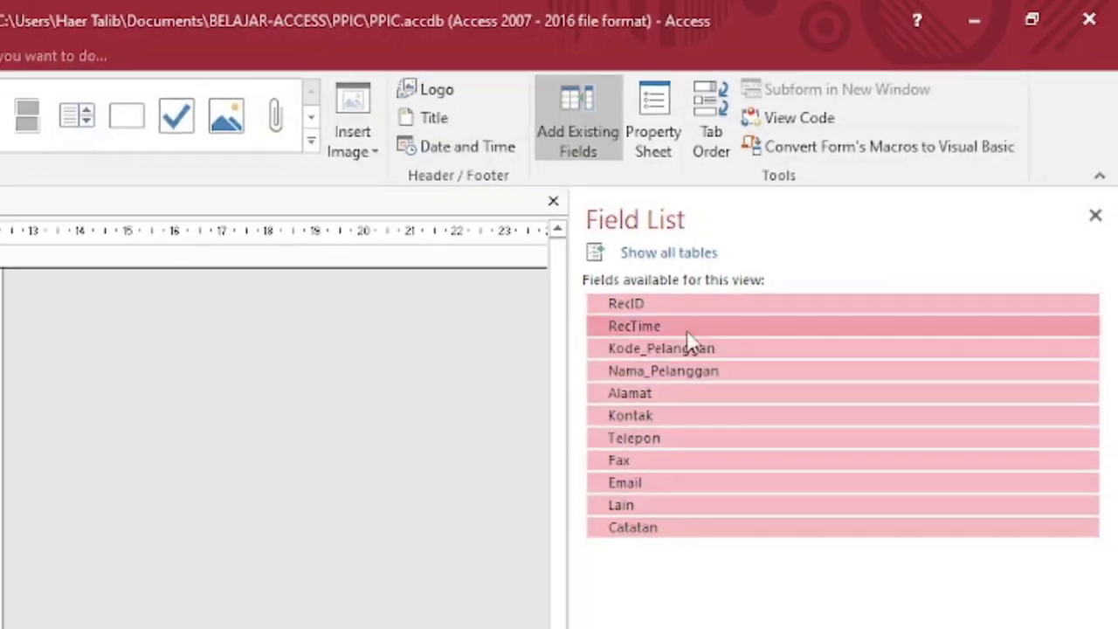
left_click_drag(690, 341, 0, 322)
left_click_drag(284, 174, 283, 173)
left_click(436, 279)
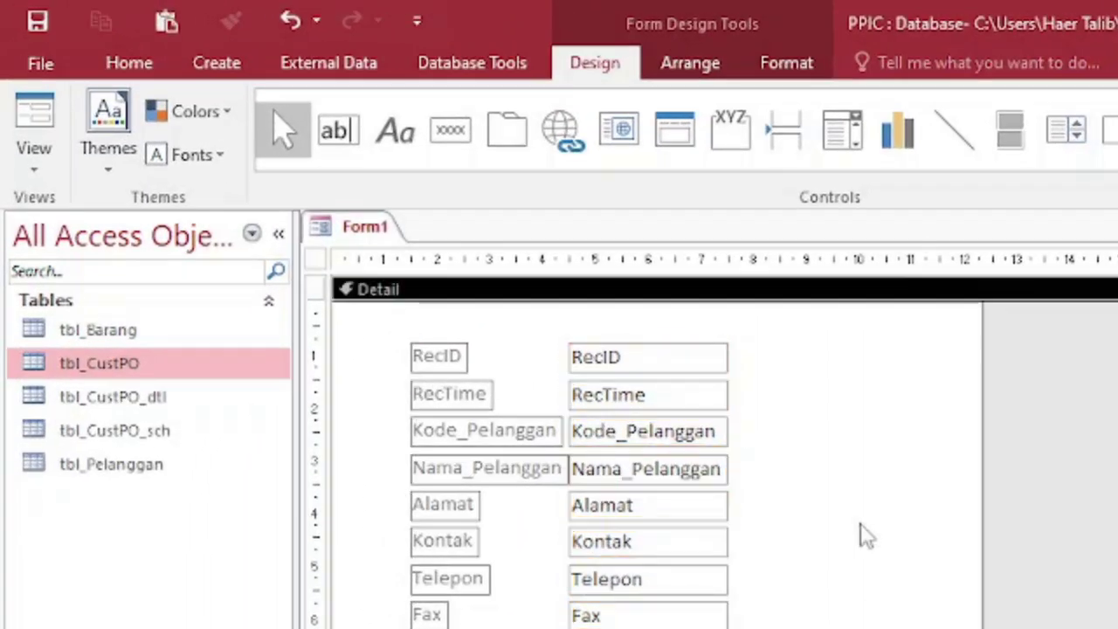
left_click_drag(761, 400, 436, 322)
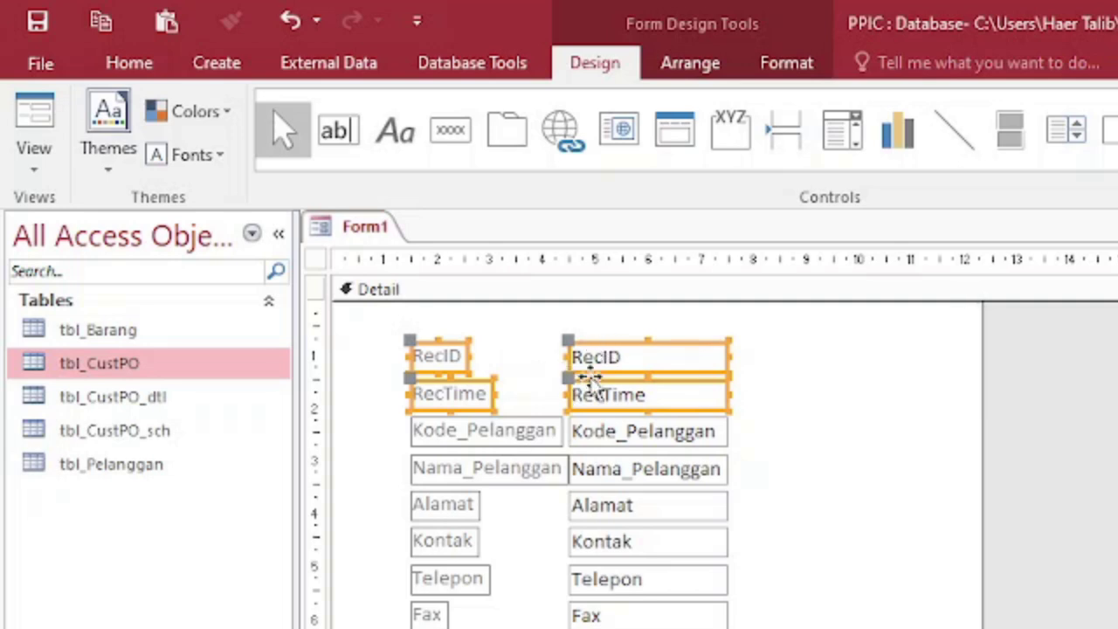
key("Delete")
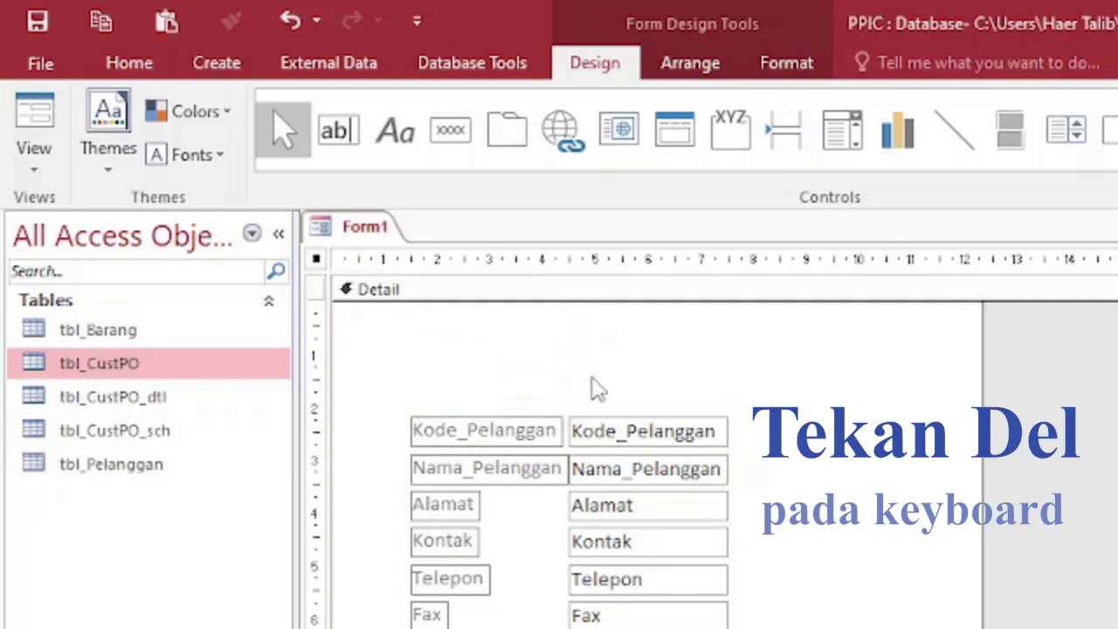
- Replace the underscores with spaces in the captions of the Kode_Pelanggan and Nama_Pelanggan labels
left_click(529, 432)
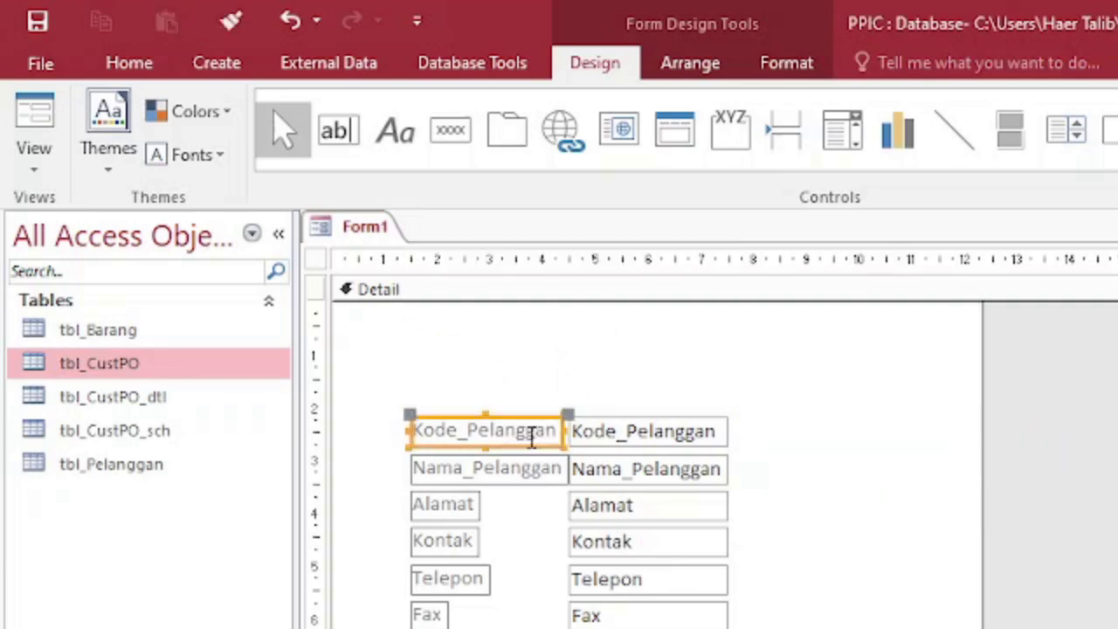
left_click(524, 465)
left_click(528, 463)
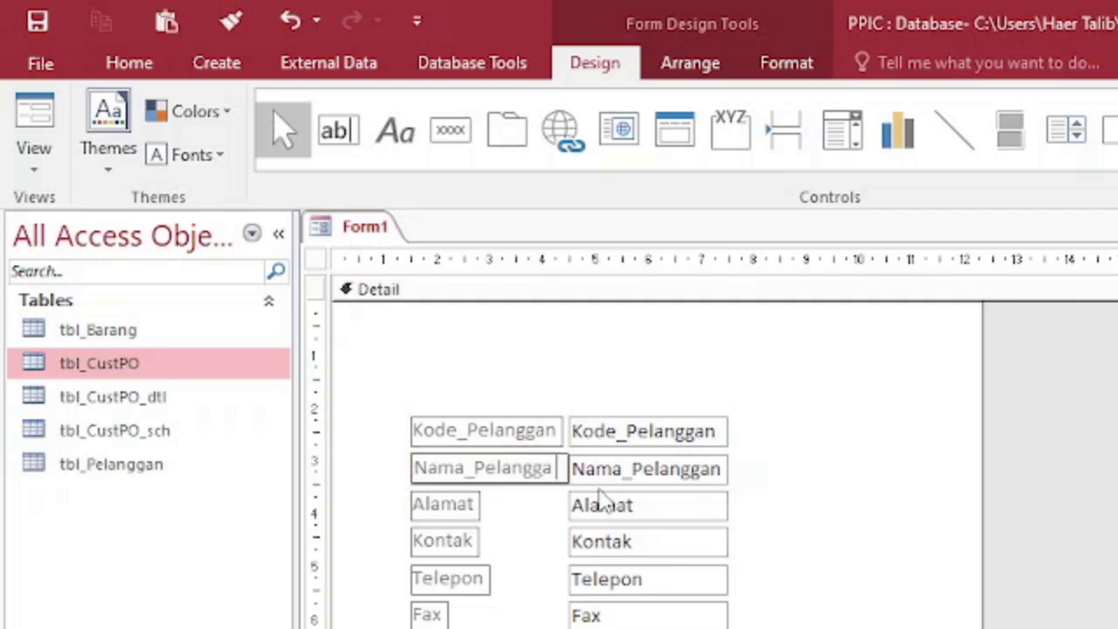
left_click(467, 429)
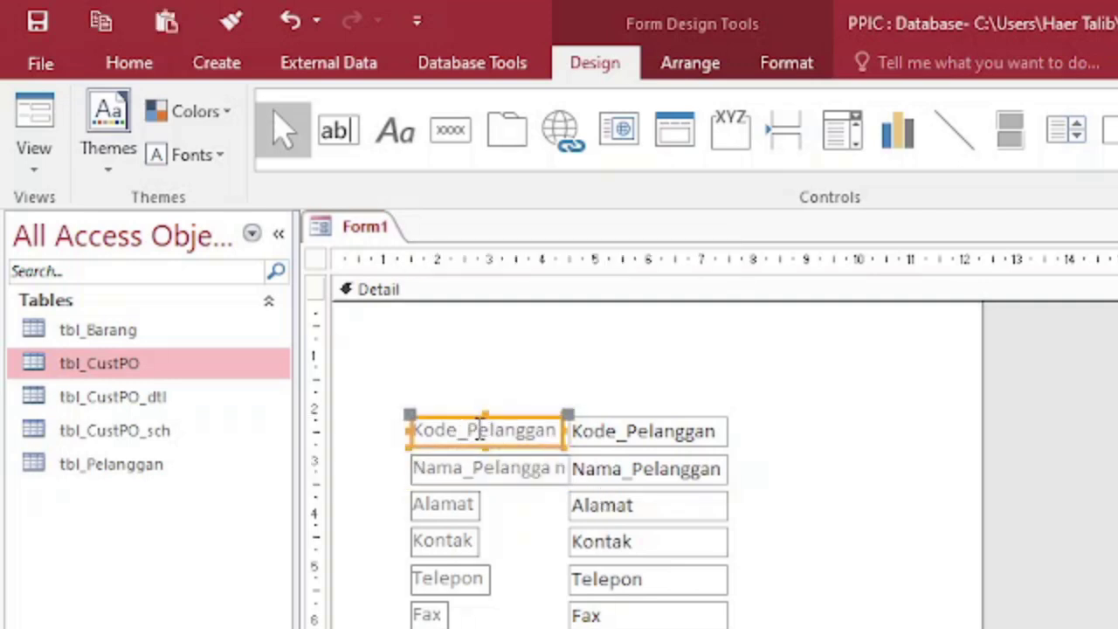
left_click(469, 429)
key("BackSpace")
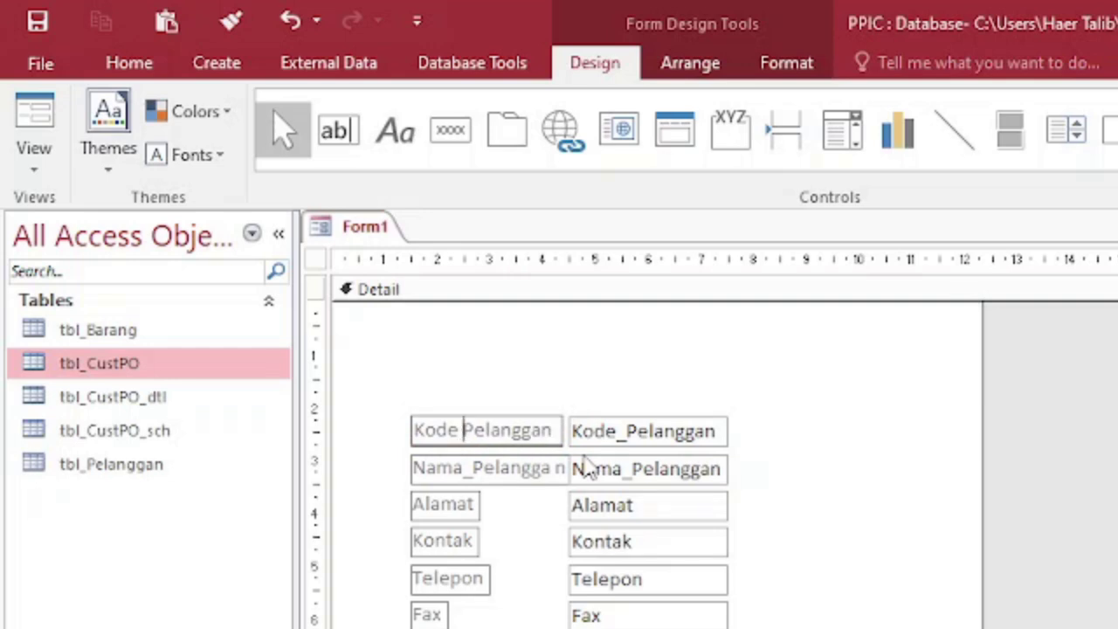
left_click(474, 469)
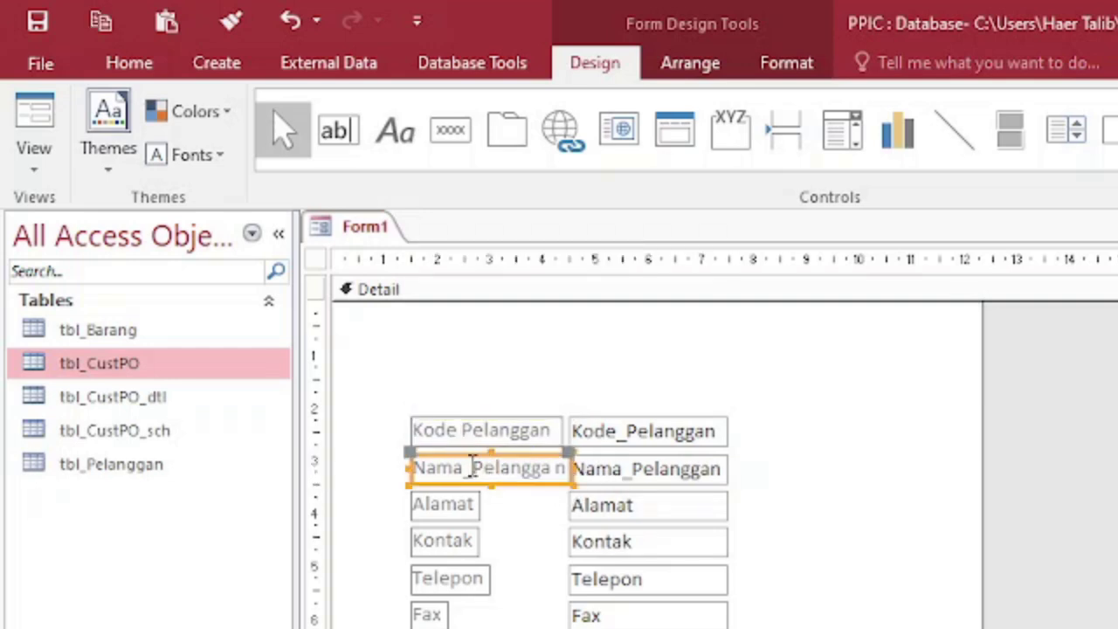
left_click(474, 469)
key("BackSpace")
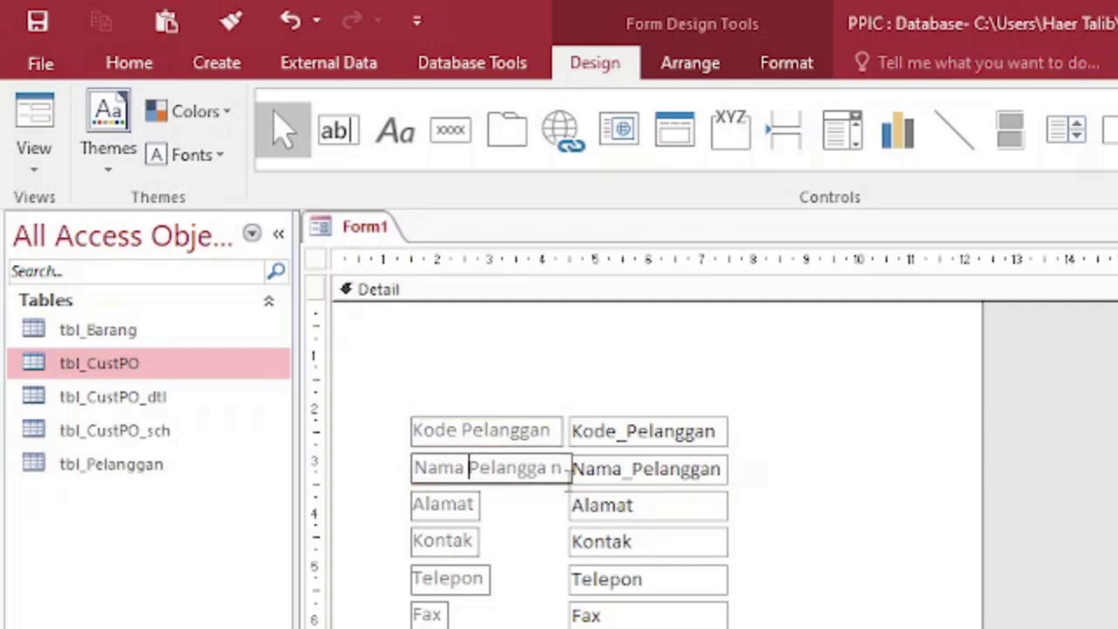
left_click(790, 476)
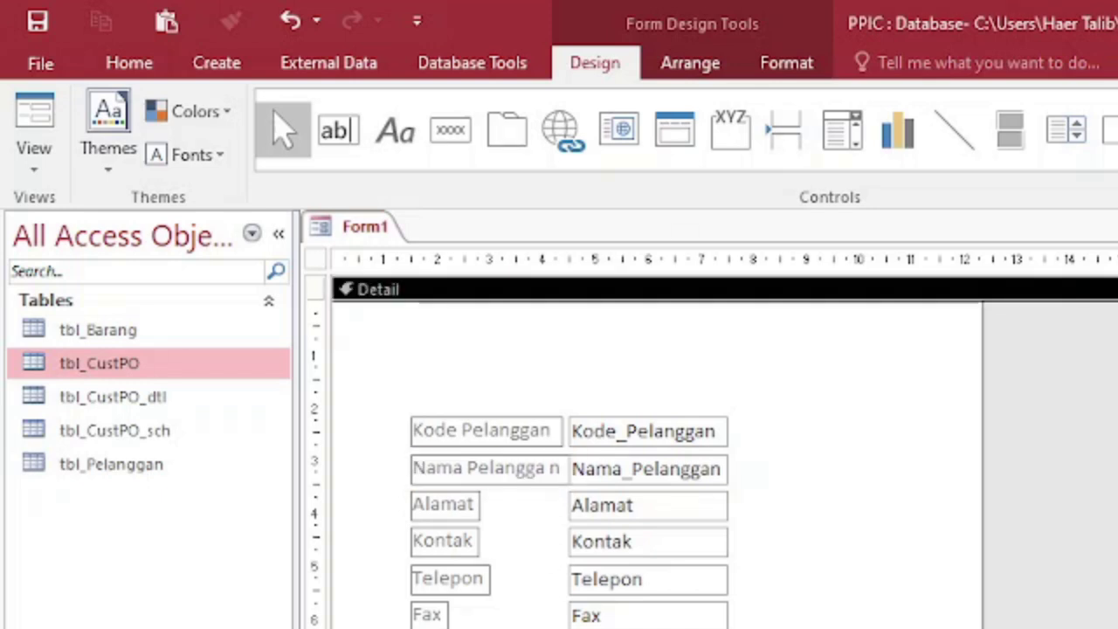
- Save the form under the name frm_Pelanggan_sub
left_click(1065, 570)
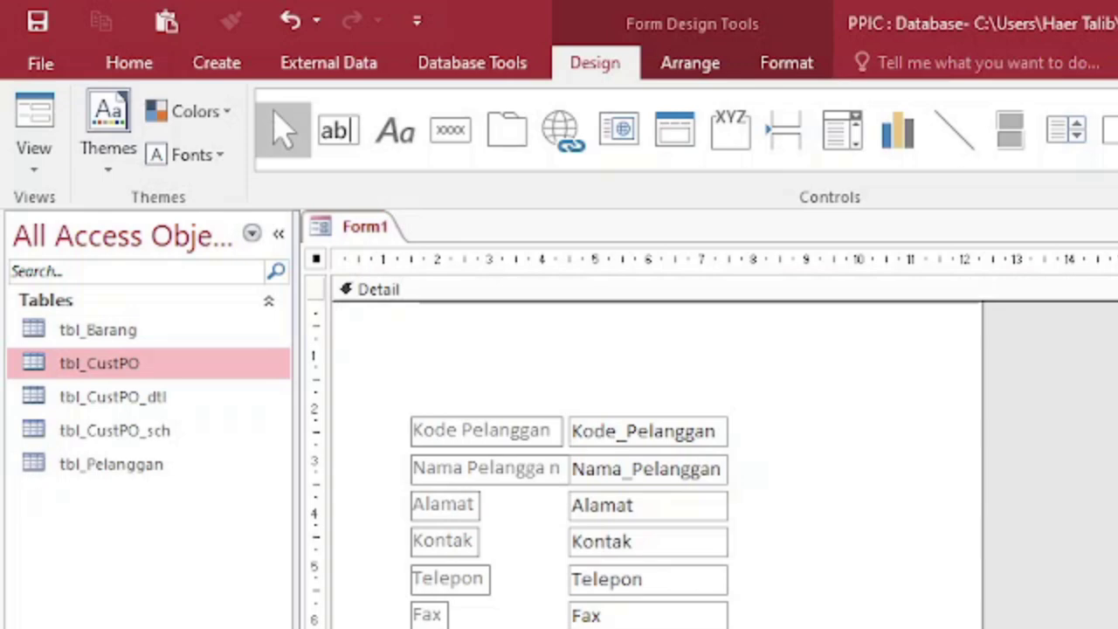
left_click(37, 21)
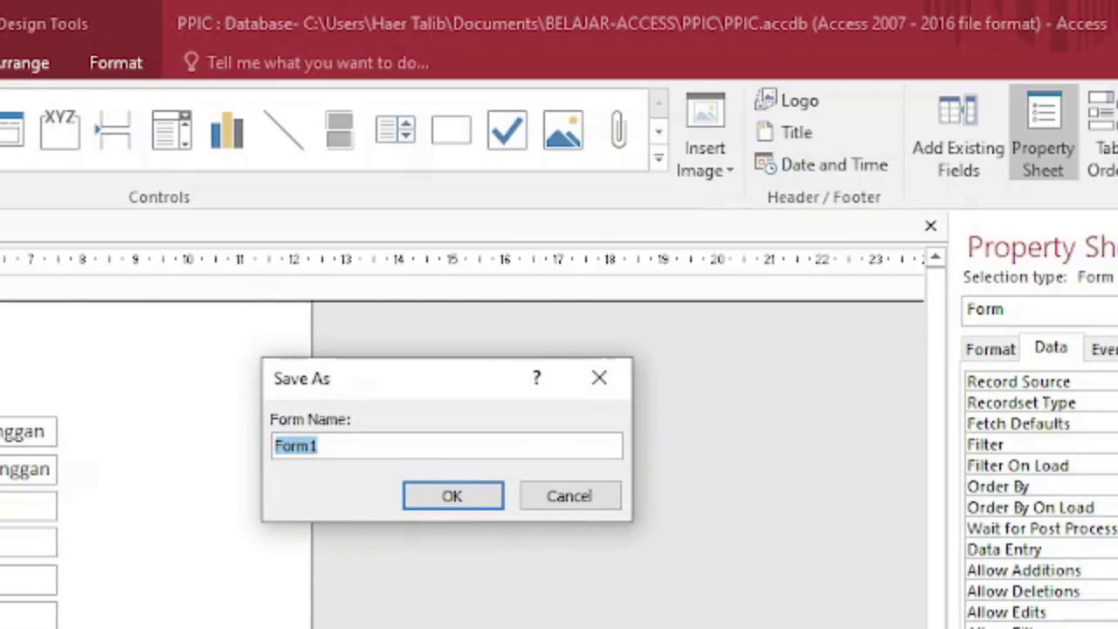
type("frm_")
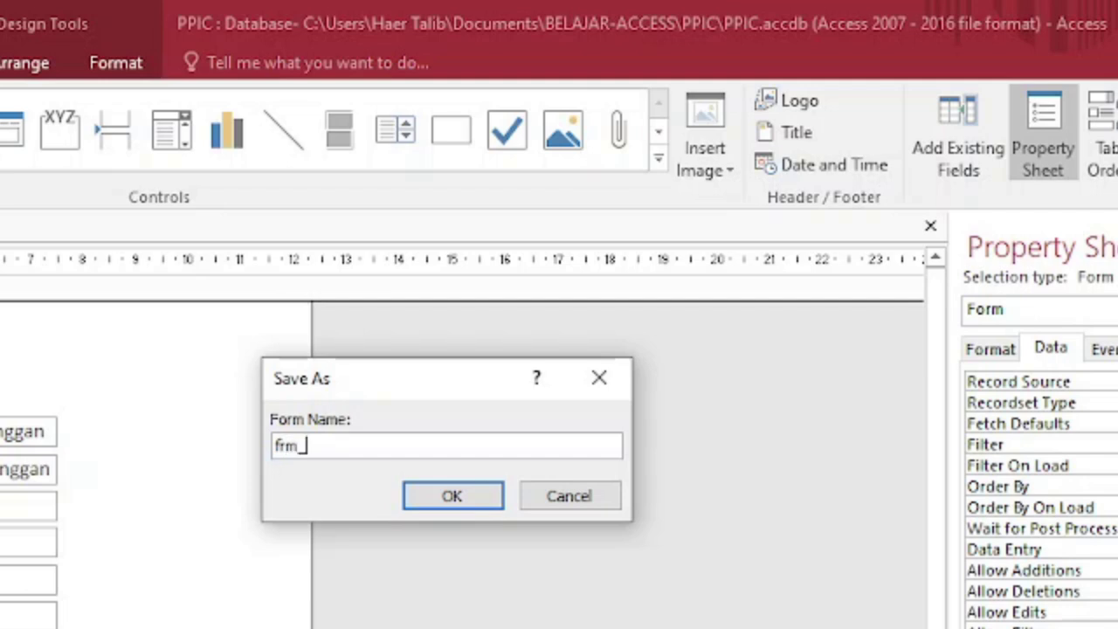
type("Pelanggan_")
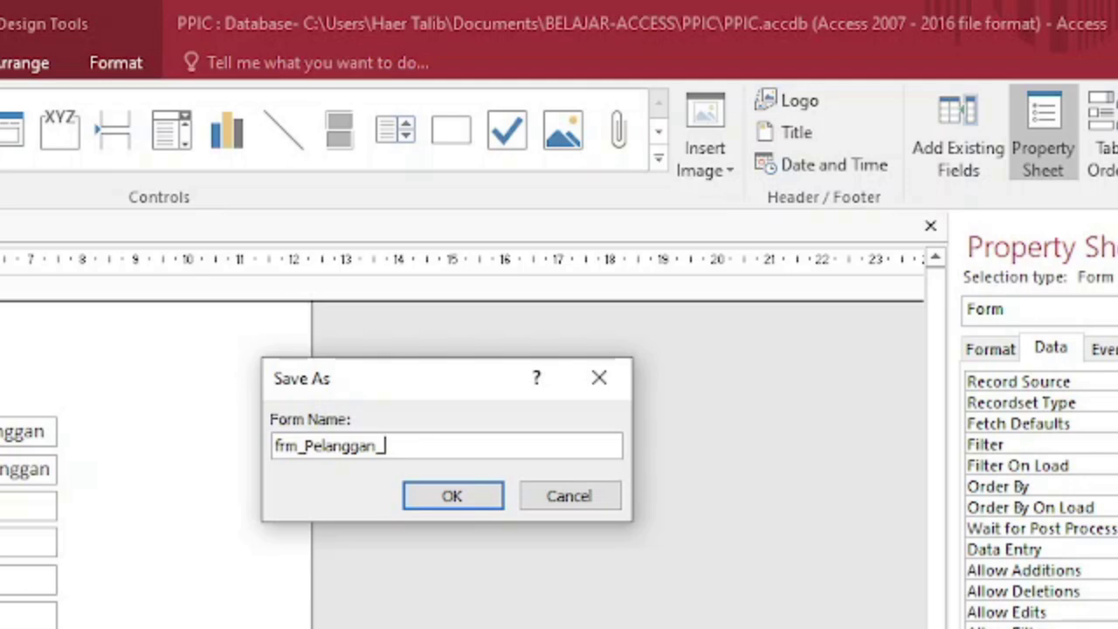
type("ub")
left_click(471, 498)
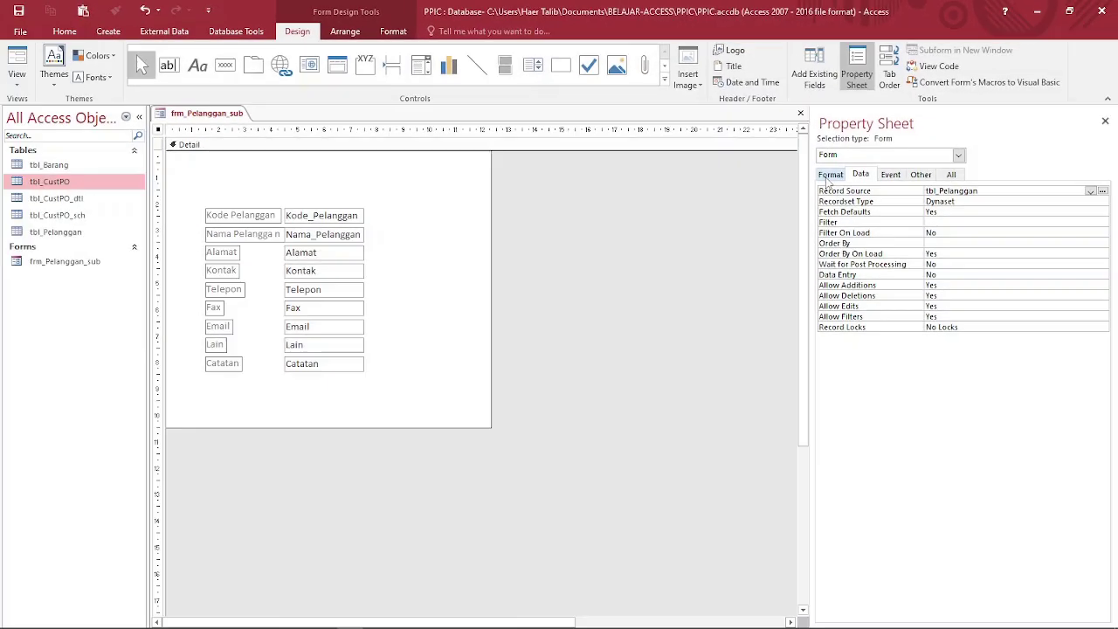
- Preview the form's customer records in Form View and in Datasheet View
left_click(18, 63)
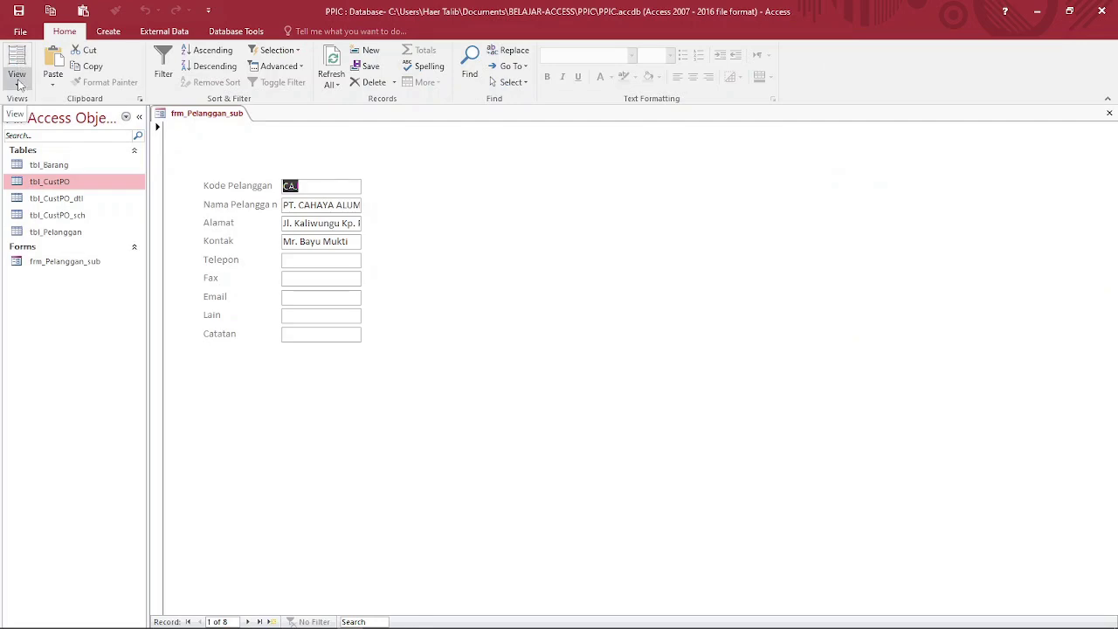
left_click(17, 79)
left_click(61, 137)
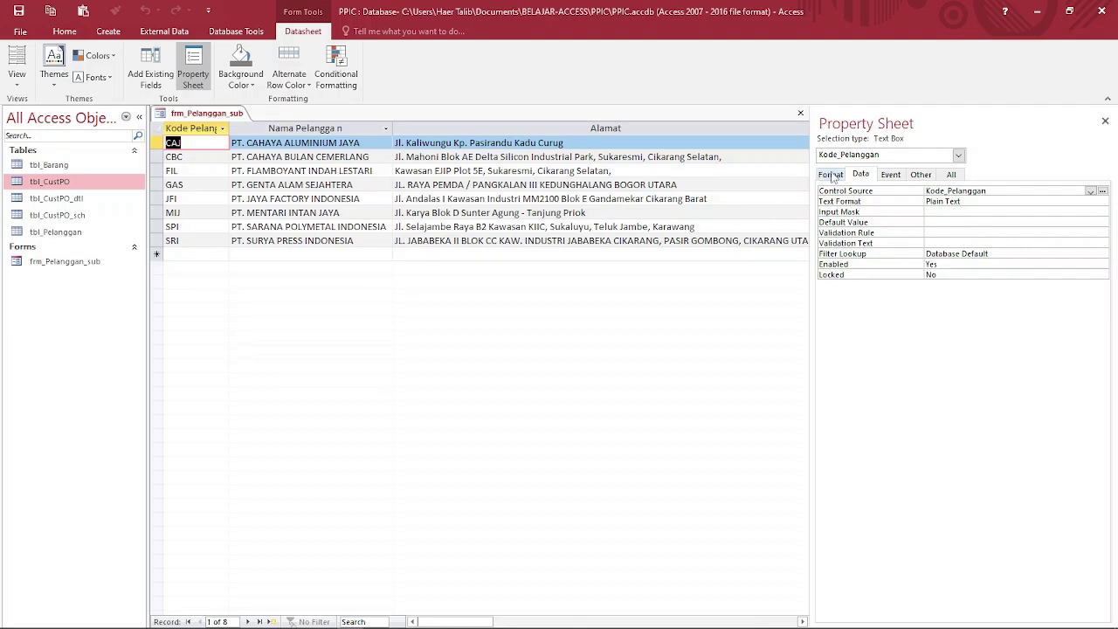
left_click(830, 174)
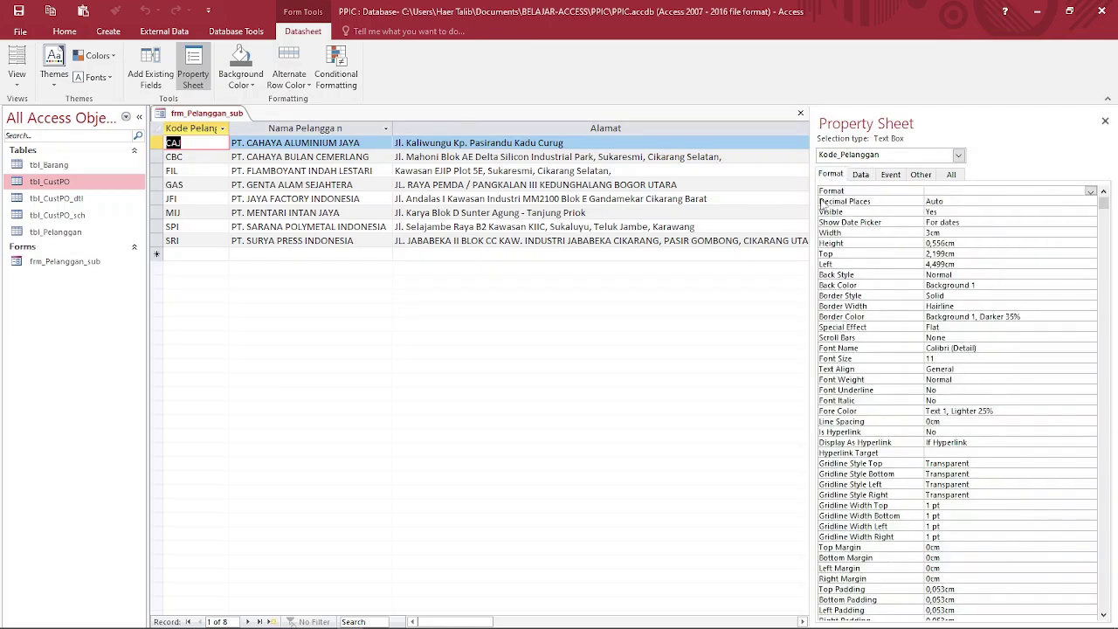
- In Design View, set the form's Default View to Datasheet and set Allow Form View and Allow Layout View to No
right_click(186, 122)
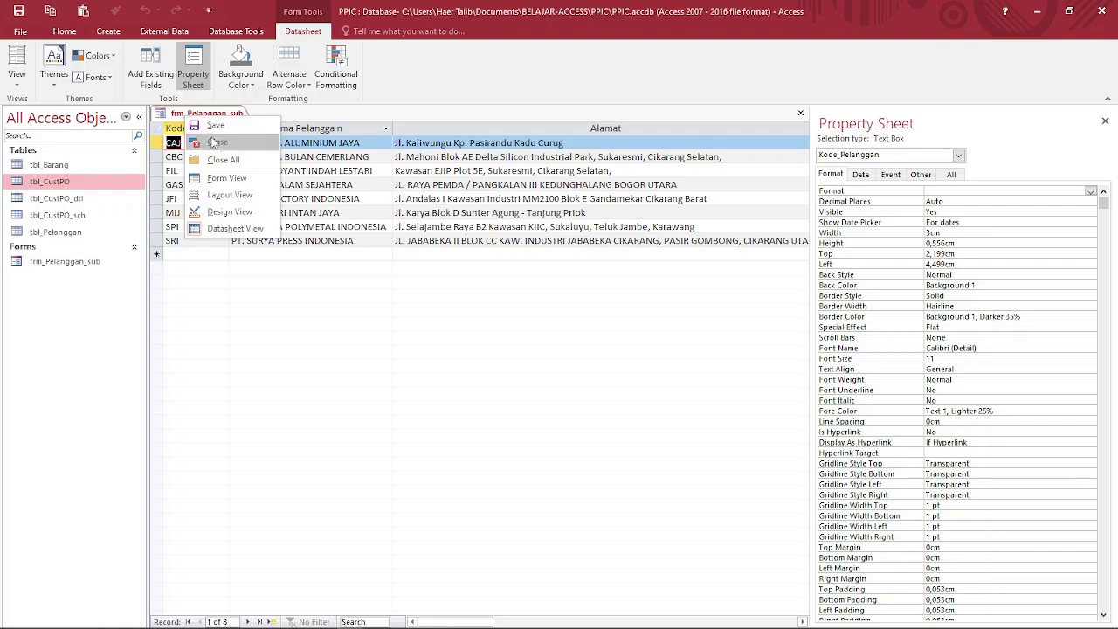
left_click(211, 219)
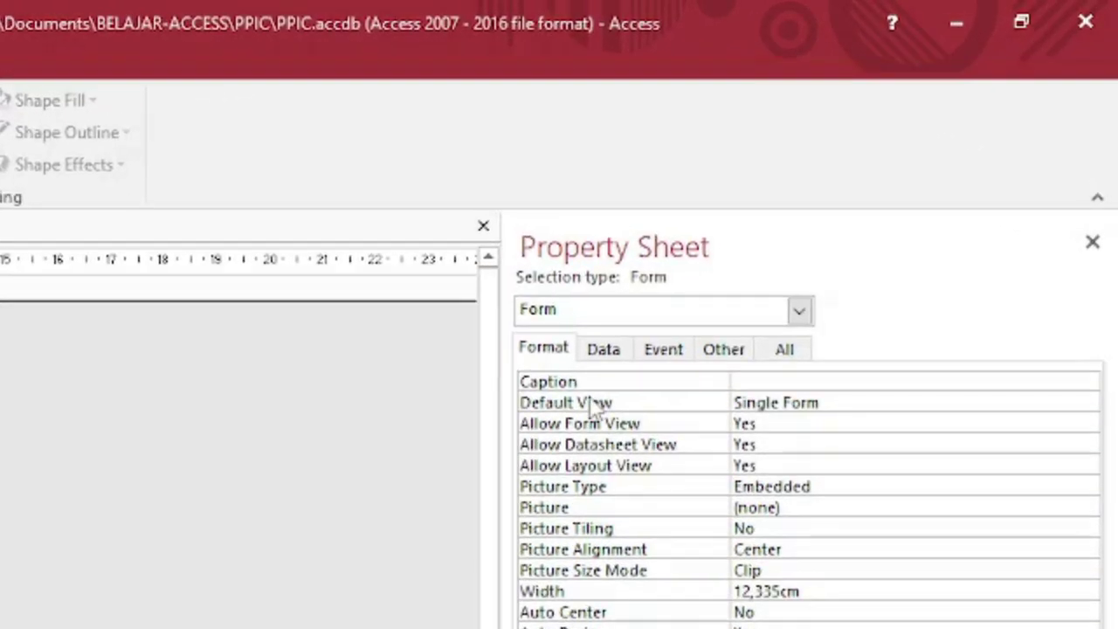
left_click(855, 202)
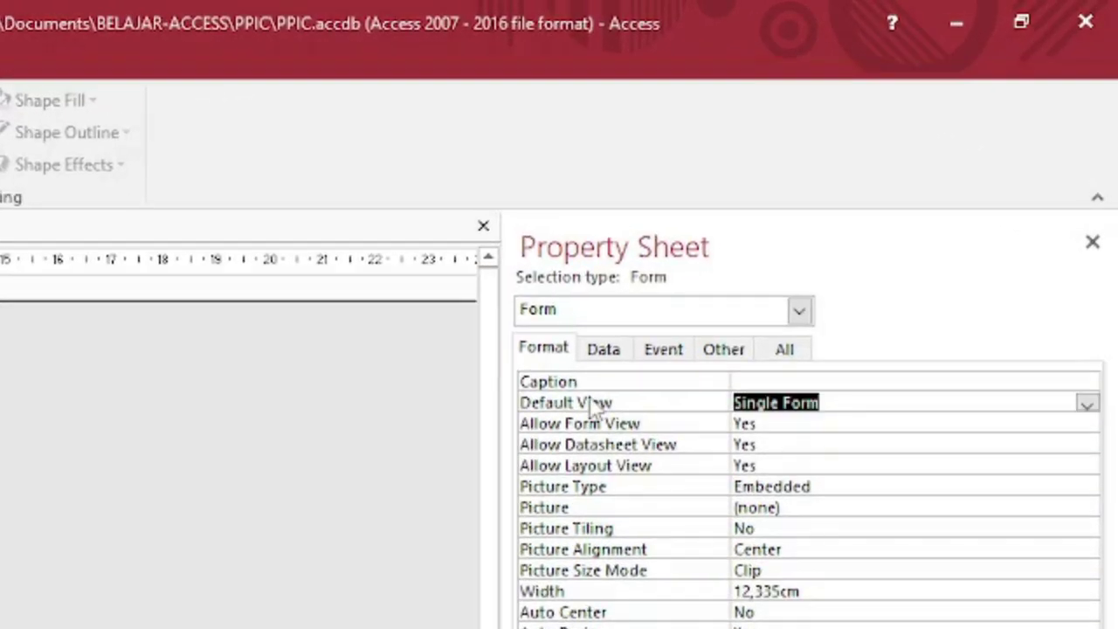
left_click(1085, 404)
left_click(970, 463)
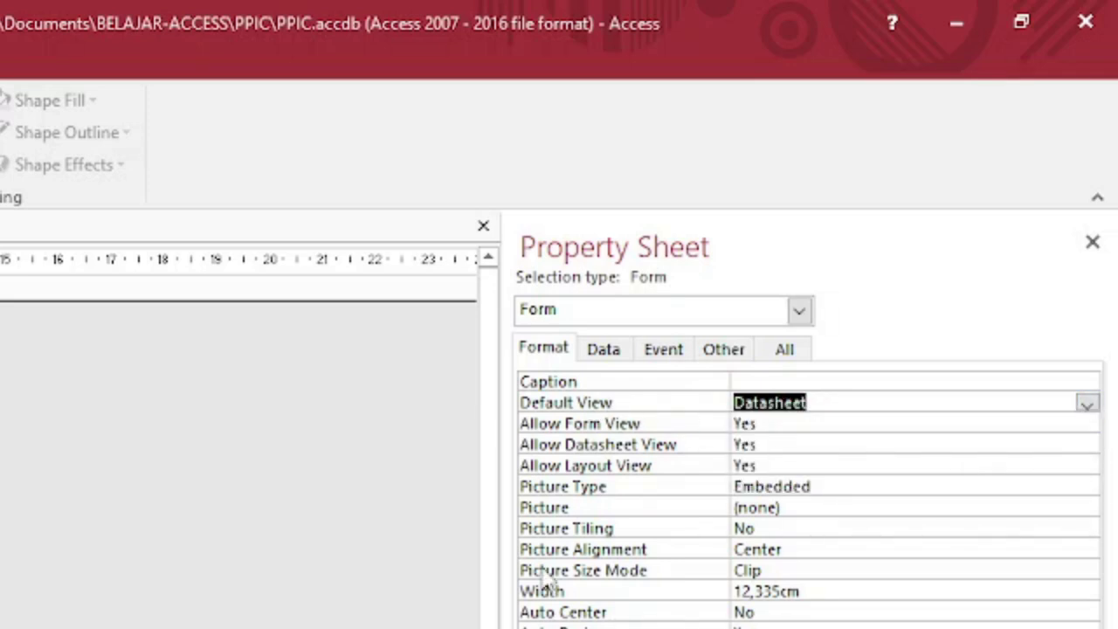
double_click(616, 428)
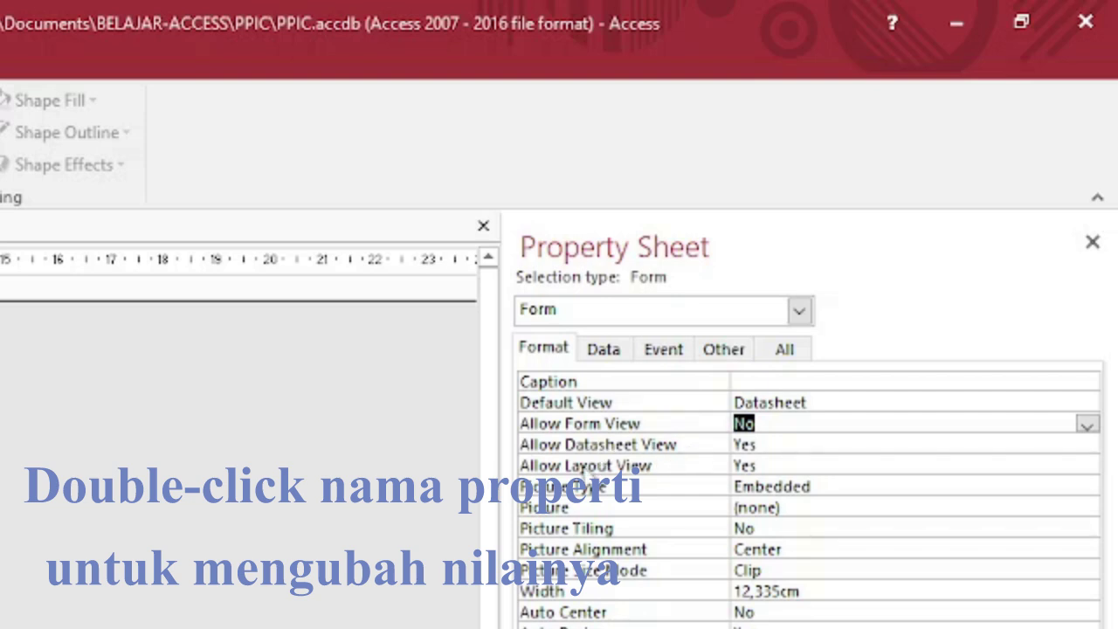
left_click(583, 468)
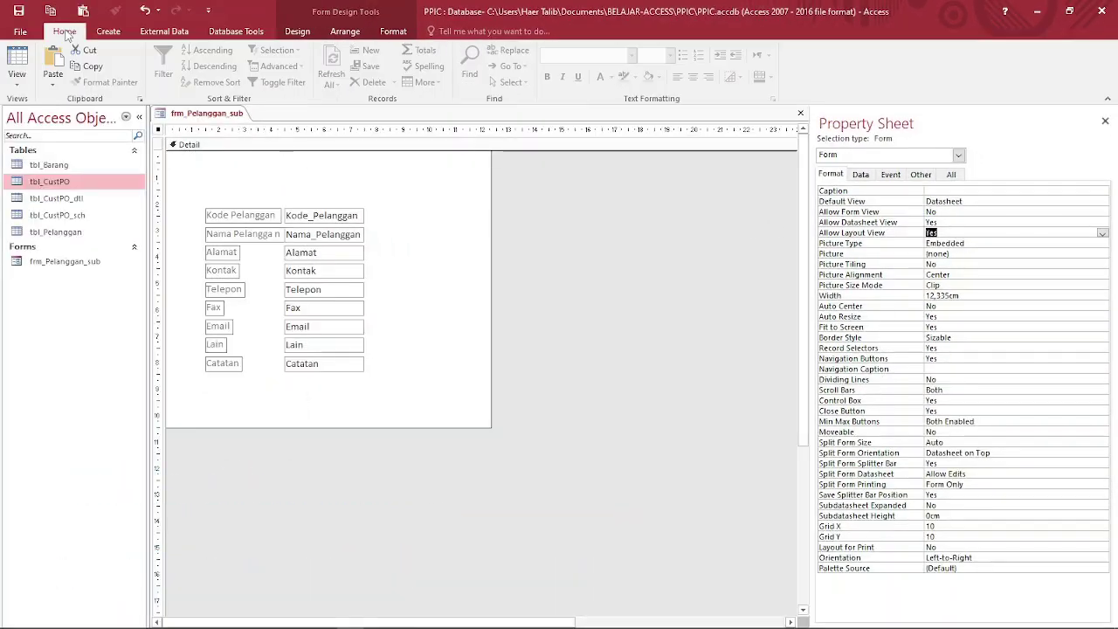
- Display frm_Pelanggan_sub in Datasheet View to check its columns, and close the form
left_click(64, 31)
left_click(17, 85)
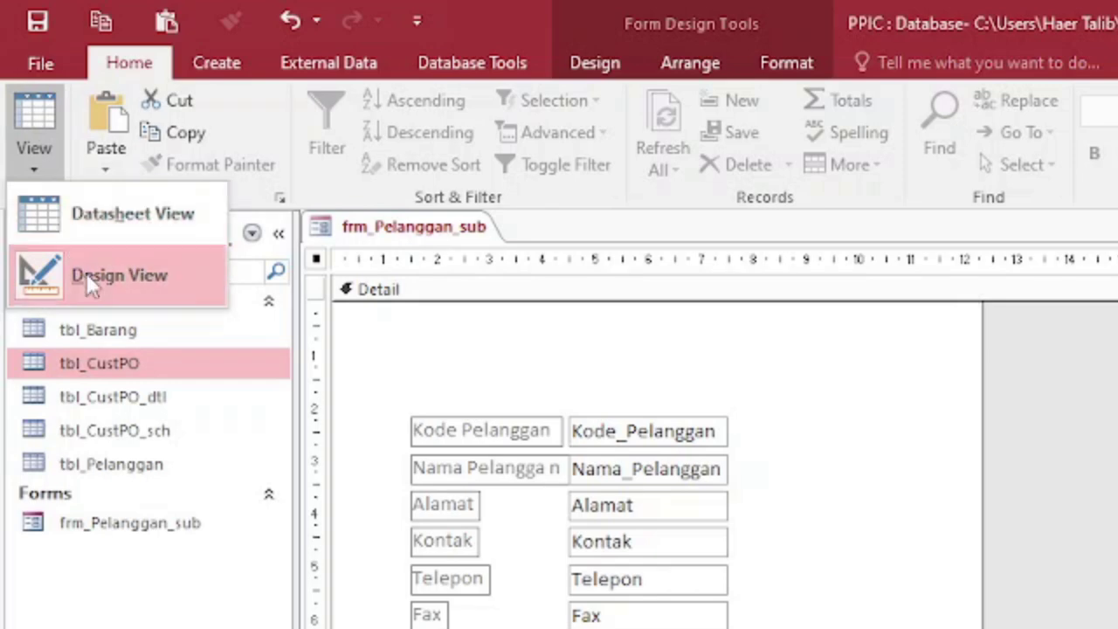
left_click(113, 238)
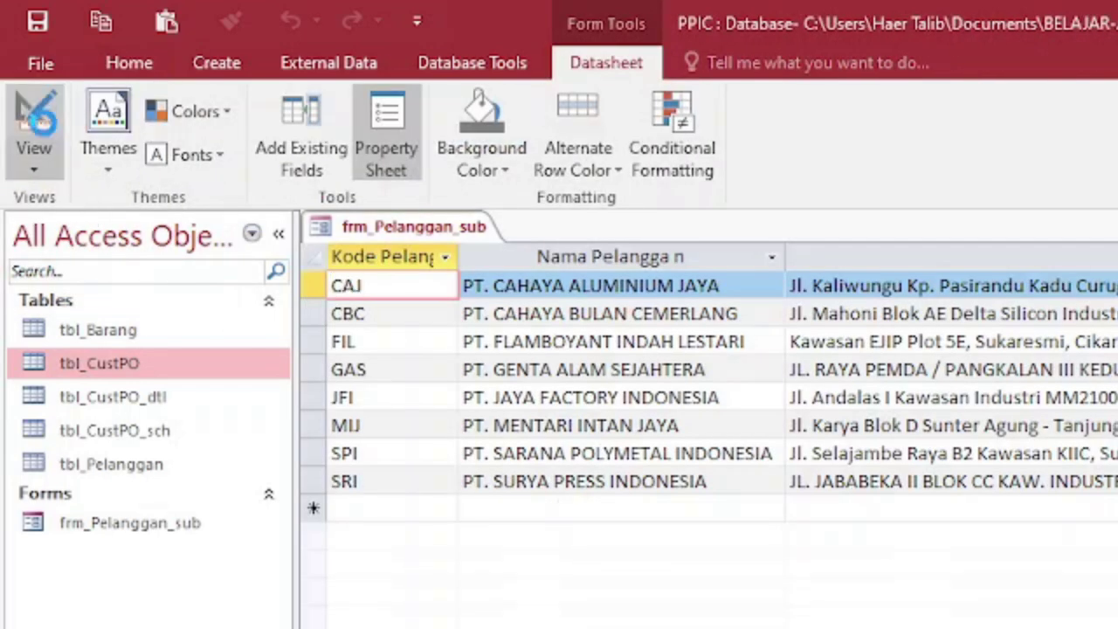
left_click(38, 126)
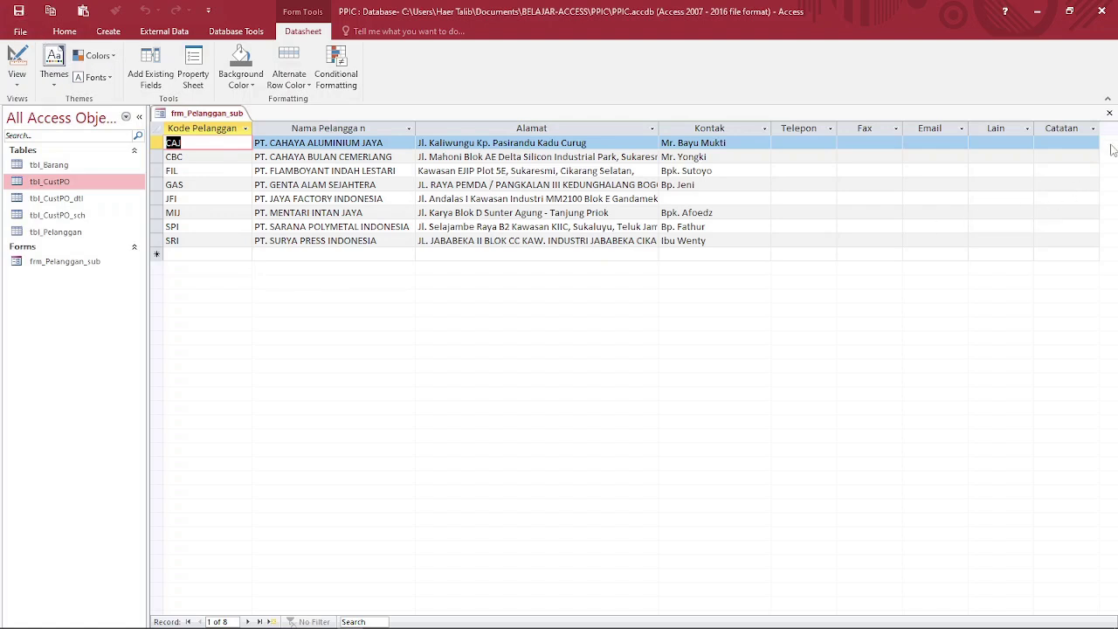
left_click(1109, 114)
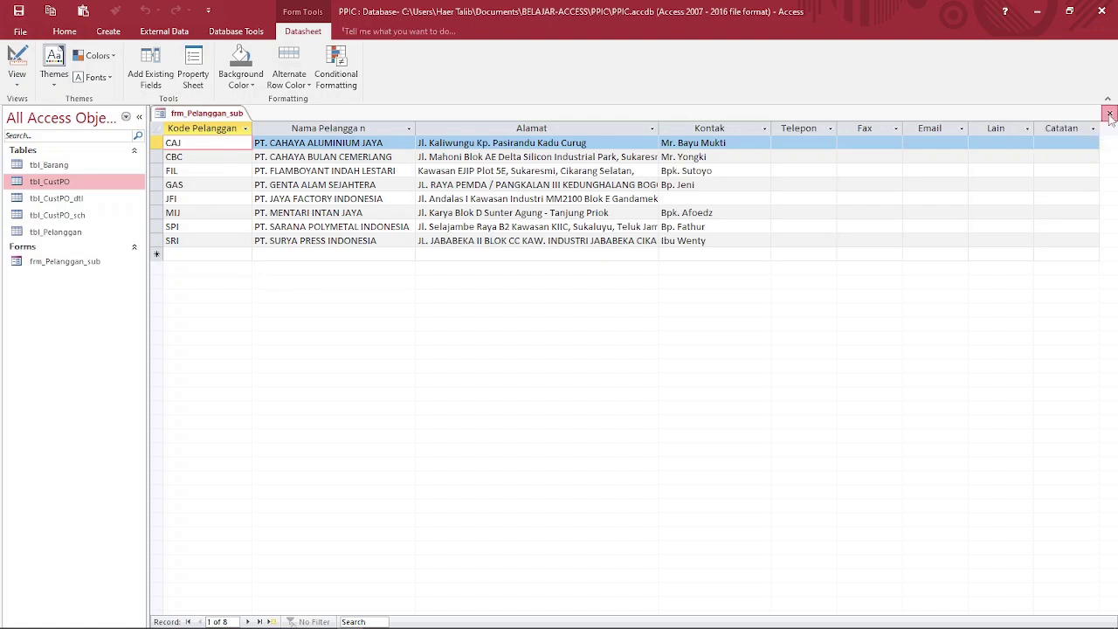
- Create another blank form in Form Design
left_click(120, 36)
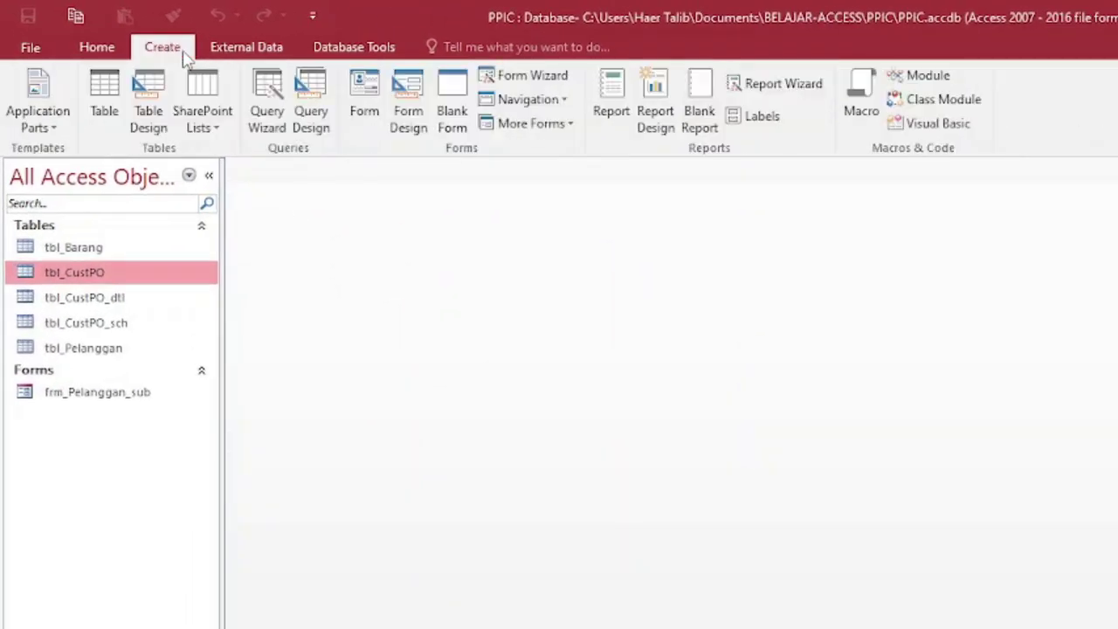
left_click(416, 129)
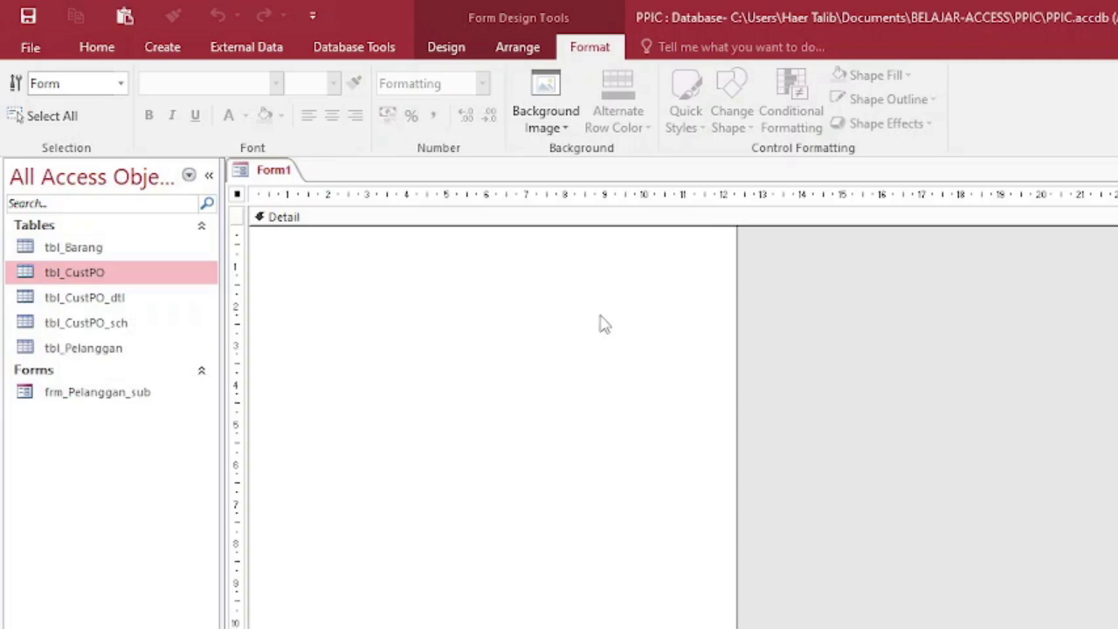
right_click(553, 222)
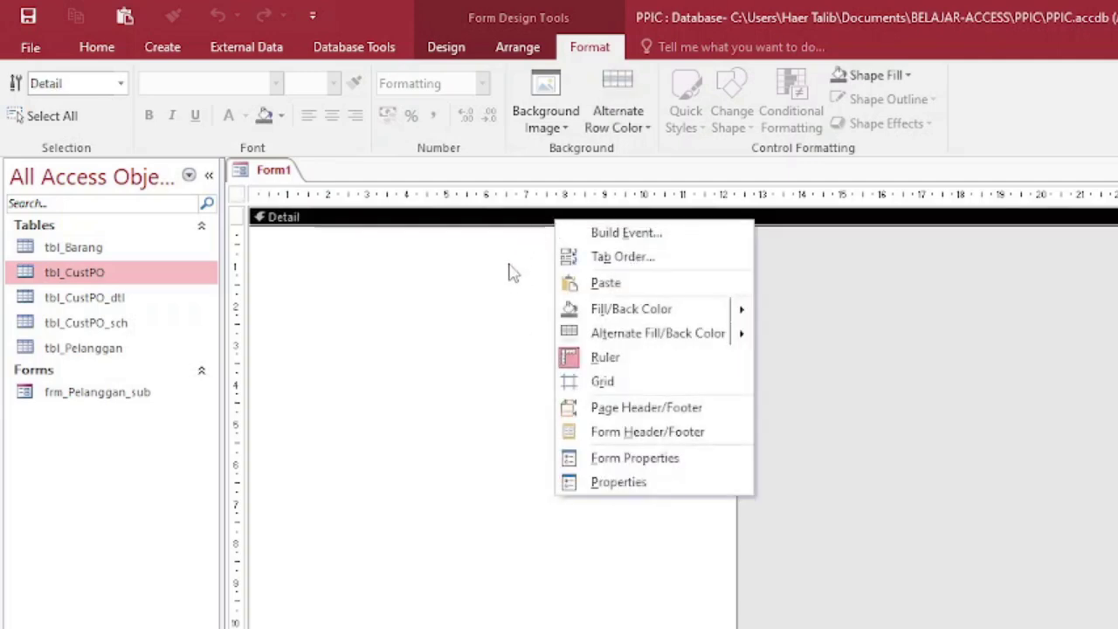
left_click(608, 385)
right_click(567, 222)
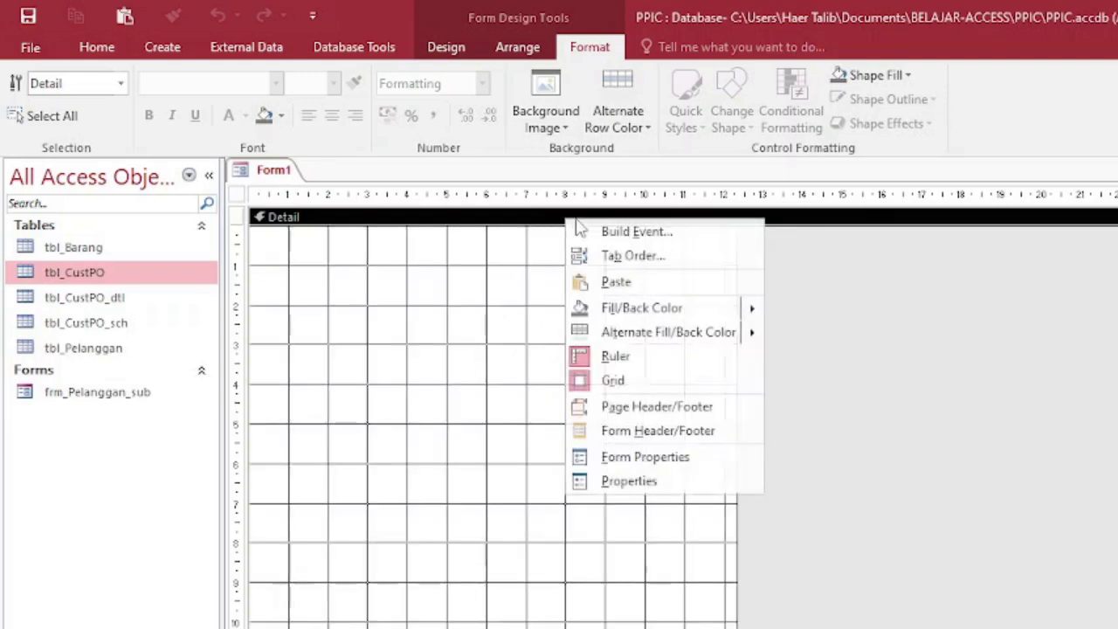
left_click(601, 382)
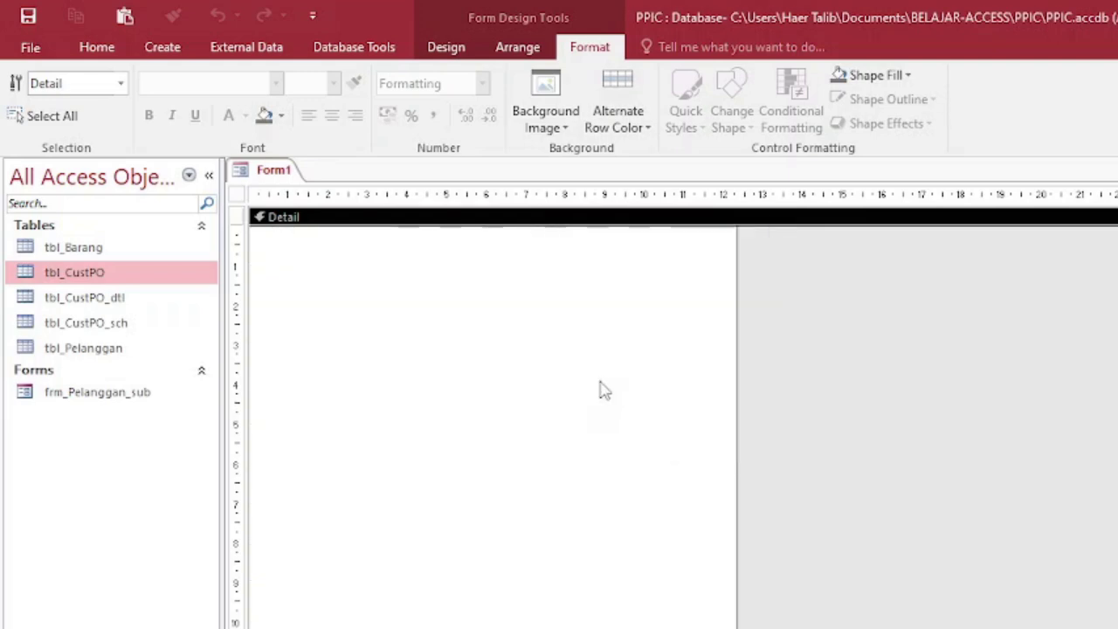
- Add the Form Header/Footer sections and place an unbound text box with its label in the Form Header
right_click(545, 223)
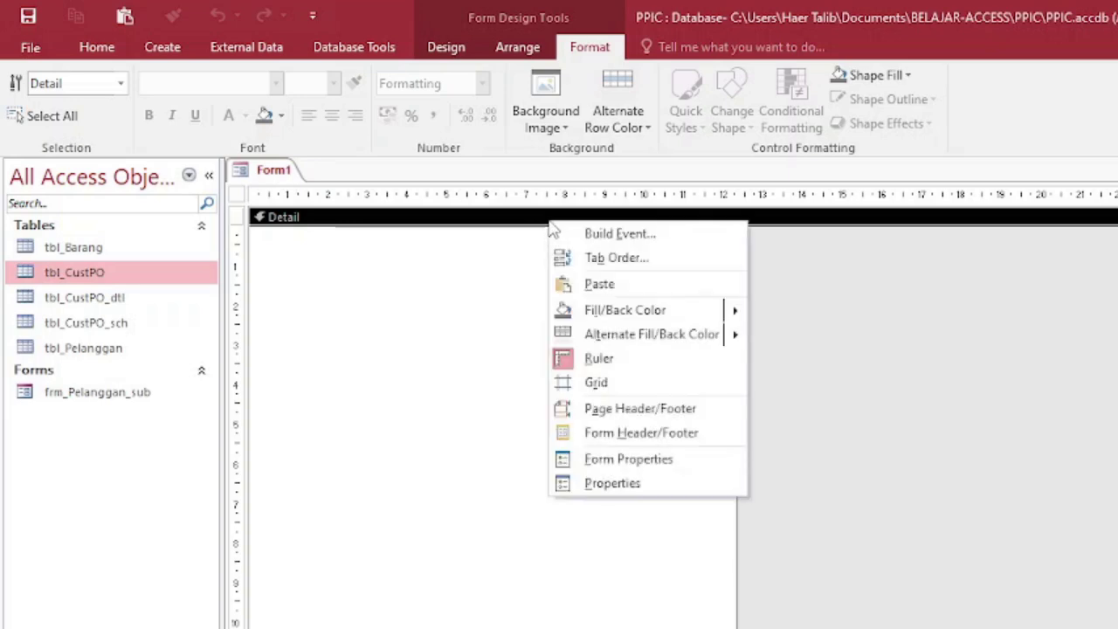
left_click(626, 437)
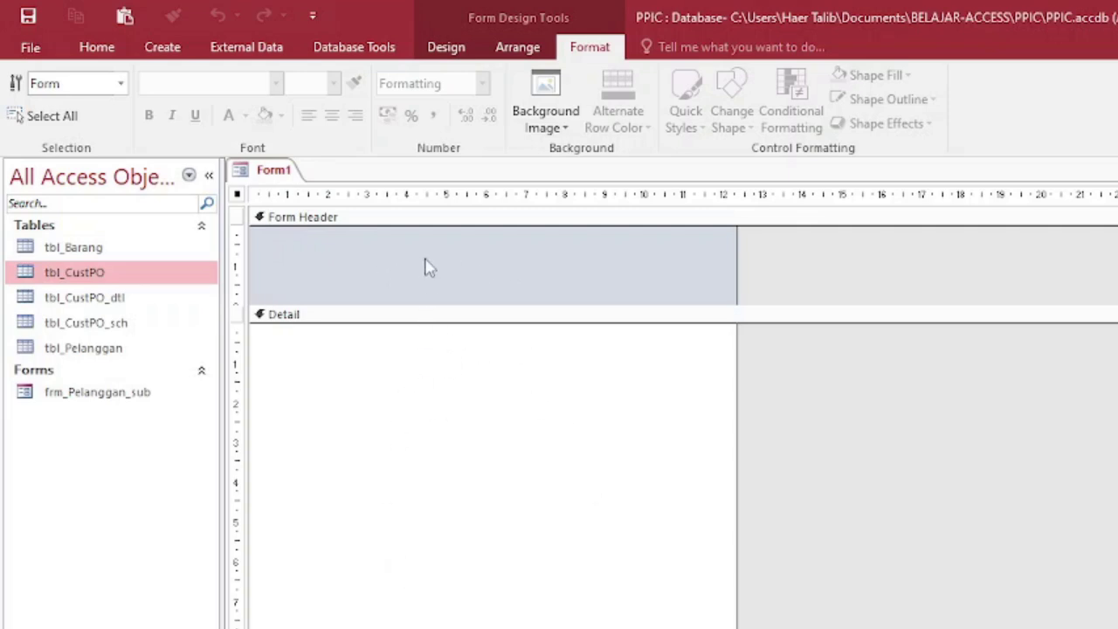
left_click(447, 48)
left_click(252, 97)
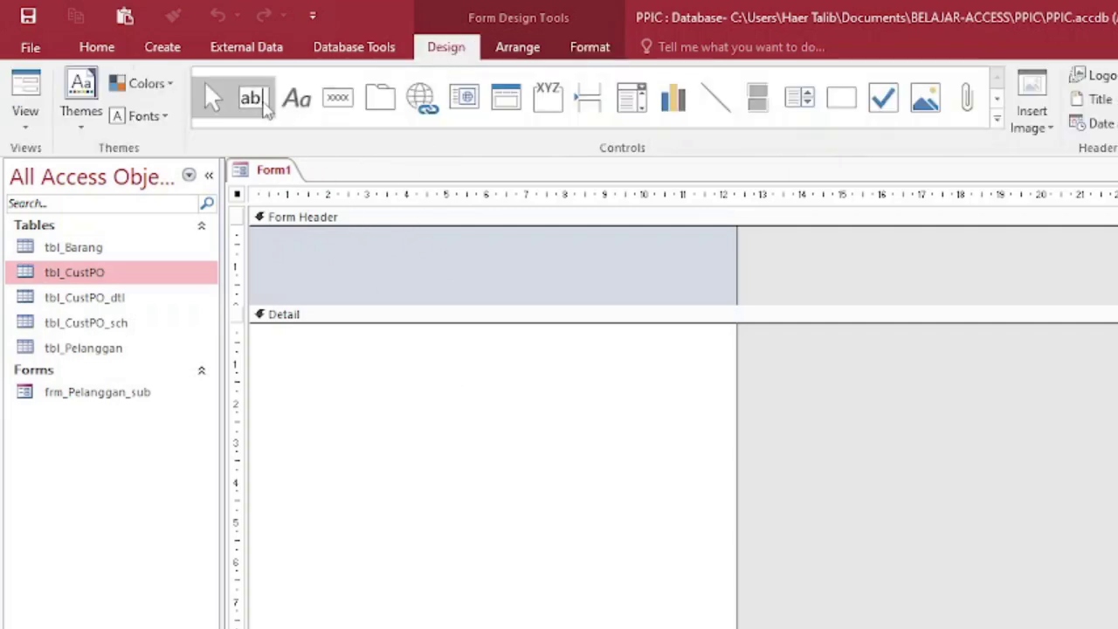
left_click(332, 240)
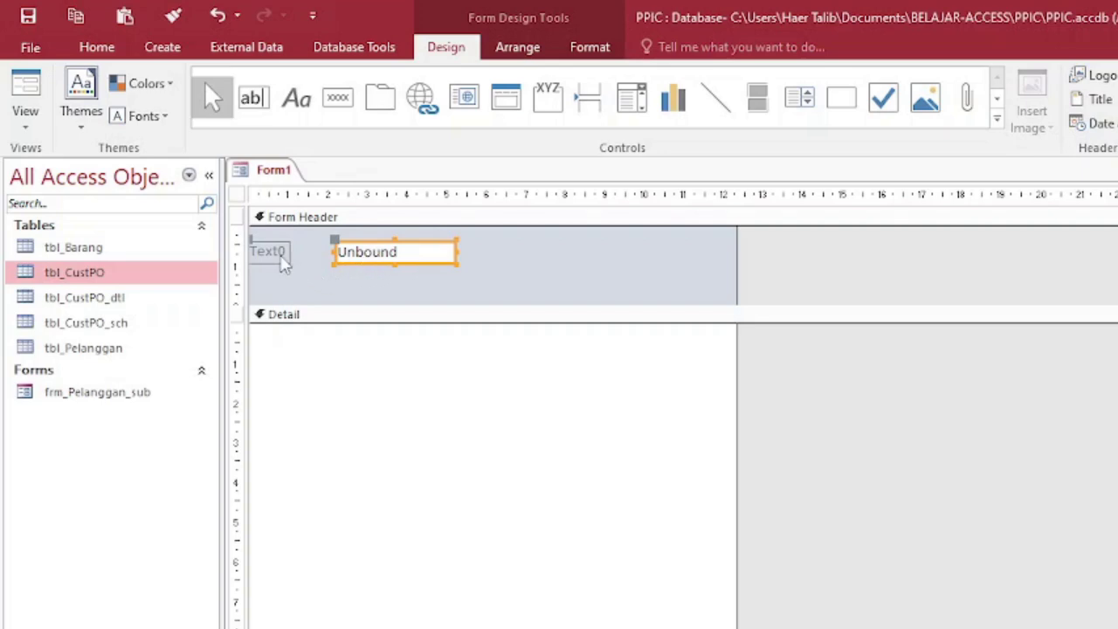
- Change the caption of the text box's label in the Form Header to Cari
left_click(281, 255)
double_click(275, 252)
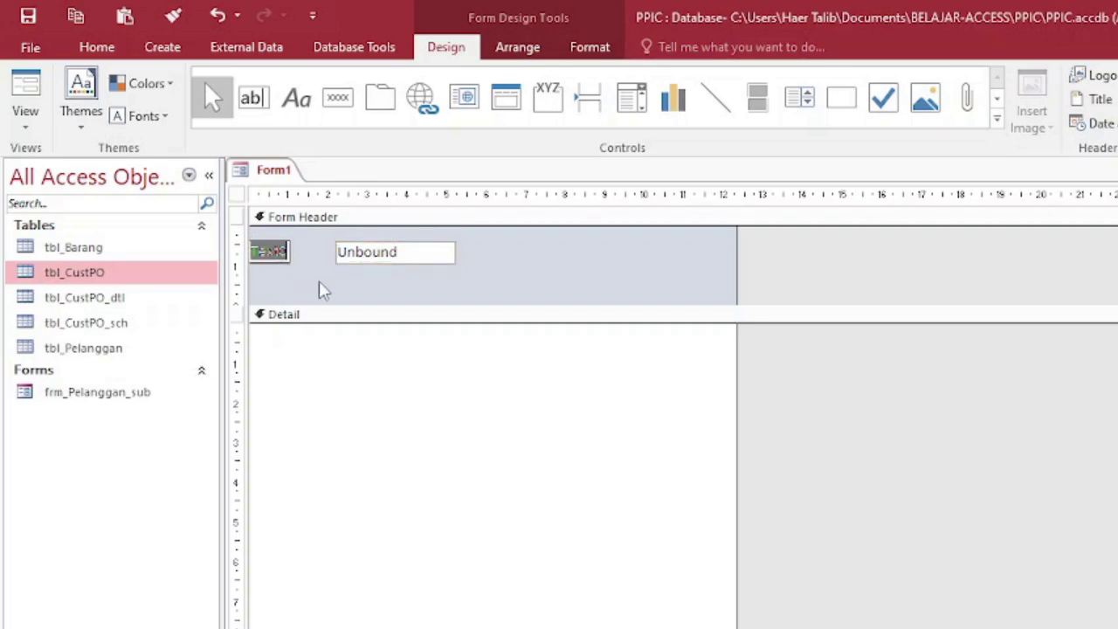
key("BackSpace")
type("Cari")
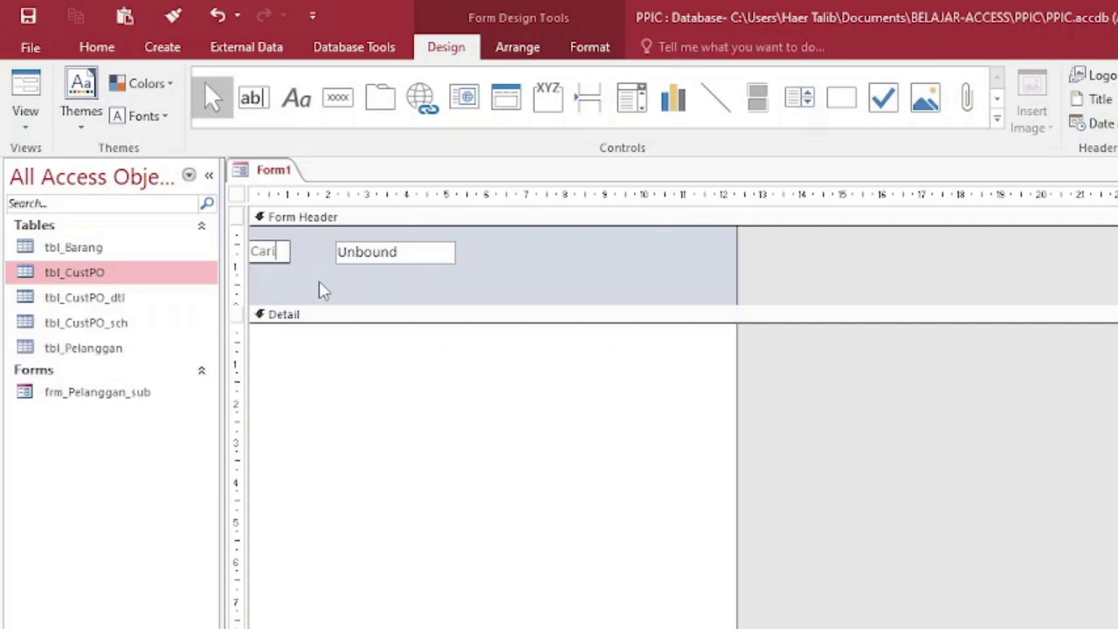
left_click(321, 286)
- Shift the Cari label and its text box slightly right, and left-align them so the box sits directly beside the label
left_click(400, 258)
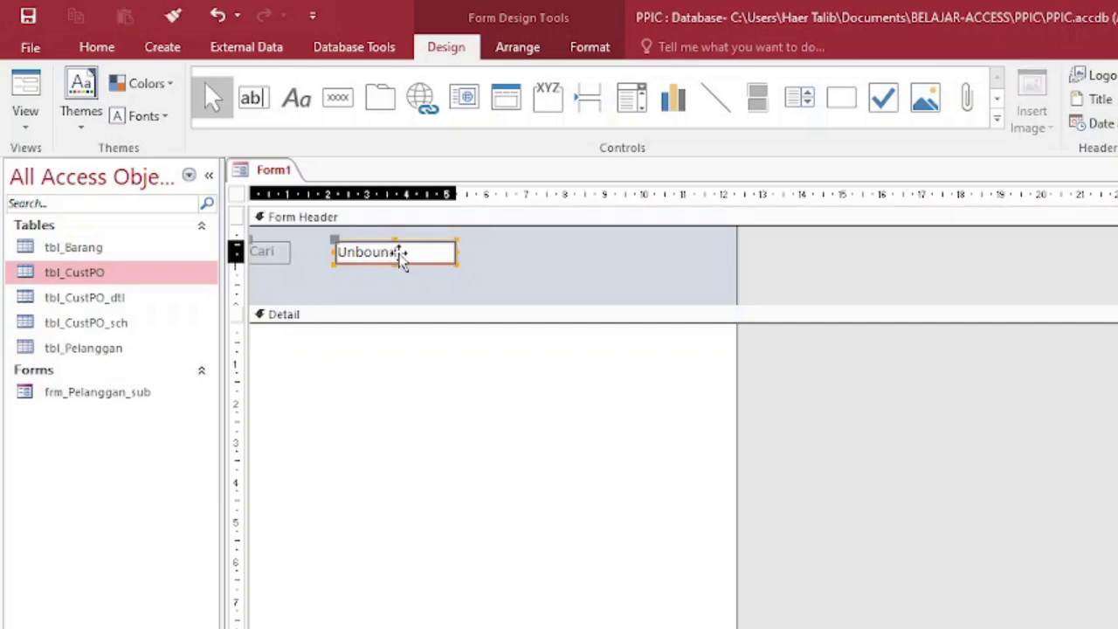
left_click_drag(400, 258, 287, 245)
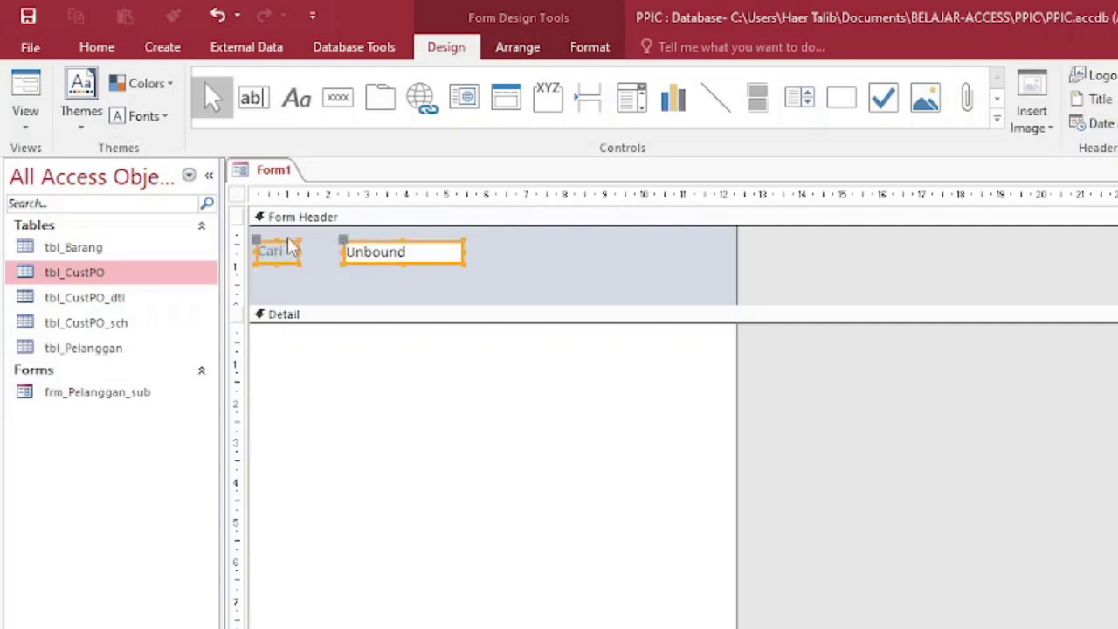
left_click(532, 51)
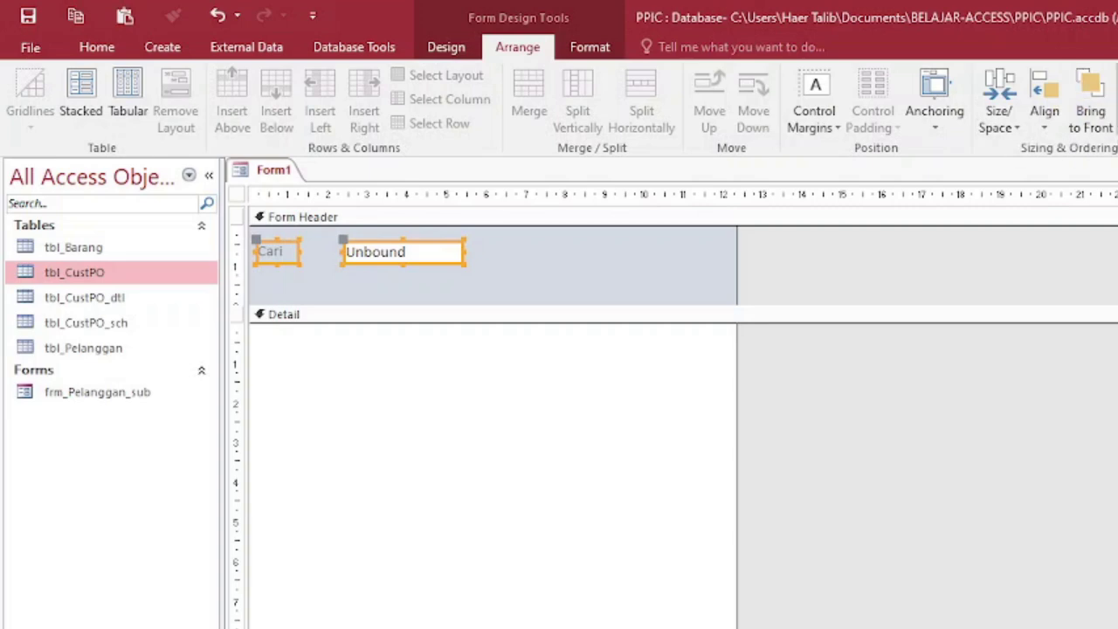
left_click(1045, 109)
left_click(1068, 175)
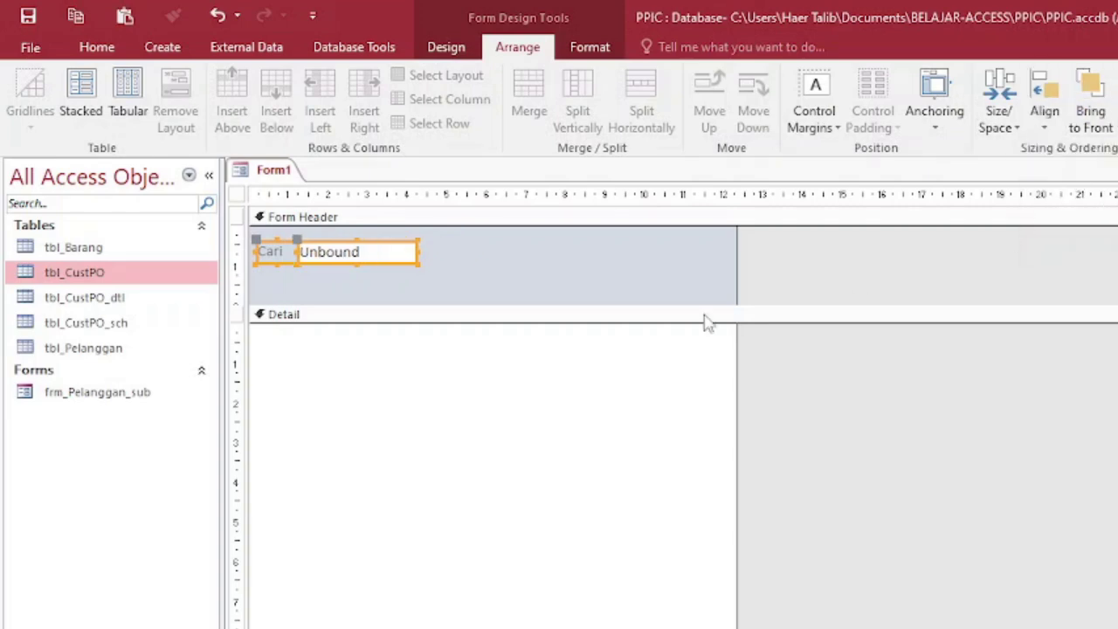
- Set the width of the Cari text box in the Form Header to 5 cm
left_click(406, 258)
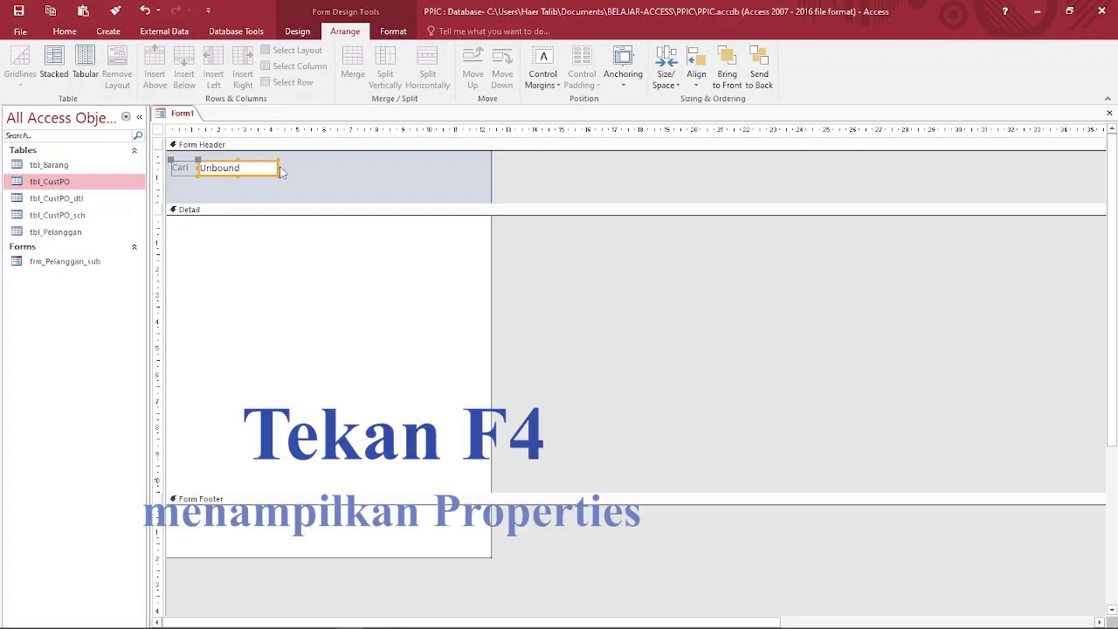
key("F4")
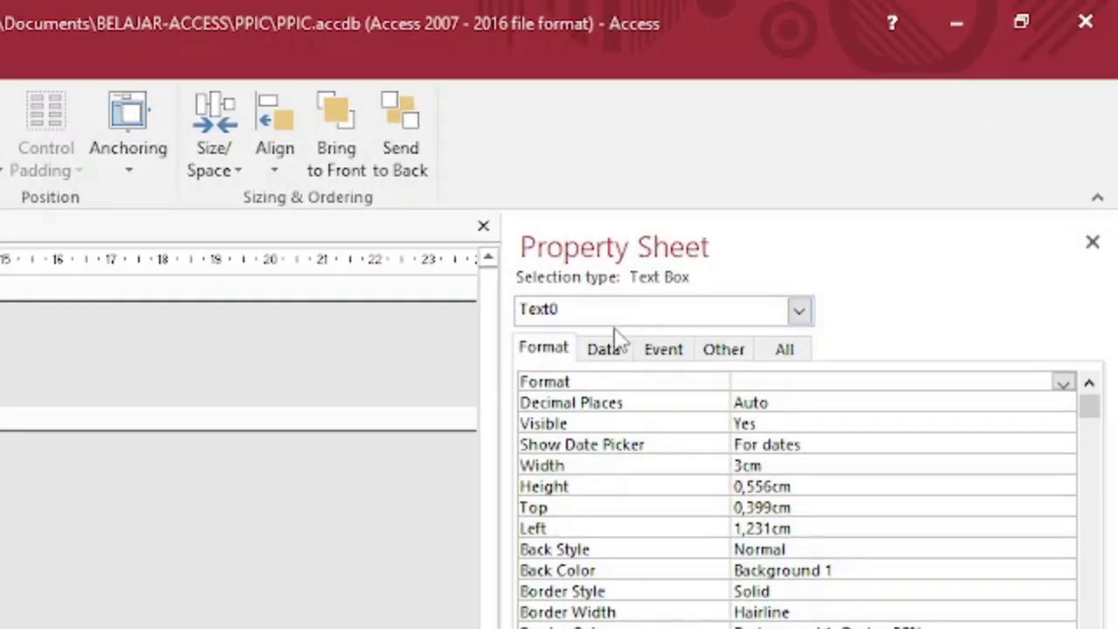
left_click(568, 467)
type("5")
left_click(569, 467)
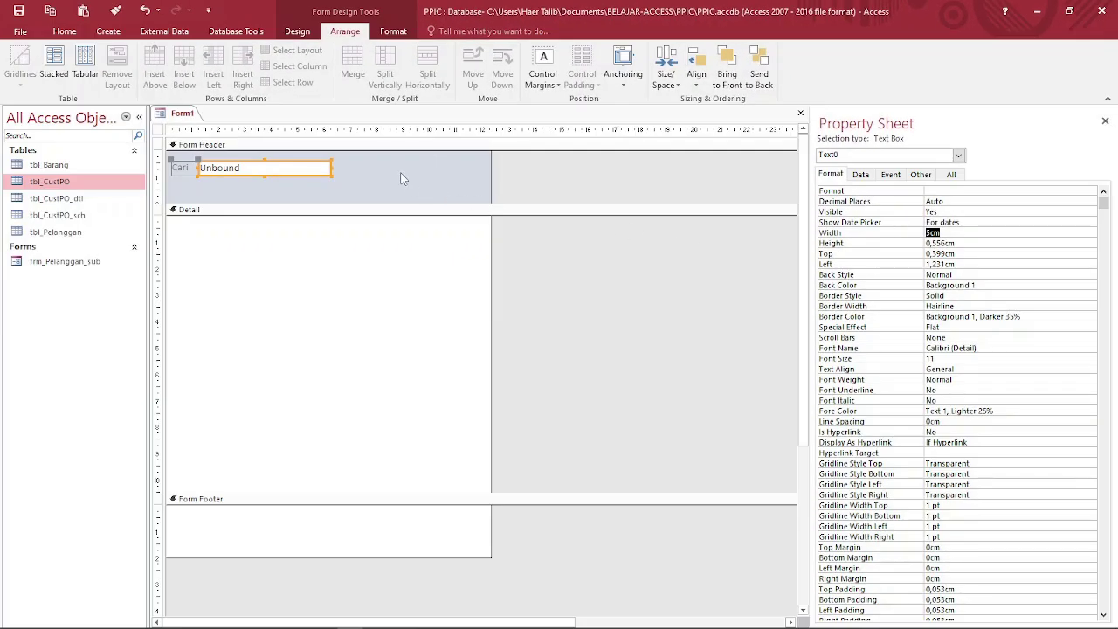
left_click(401, 178)
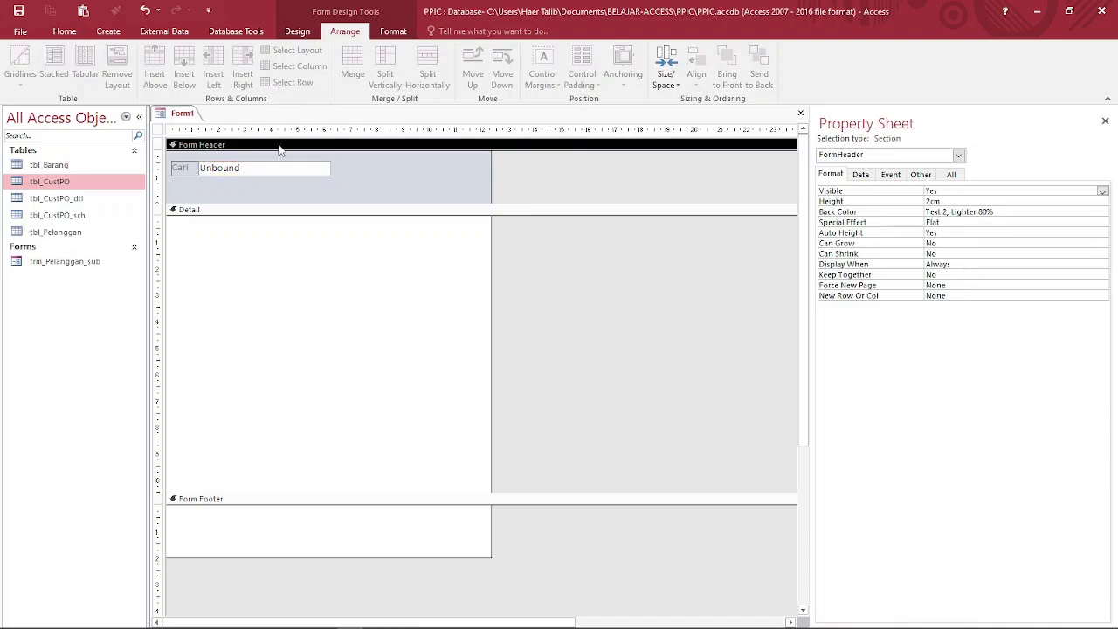
- Place a command button in the Form Header, just right of the Cari text box
left_click(276, 171)
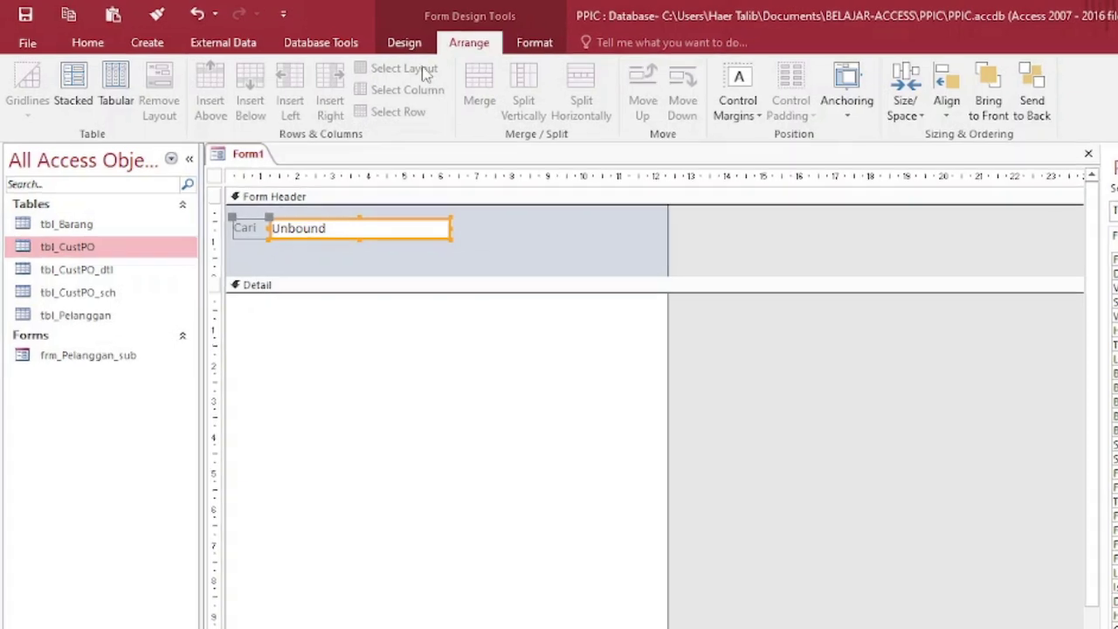
left_click(300, 37)
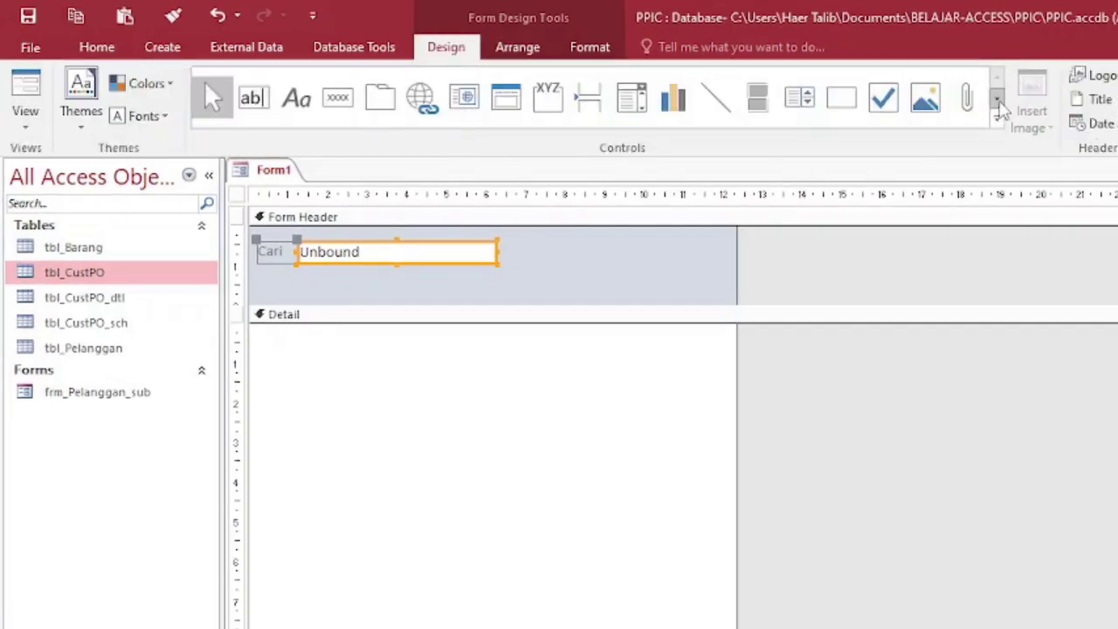
left_click(997, 101)
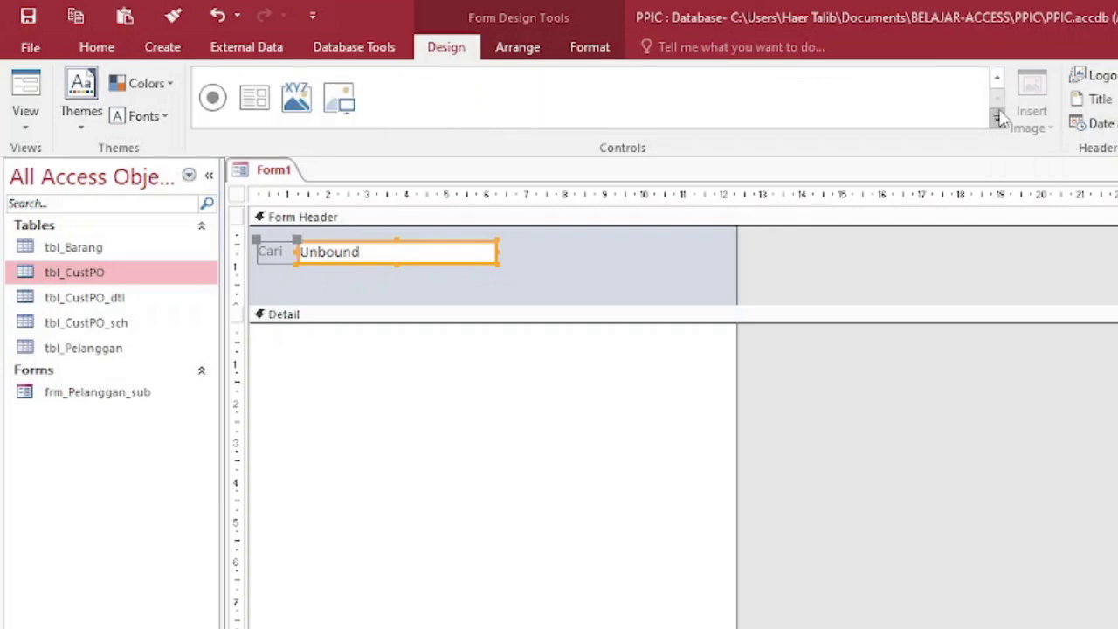
left_click(999, 121)
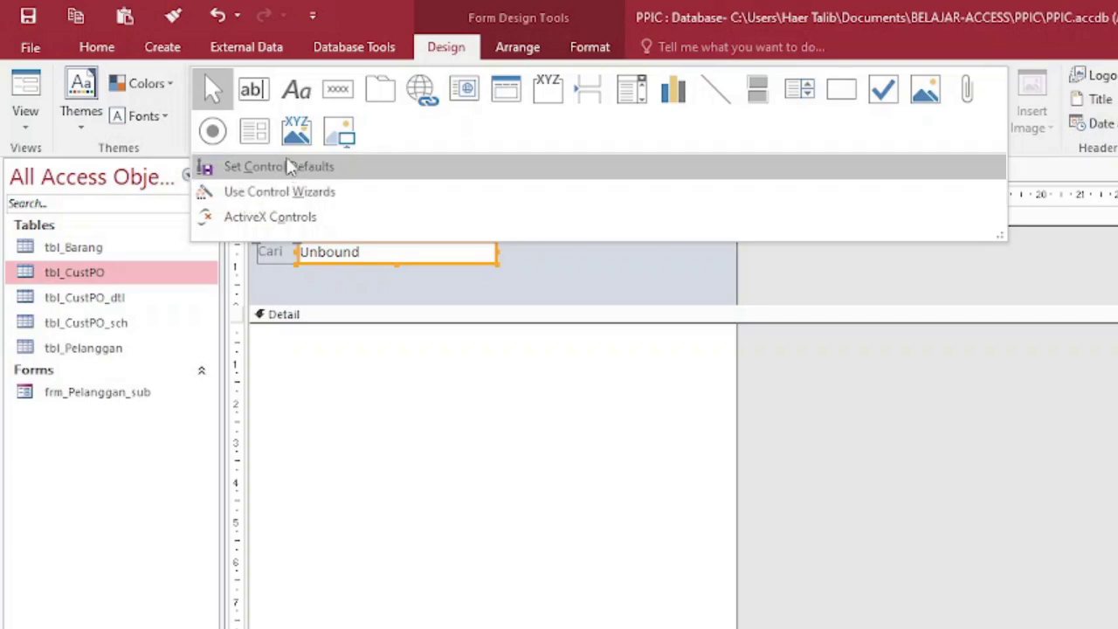
left_click(341, 96)
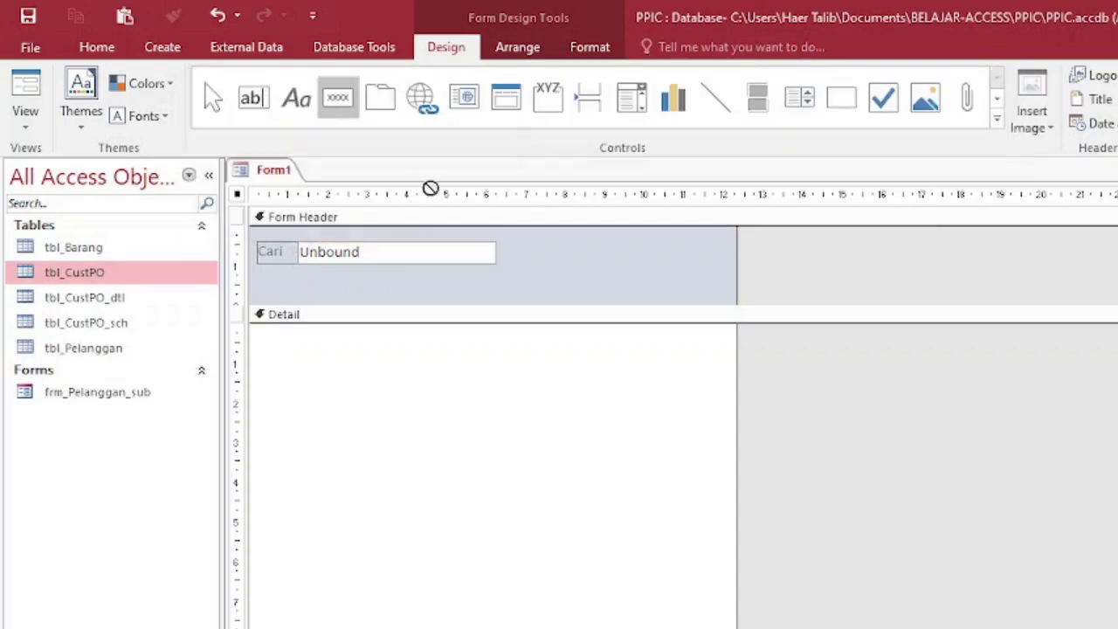
left_click(516, 237)
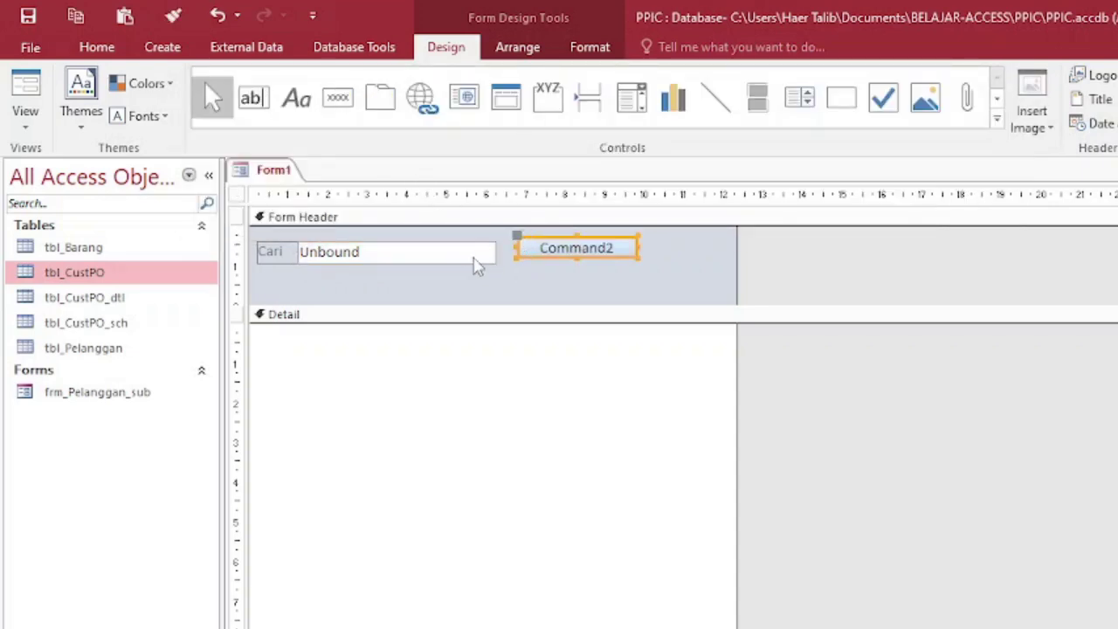
- Top-align the new command button with the Cari text box and size both controls to the tallest
left_click_drag(566, 267, 472, 243)
left_click(517, 46)
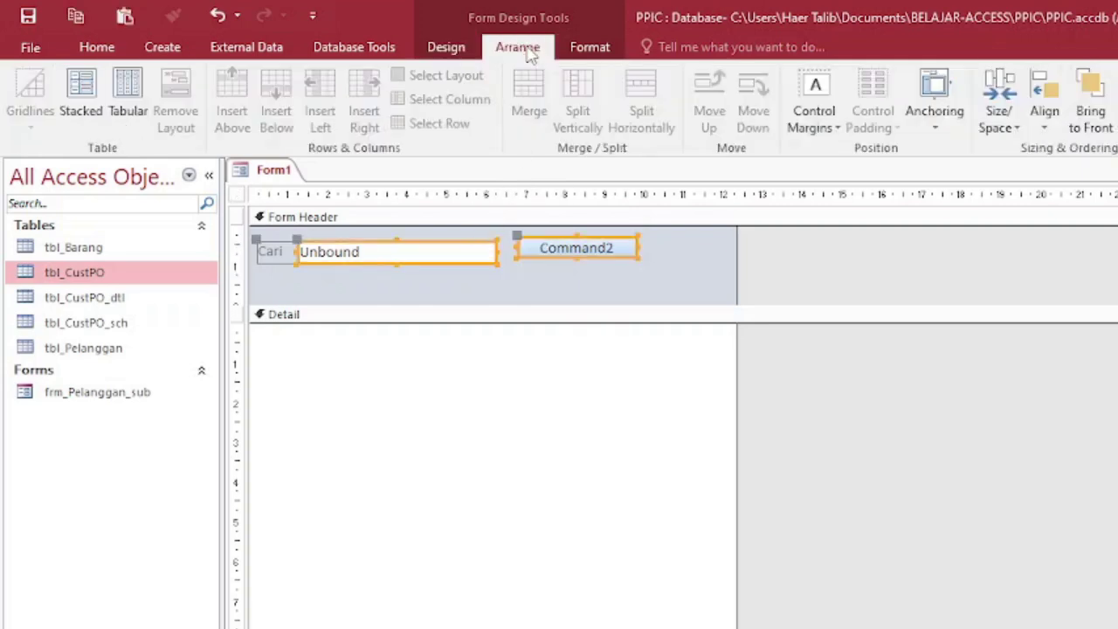
left_click(1044, 109)
left_click(1064, 251)
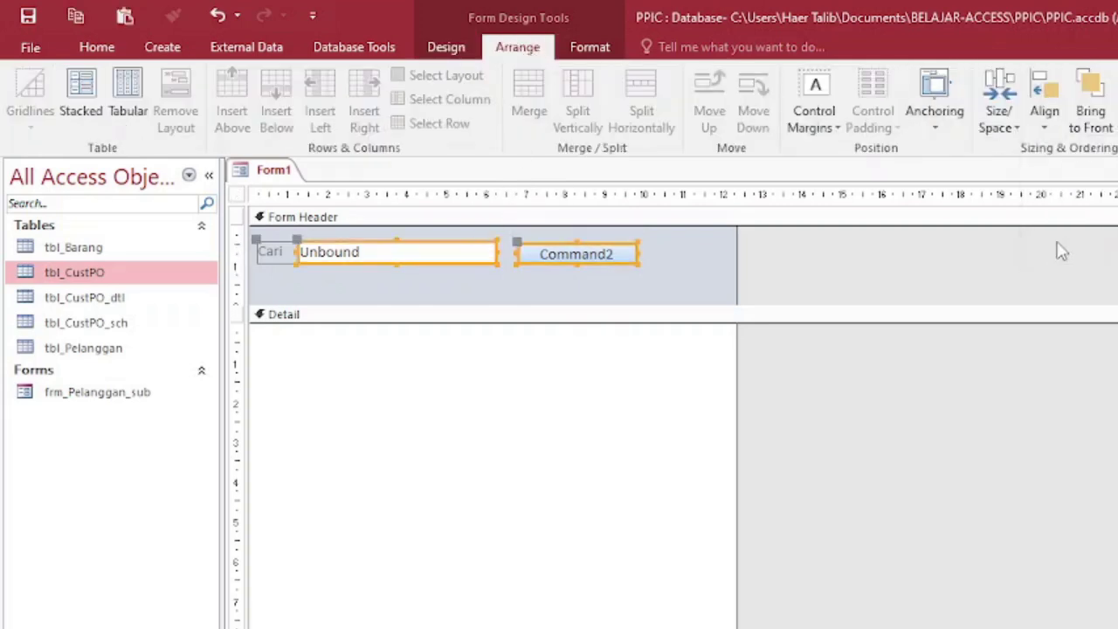
left_click(1052, 129)
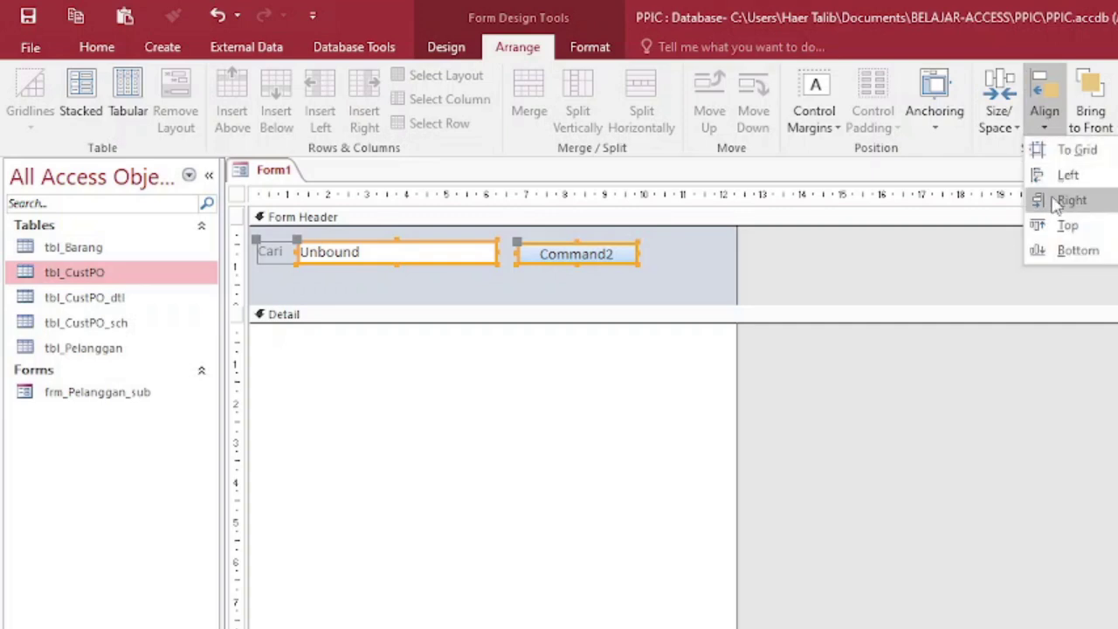
left_click(1061, 225)
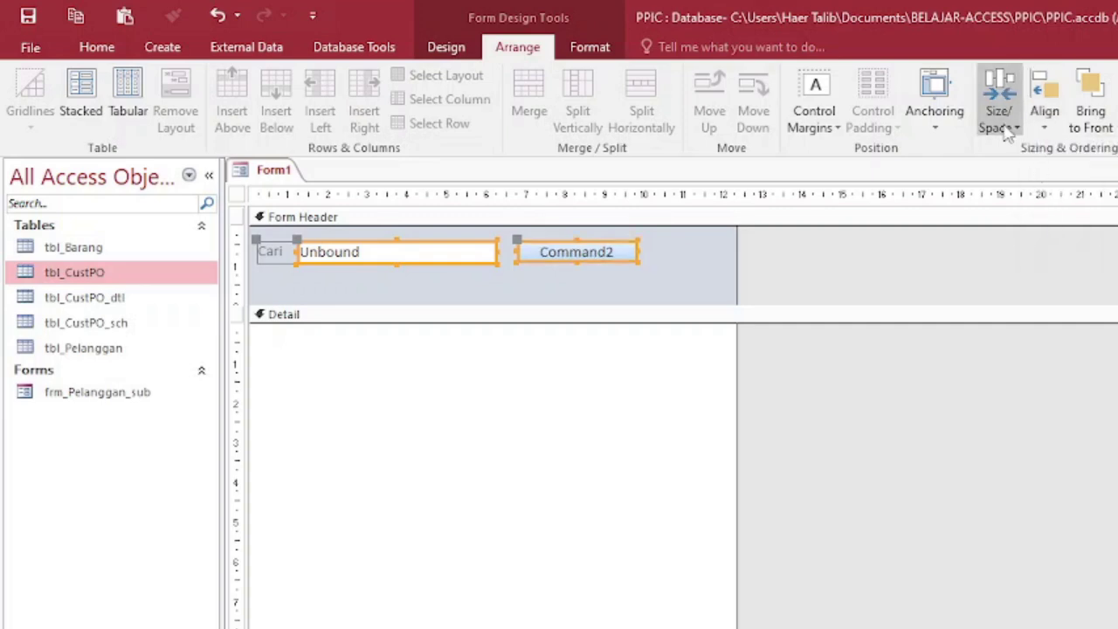
left_click(1015, 129)
left_click(1042, 198)
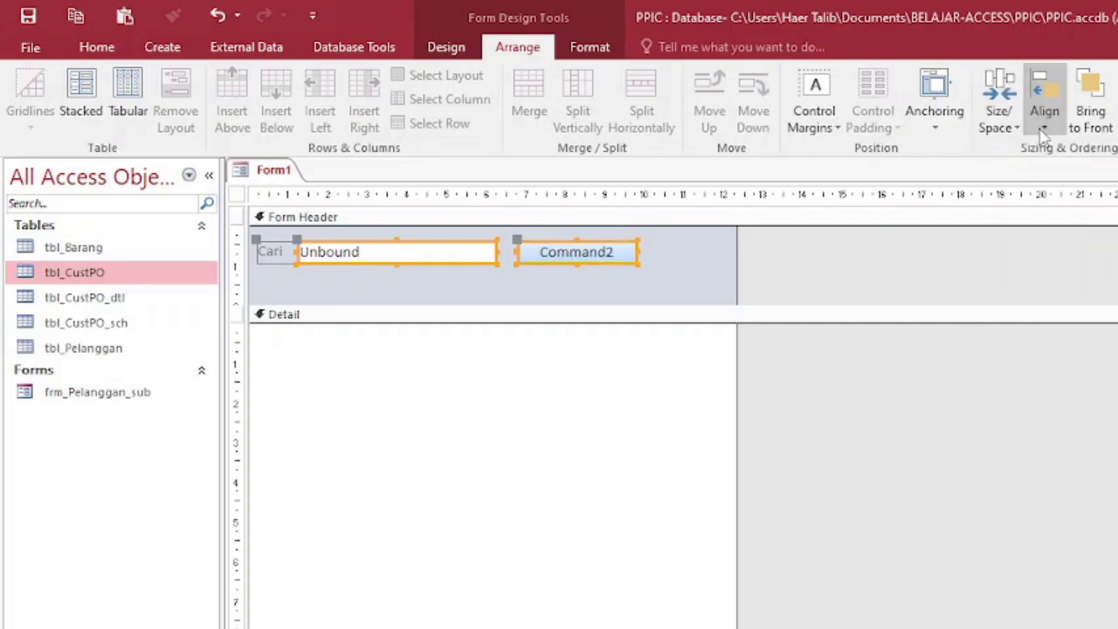
- Left-align the button against the Cari text box, then increase their horizontal spacing by one increment
left_click(1044, 128)
left_click(1052, 172)
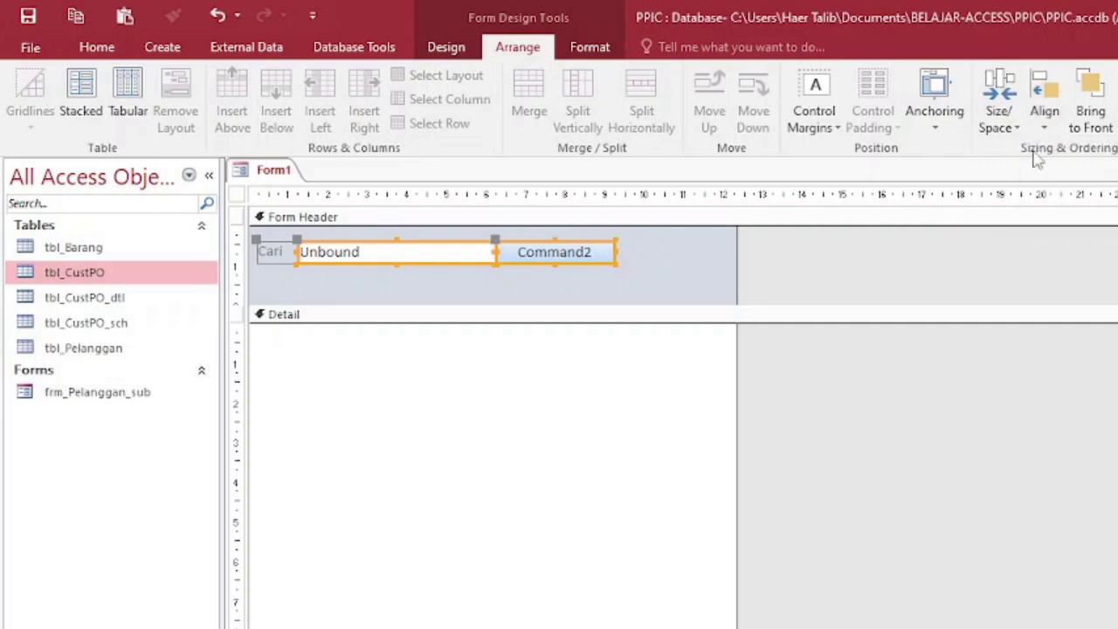
left_click(996, 130)
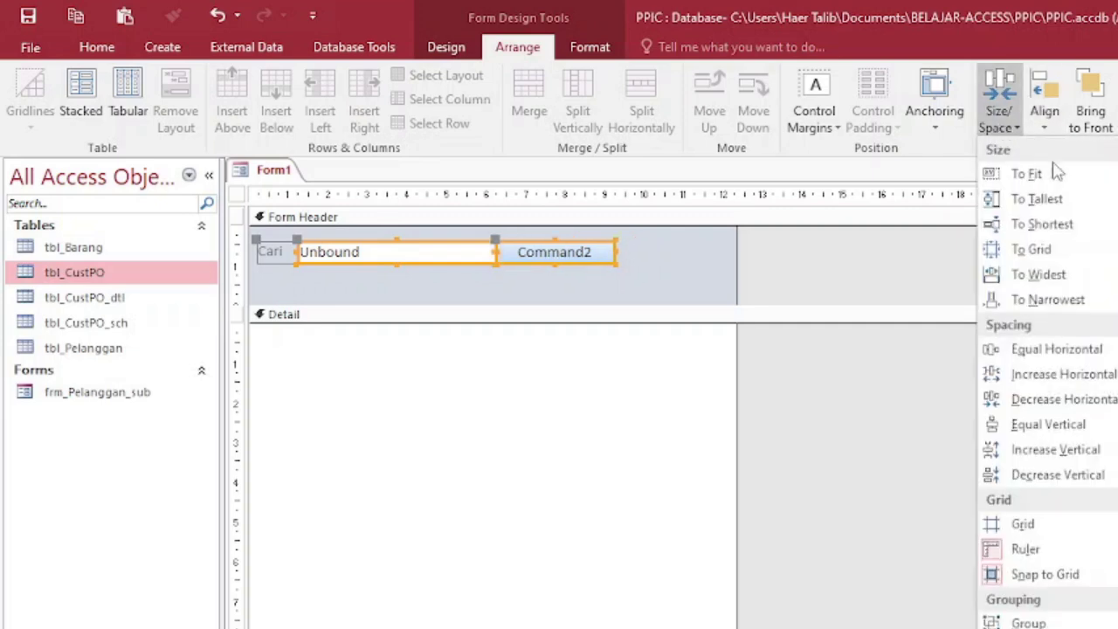
left_click(1055, 375)
left_click(670, 255)
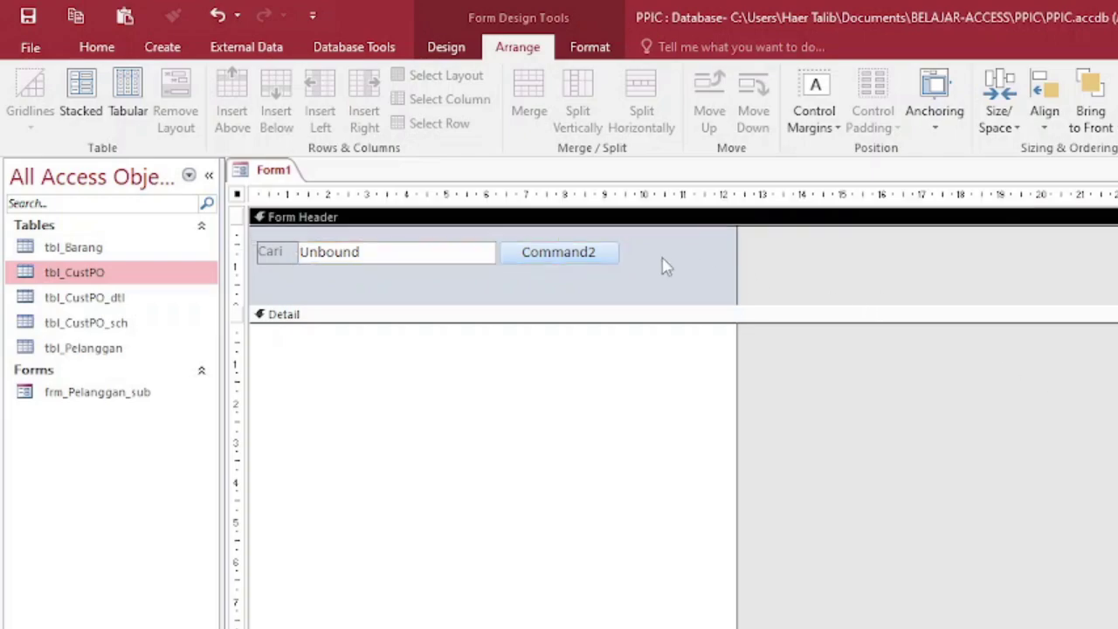
- Set the command button's caption to Go and its name to cmdGo
left_click(588, 254)
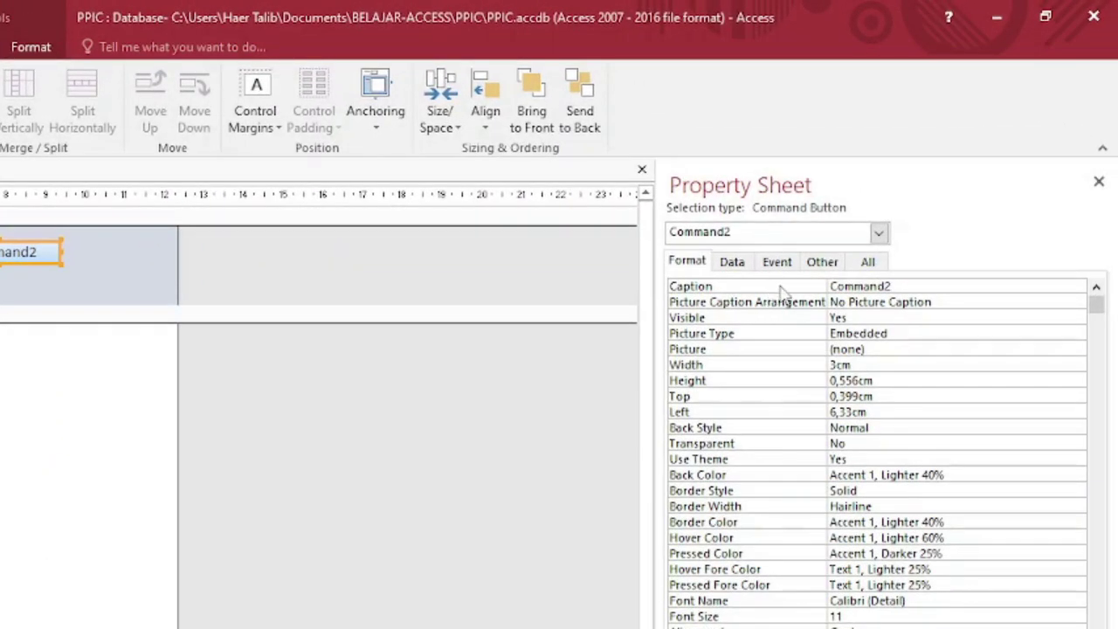
left_click(1117, 248)
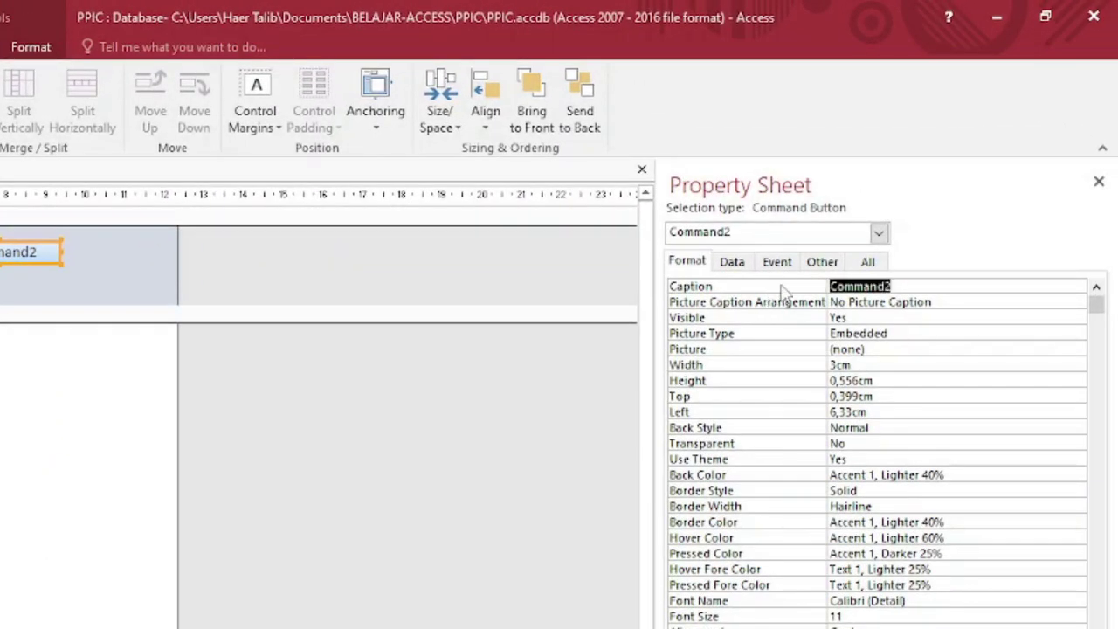
type("Go")
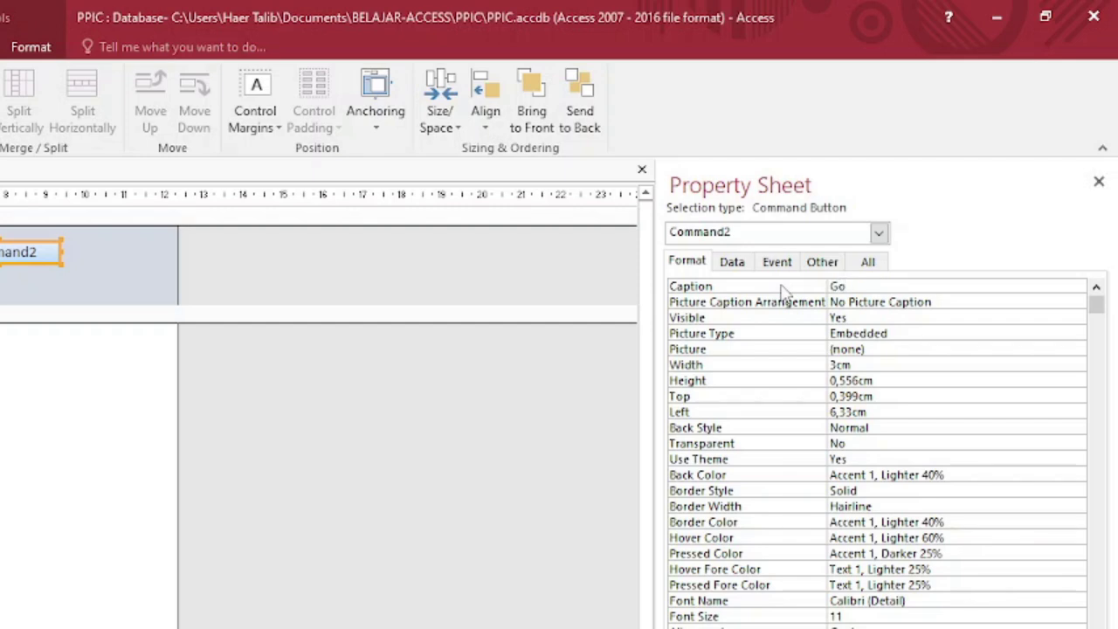
key("Return")
left_click(824, 263)
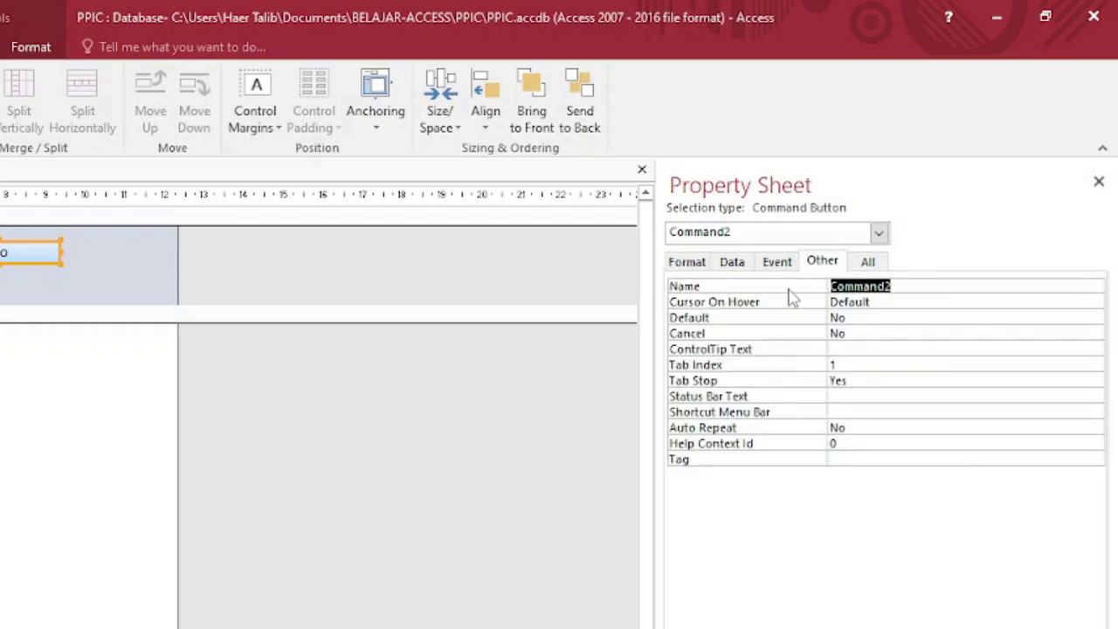
type("cmdGo")
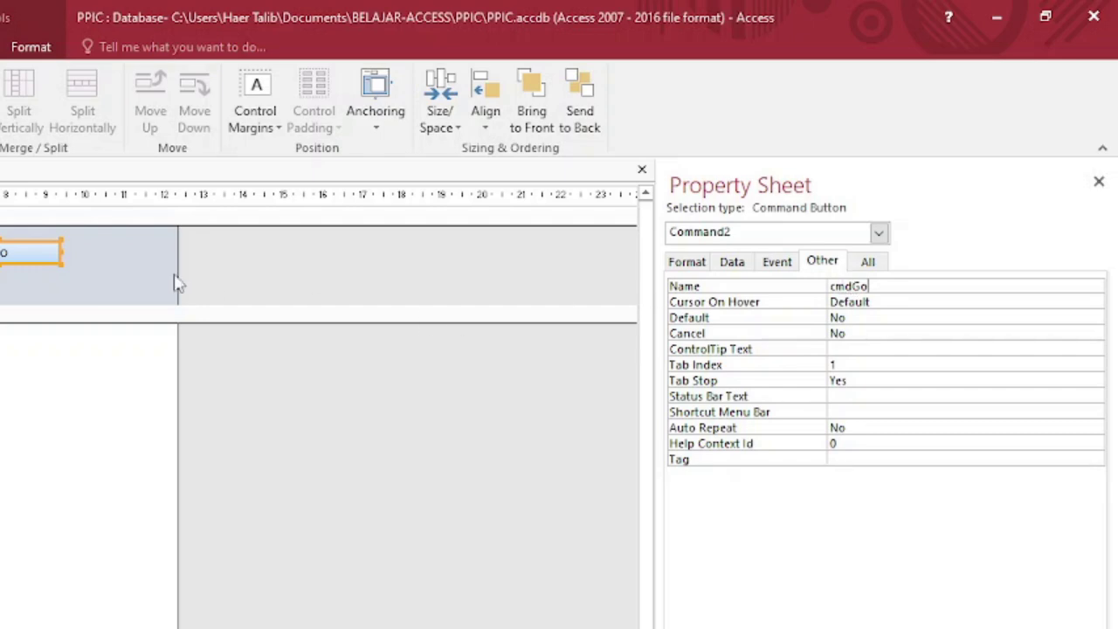
- Rename the text box beside the Cari label as txtCari
left_click(764, 289)
type("txtCari")
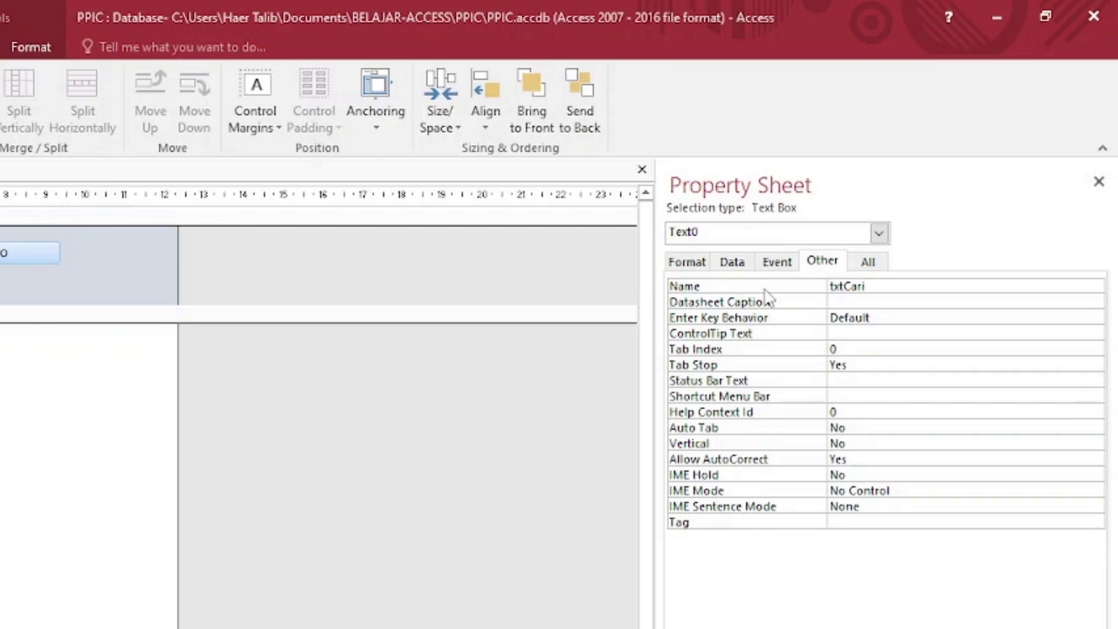
key("Return")
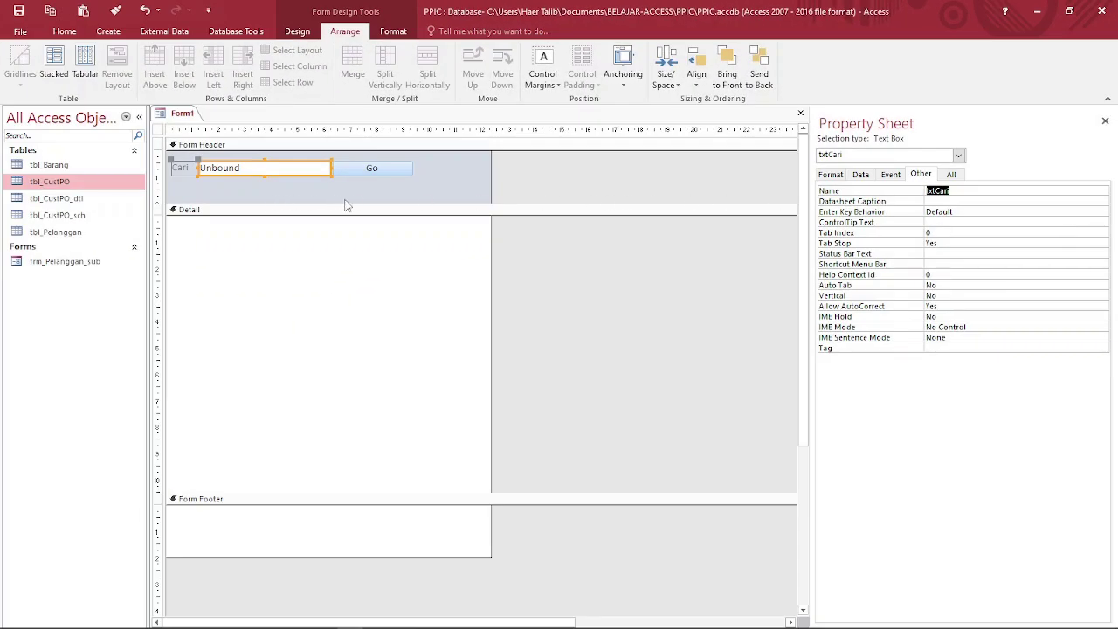
- Set the width of the Go button to 1 cm
left_click(381, 172)
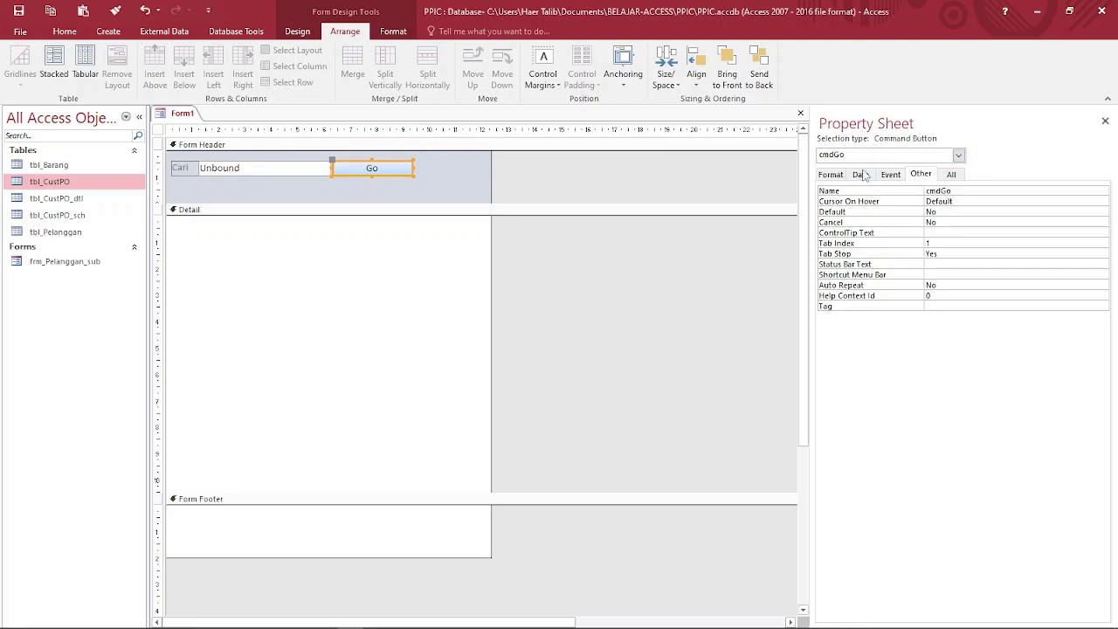
left_click(832, 175)
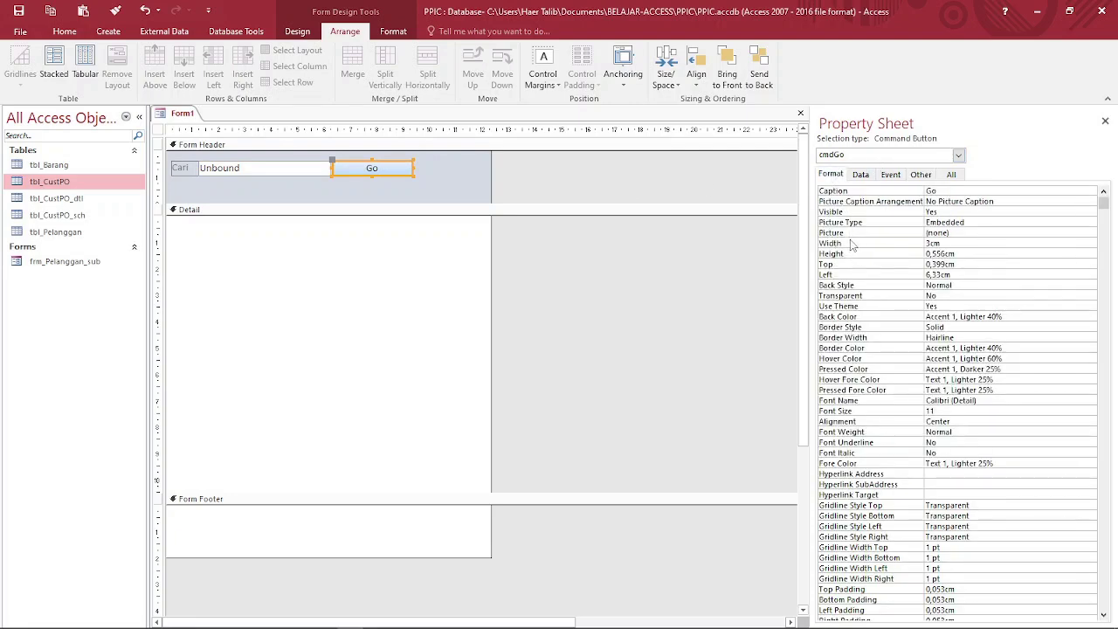
left_click(913, 243)
type("1")
key("Return")
left_click(348, 195)
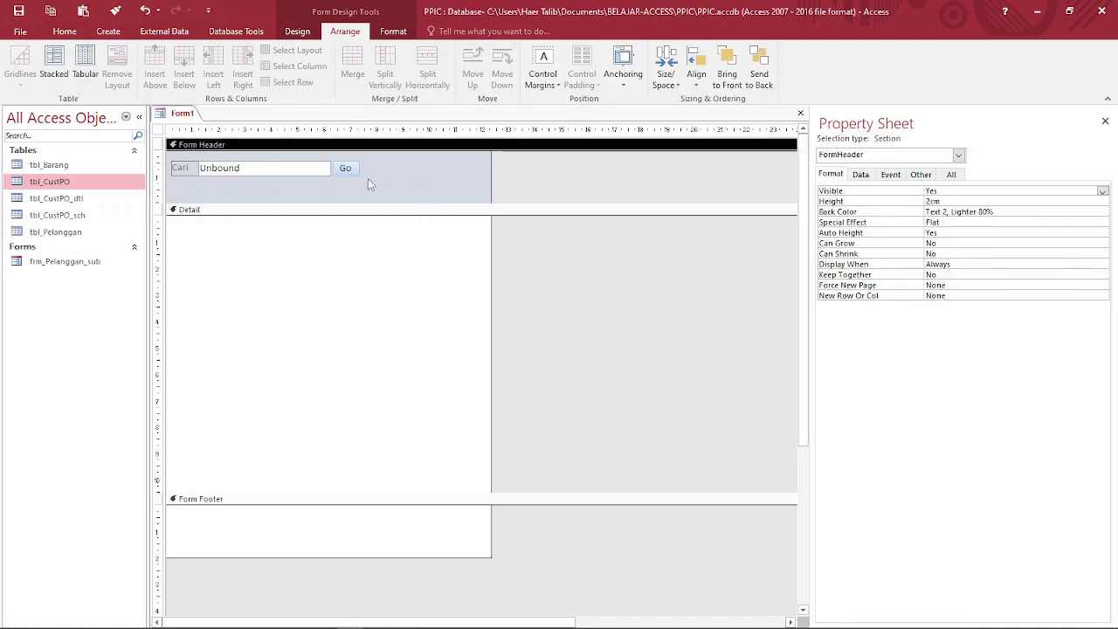
- Apply the Automatic font color to the Cari label, its text box and the Go button together
left_click_drag(374, 180, 170, 171)
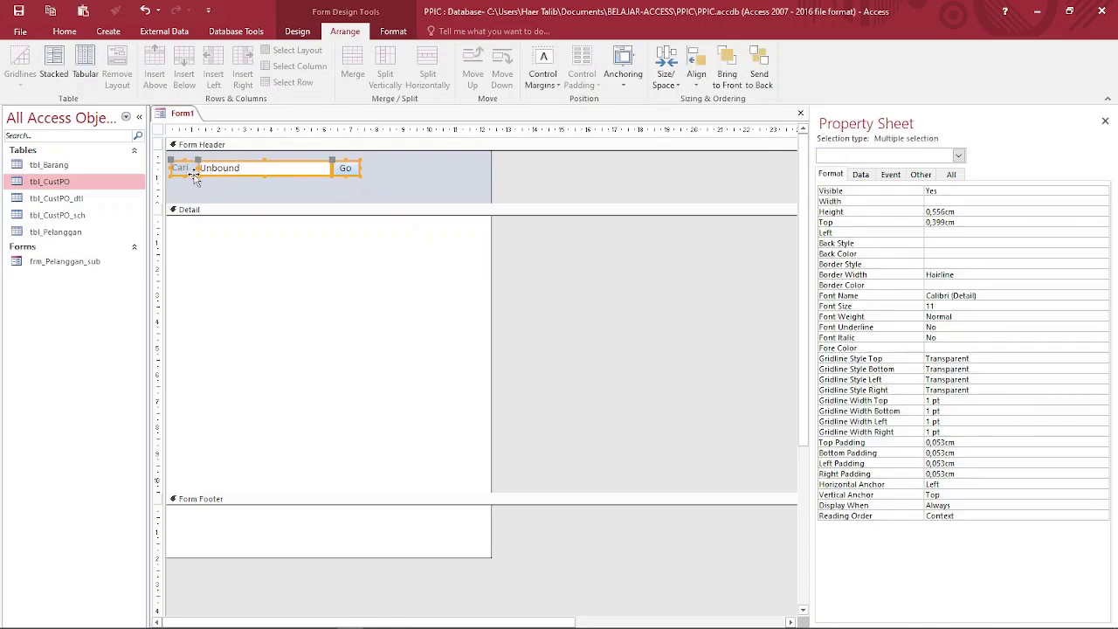
left_click(394, 34)
left_click(163, 78)
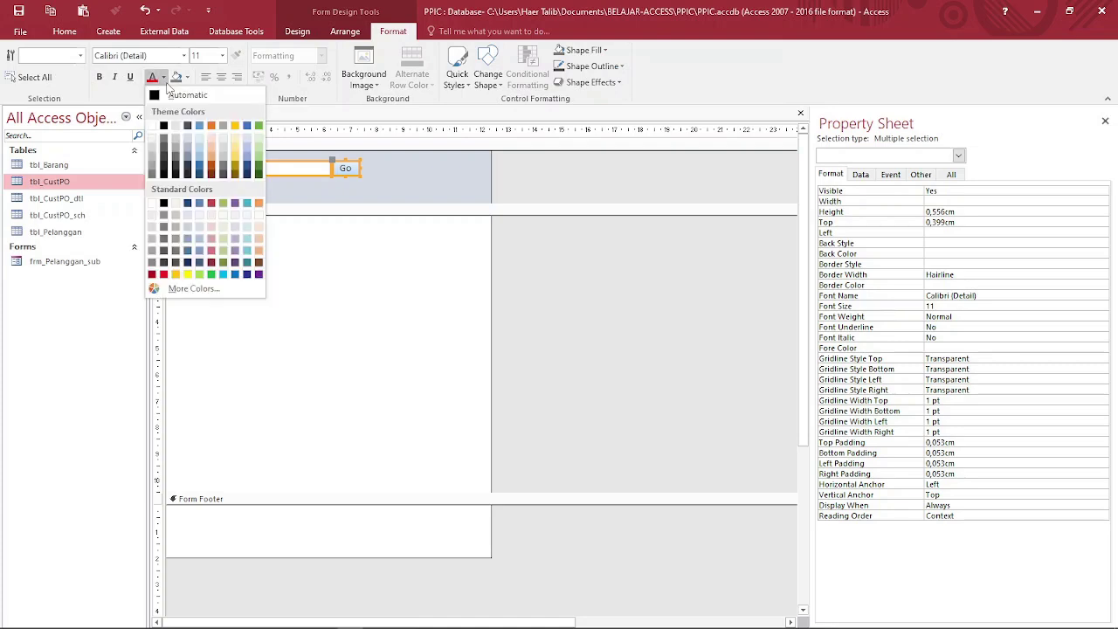
left_click(171, 94)
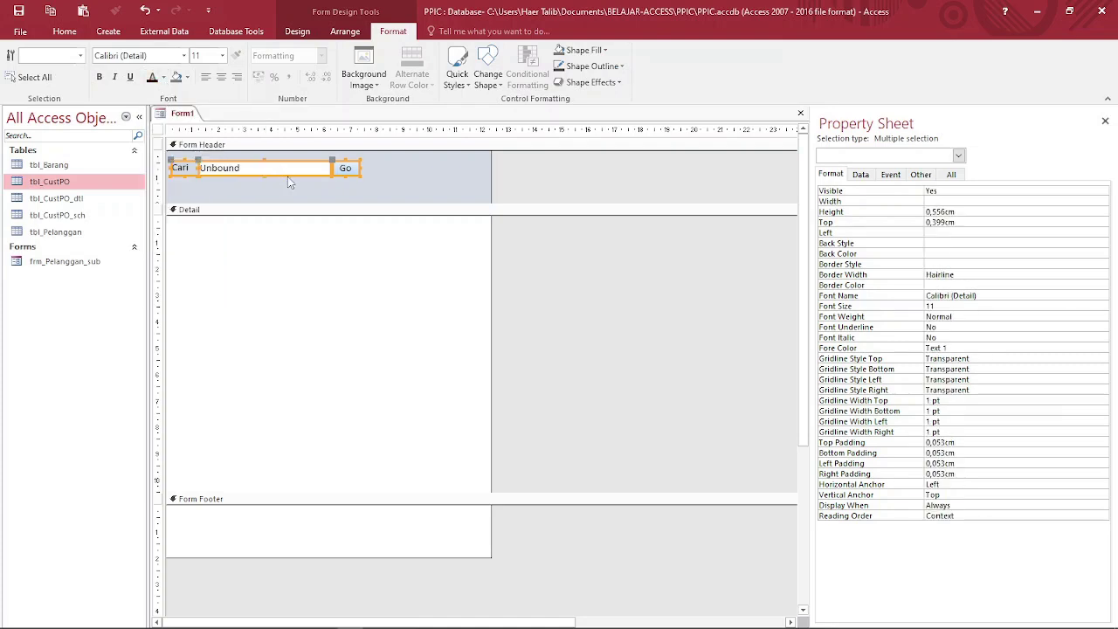
left_click(383, 173)
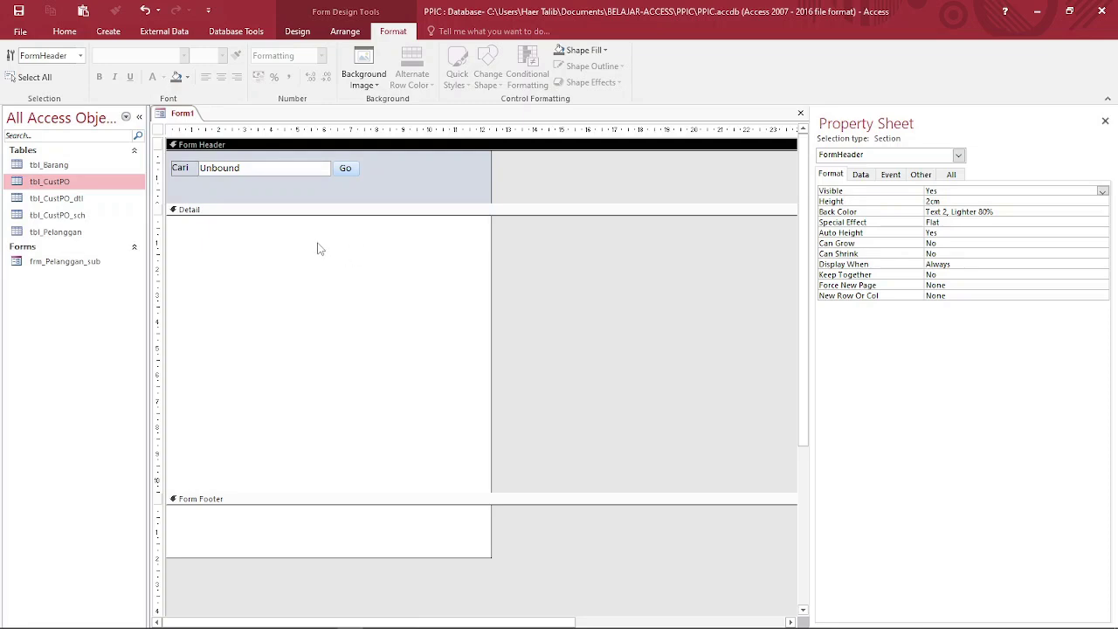
- Draw an unbound subform control about 7.5 cm wide and 4 cm high in the upper part of the Detail section
left_click(297, 31)
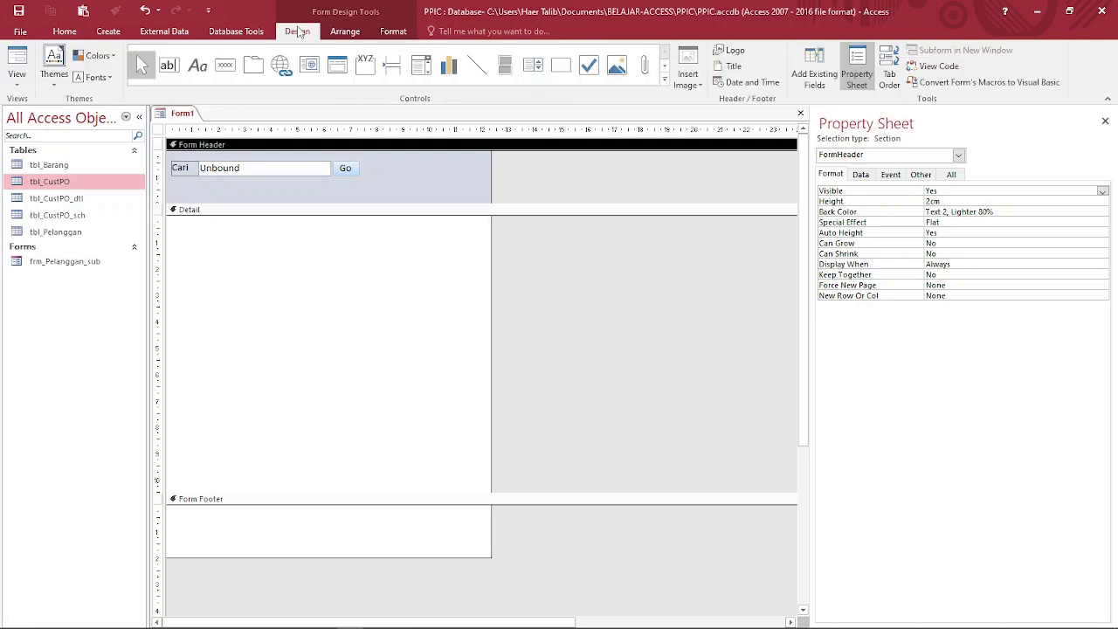
left_click(663, 66)
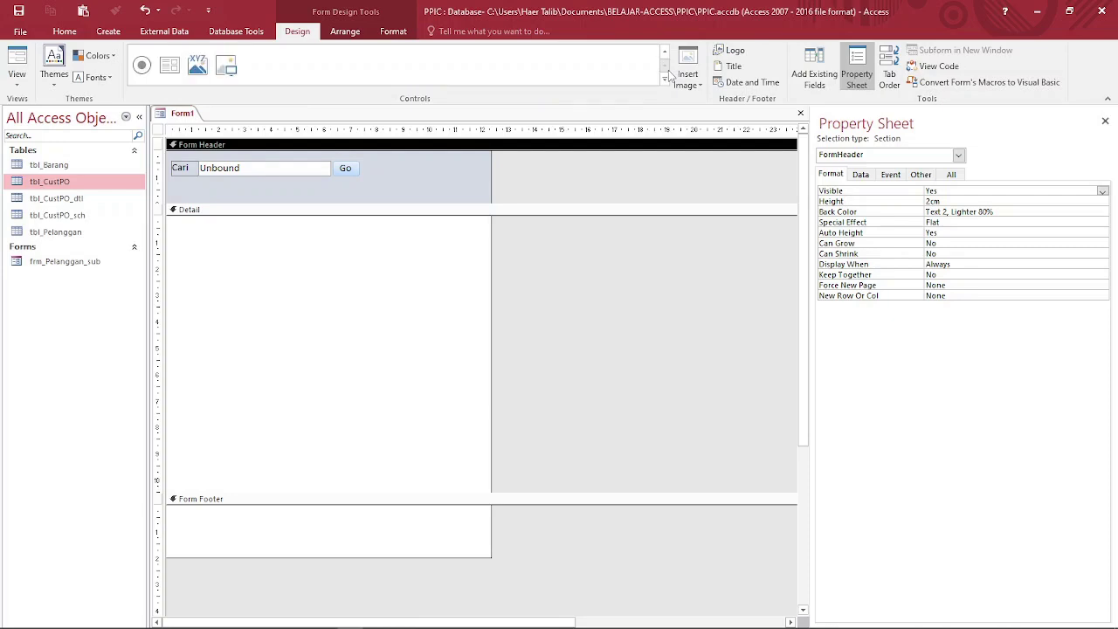
left_click(175, 75)
left_click_drag(218, 242, 421, 346)
- Delete the label attached to the new subform control in the Detail section and rename the control as Sub1
left_click(244, 234)
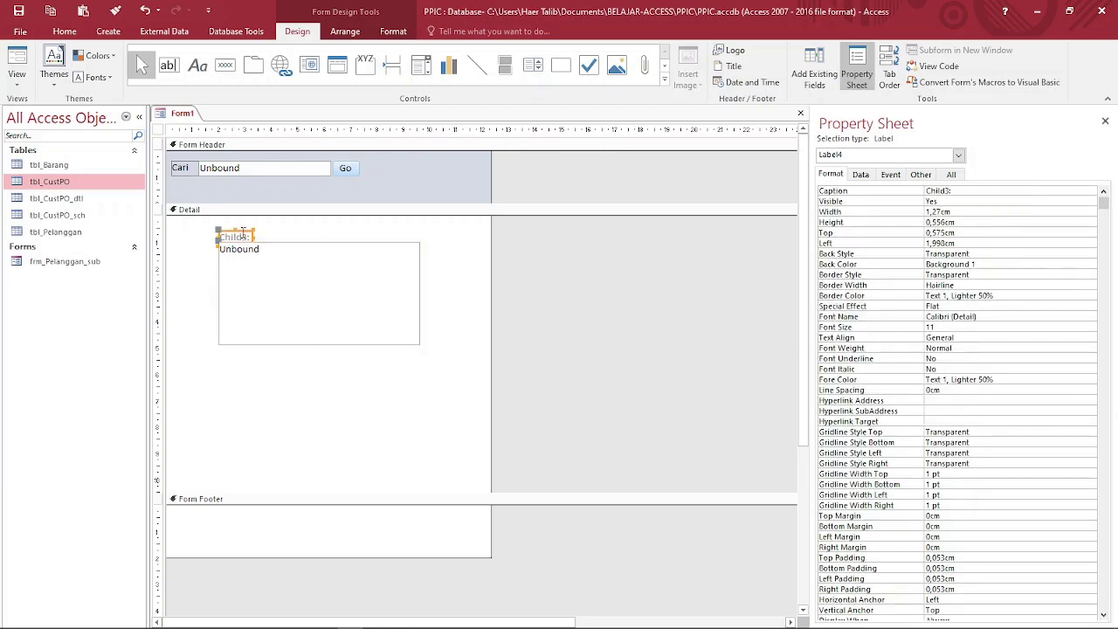
key("Delete")
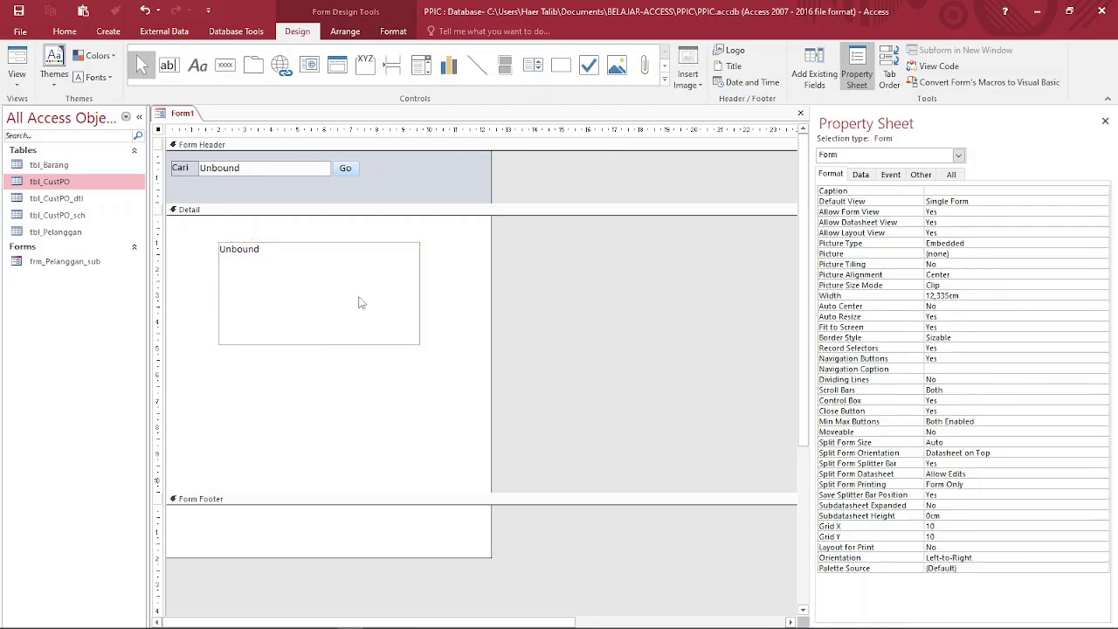
left_click(363, 303)
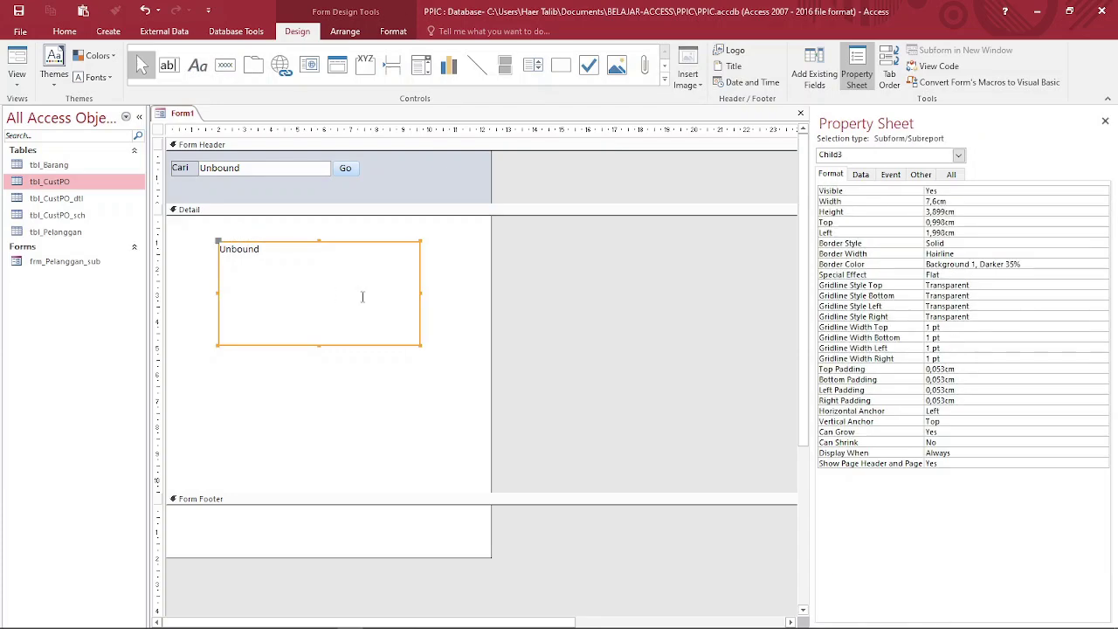
left_click(920, 175)
left_click(894, 191)
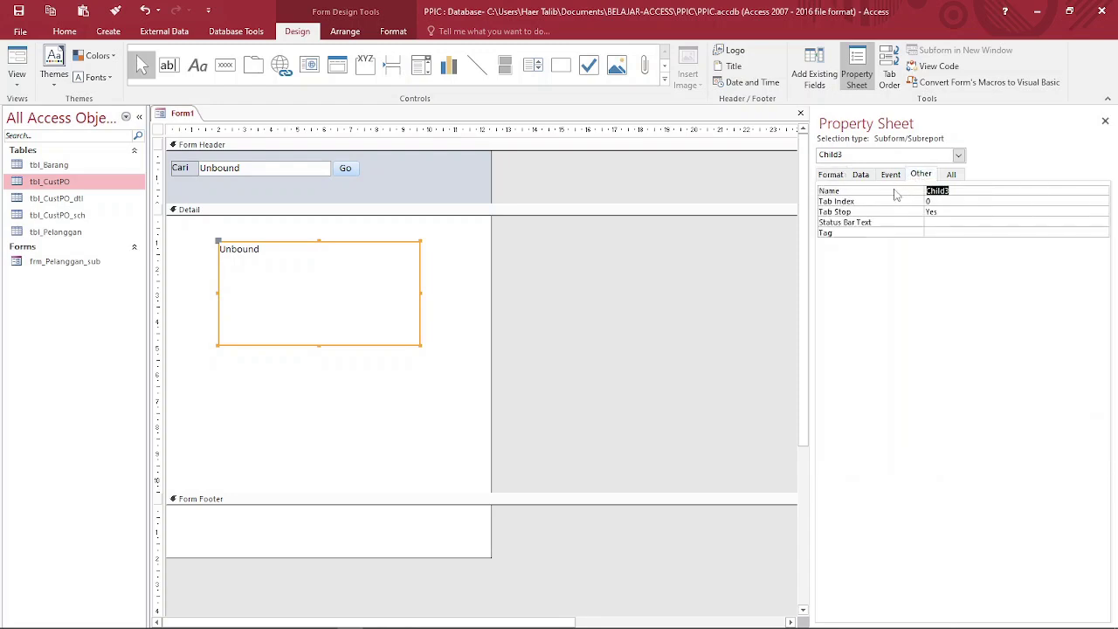
type("Sub1")
left_click(894, 194)
- Move the Sub1 subform to the upper-left corner of the Detail section and set its width to 15 cm
left_click_drag(420, 265, 355, 229)
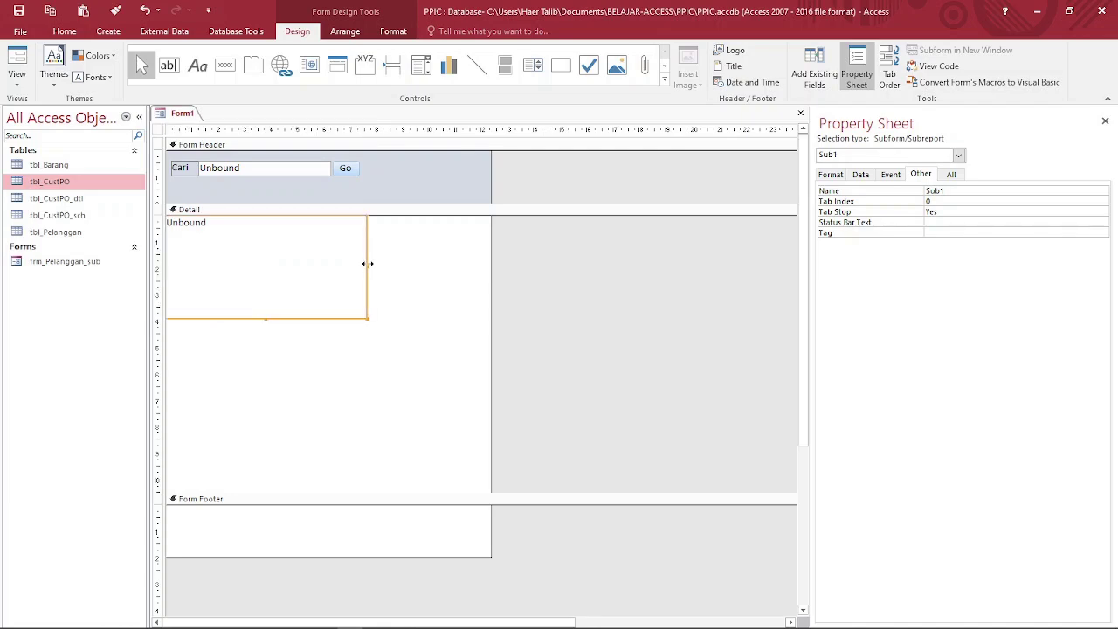
left_click(831, 176)
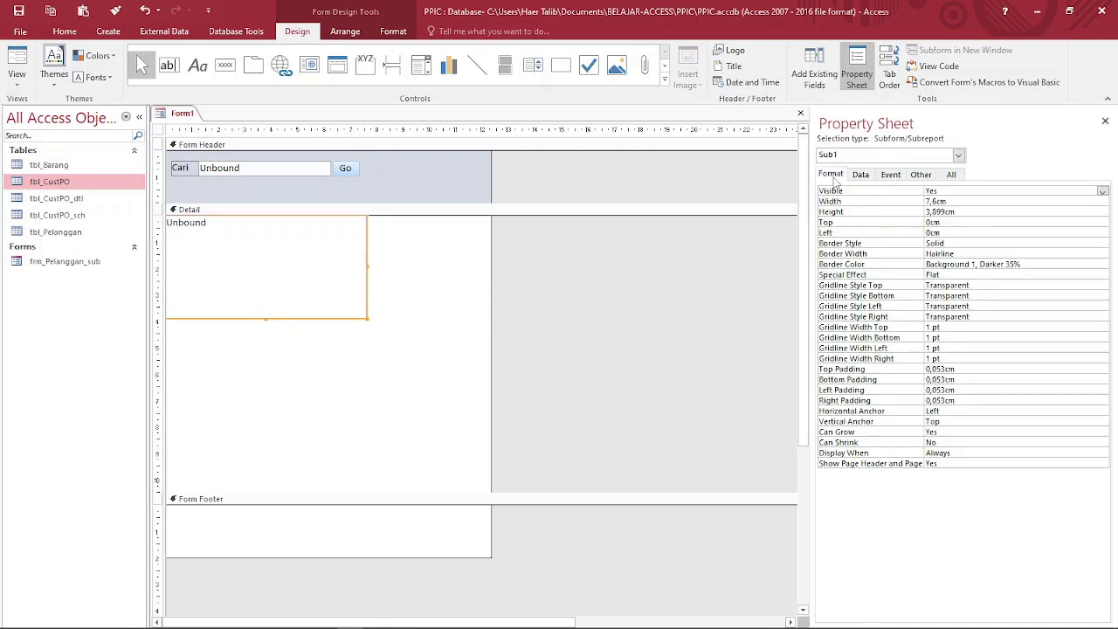
left_click(848, 203)
type("12")
key("Return")
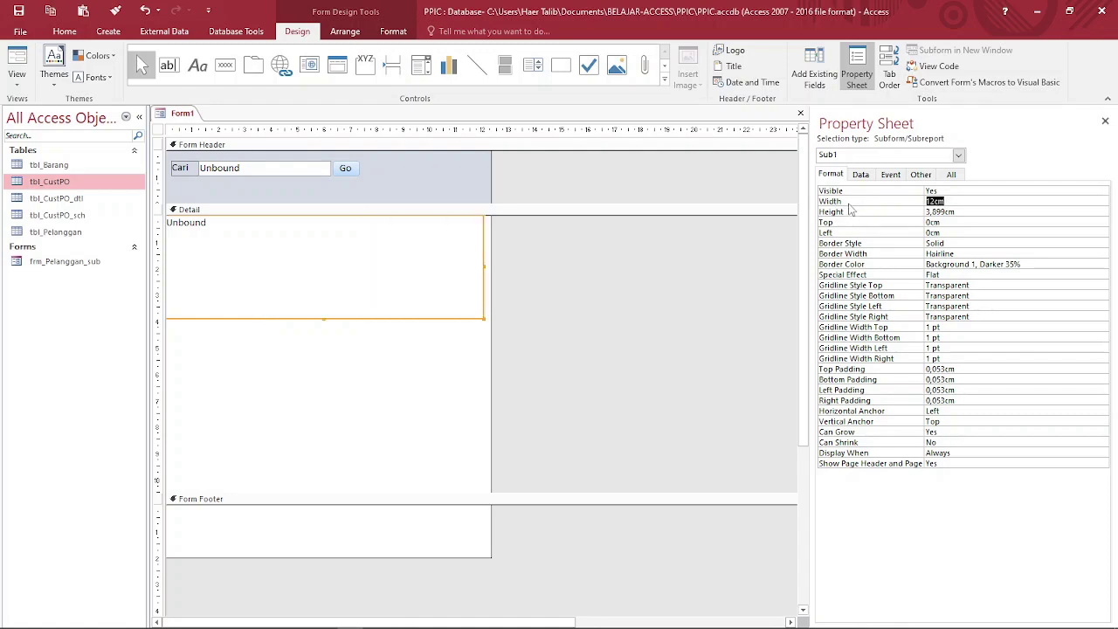
type("15")
key("Return")
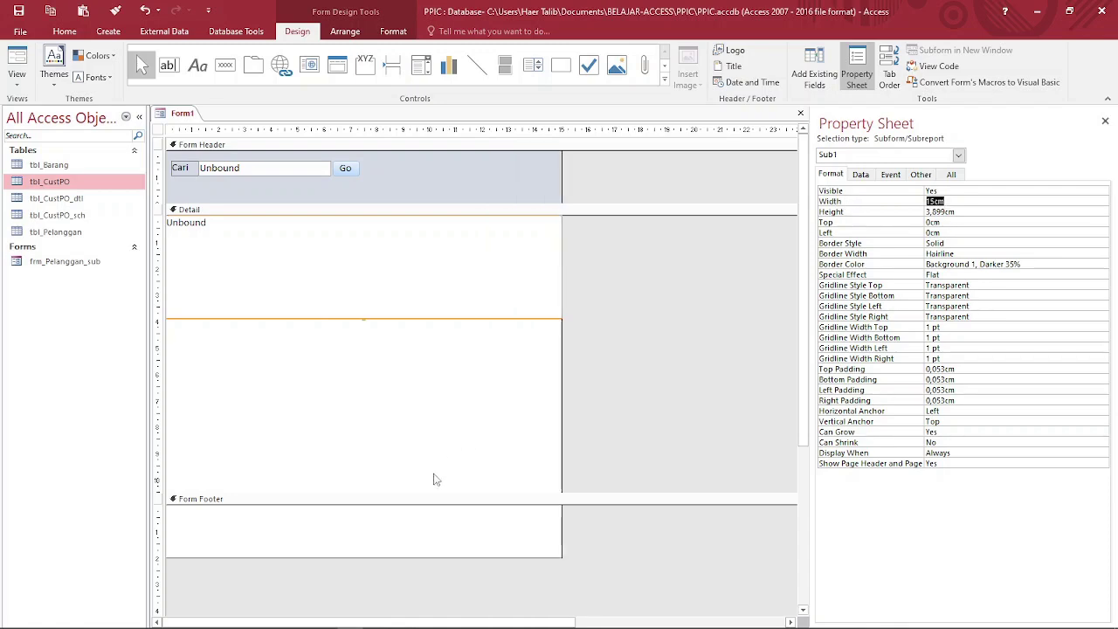
- Shrink the Detail section's height down to the lower edge of the Sub1 subform
left_click_drag(420, 493, 423, 281)
left_click(669, 289)
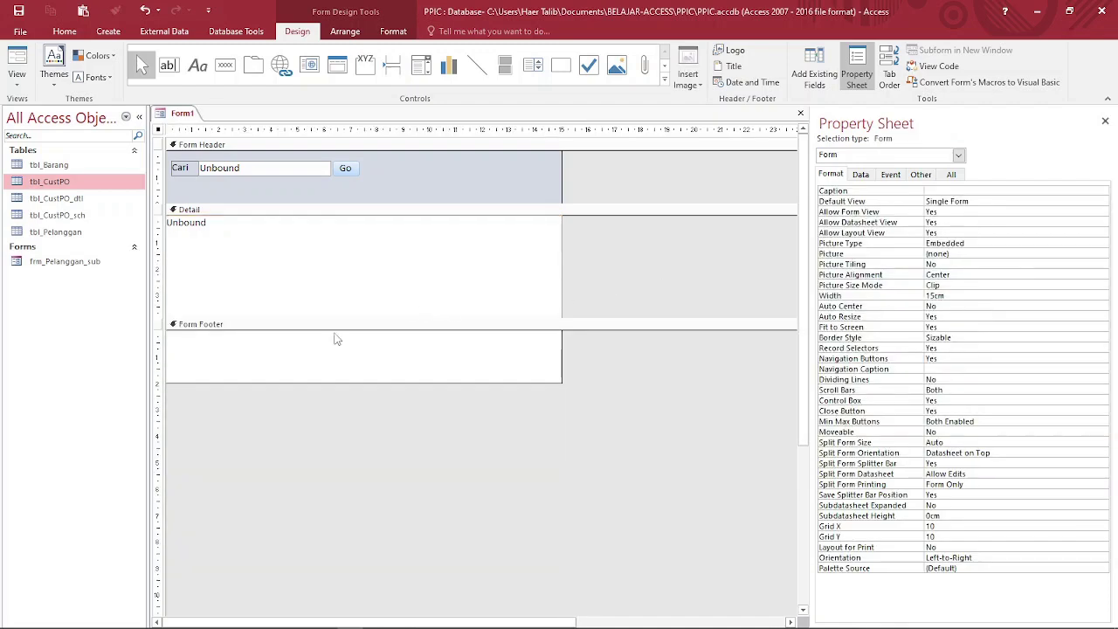
- Add a label reading Keterangan to the Form Footer and place it in the section's upper-left corner
left_click(276, 354)
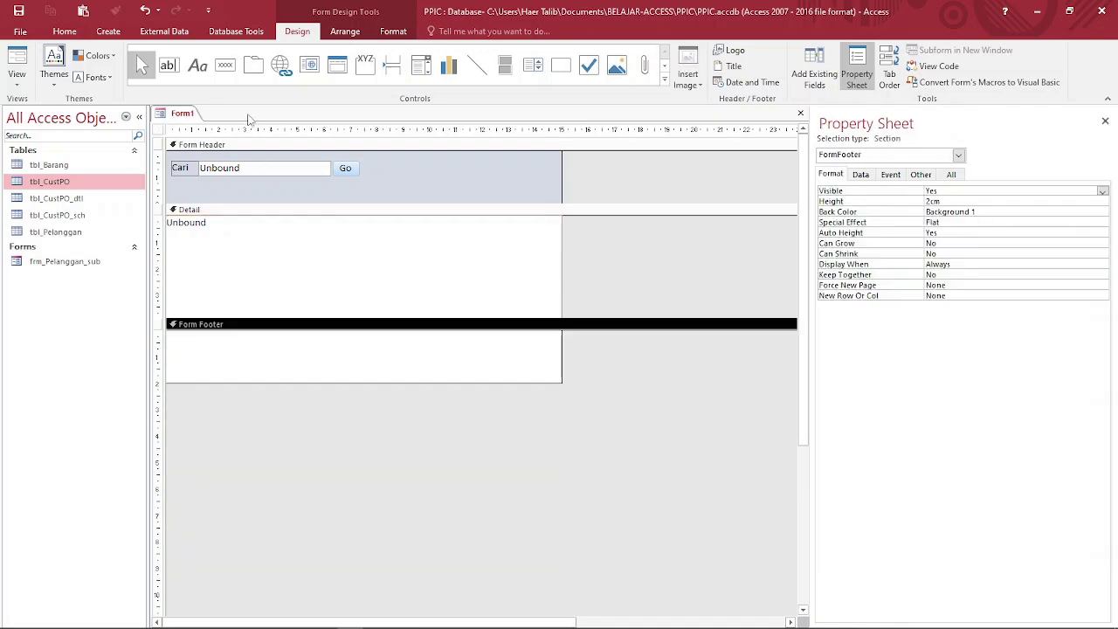
left_click(198, 65)
left_click(175, 342)
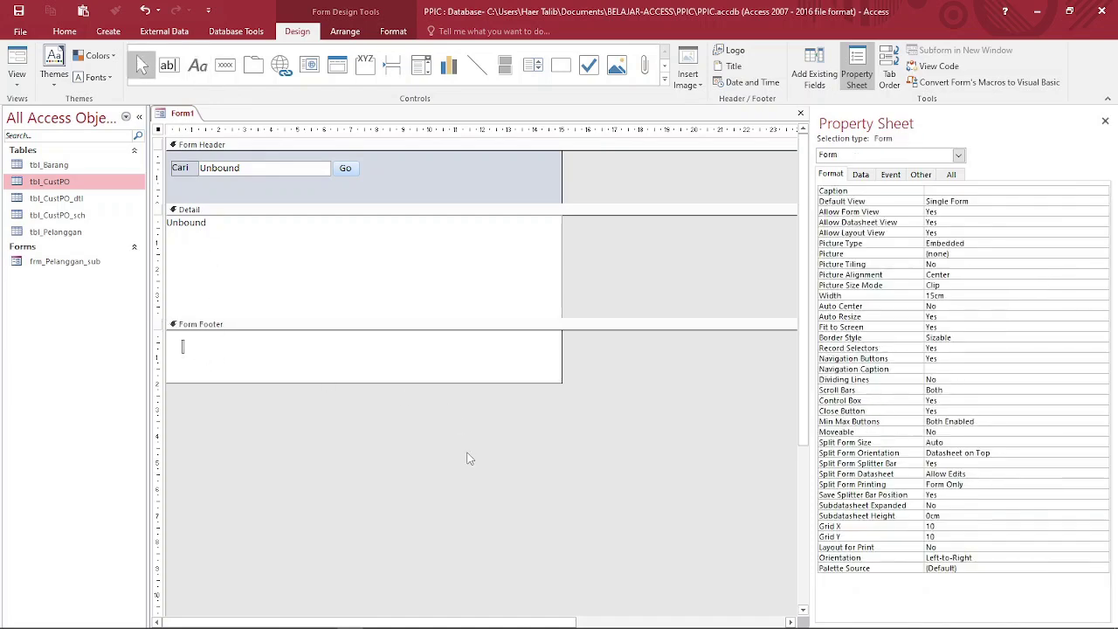
type("Keterangan")
left_click(404, 347)
left_click(215, 348)
left_click_drag(215, 348, 199, 338)
left_click(340, 374)
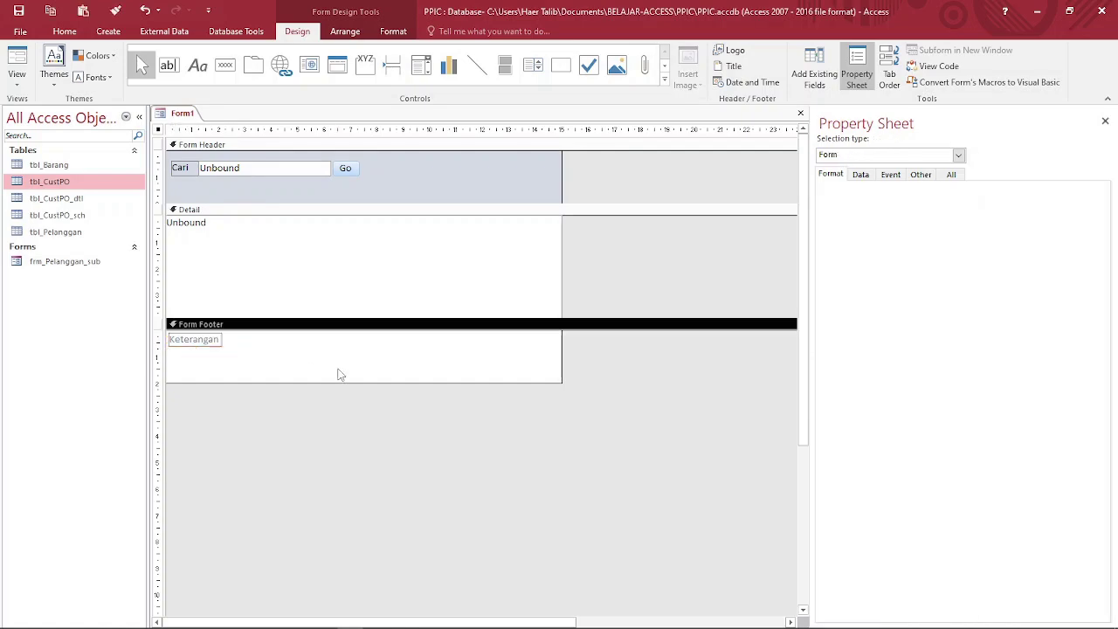
- Set the source object of the Sub1 subform control to frm_Pelanggan_sub
left_click(320, 250)
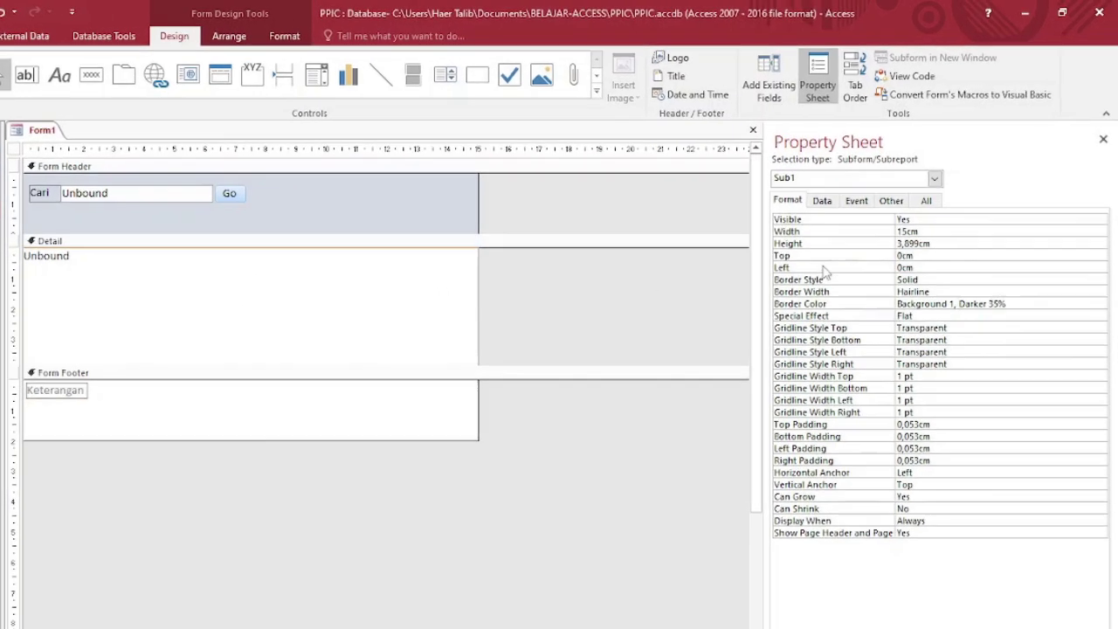
left_click(863, 177)
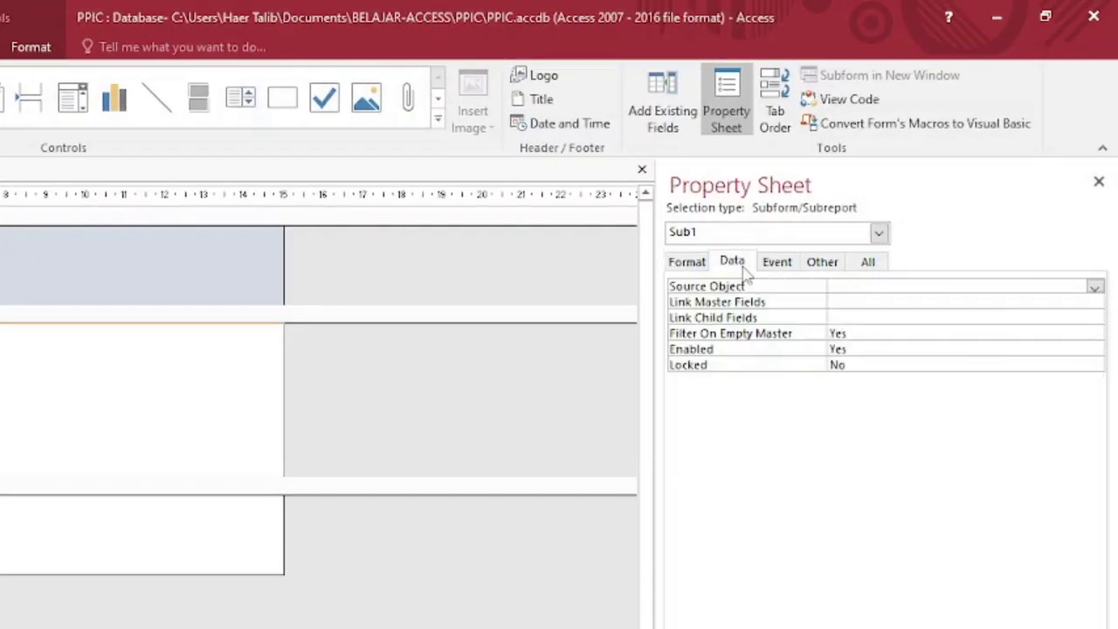
left_click(1094, 287)
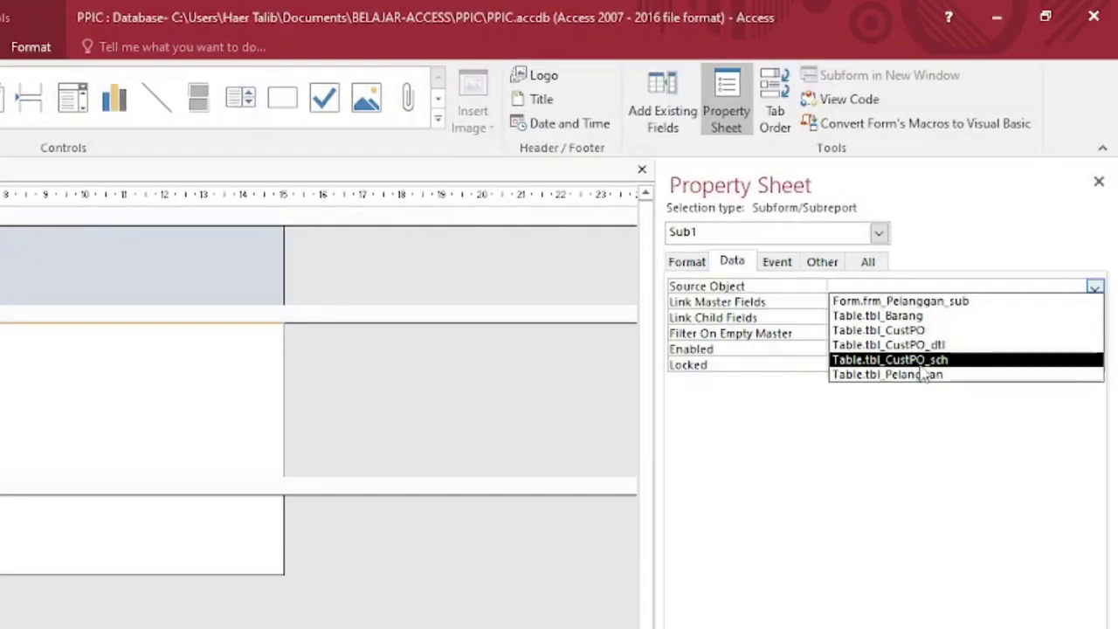
left_click(936, 303)
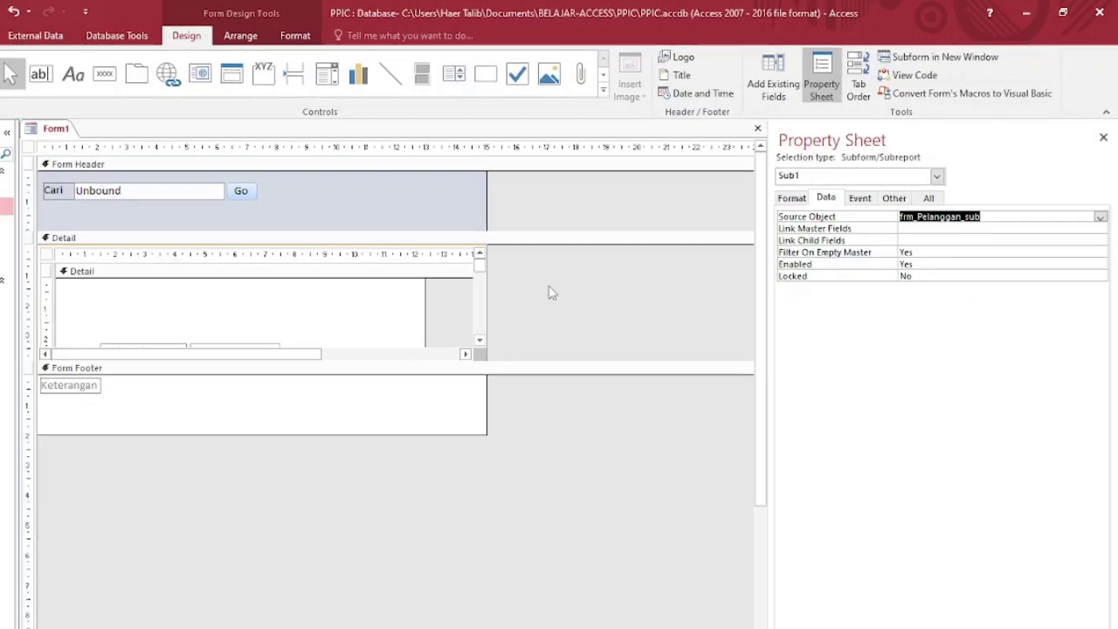
left_click(407, 334)
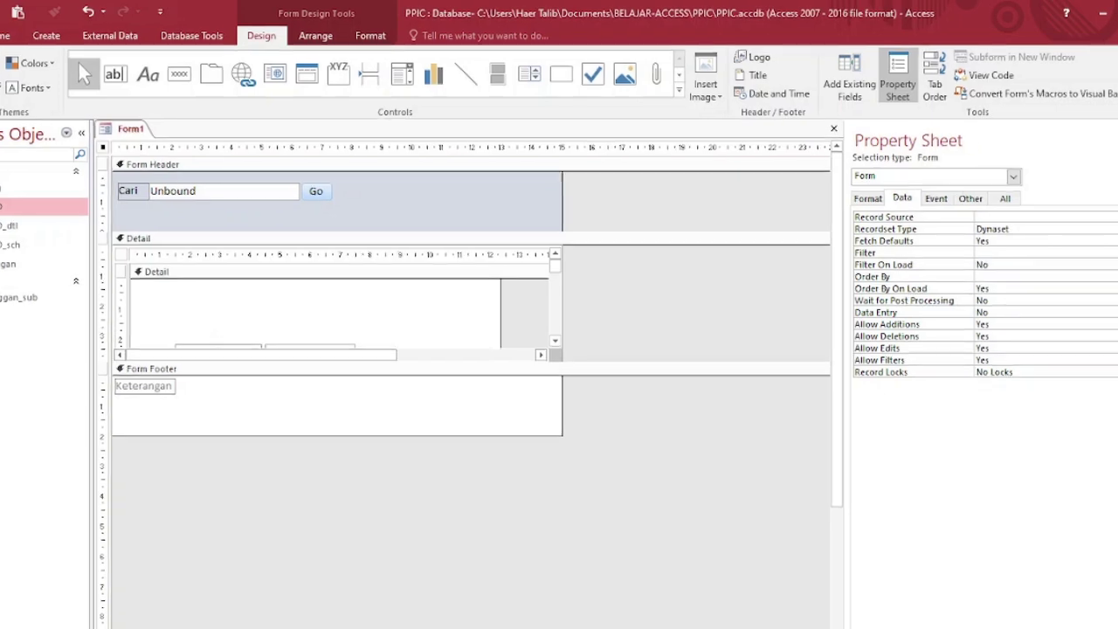
- Save the main form as frm_Pelanggan
key("ctrl+s")
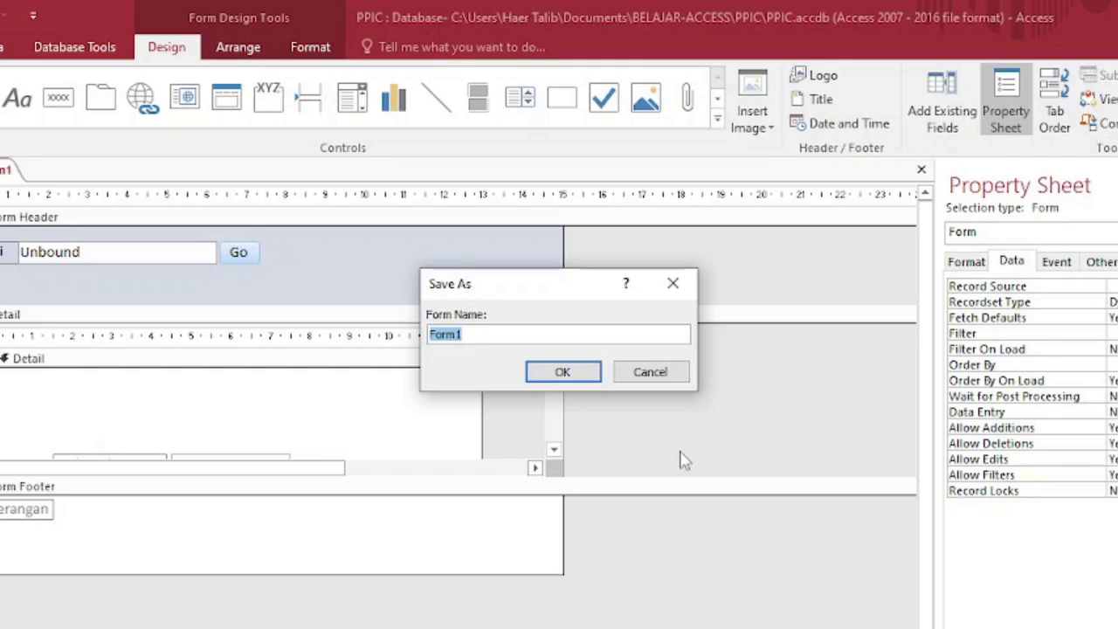
type("frm_Pelanggan")
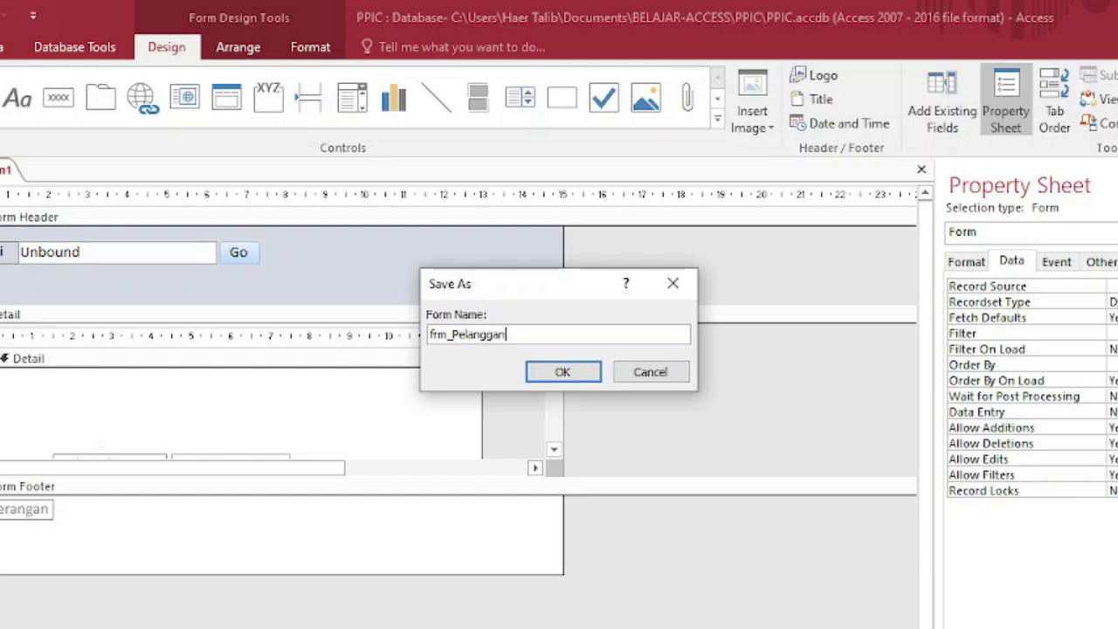
left_click(565, 372)
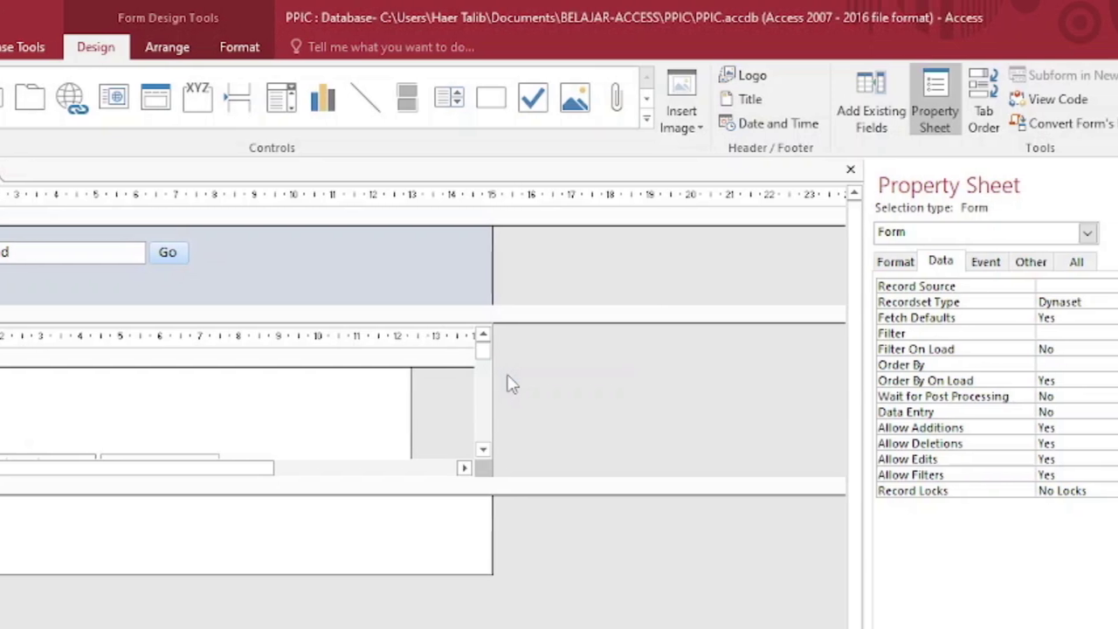
- Set the form's Allow Datasheet View and Allow Layout View properties to No
left_click(772, 262)
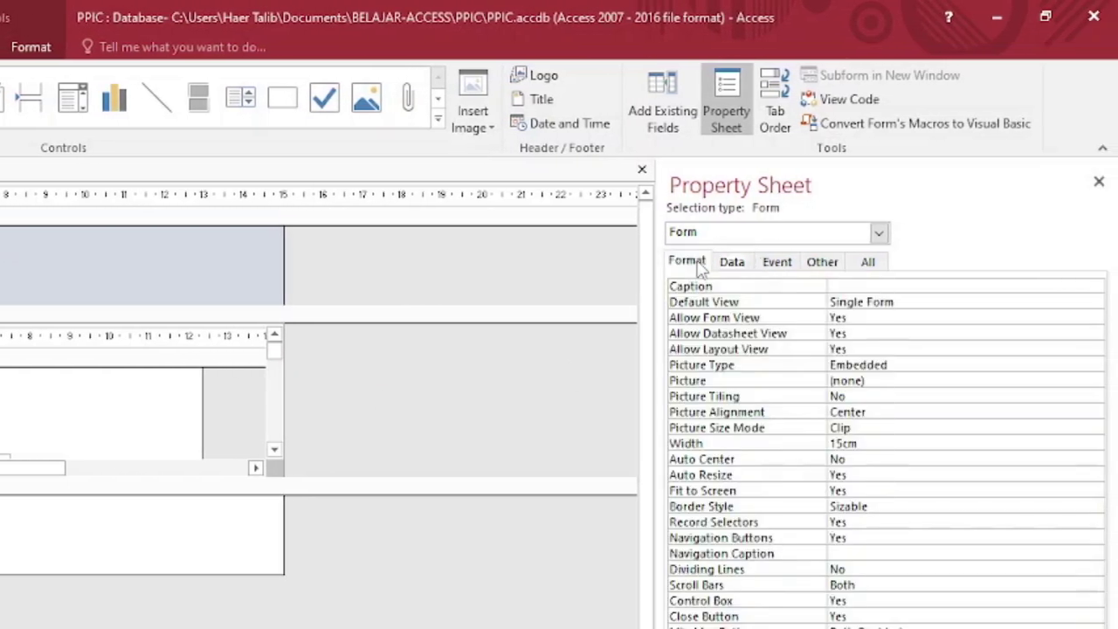
left_click(736, 304)
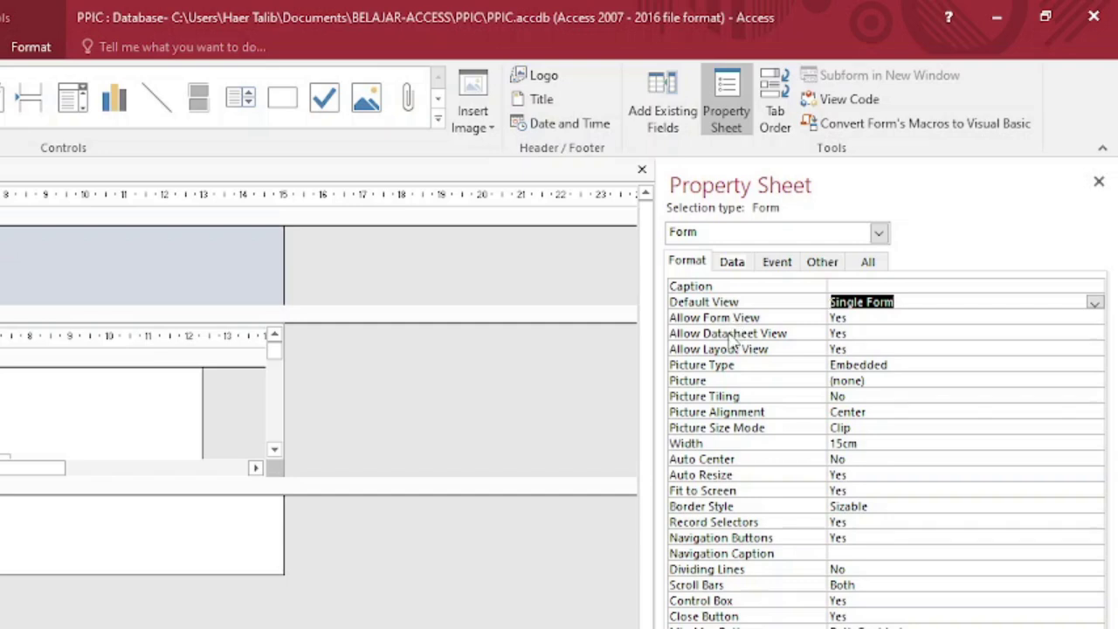
left_click(732, 334)
double_click(730, 335)
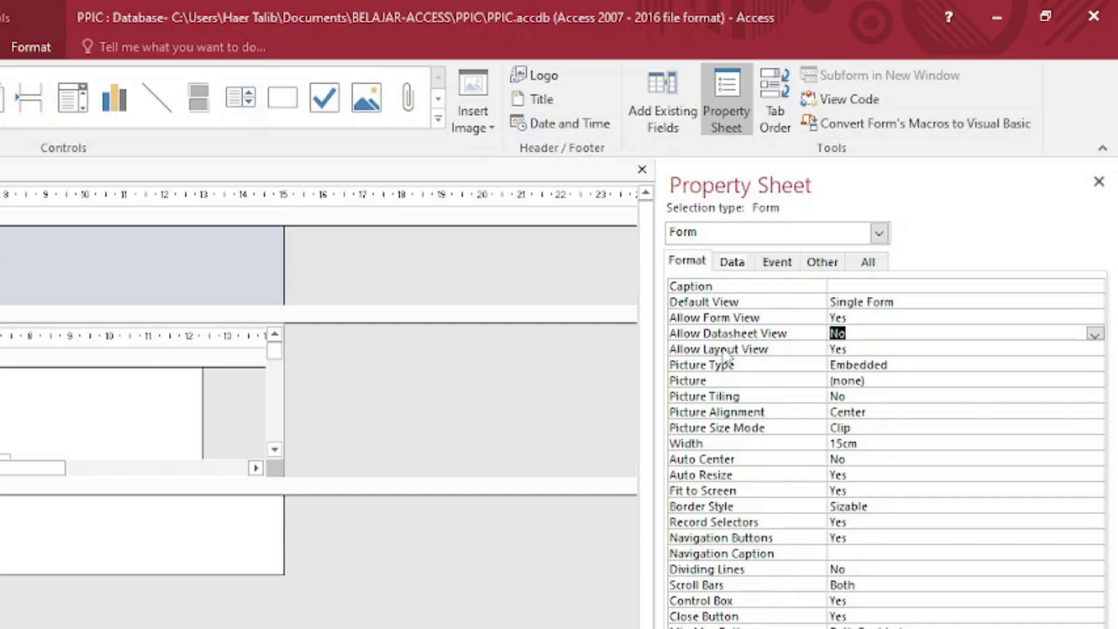
double_click(724, 351)
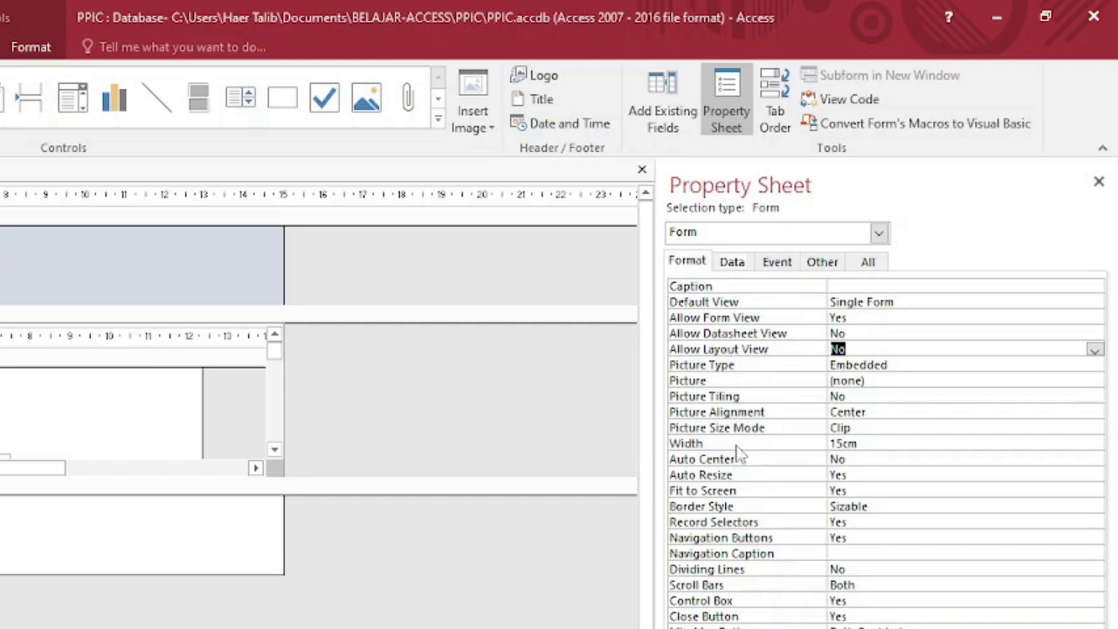
- Set the form's Record Selectors and Navigation Buttons to No and its Scroll Bars to Neither
left_click(759, 507)
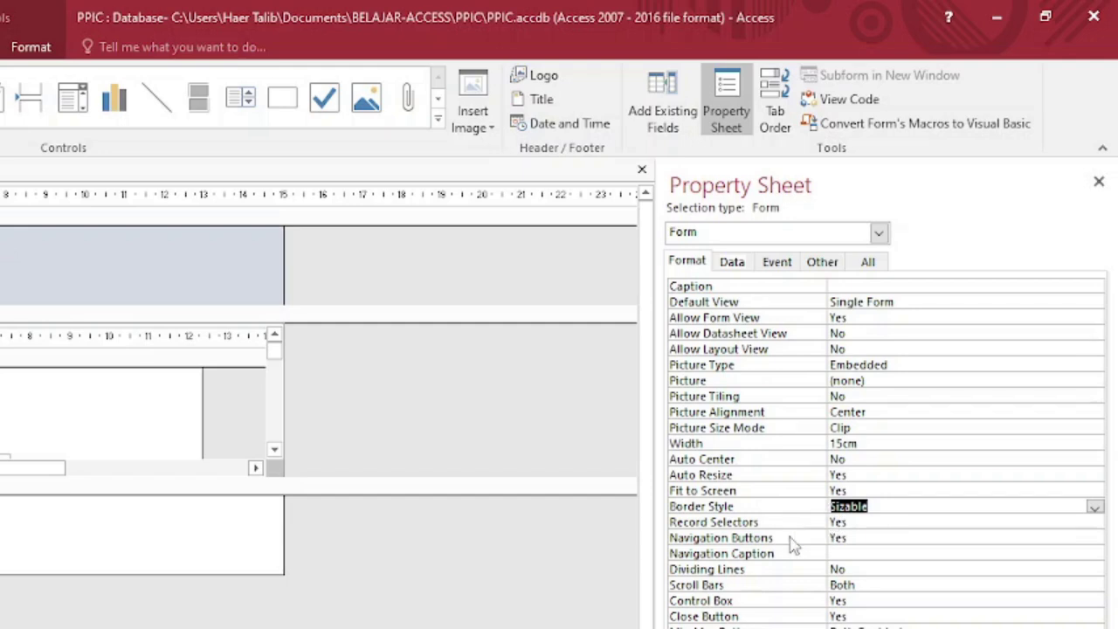
left_click(790, 523)
double_click(789, 522)
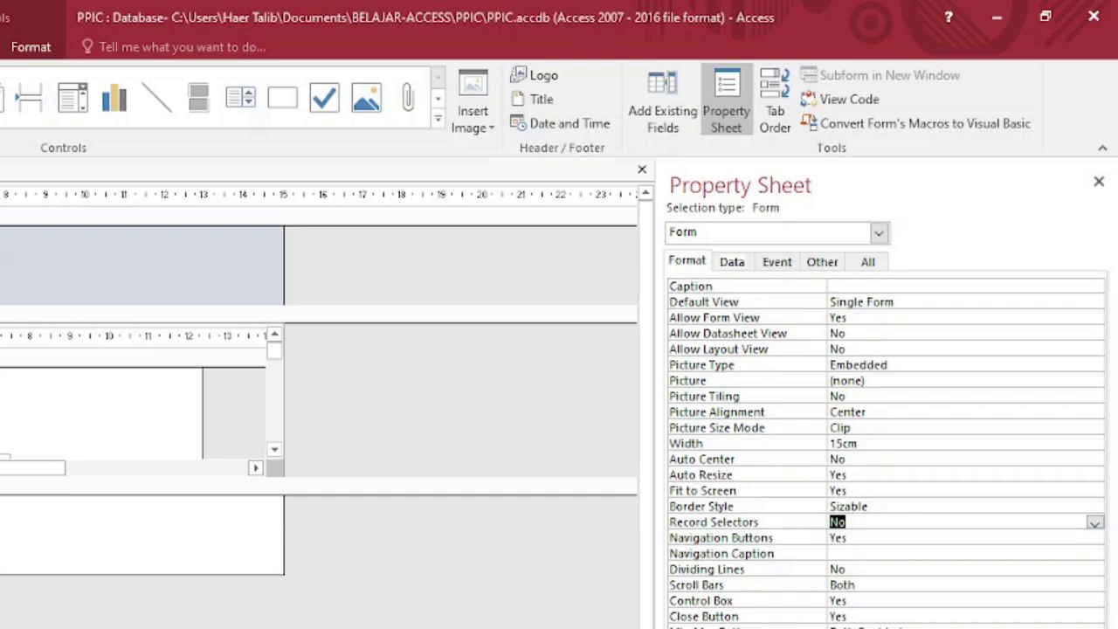
double_click(782, 539)
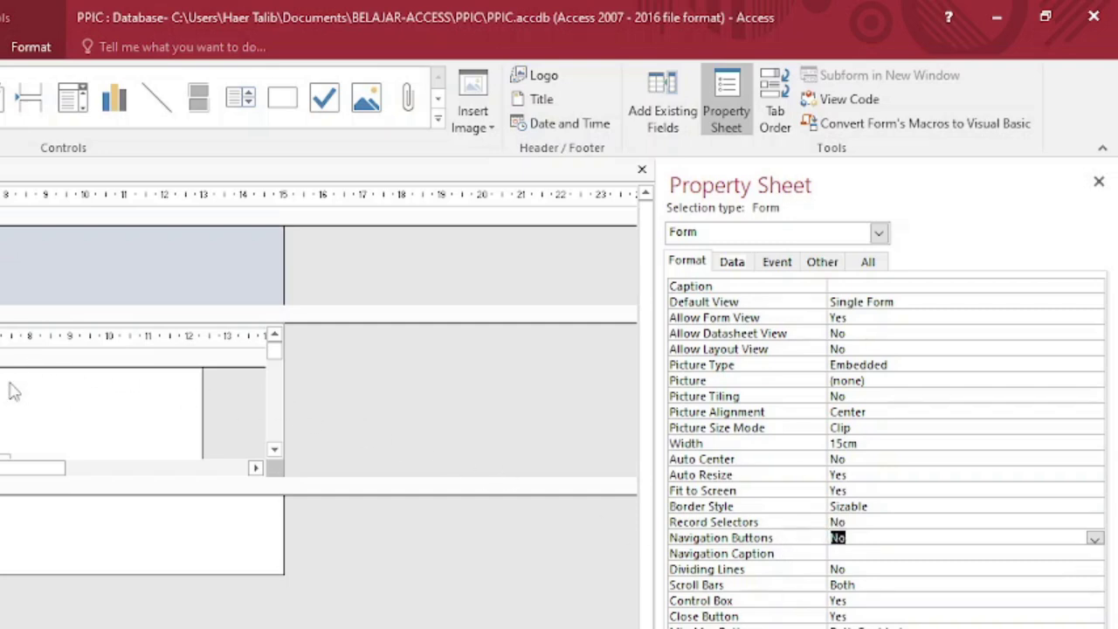
double_click(758, 585)
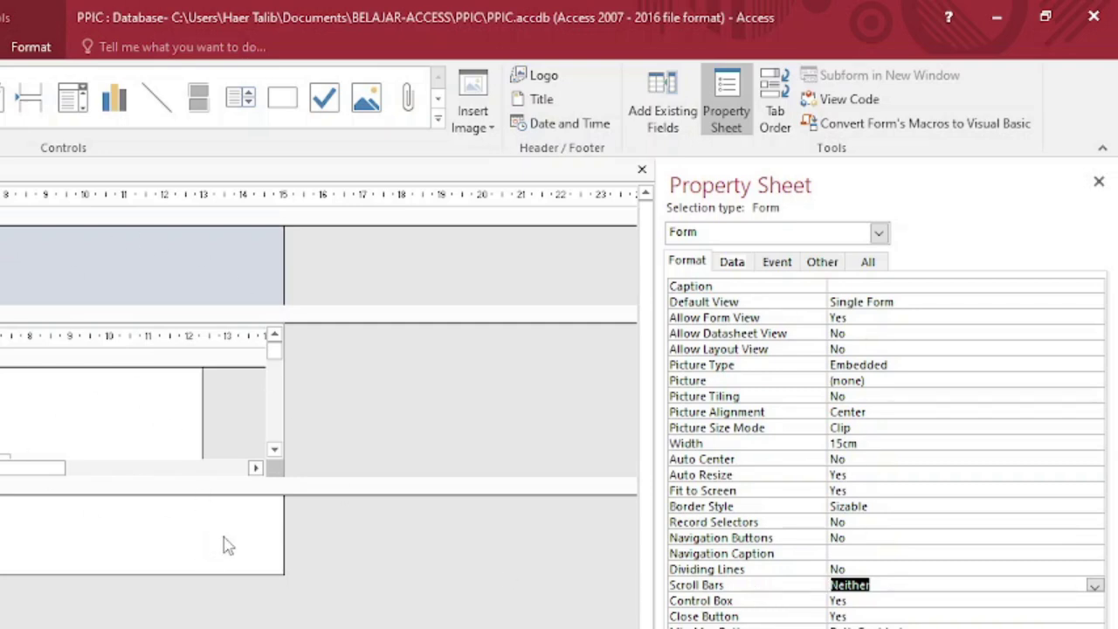
- Set the form's caption to Daftar Pelanggan
left_click(756, 288)
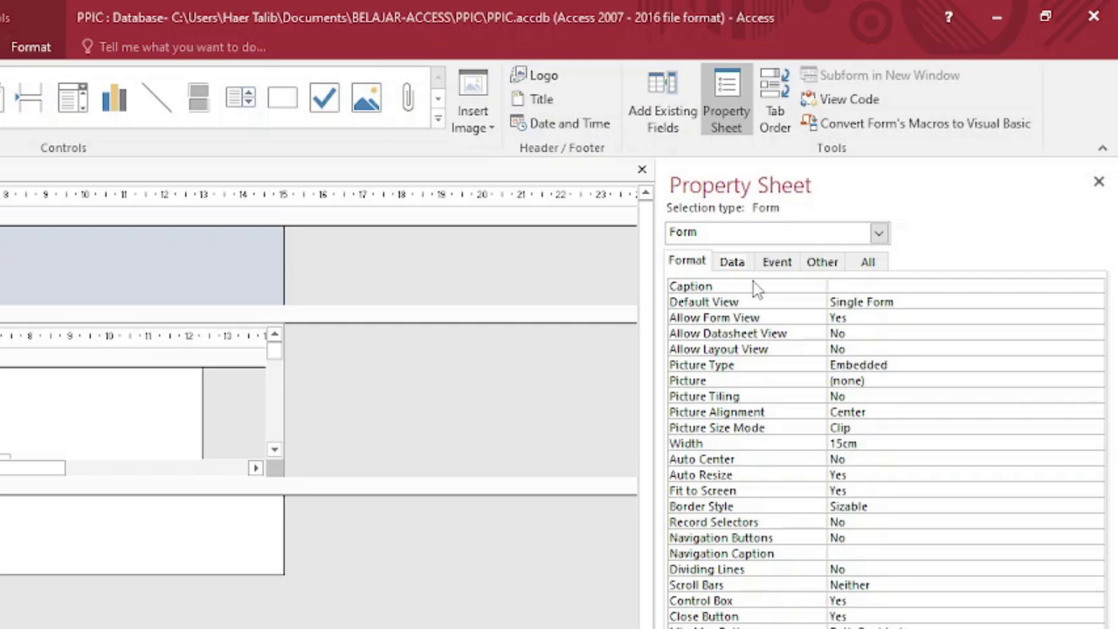
type("Daftar Pelanggan")
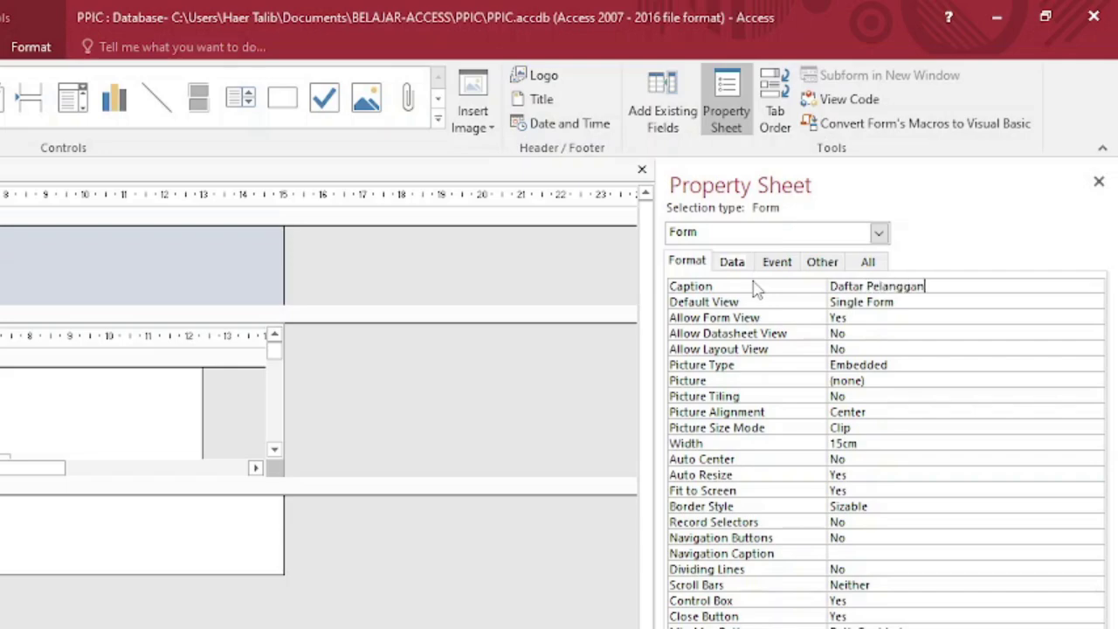
left_click(756, 290)
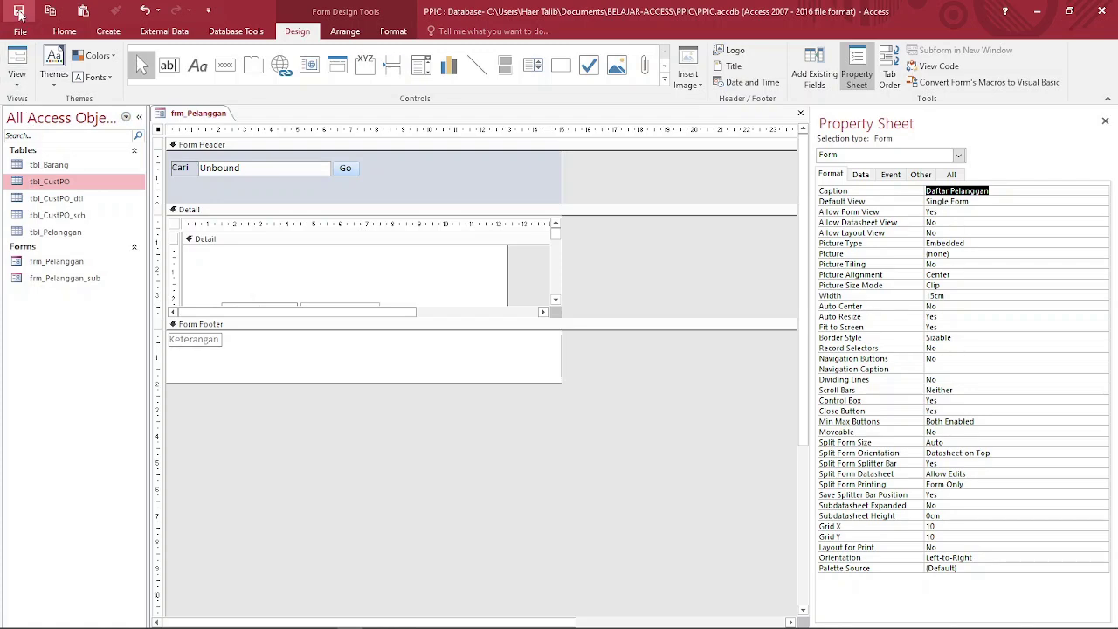
- Preview the Daftar Pelanggan form in Form view and return to Design view
left_click(16, 63)
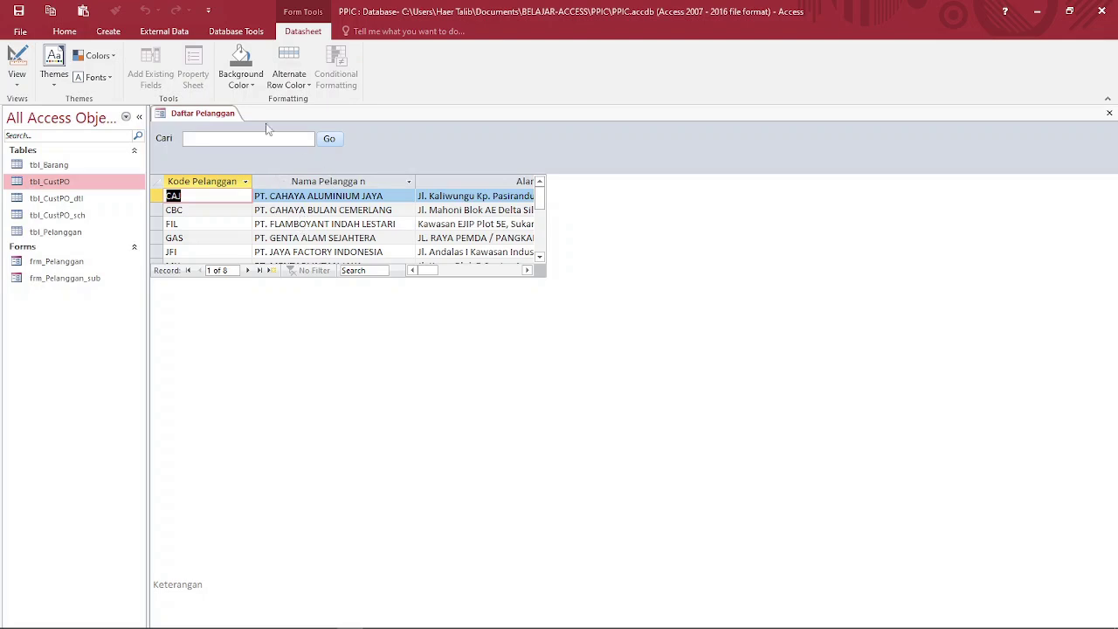
left_click(17, 59)
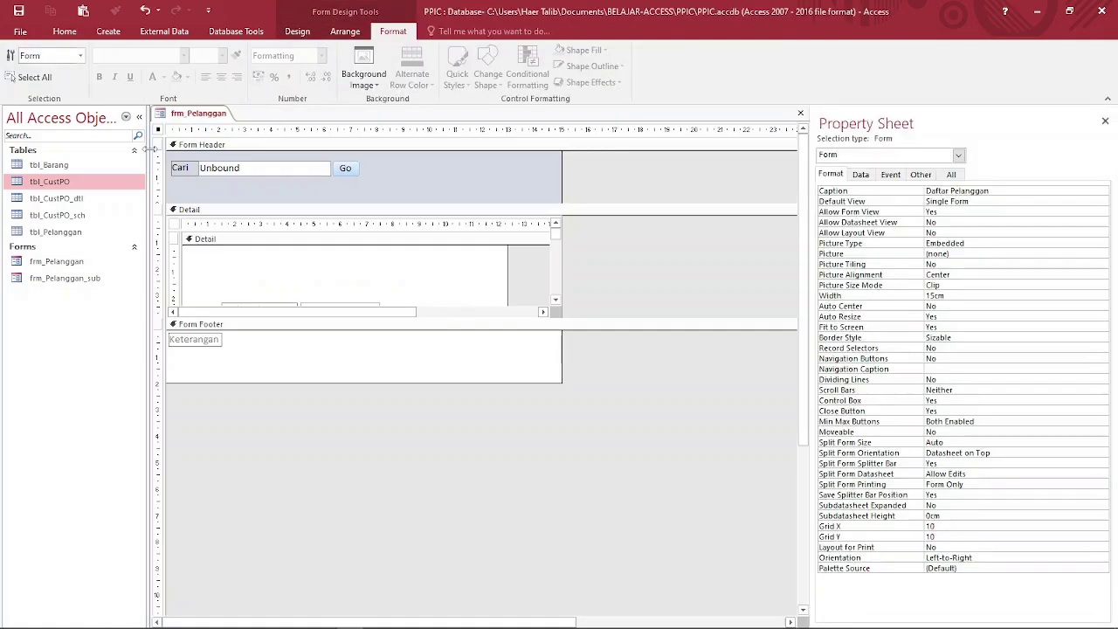
- Check the properties of the embedded subform control, and reselect the main form
left_click(298, 32)
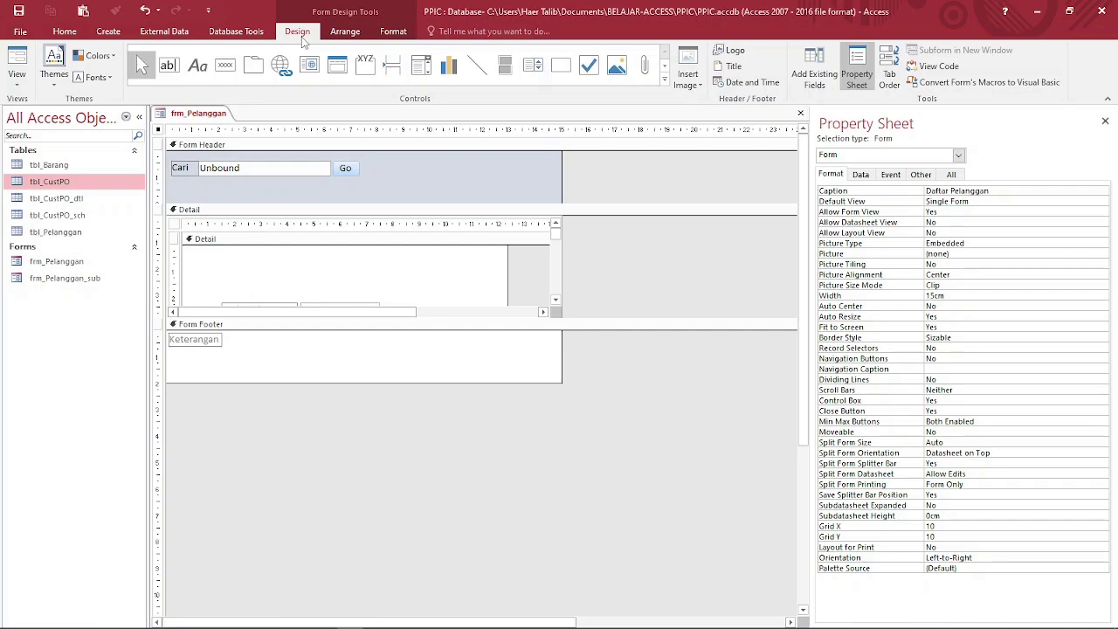
left_click(345, 39)
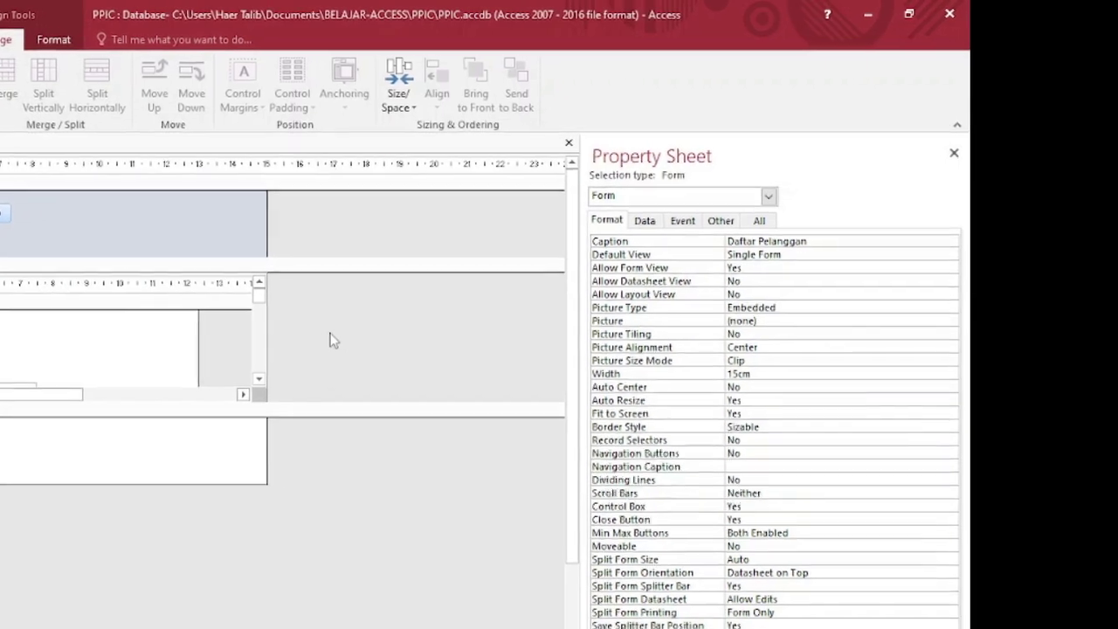
left_click(278, 348)
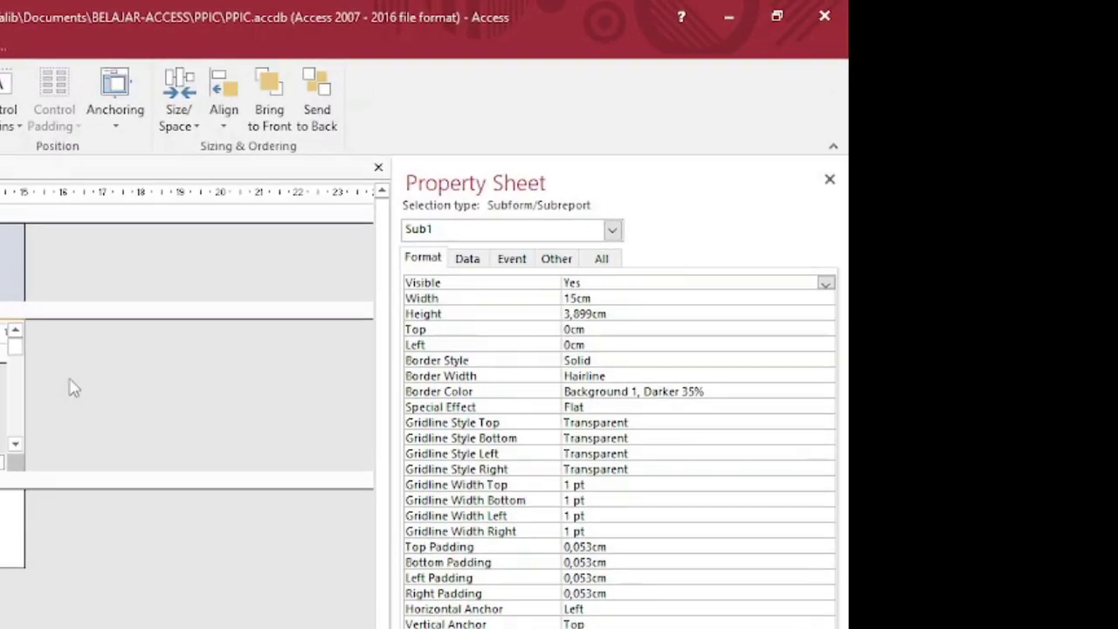
left_click(349, 325)
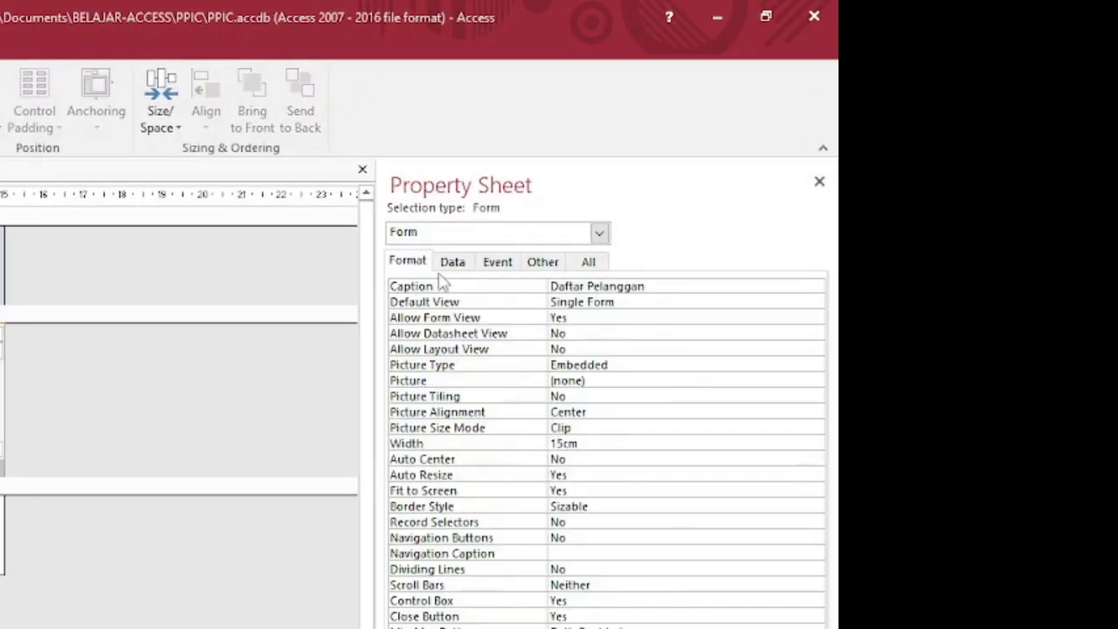
- Assign an event procedure to the main form's On Resize event and open its code
left_click(498, 265)
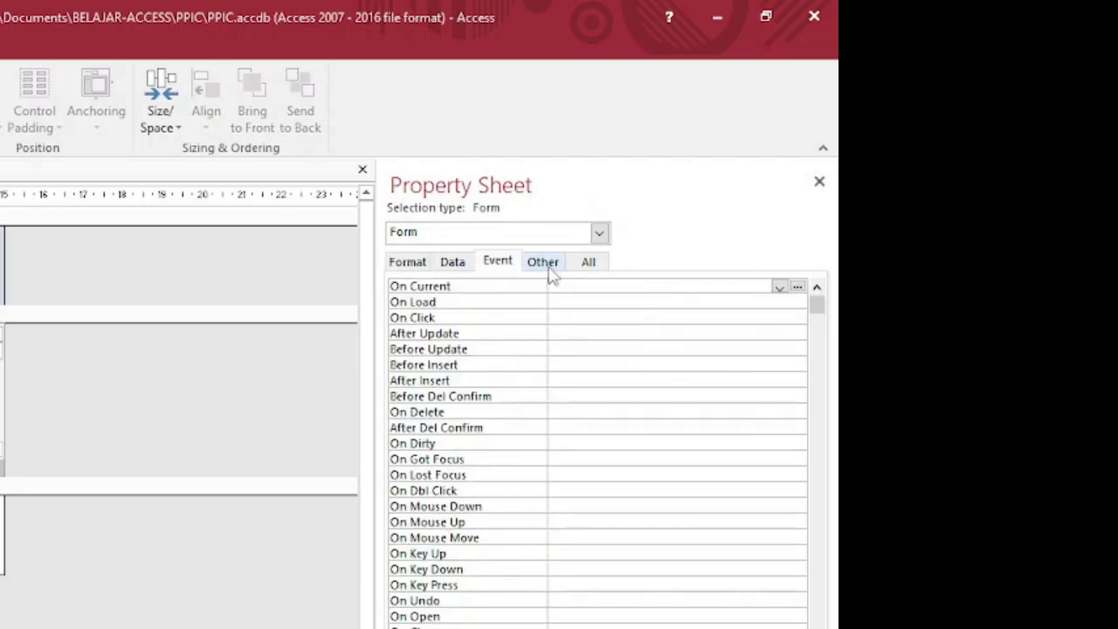
left_click(452, 240)
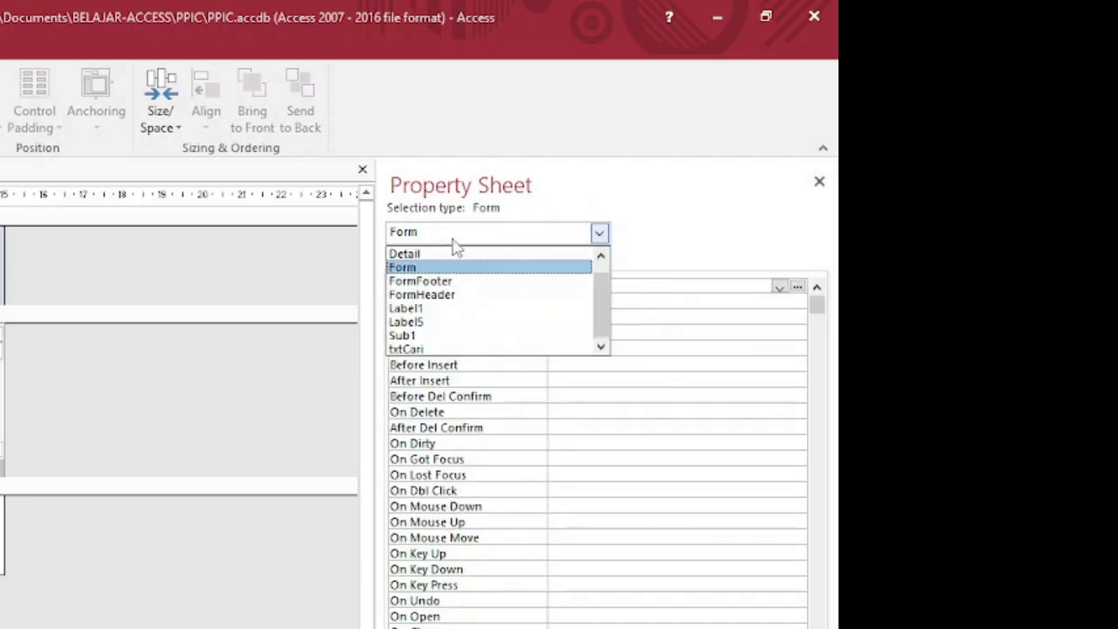
left_click(439, 267)
left_click(504, 263)
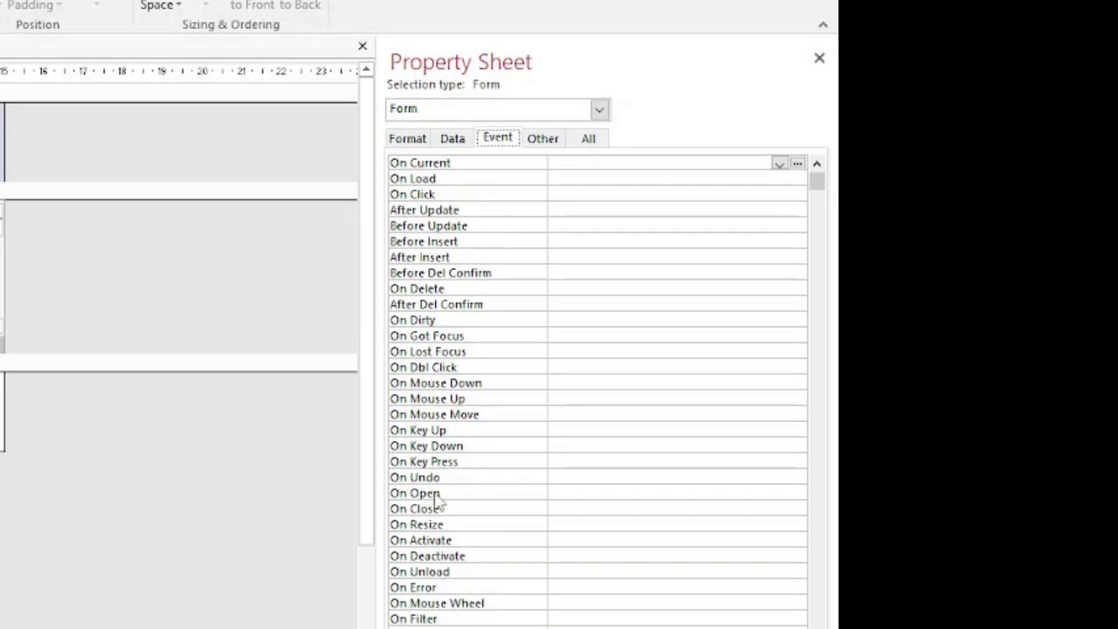
left_click(437, 494)
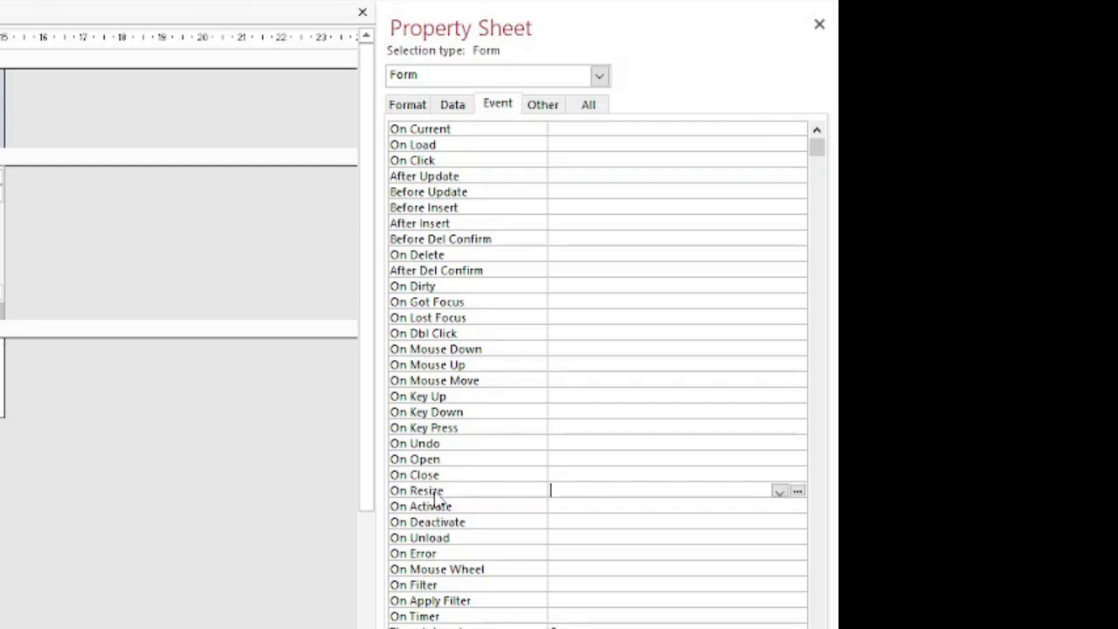
double_click(436, 495)
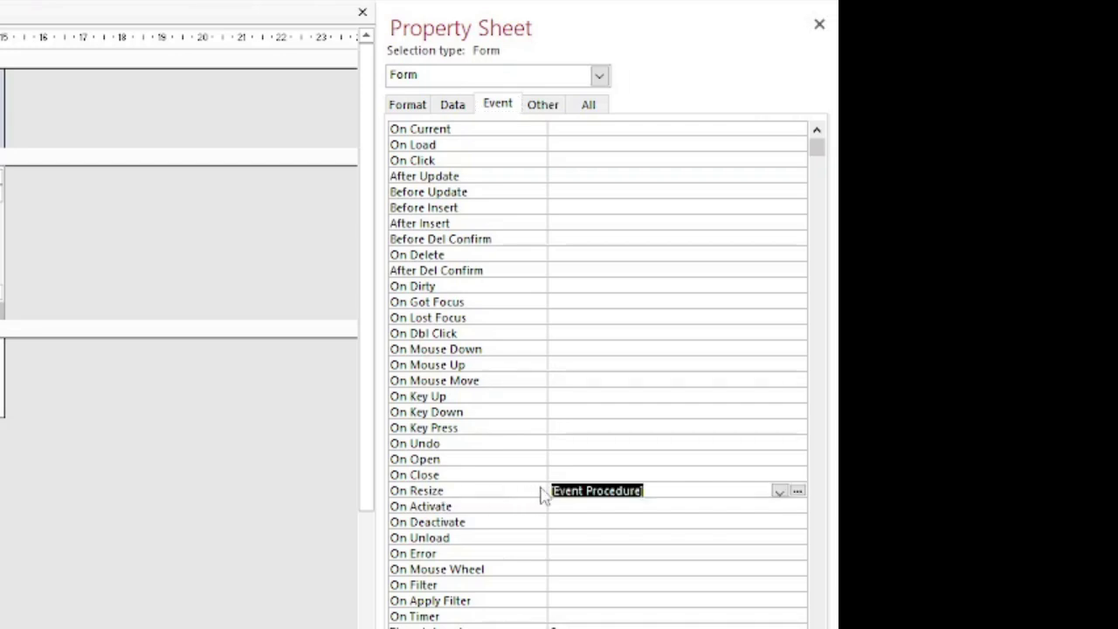
left_click(780, 493)
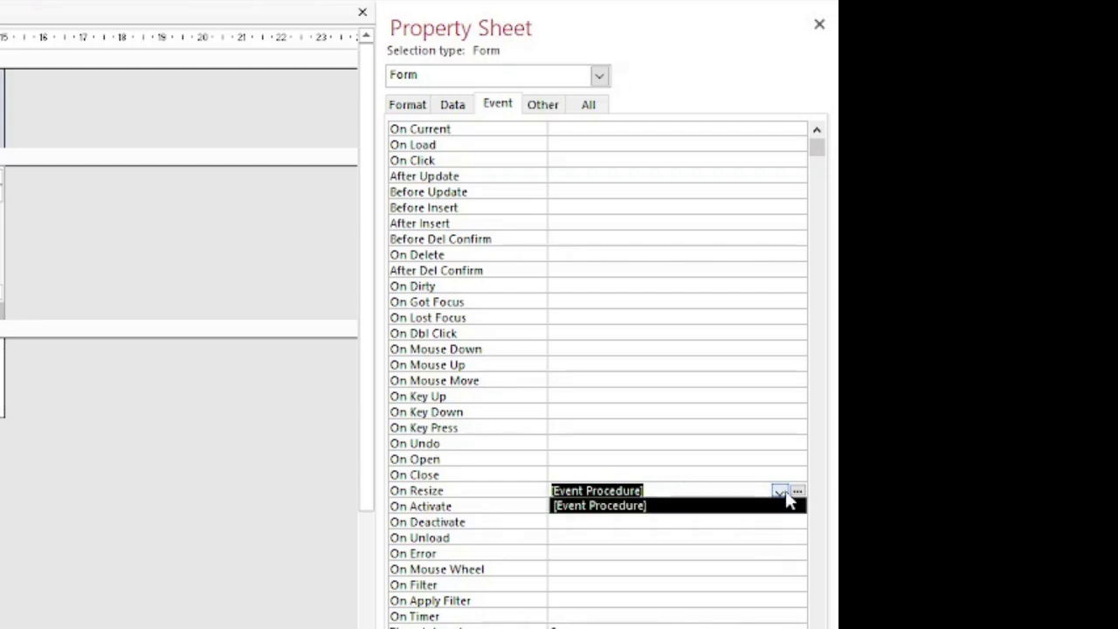
left_click(788, 502)
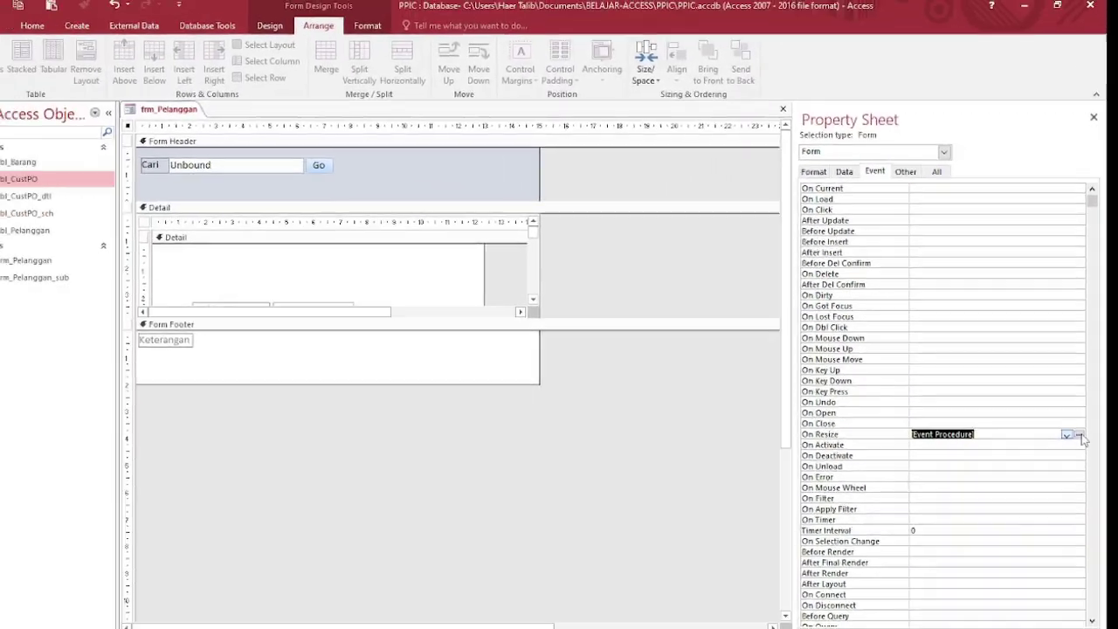
left_click(1020, 446)
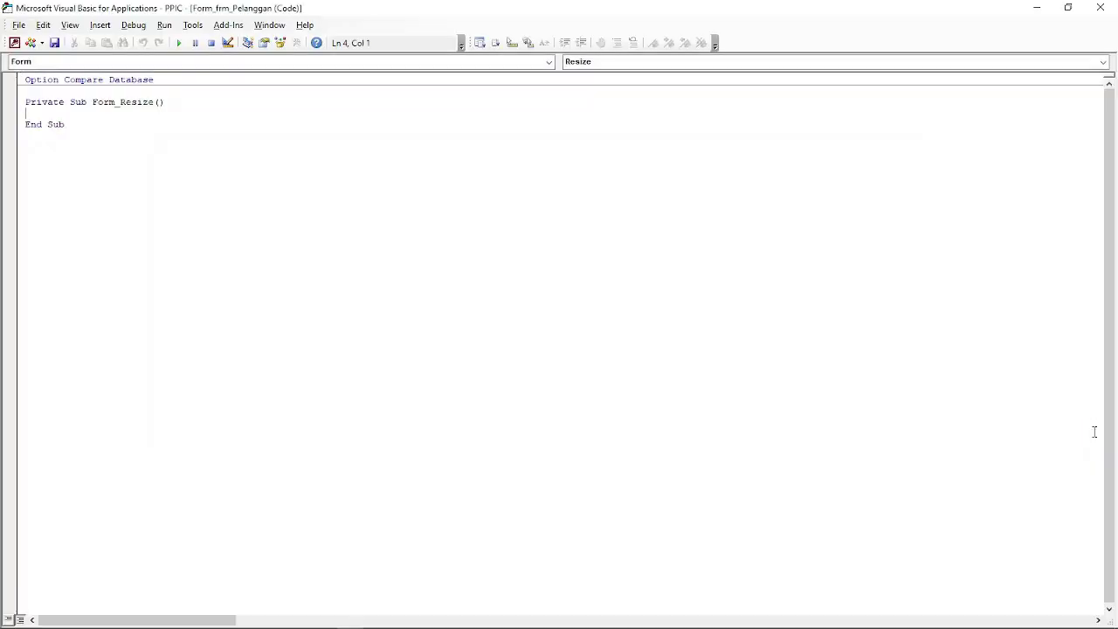
- In Form_Resize, add the indented line Me.Sub1.Width = Me.InsideWidth so the subform matches the form's inner width
key("Tab")
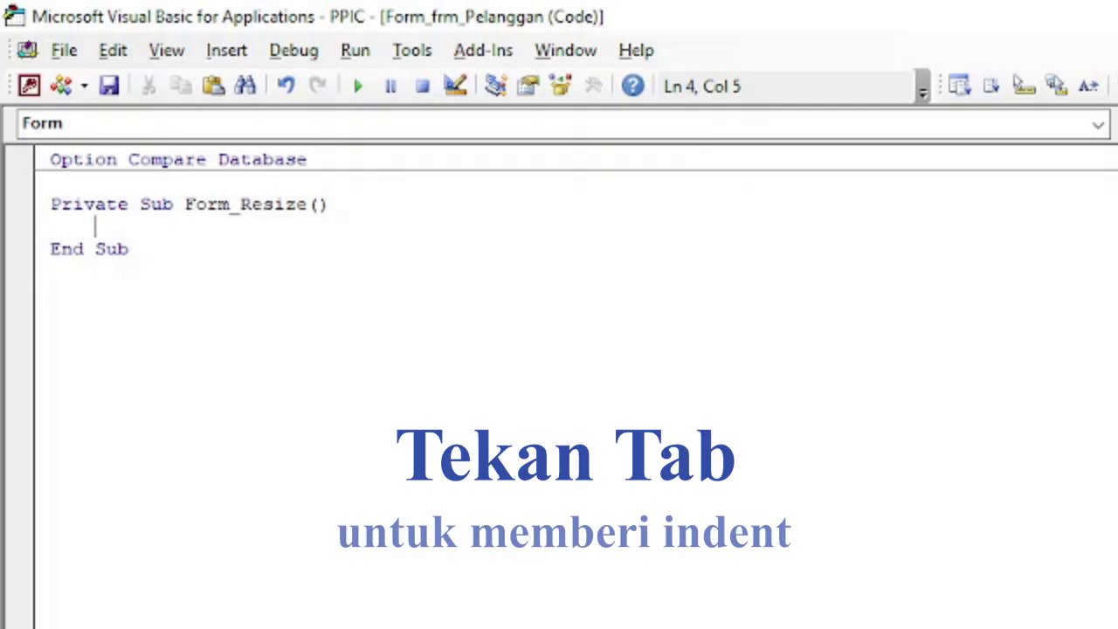
type("me")
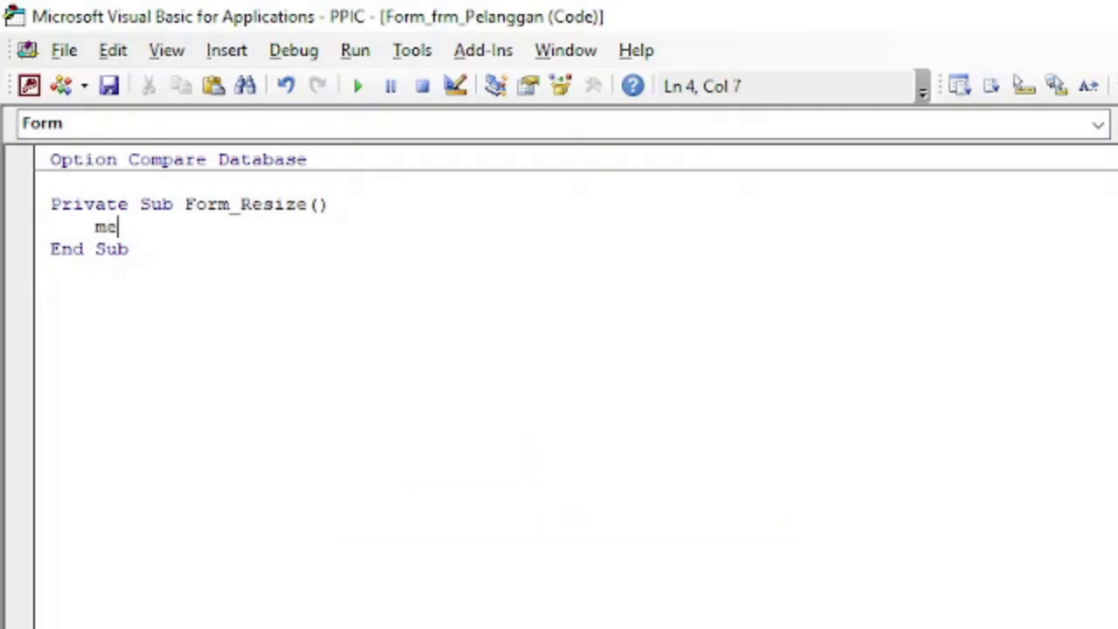
type(".sub1.")
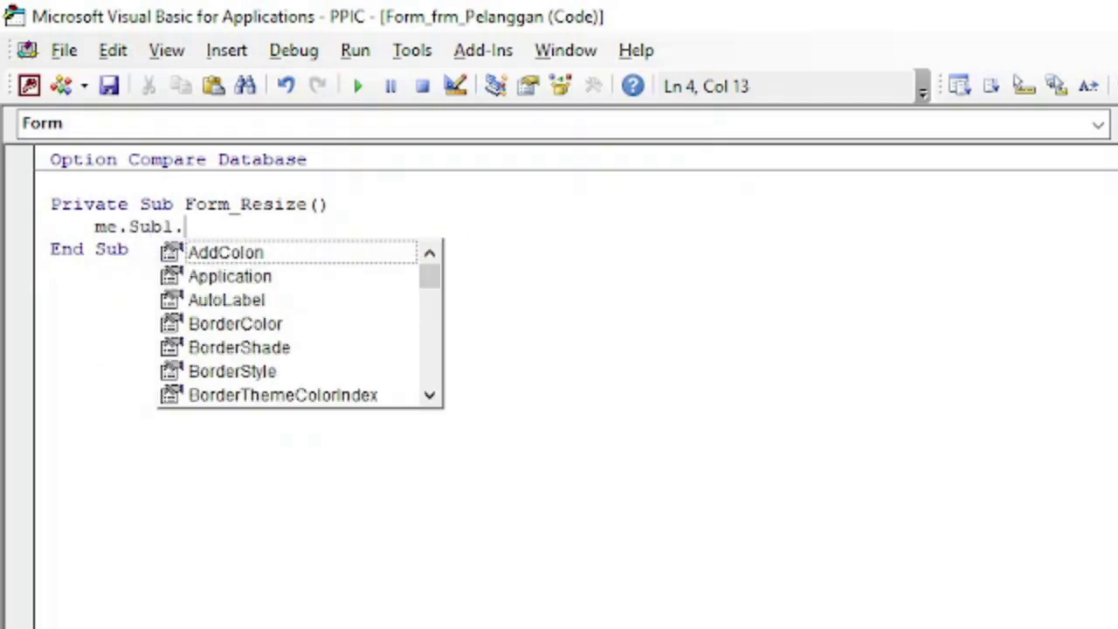
type("wi")
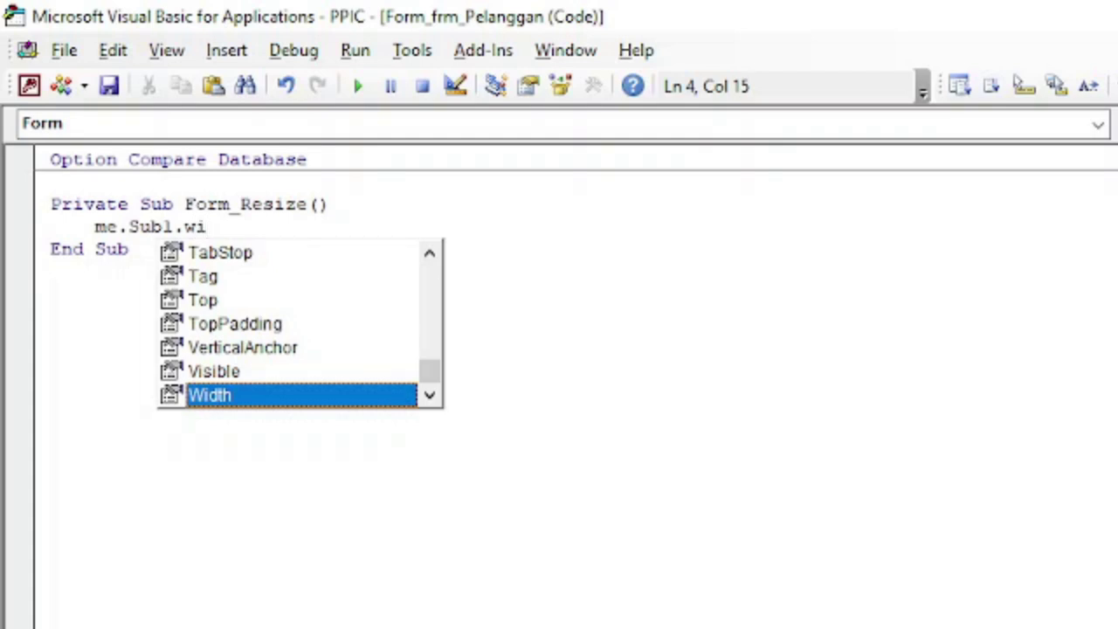
type("=")
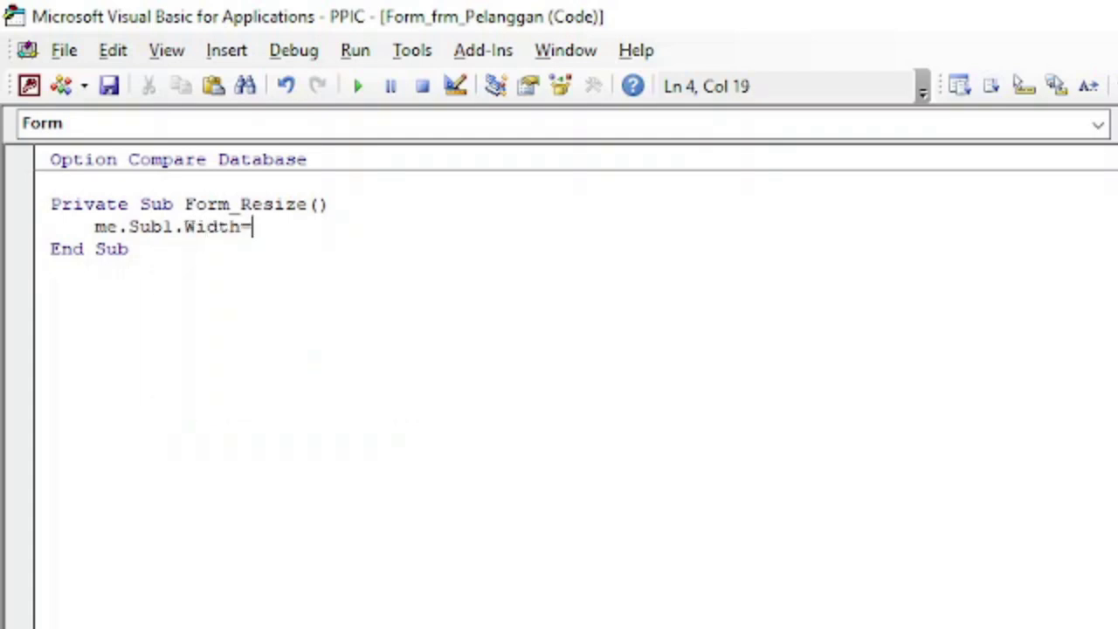
type("me.ins")
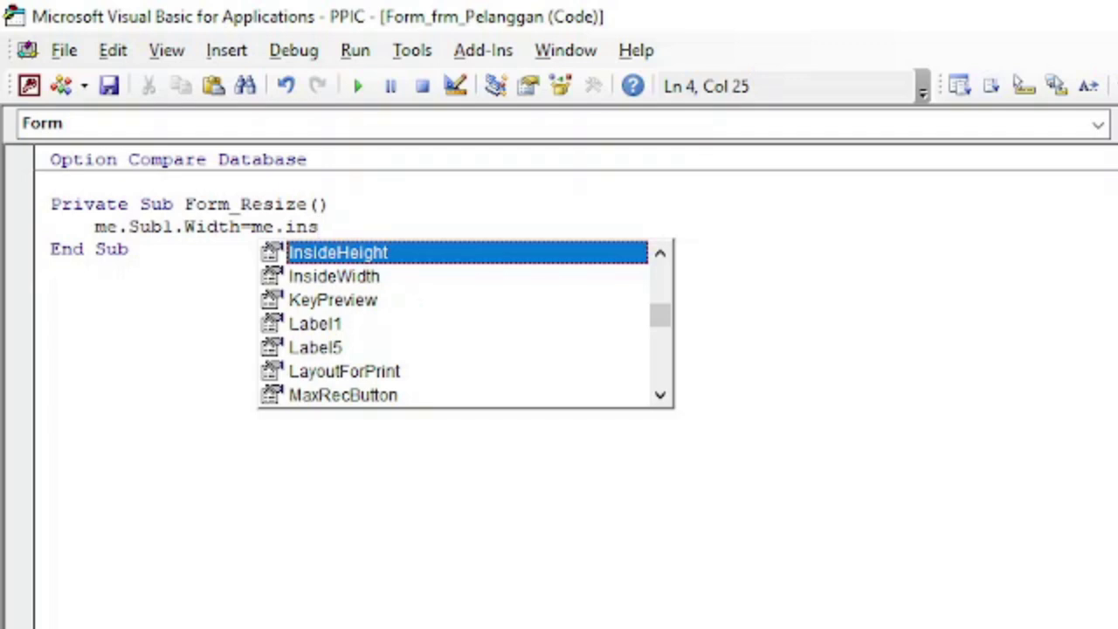
key("Down")
key("Tab")
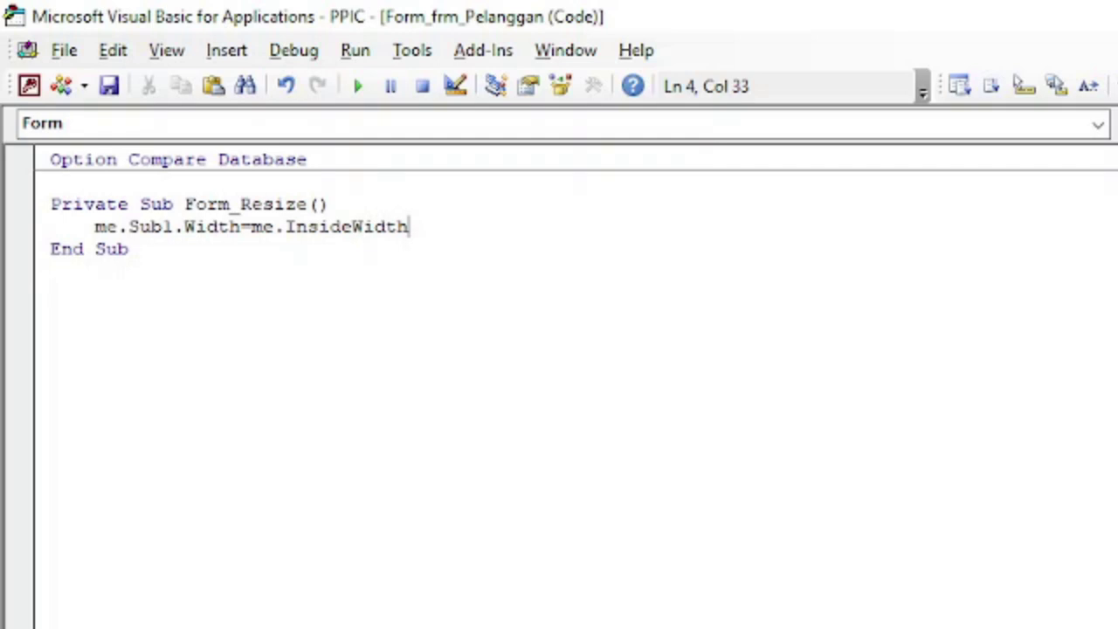
key("Return")
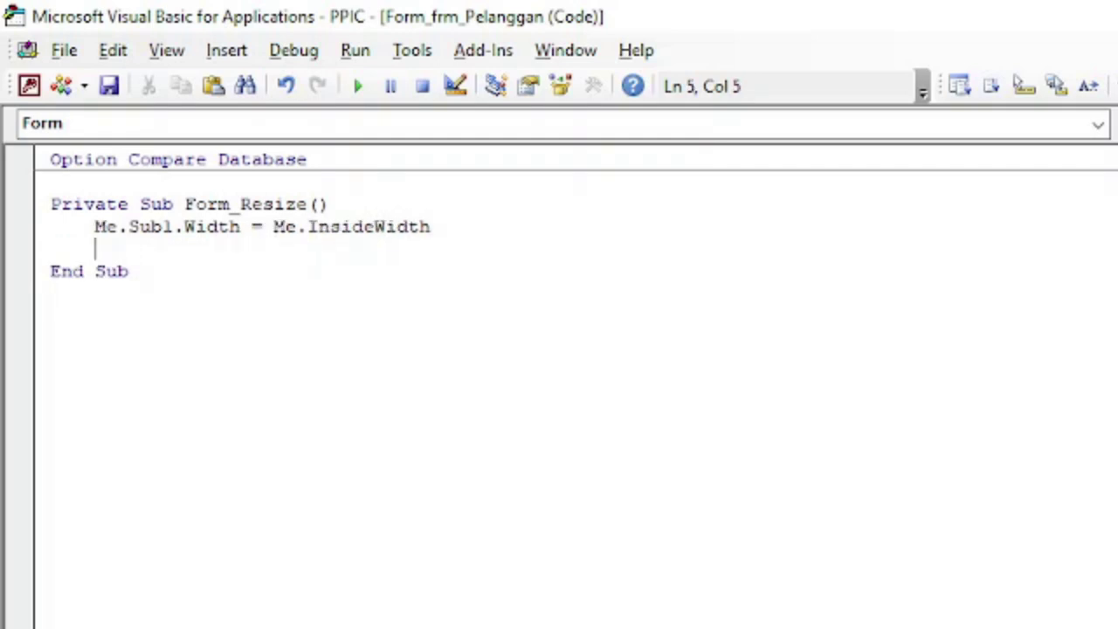
- Add a second line to Form_Resize assigning Me.InsideHeight to Me.Sub1.Height
type("me.su")
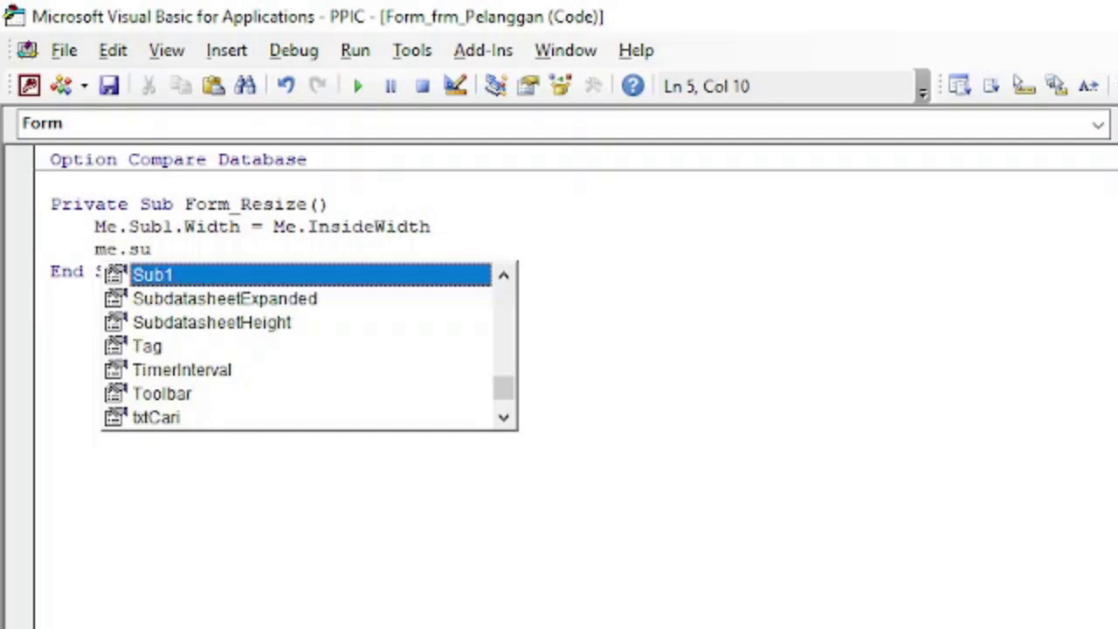
type(".he")
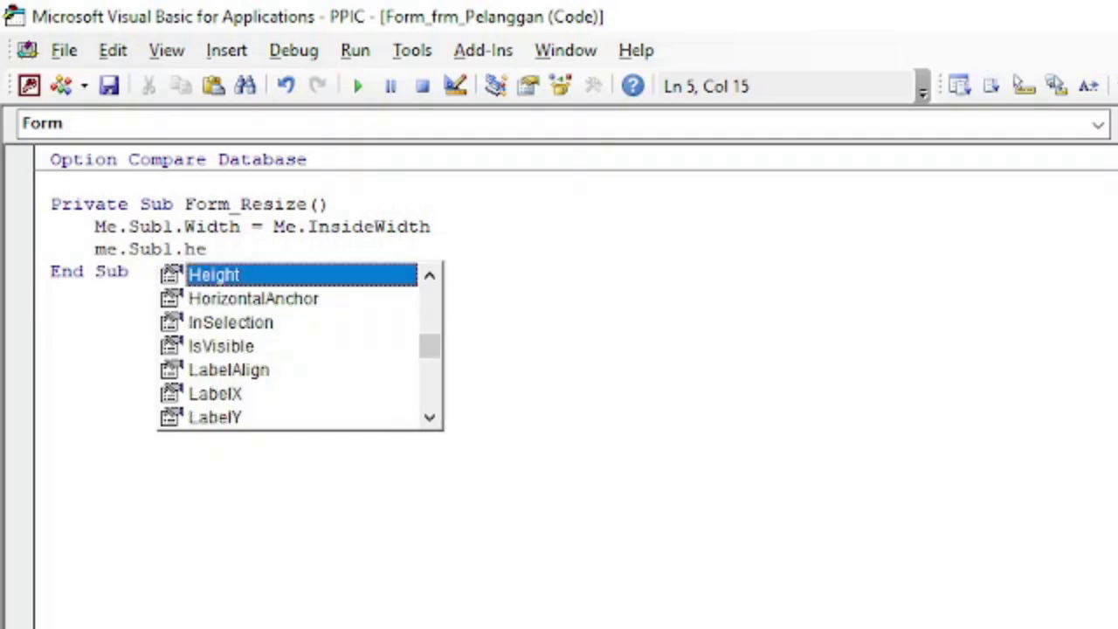
key("Tab")
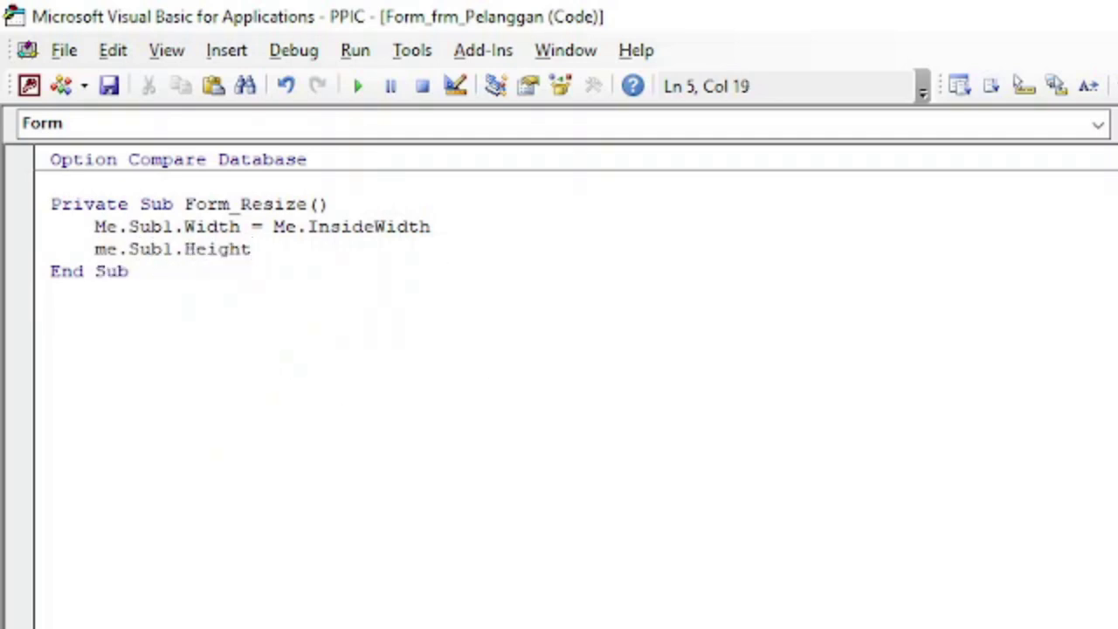
type("=me.")
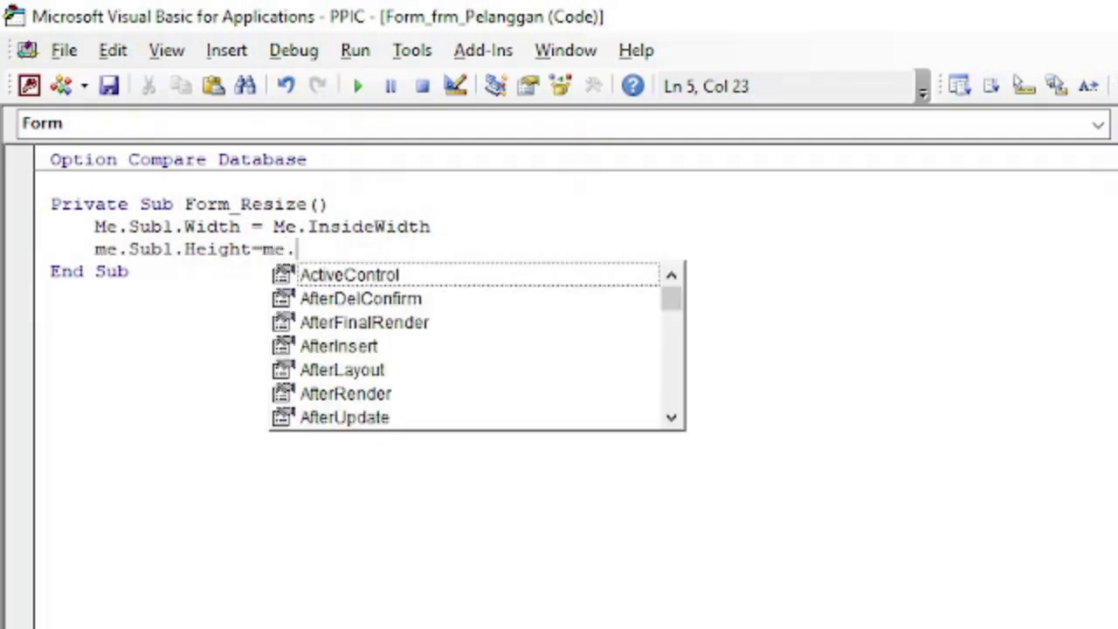
type("ins")
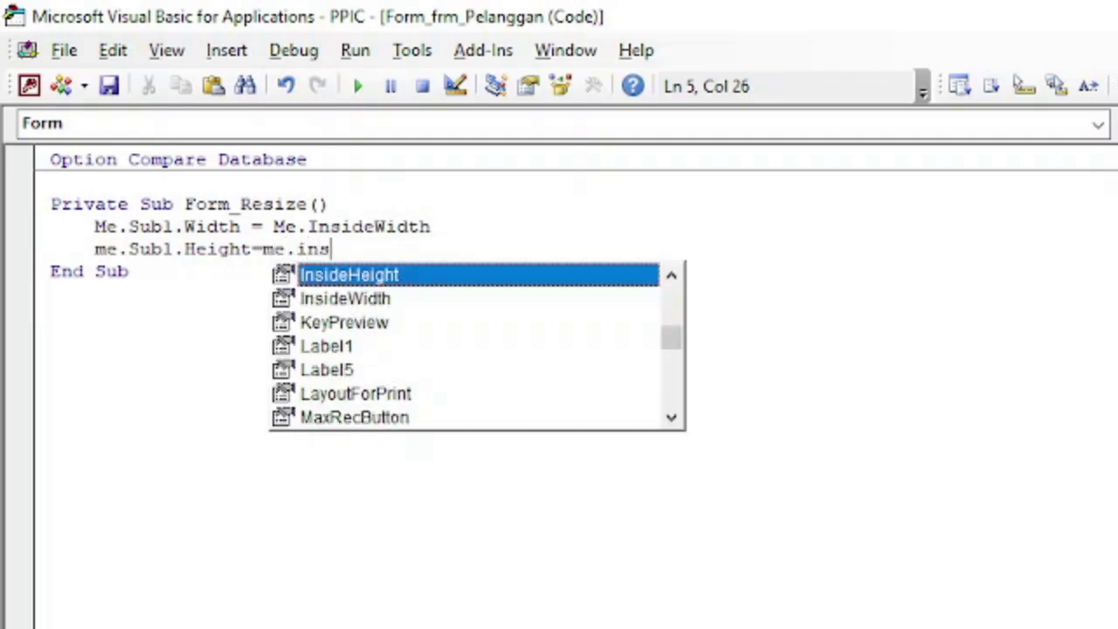
key("Tab")
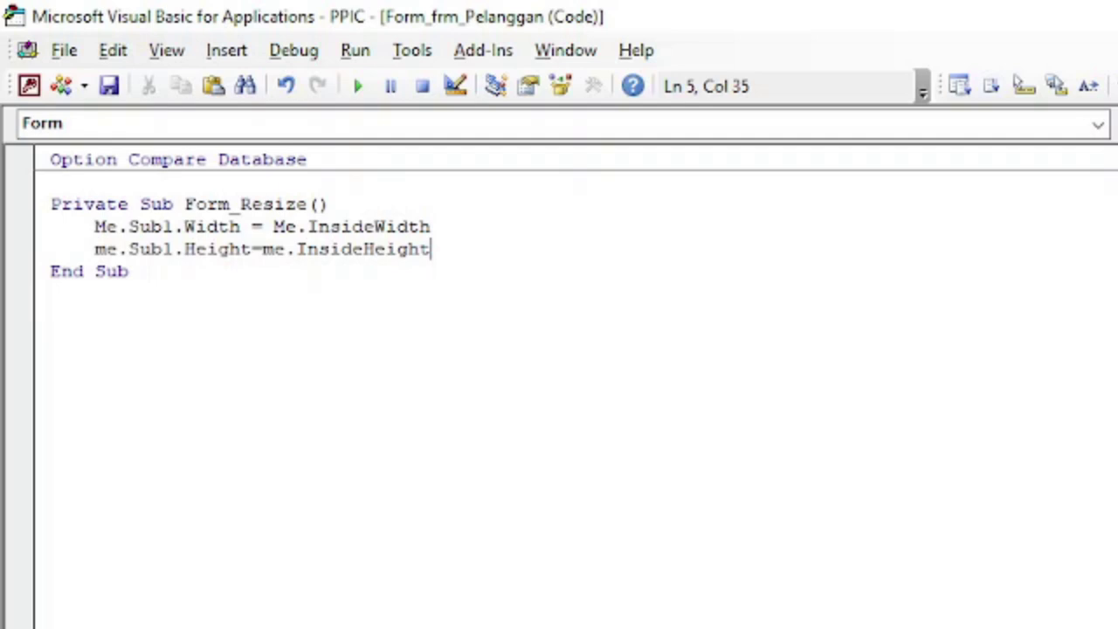
- Subtract Me.FormHeader.Height and Me.FormFooter.Height in the subform height line, and close the code editor
type("-me.")
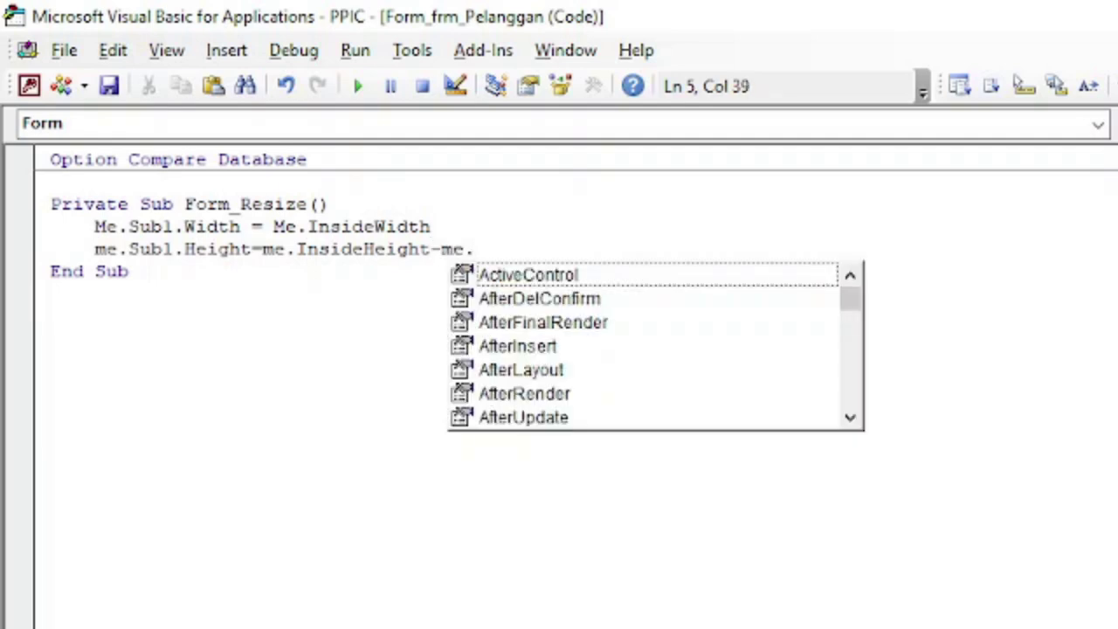
type("fo")
key("Down")
key("Down")
type(".he")
key("Tab")
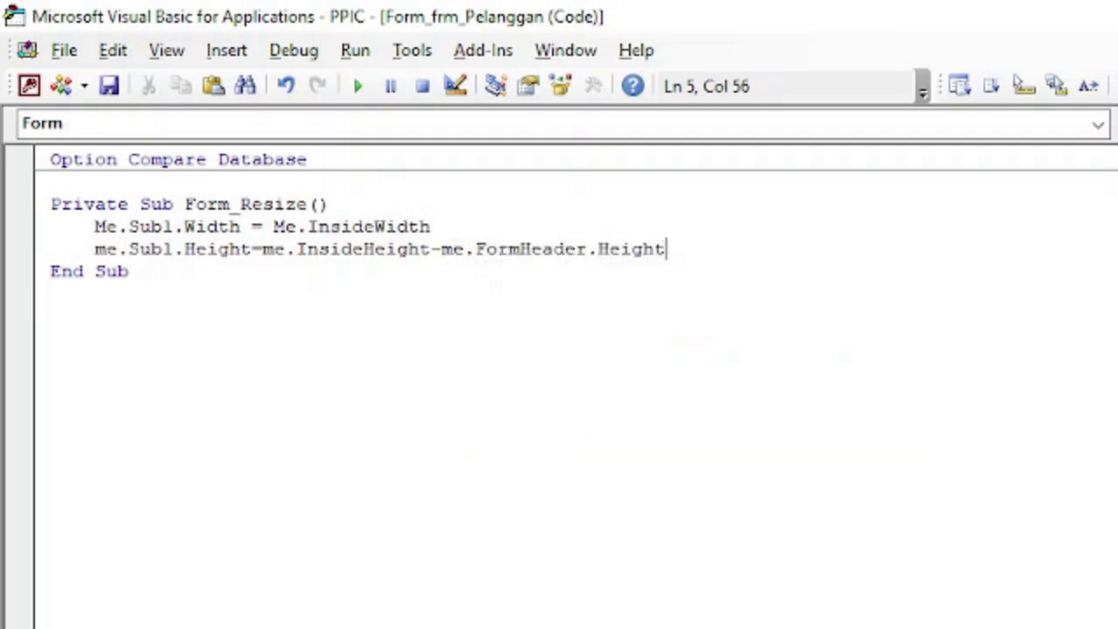
type("-me.for")
key("Down")
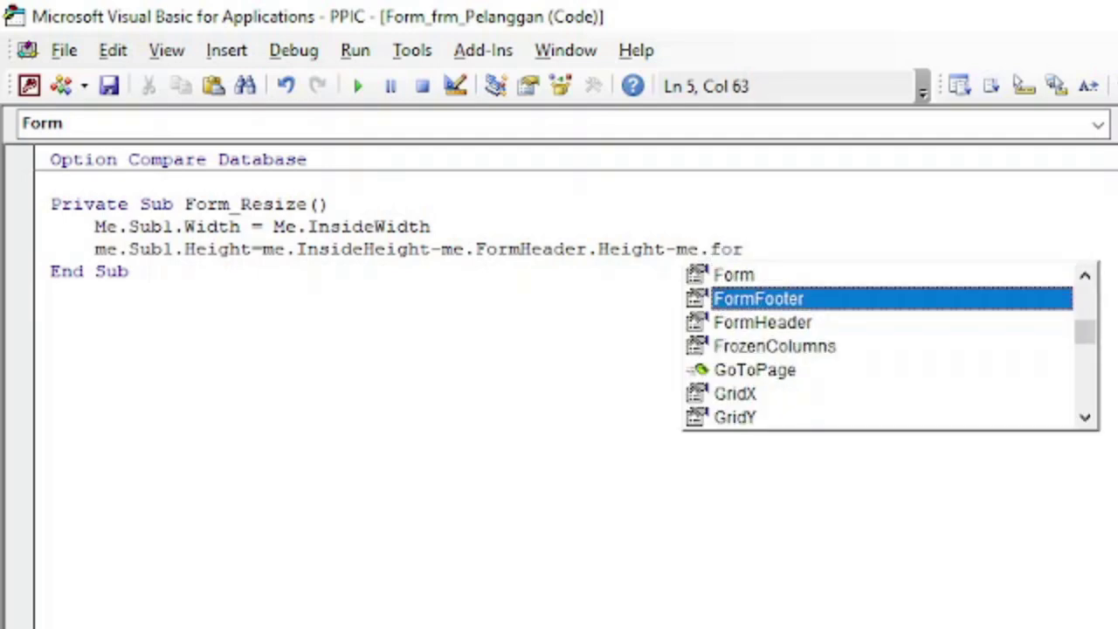
type(".he")
key("Tab")
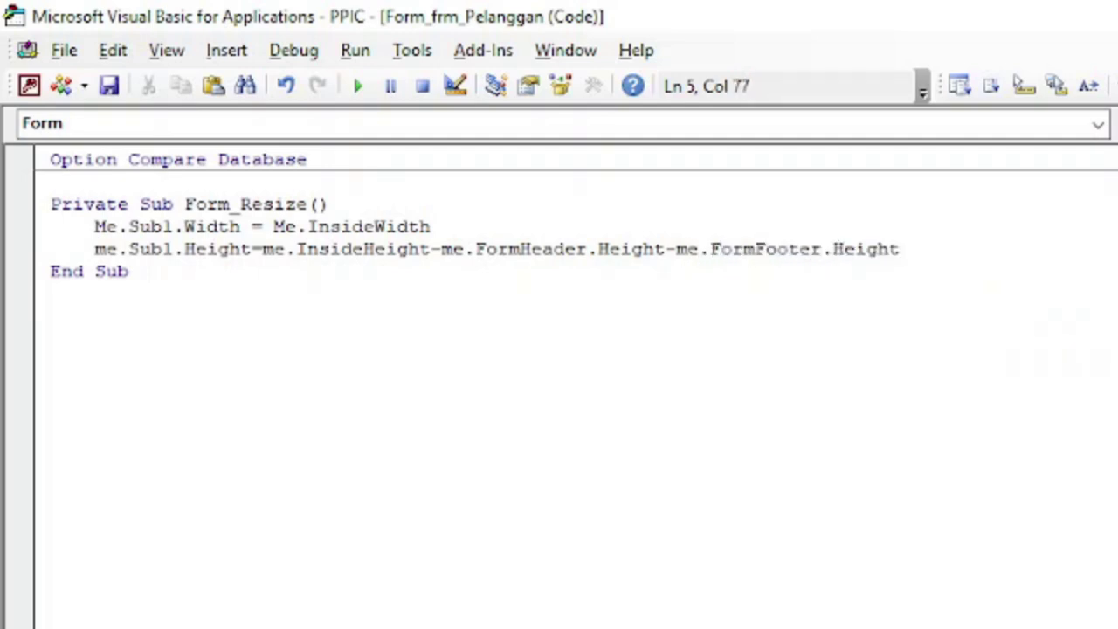
key("Down")
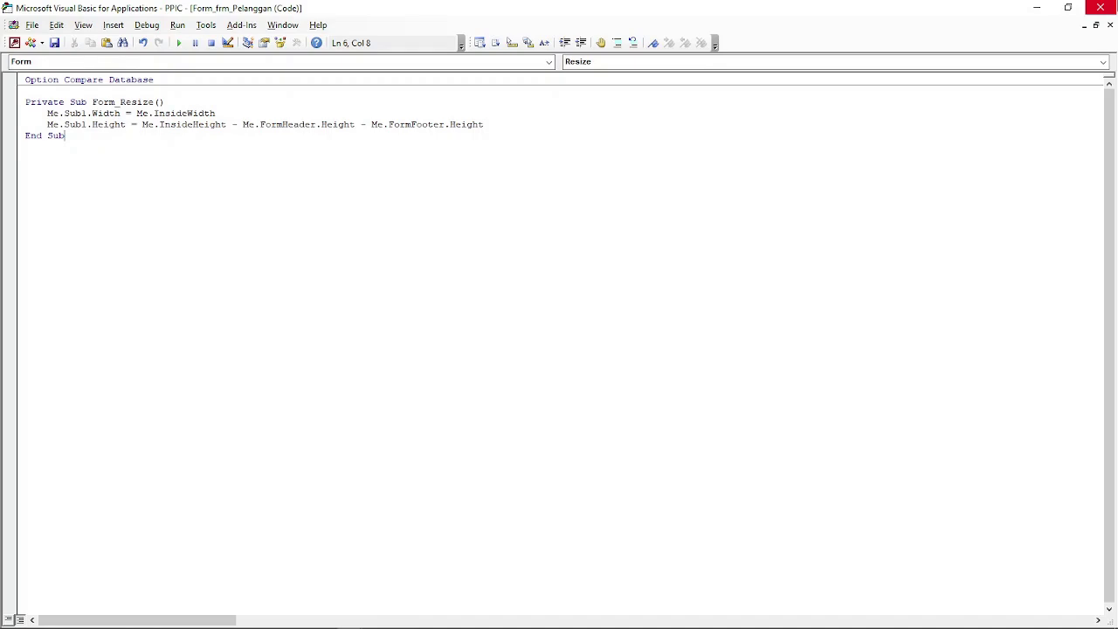
left_click(1100, 7)
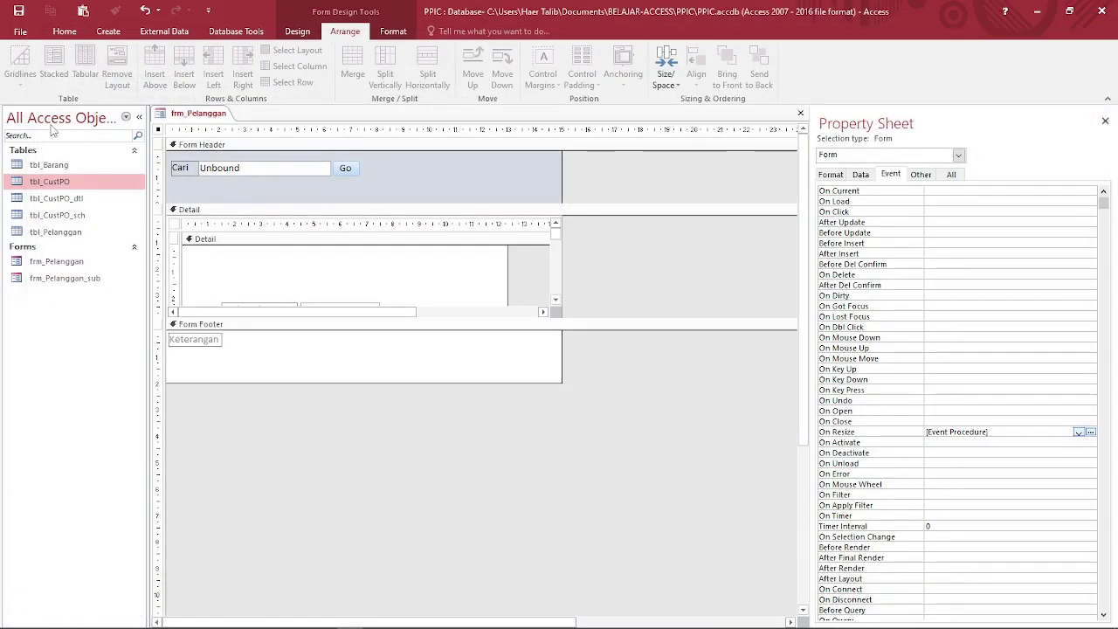
- Show the Daftar Pelanggan form in Form view and restore the Access window to a smaller size to test the resizing
left_click(64, 31)
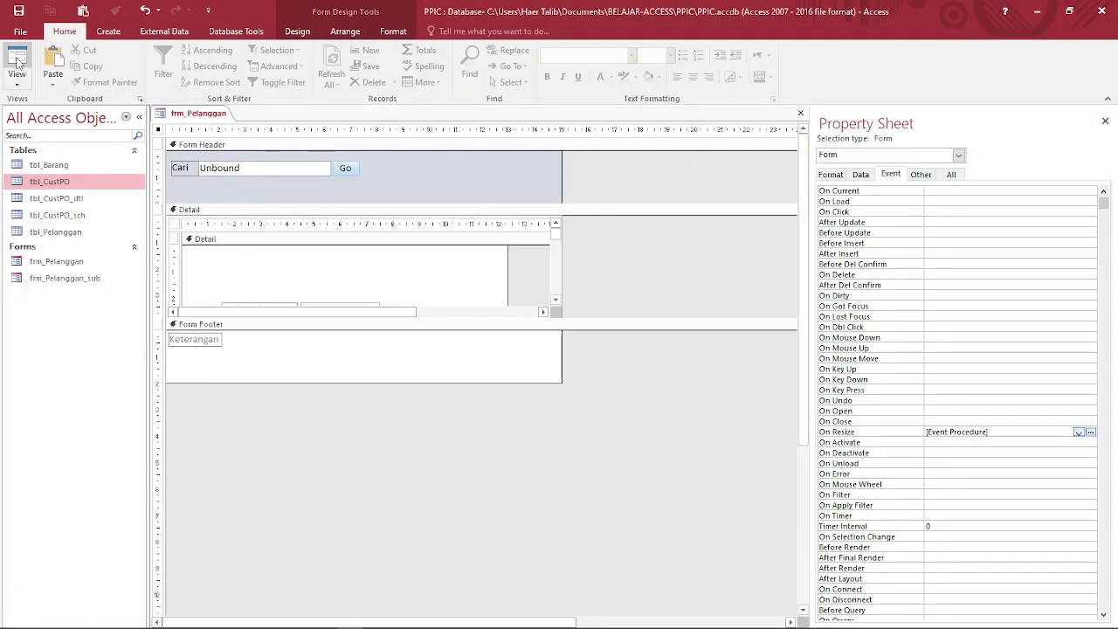
left_click(17, 61)
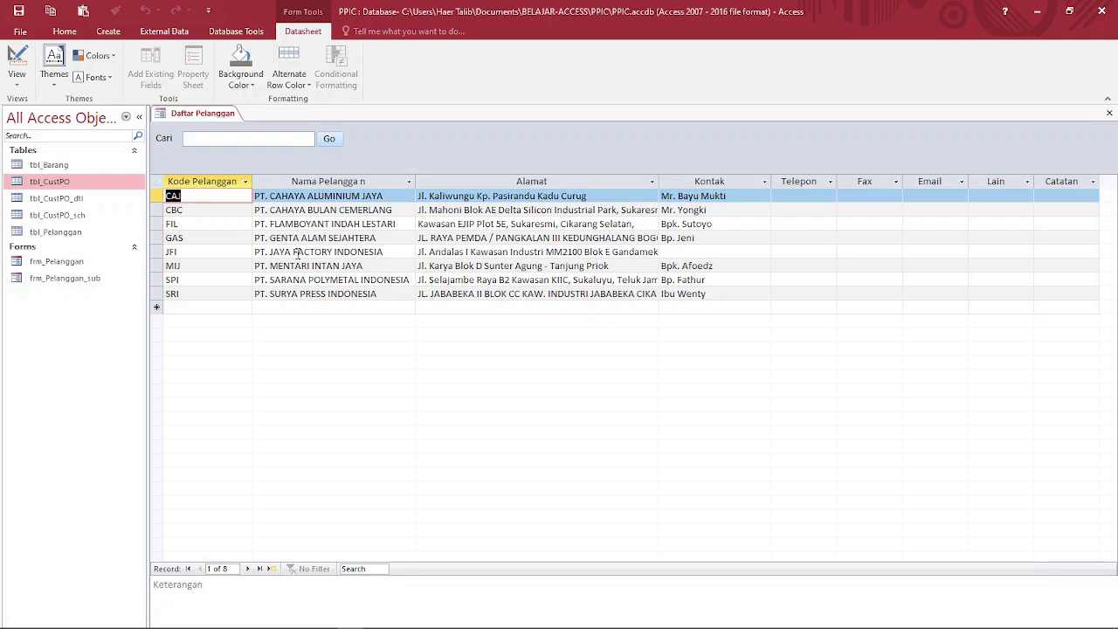
left_click(1067, 11)
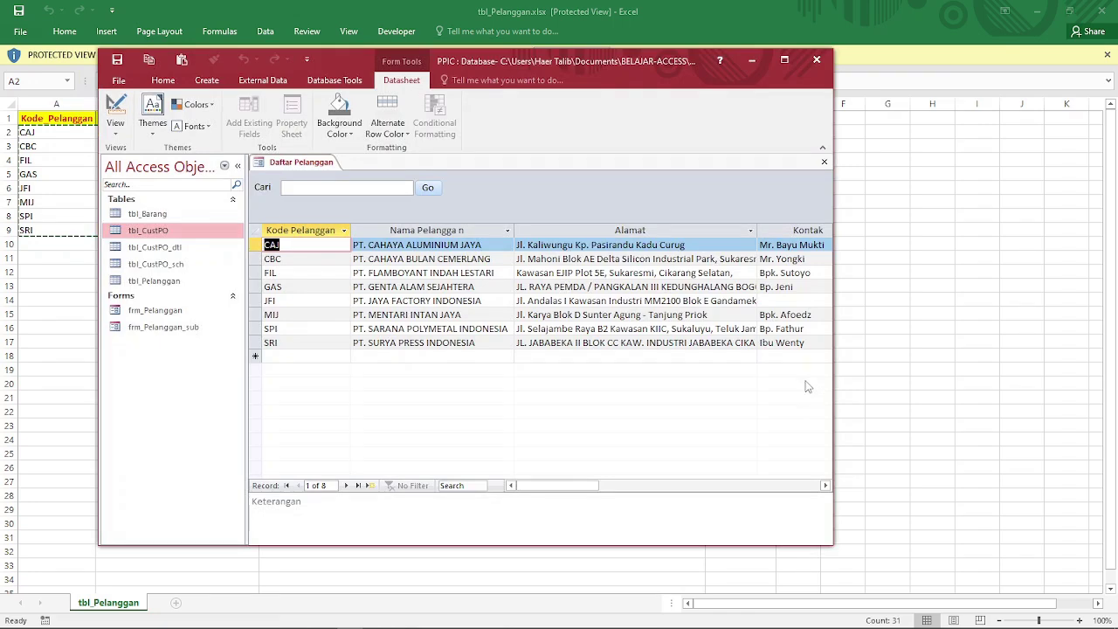
- Test the subform's resizing by enlarging, maximizing and restoring the database window and collapsing the Navigation Pane
mouse_move(580, 491)
left_mouse_down()
mouse_move(669, 497)
mouse_move(569, 483)
left_mouse_up()
left_click_drag(834, 389, 931, 394)
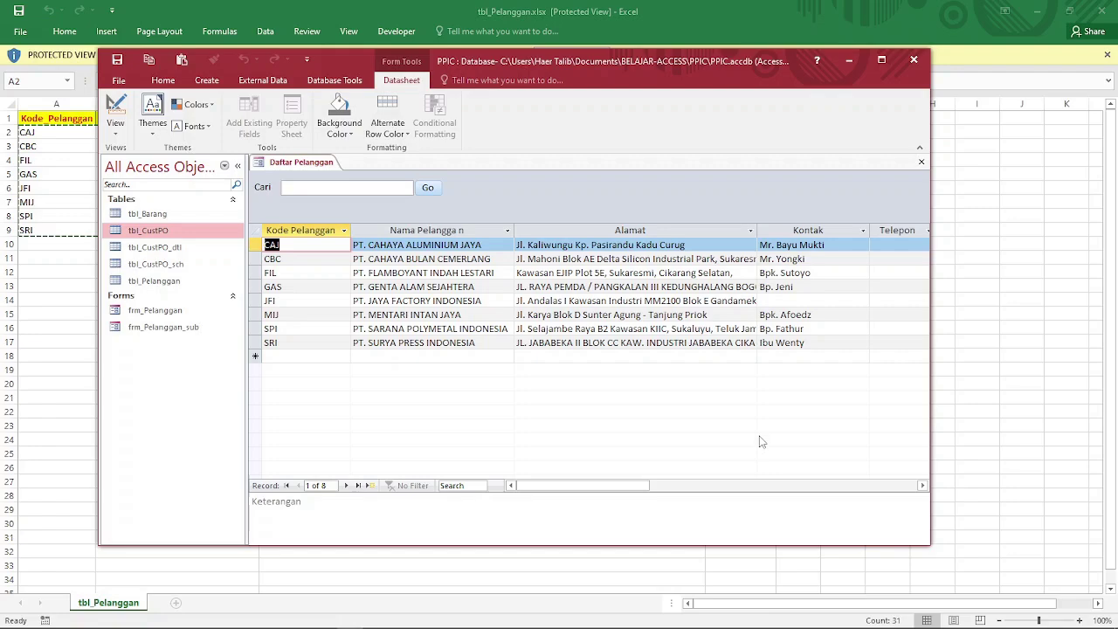
left_click(890, 61)
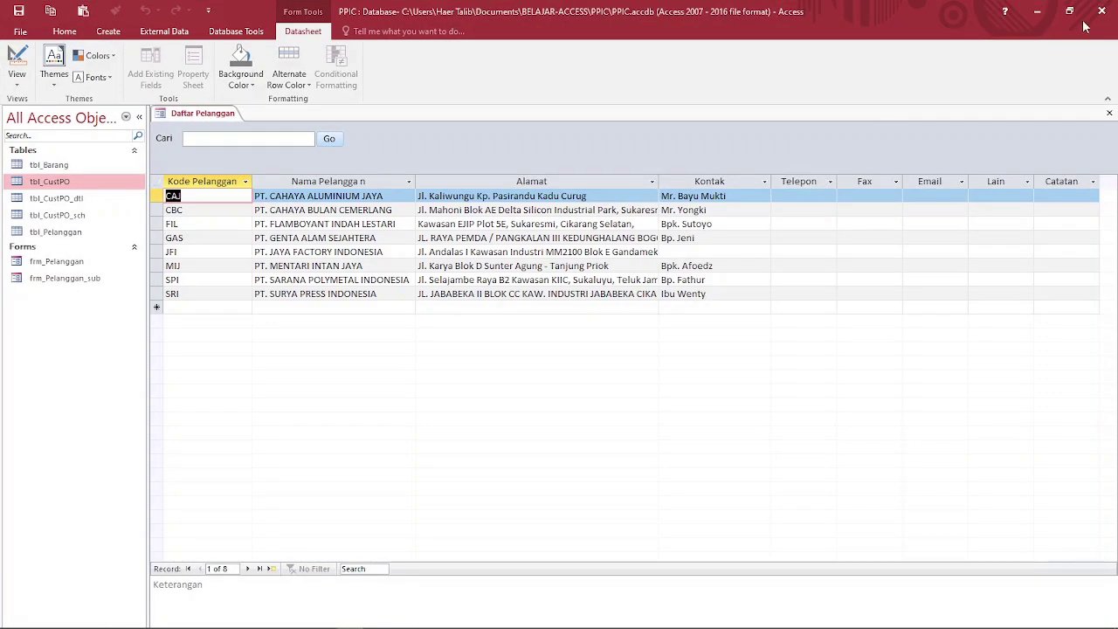
left_click(1068, 16)
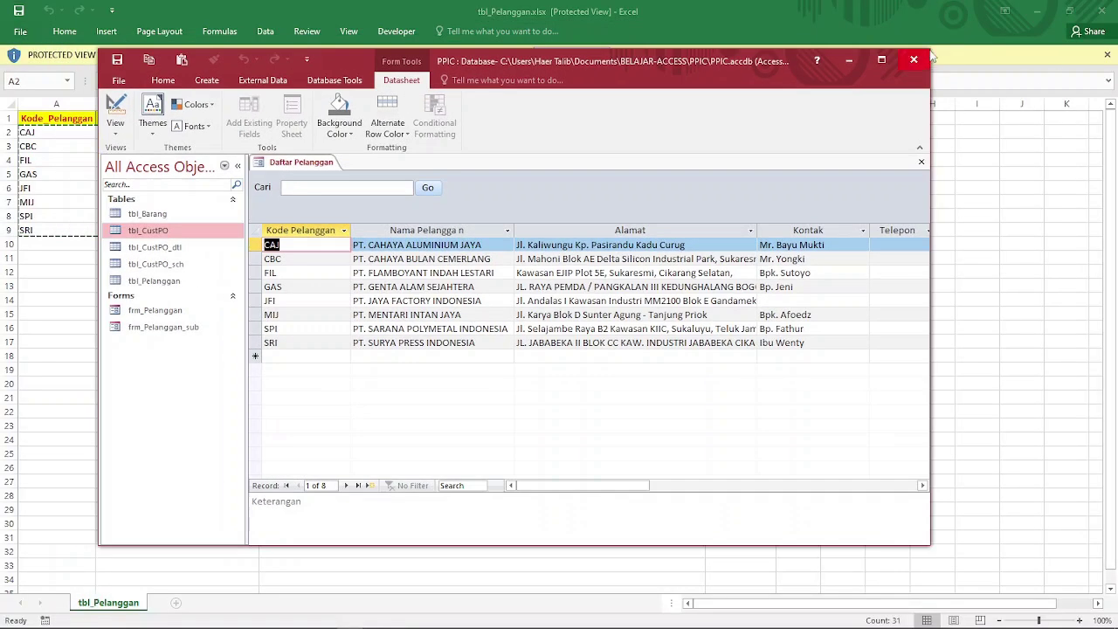
left_click_drag(931, 52, 1028, 32)
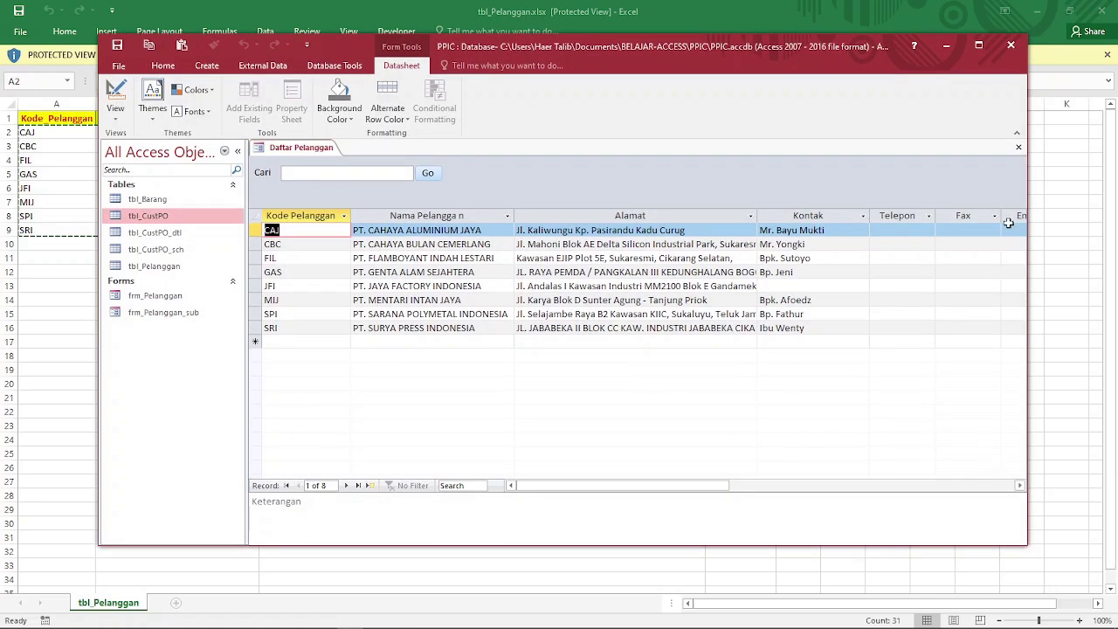
left_click(237, 151)
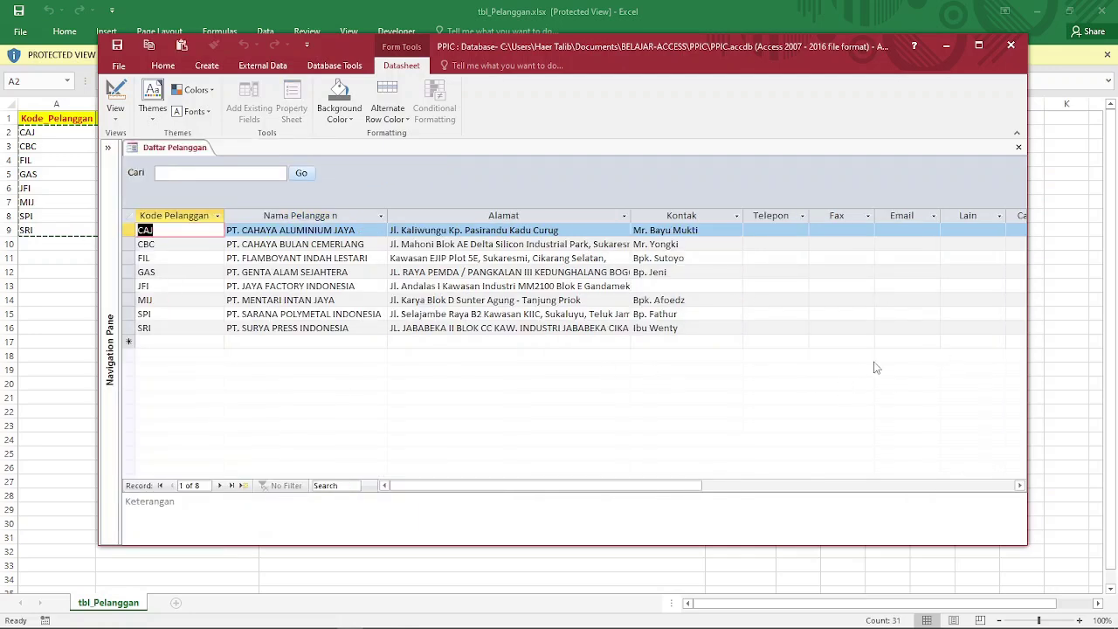
left_click(978, 44)
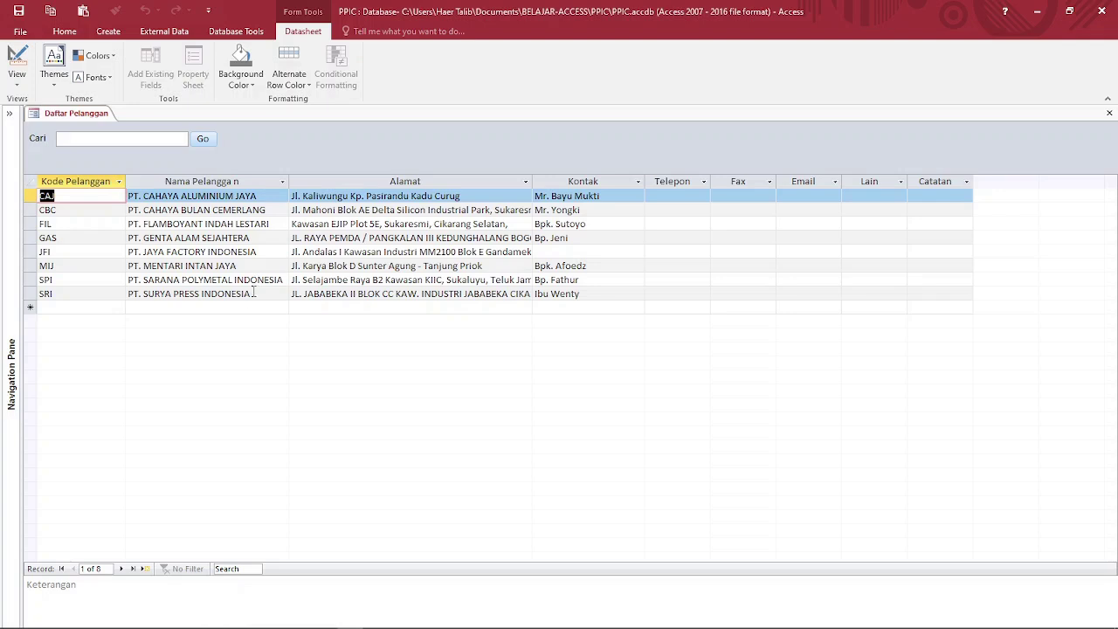
- Review the Cari box and the columns from Kode Pelanggan through Lain as candidates for the search
left_click(150, 142)
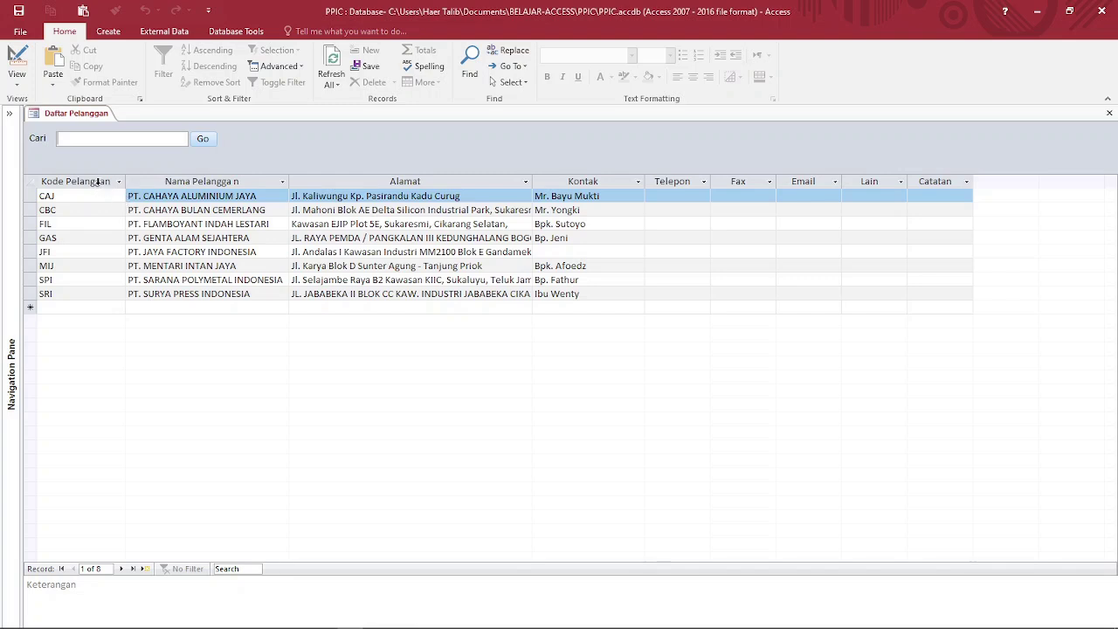
left_click_drag(97, 180, 879, 210)
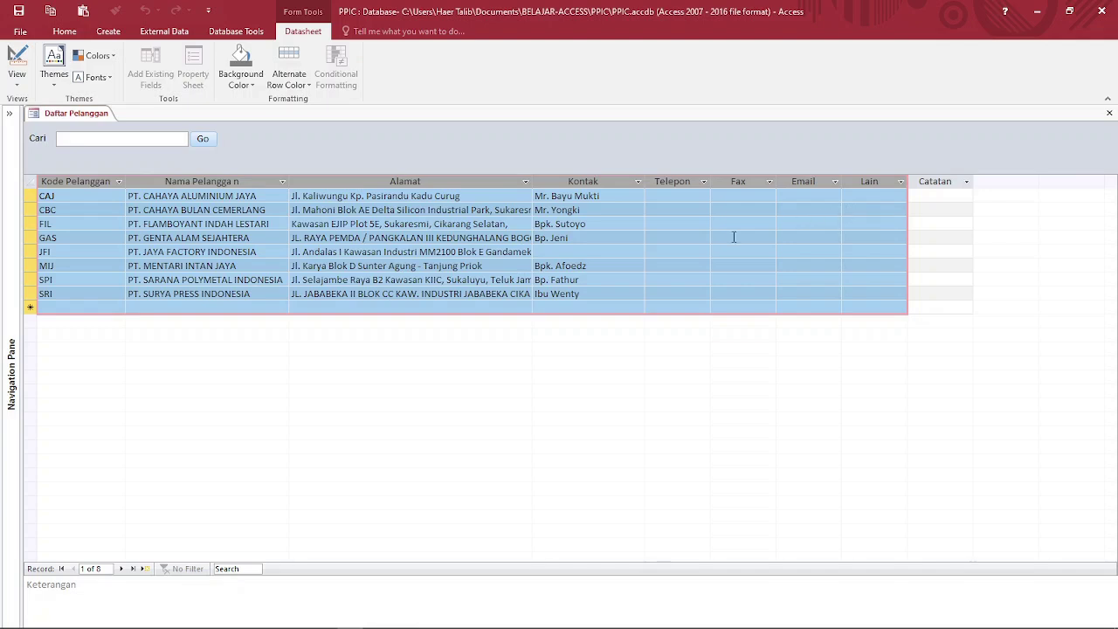
left_click(150, 139)
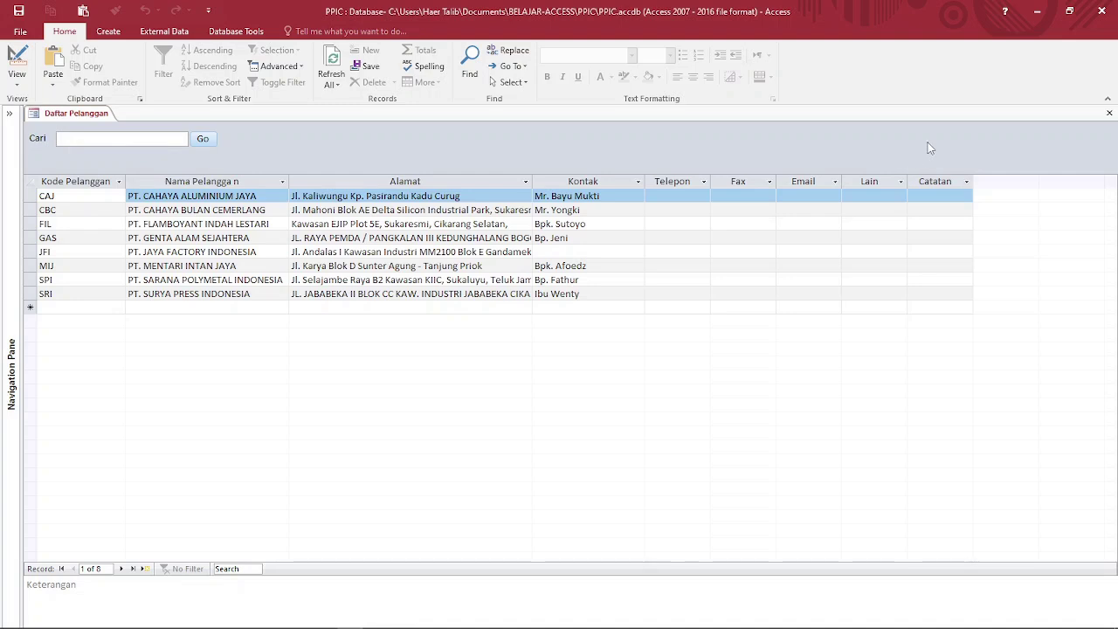
- Close the Daftar Pelanggan form, show the Navigation Pane again, and create a new query in Design view based on tbl_Pelanggan
left_click(1110, 113)
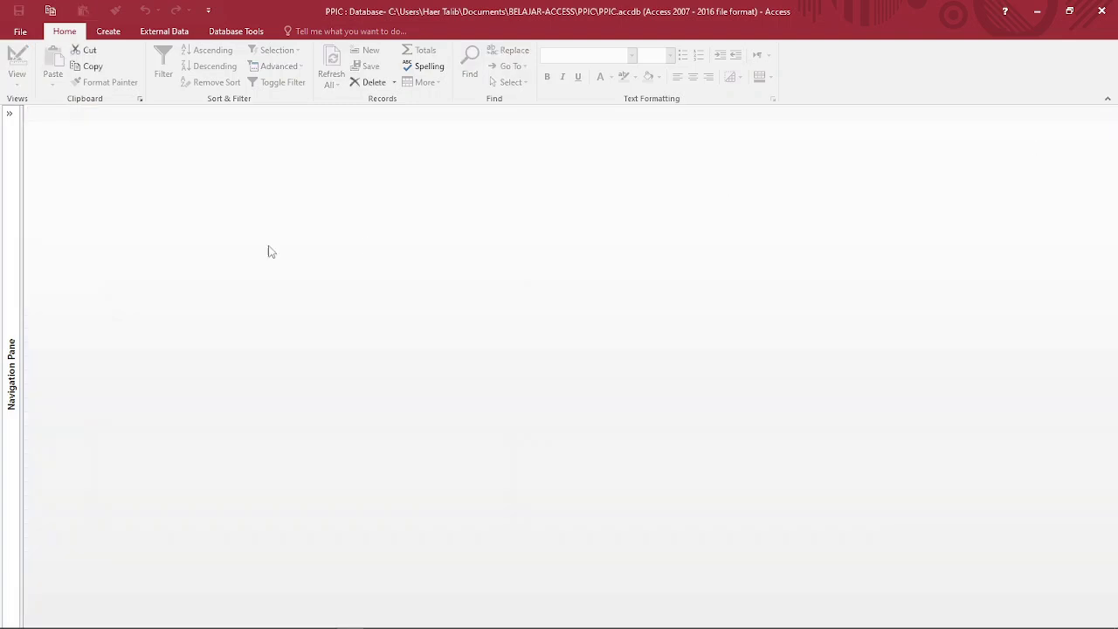
left_click(10, 113)
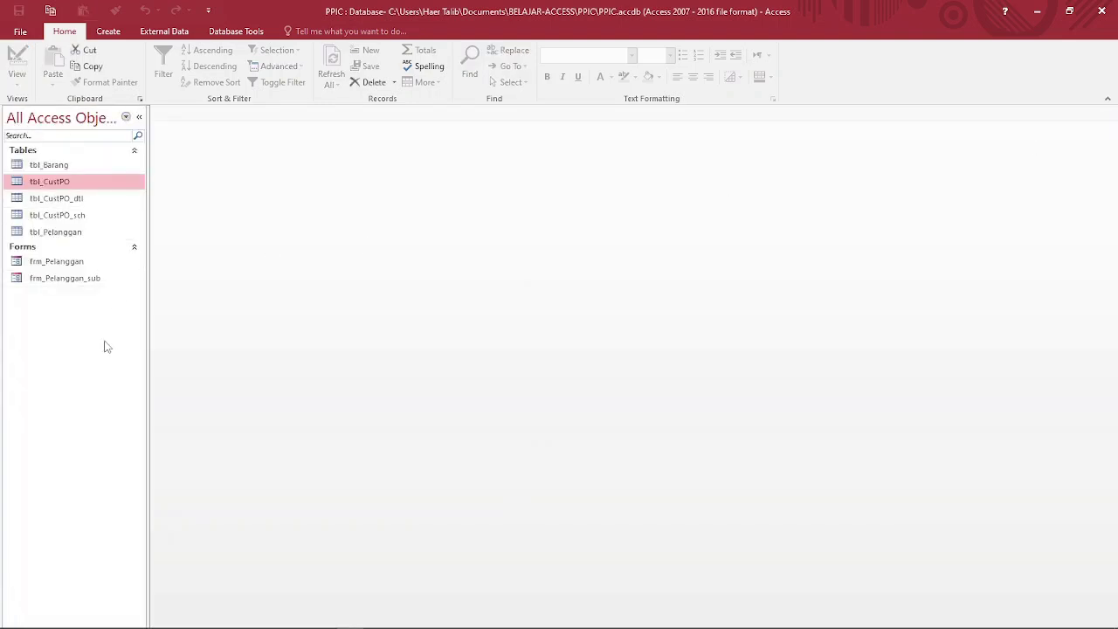
left_click(112, 32)
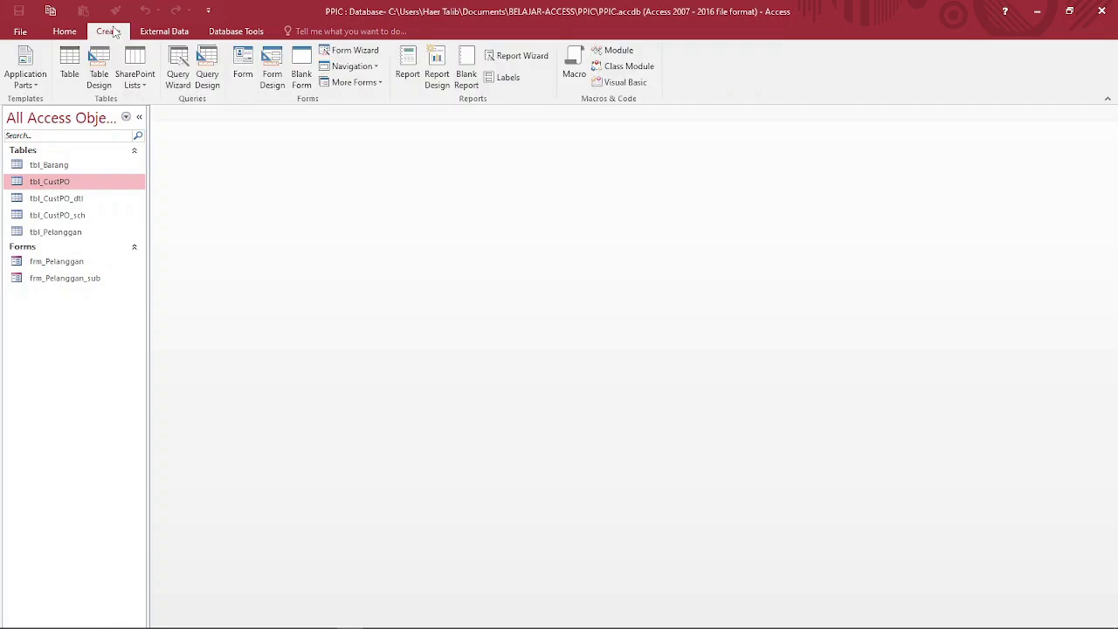
left_click(208, 77)
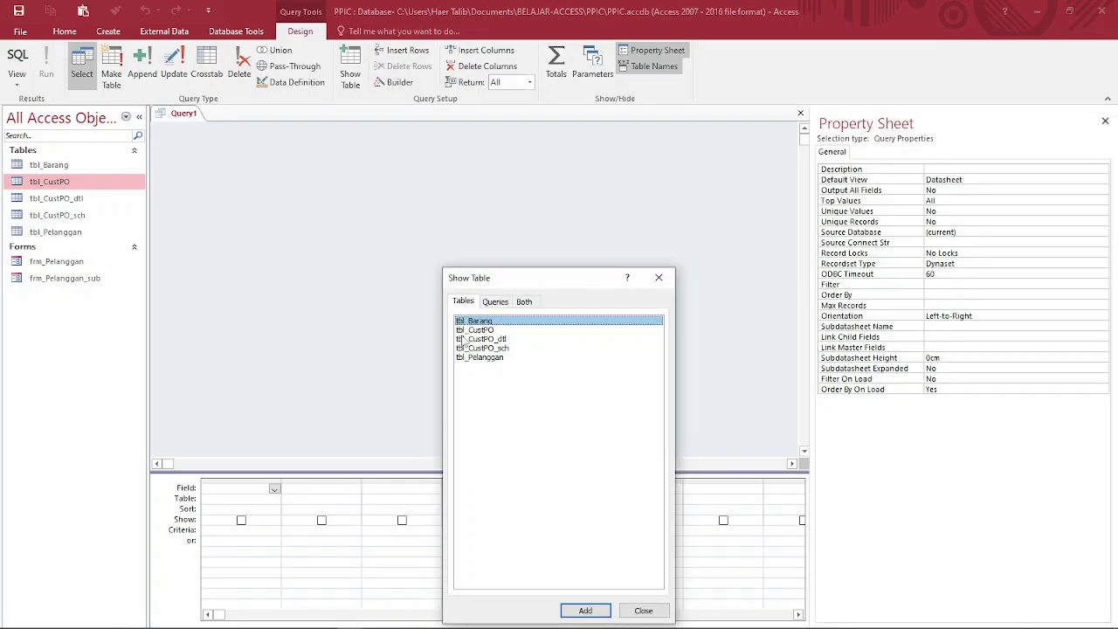
left_click(493, 359)
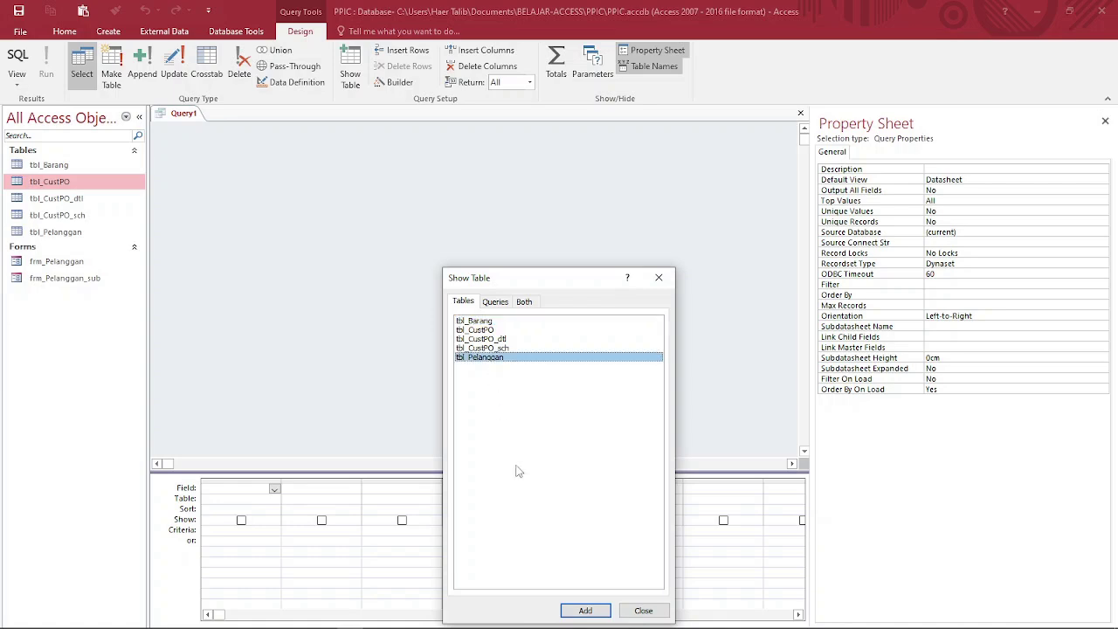
left_click(585, 612)
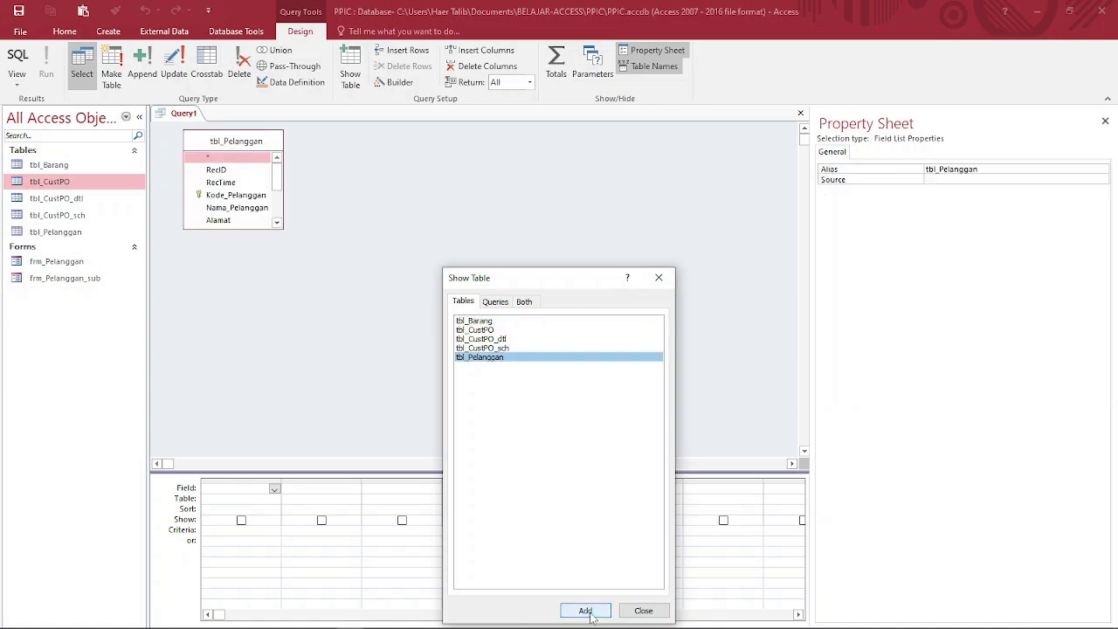
left_click(643, 610)
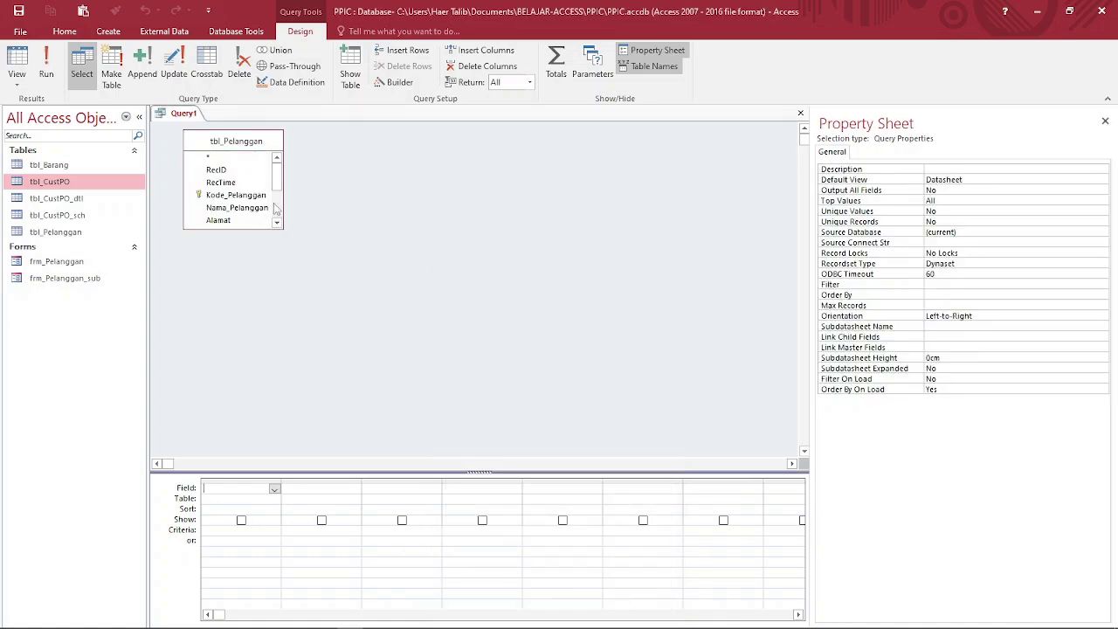
- Add tbl_Pelanggan.*, Kode_Pelanggan, Nama_Pelanggan, Alamat, Kontak and Catatan as fields in the query grid
double_click(216, 157)
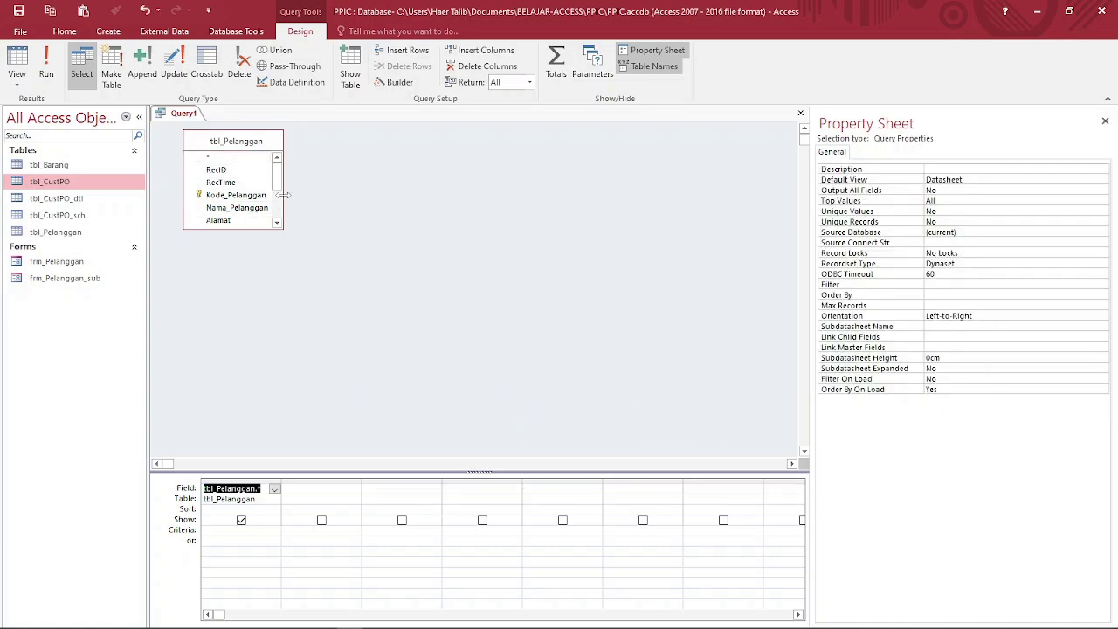
left_click_drag(282, 186, 282, 195)
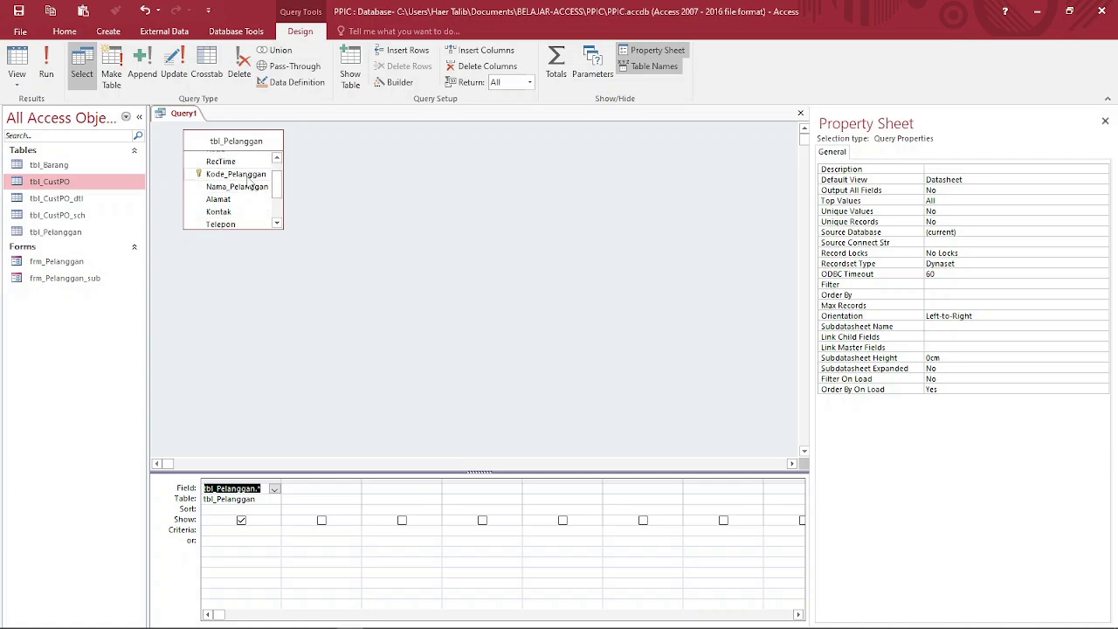
double_click(250, 175)
double_click(247, 188)
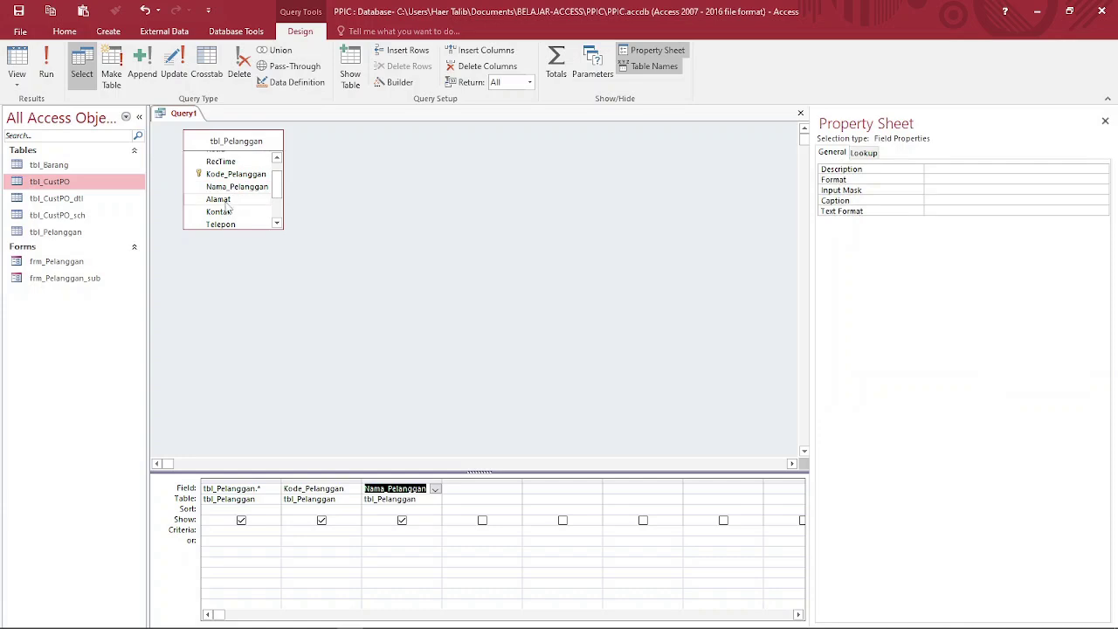
double_click(219, 200)
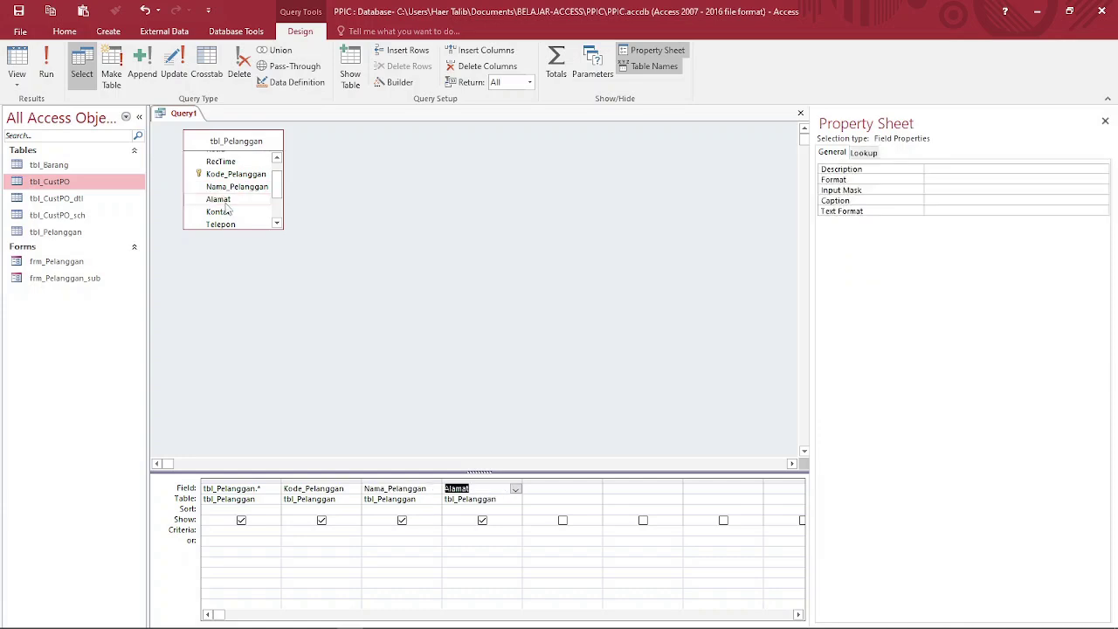
left_click(220, 212)
double_click(222, 212)
scroll(279, 214, "down", 3)
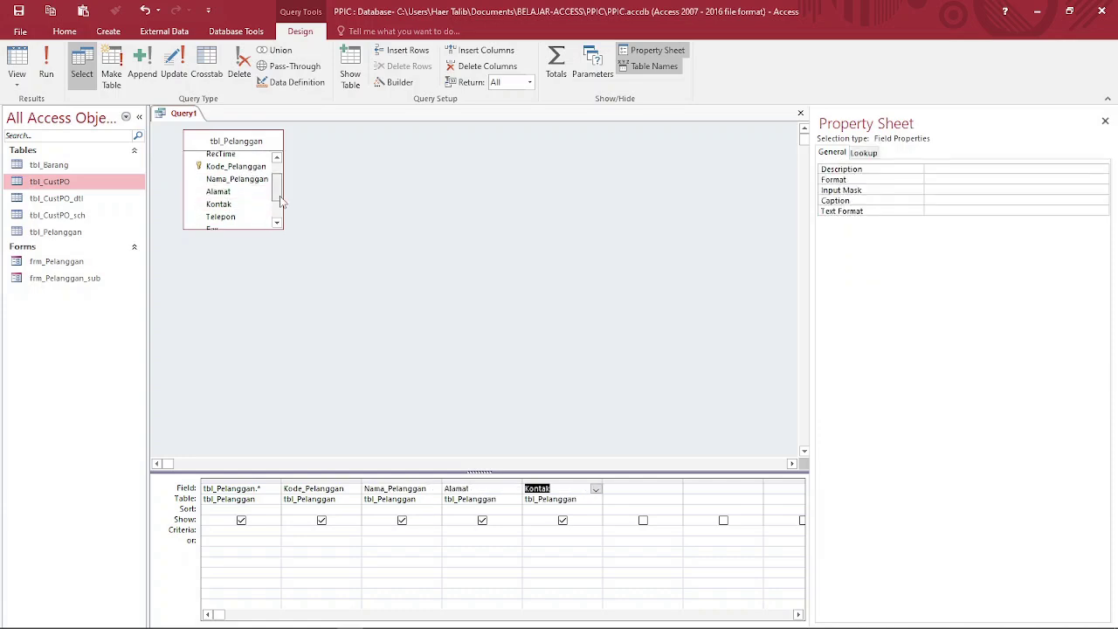
scroll(279, 214, "down", 1)
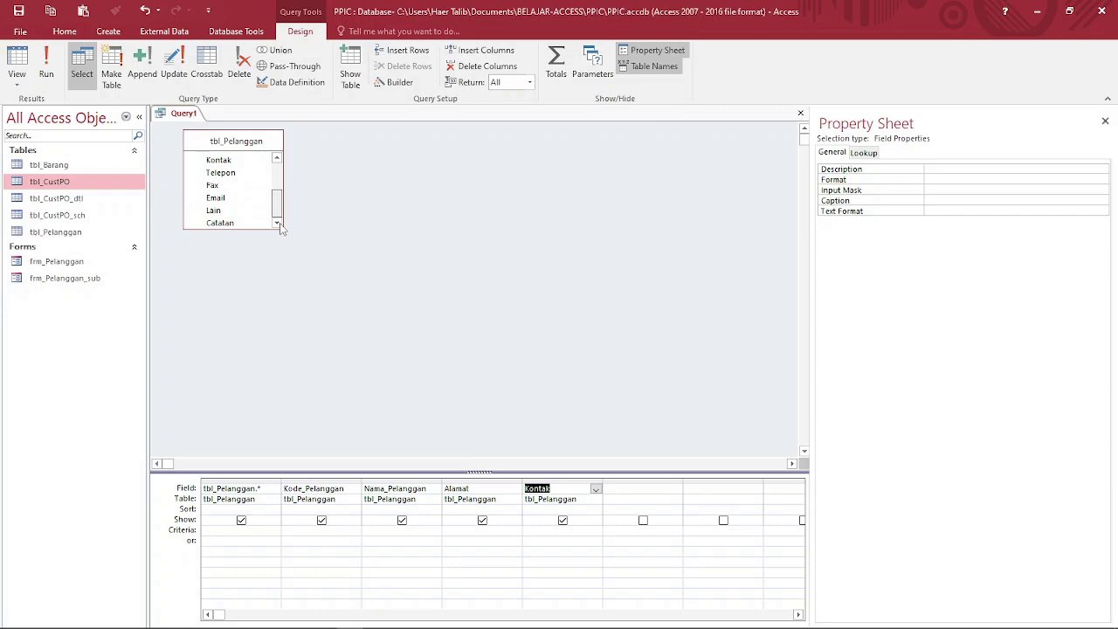
double_click(249, 223)
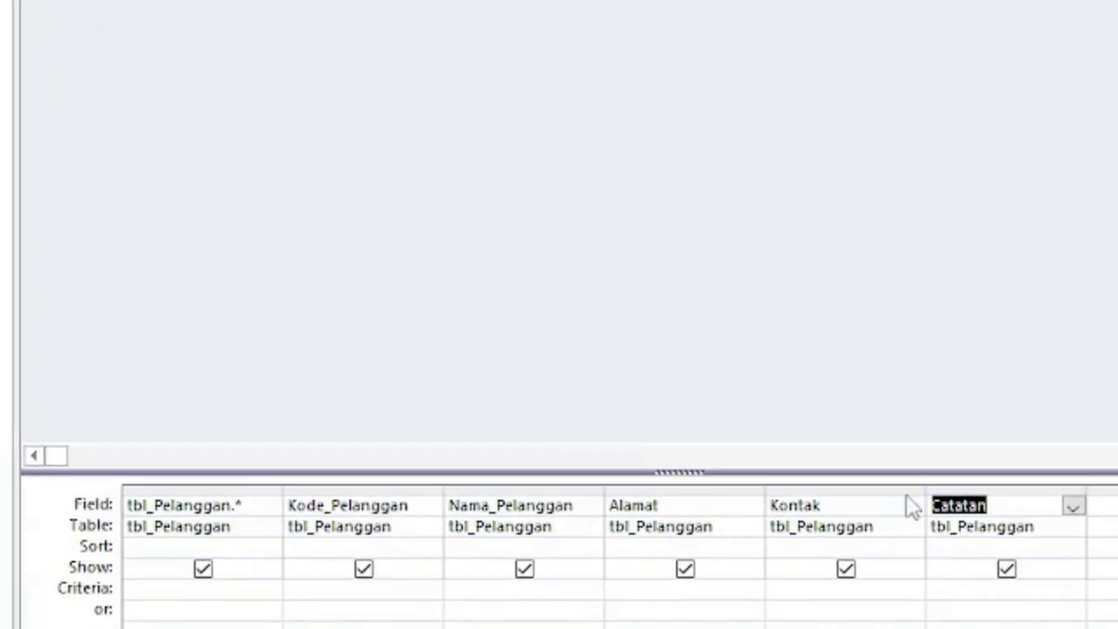
- Cut Catatan from its own column and join it to the Kontak field as Kontak & ", " & Catatan
key("ctrl+x")
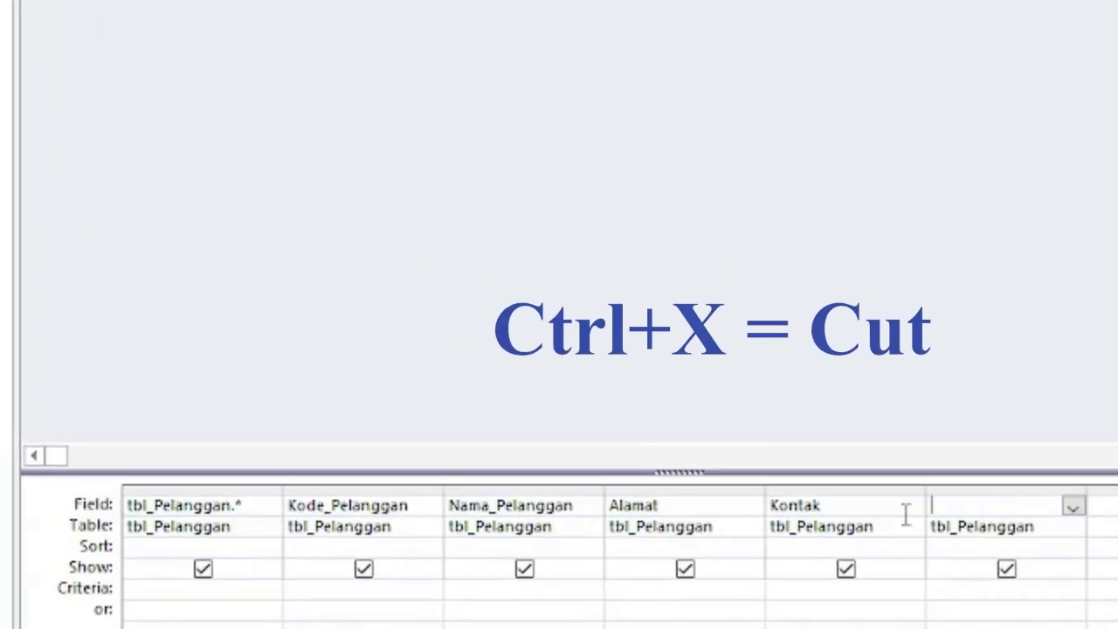
left_click(868, 505)
type("& \"")
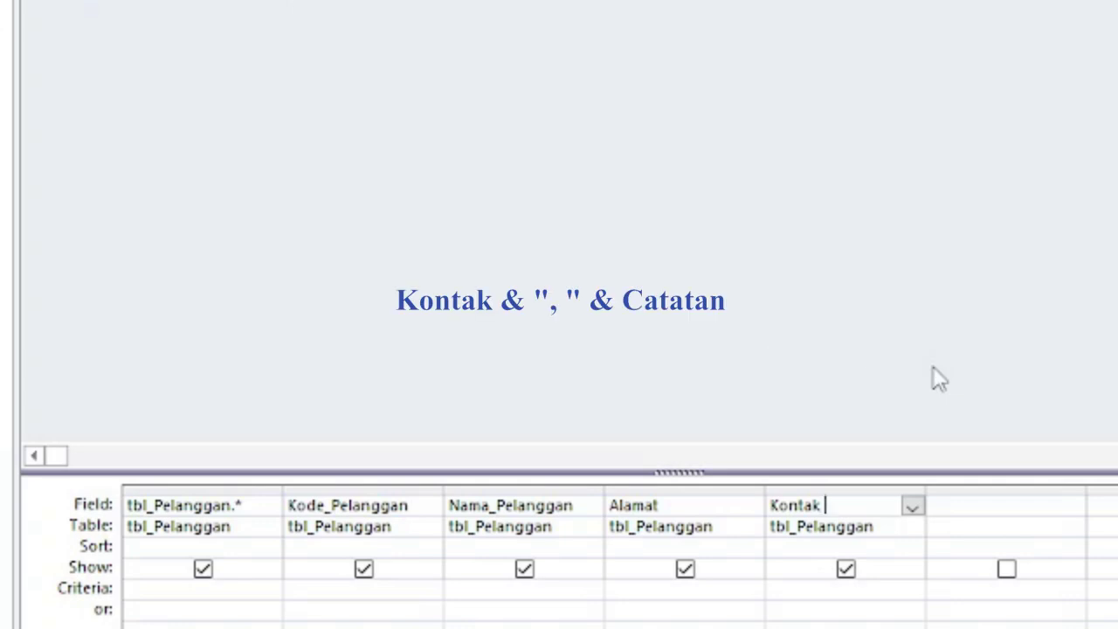
type(", \" & Catatan")
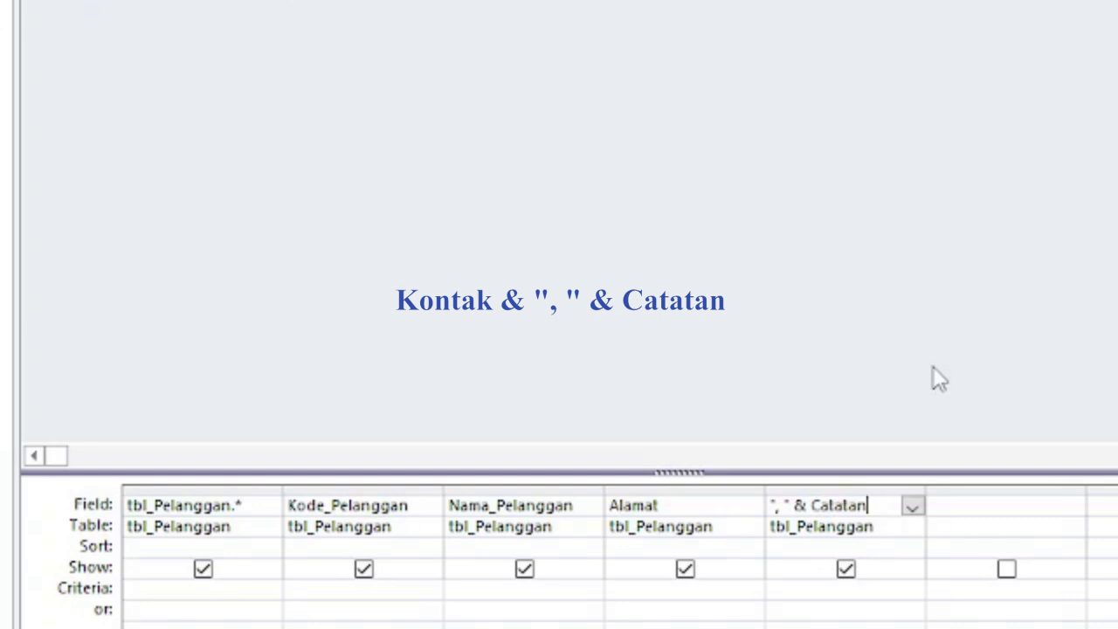
- Move the Kontak expression into the Alamat column, forming Alamat & ", " & Kontak & ", " & Catatan
key("shift+Home")
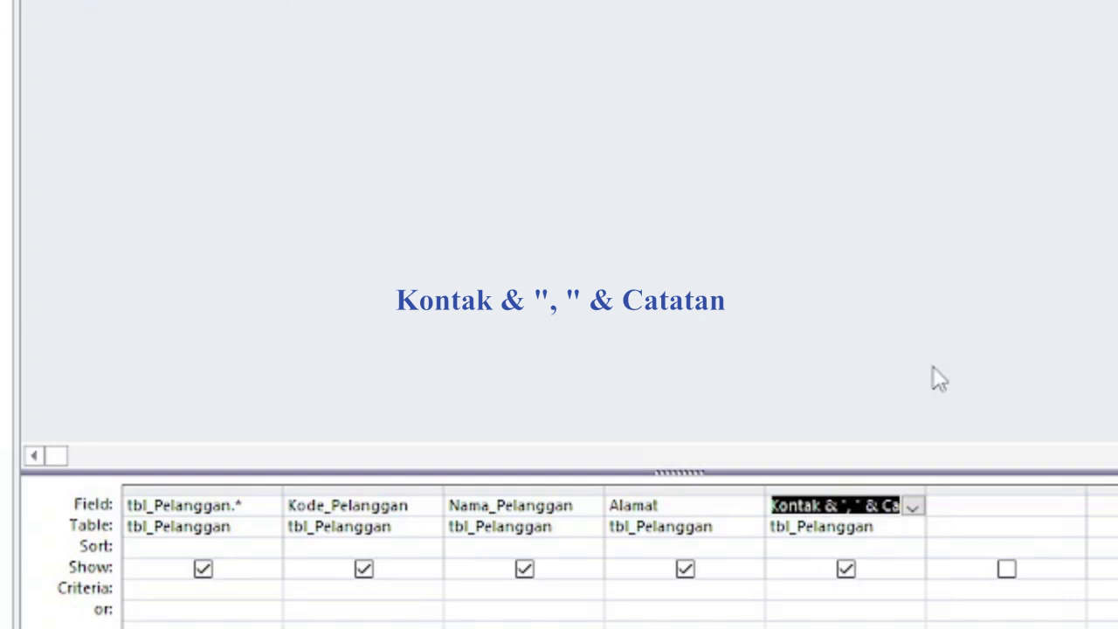
key("Delete")
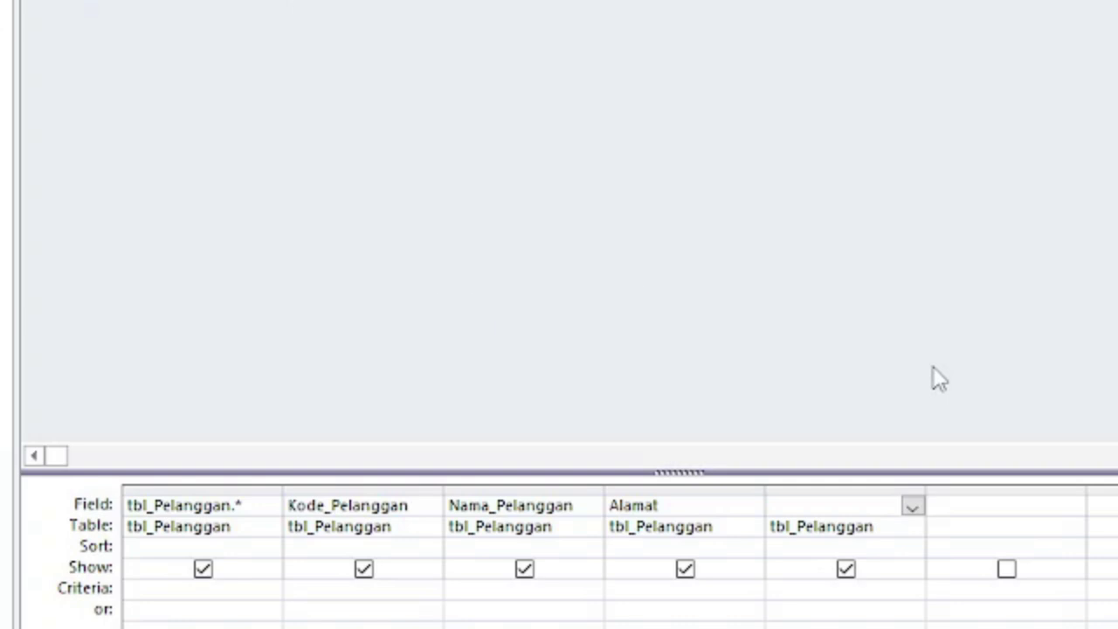
left_click(701, 507)
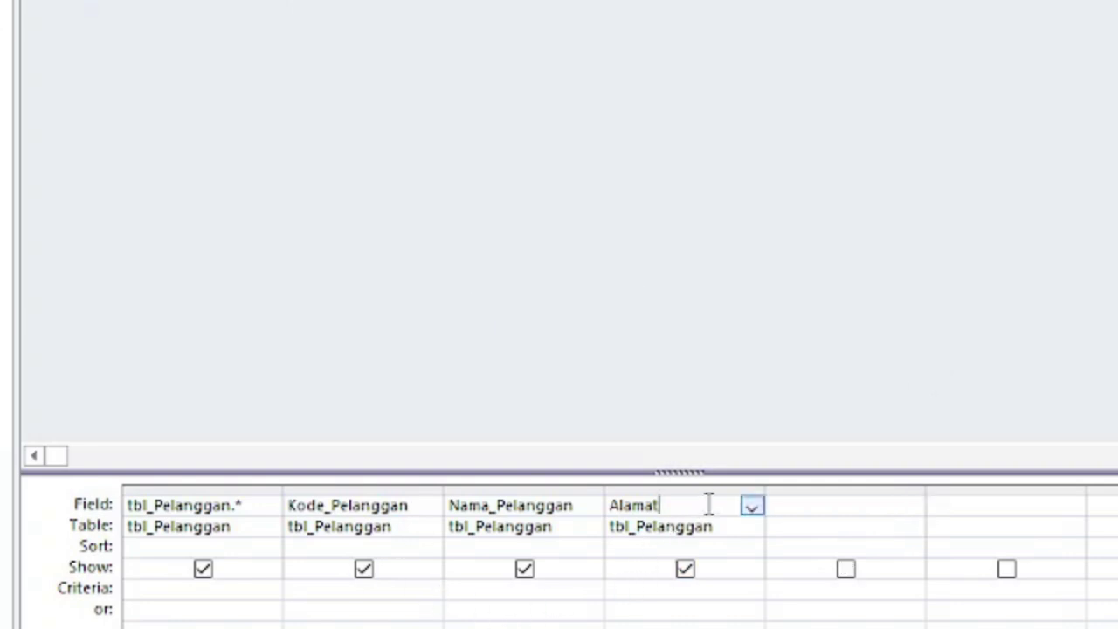
type("& \",")
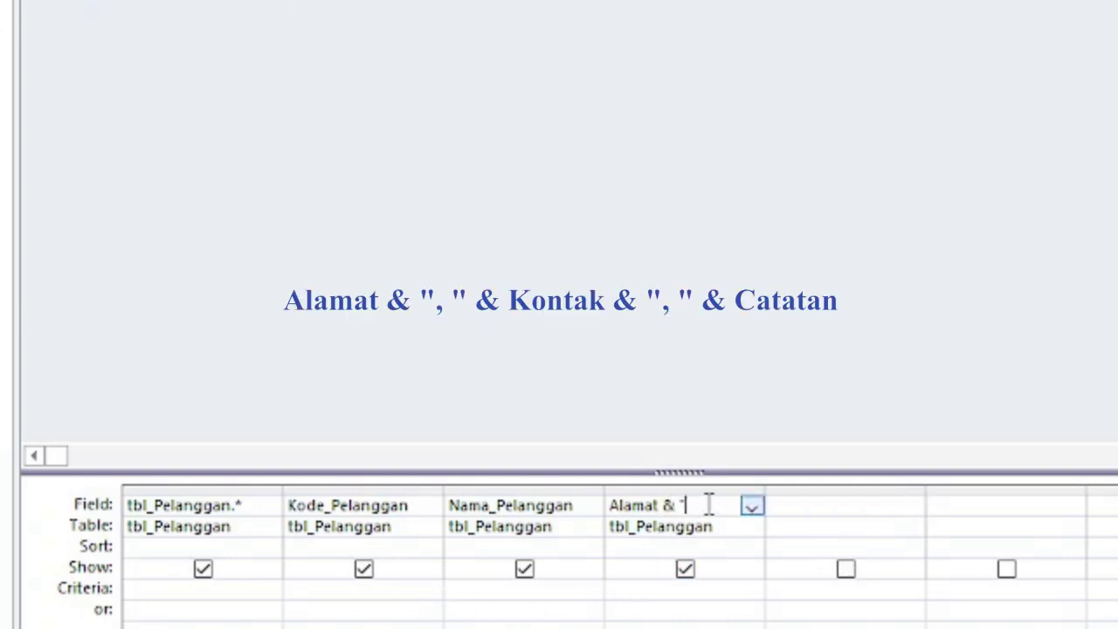
type("\" & Catatan")
- Move the Alamat expression into the widened Nama_Pelanggan column, forming Nama_Pelanggan & ", " & Alamat & ", " & Kontak & ", " & Catatan
key("shift+Home")
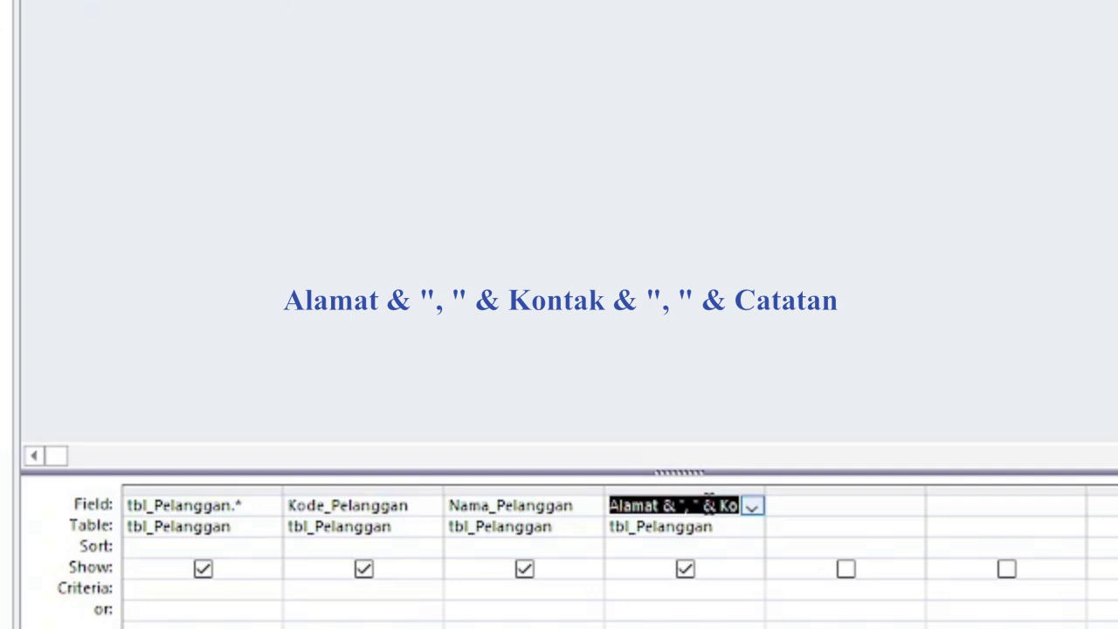
key("ctrl+x")
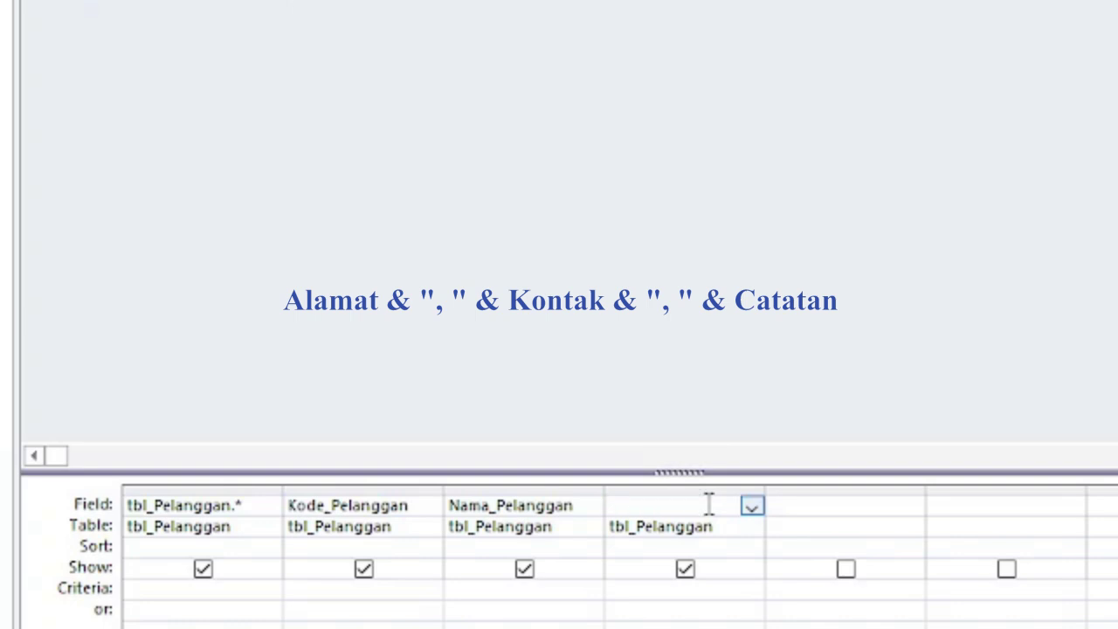
left_click(539, 506)
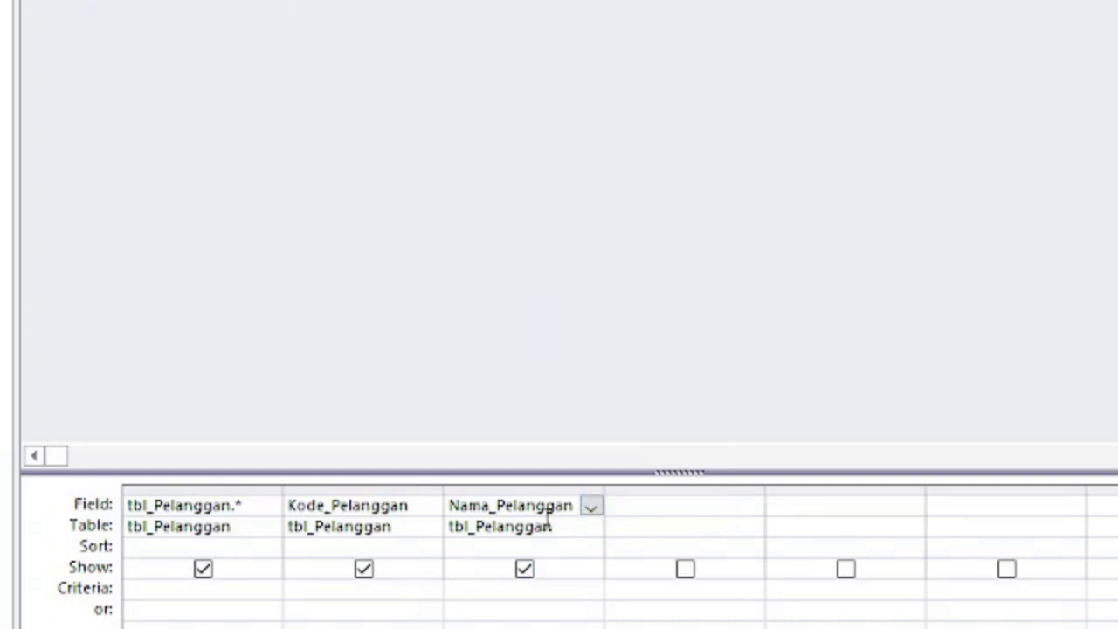
left_click_drag(604, 486, 827, 494)
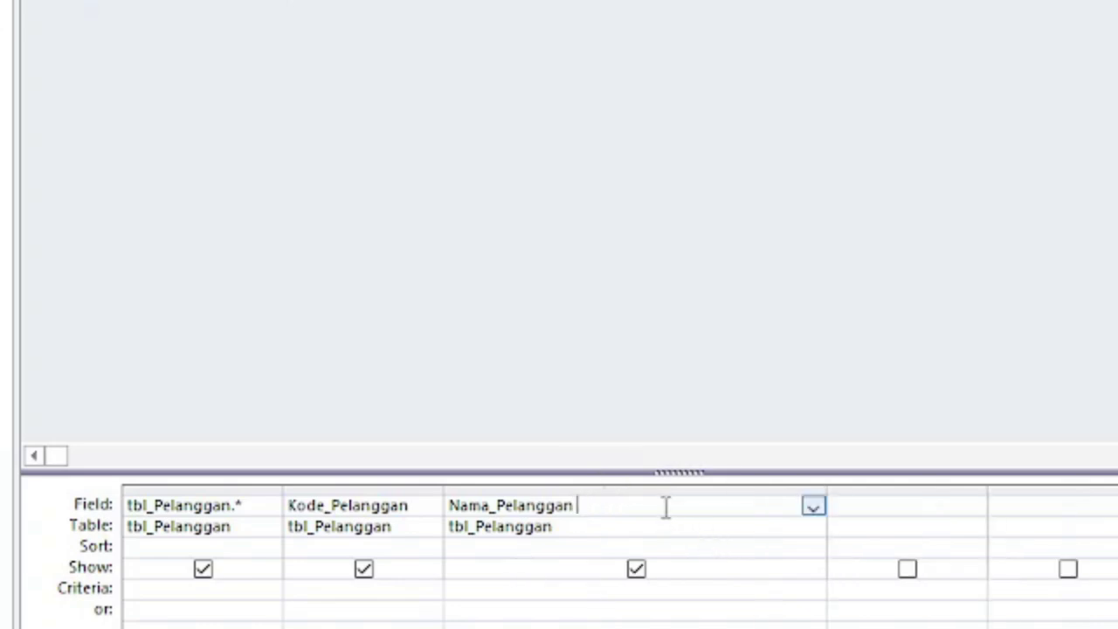
type("& \", \"")
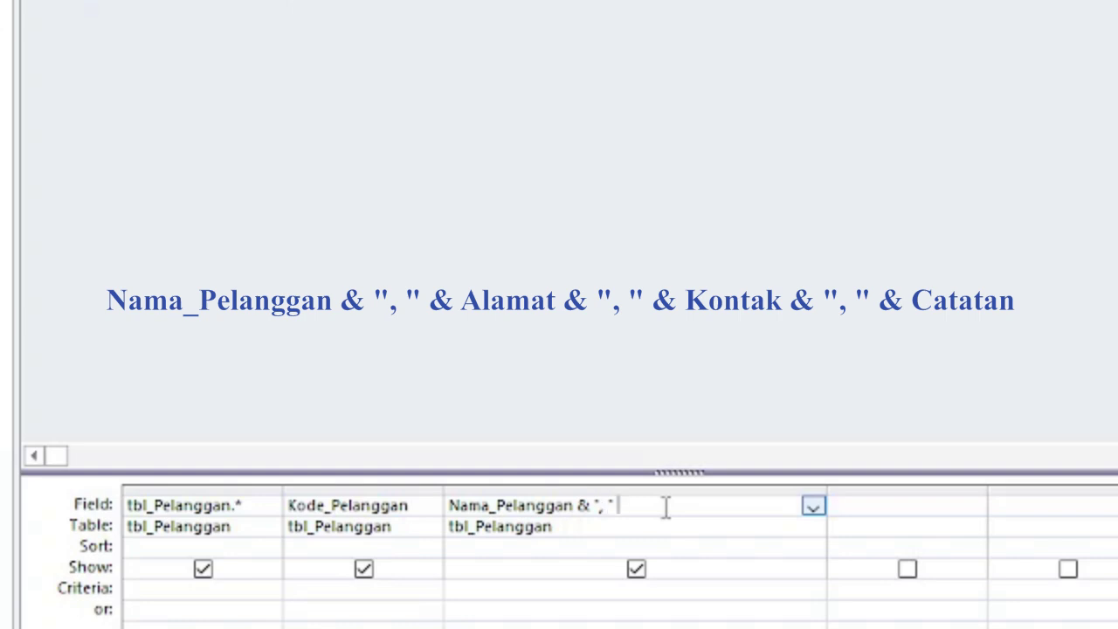
type(" &")
key("ctrl+v")
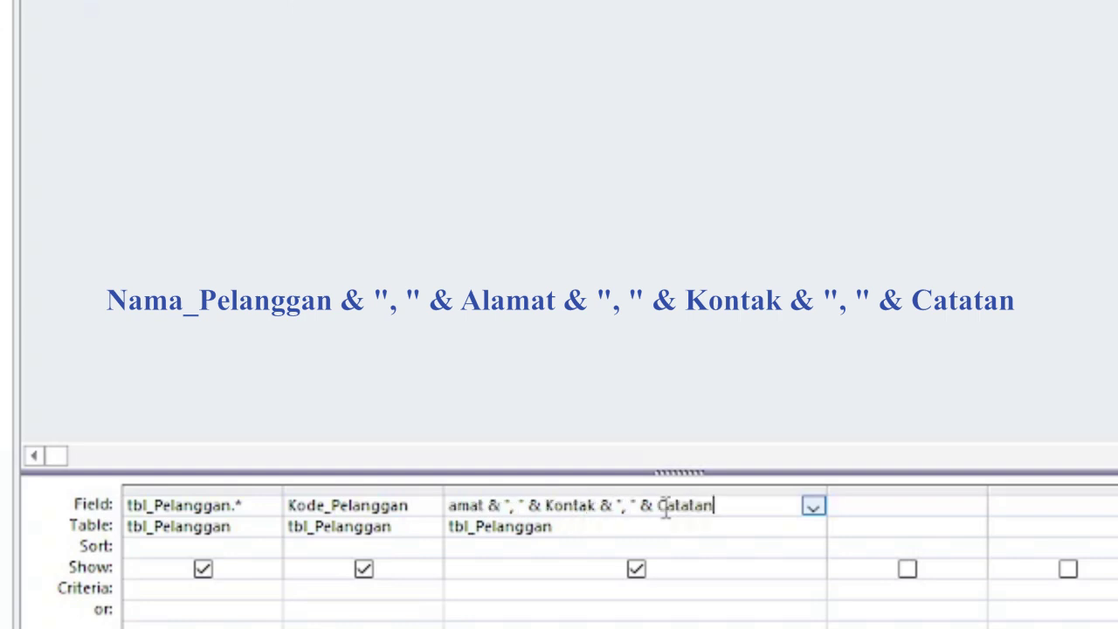
- Move the Nama_Pelanggan expression into the widened Kode_Pelanggan column, joining it to Kode_Pelanggan with & ", " &
key("shift+Home")
key("Delete")
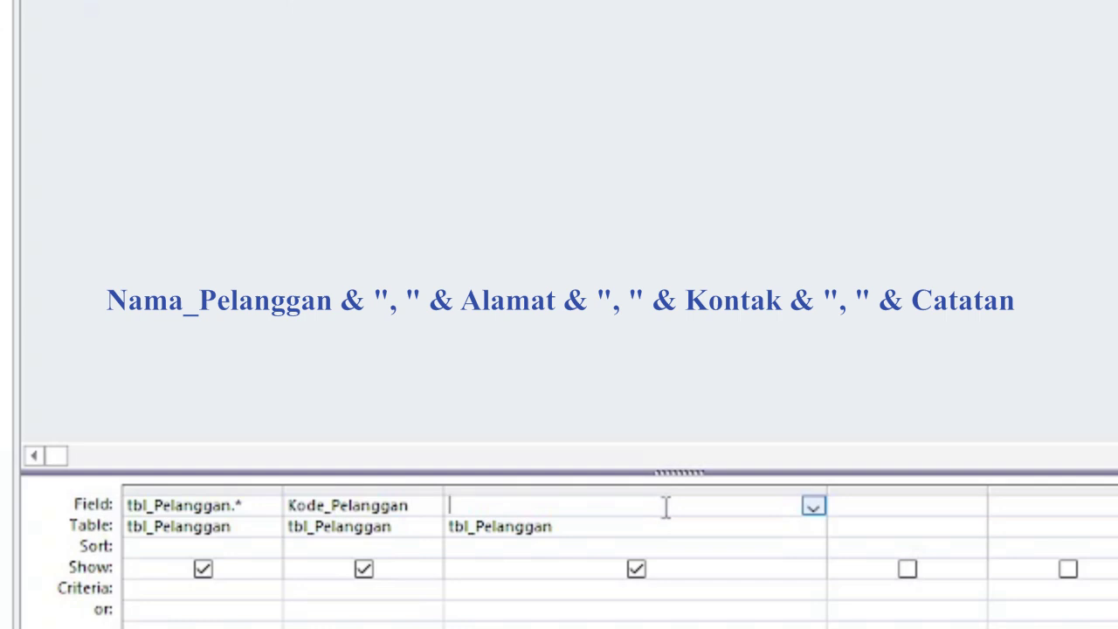
left_click(446, 487)
left_click_drag(446, 487, 649, 476)
left_click(428, 507)
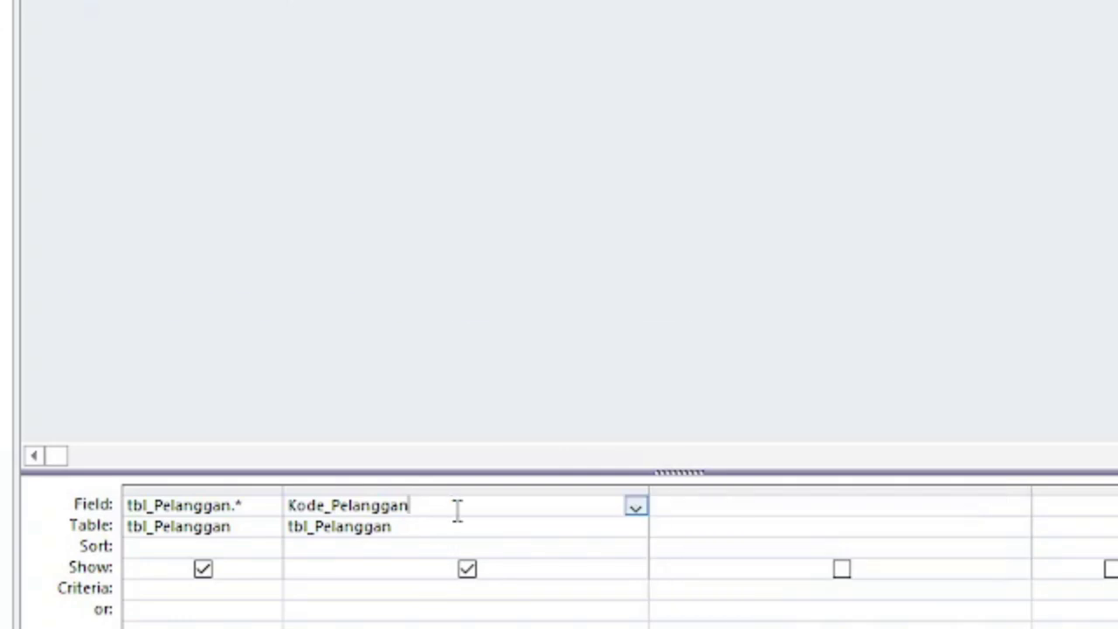
type("& \", \" &")
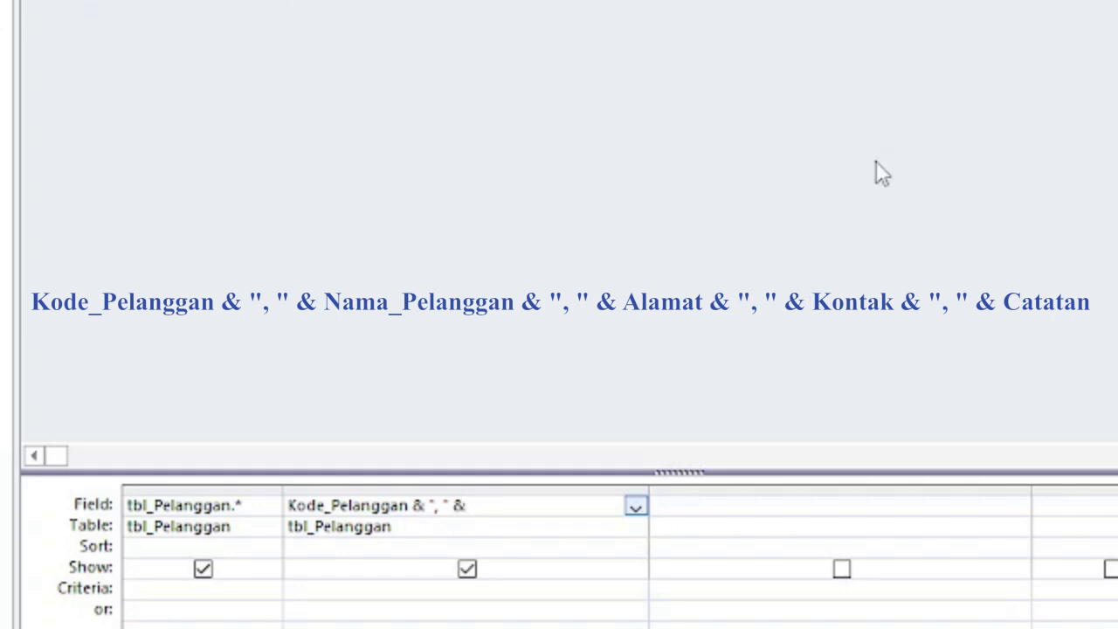
key("ctrl+v")
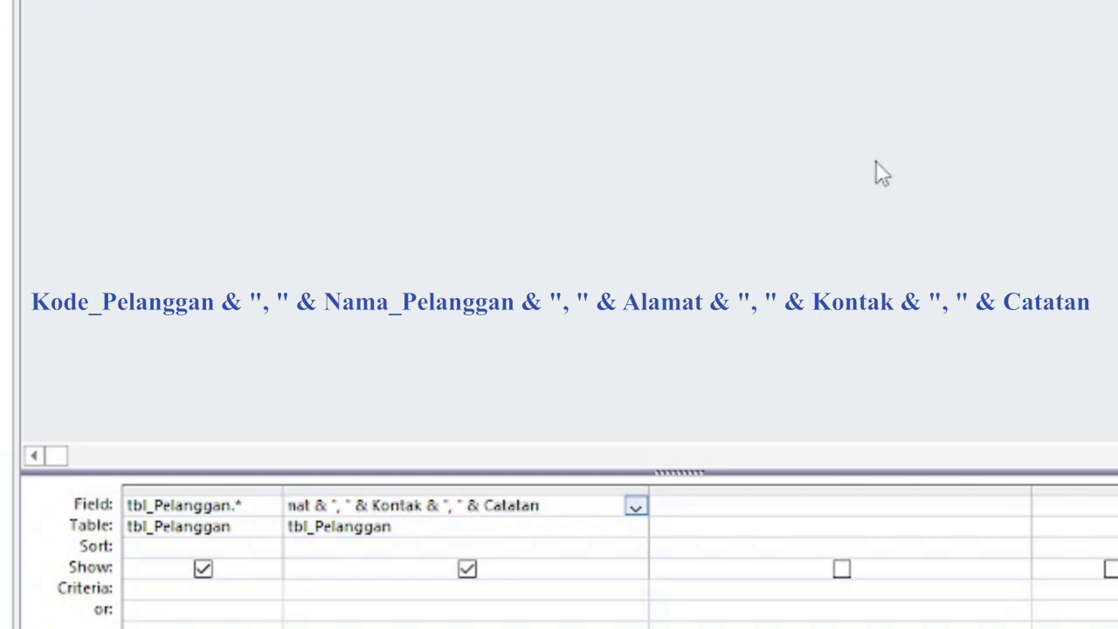
- Name the combined expression field Cari by prefixing it with "Cari:"
key("Home")
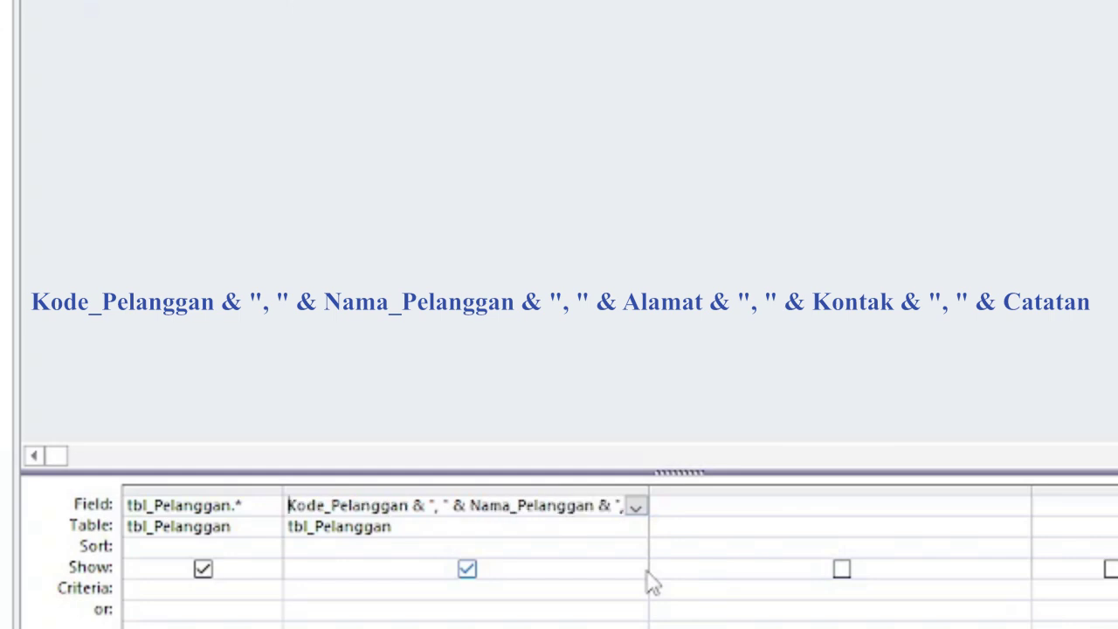
type("Cari")
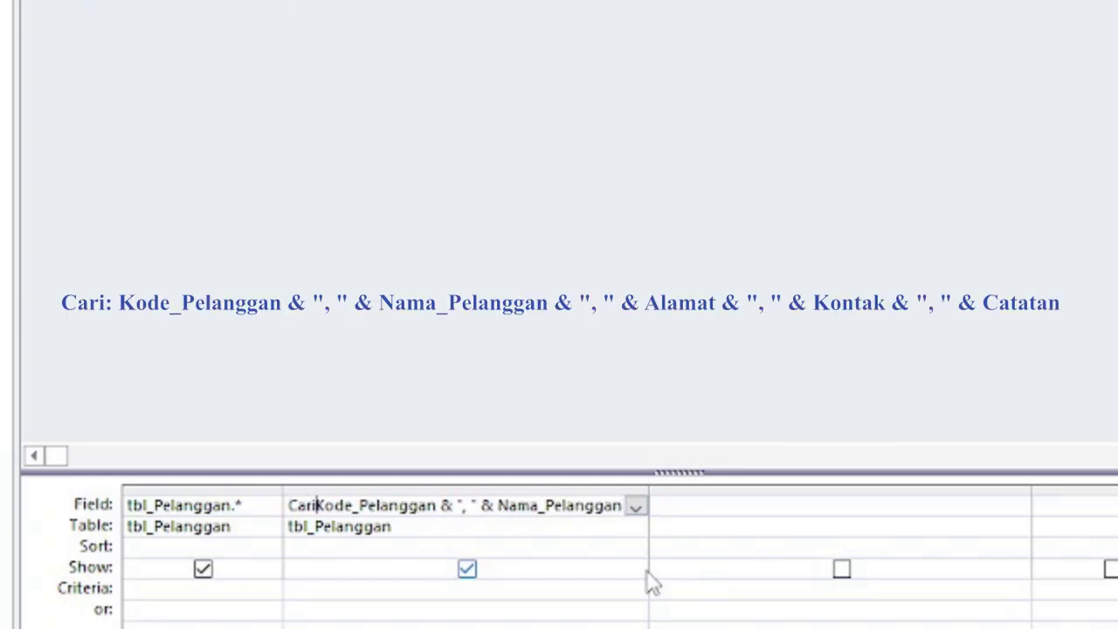
type(":")
key("Down")
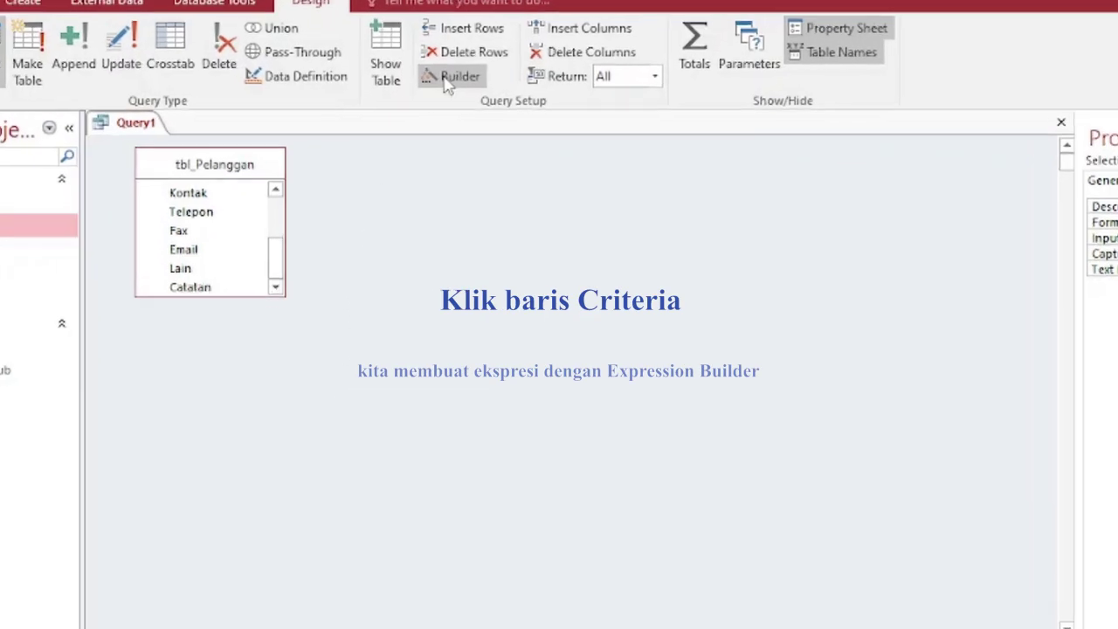
- Open the Expression Builder for the Cari field's criteria, enlarge it, and insert the txtCari control of frm_Pelanggan
left_click(503, 77)
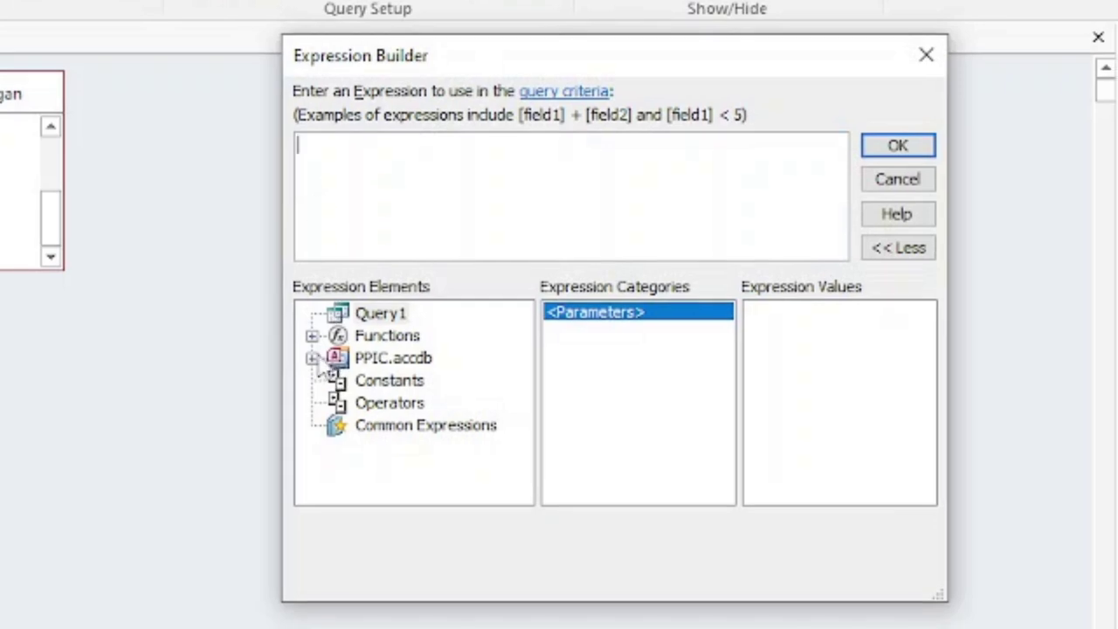
left_click(344, 372)
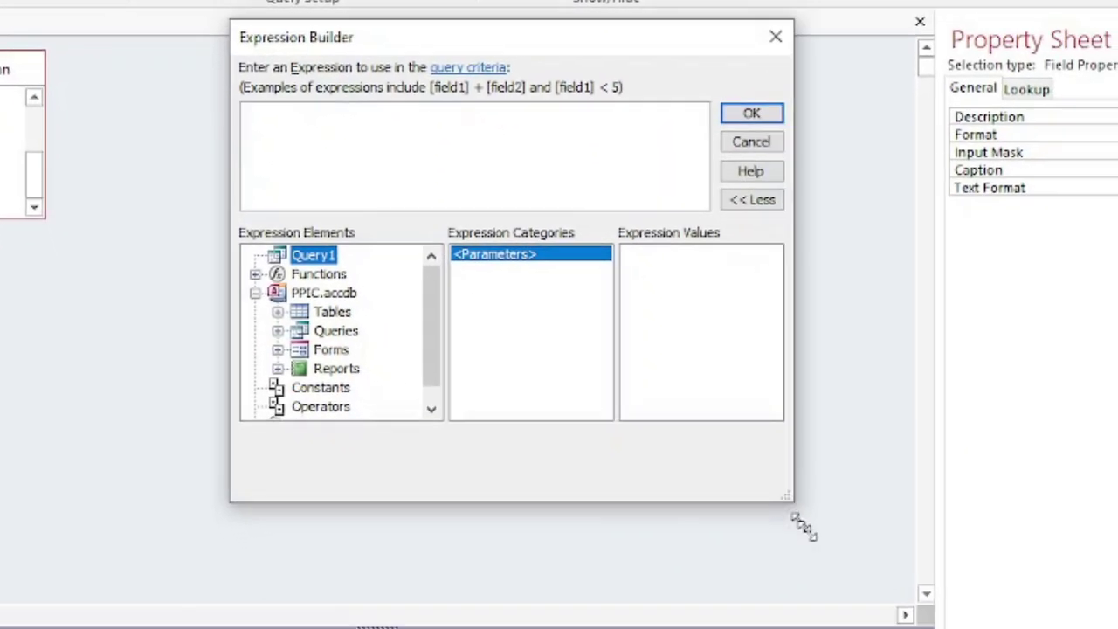
left_click_drag(804, 526, 1001, 628)
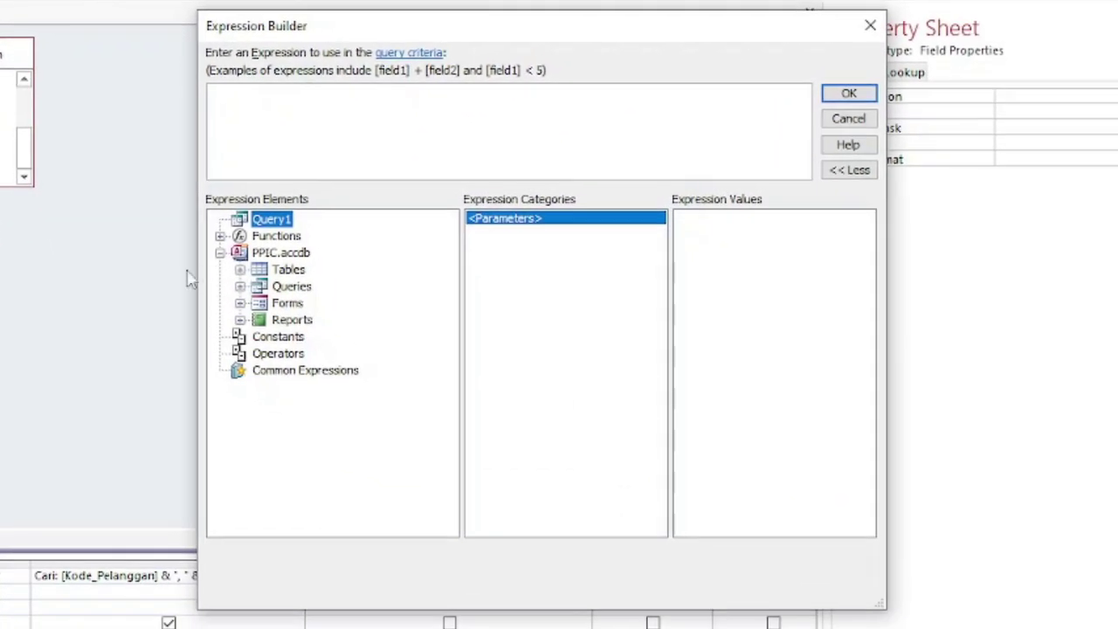
left_click(240, 303)
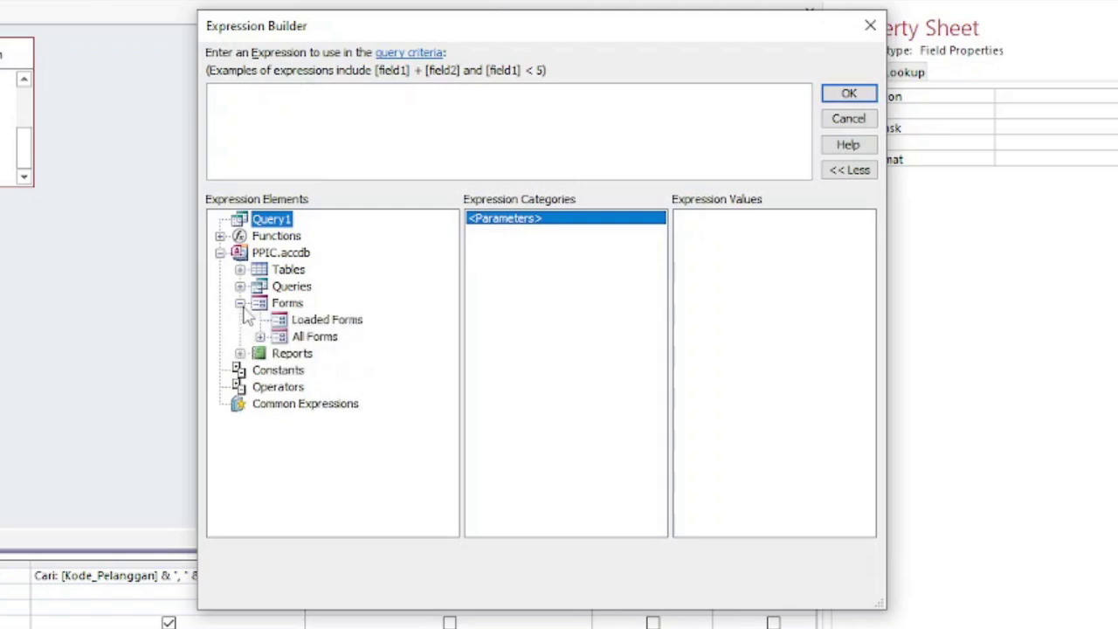
left_click(261, 337)
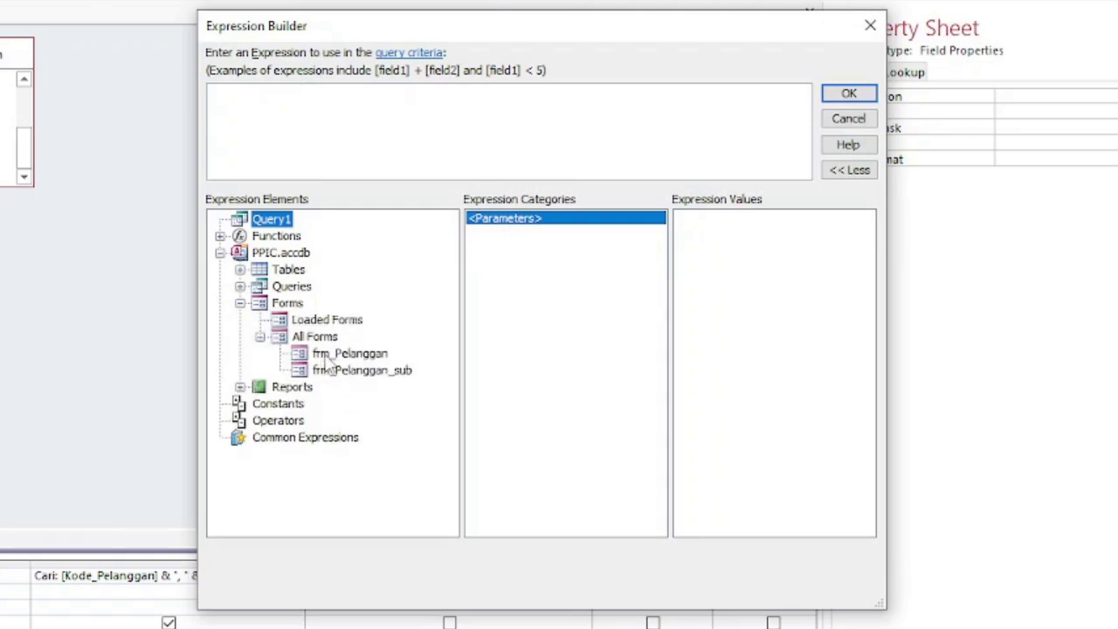
left_click(327, 354)
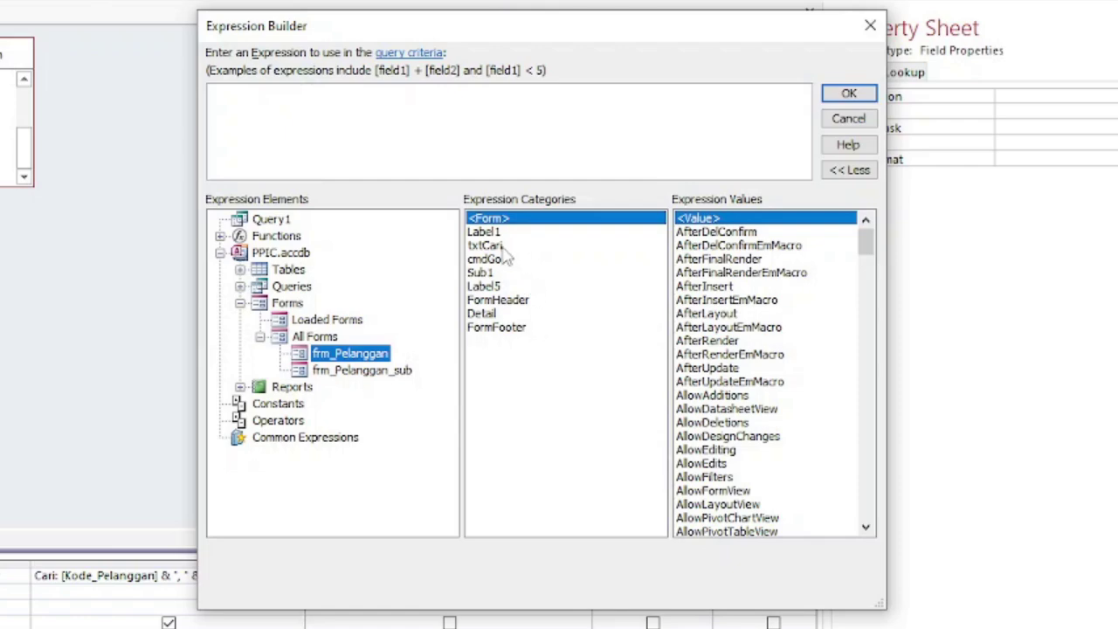
double_click(503, 248)
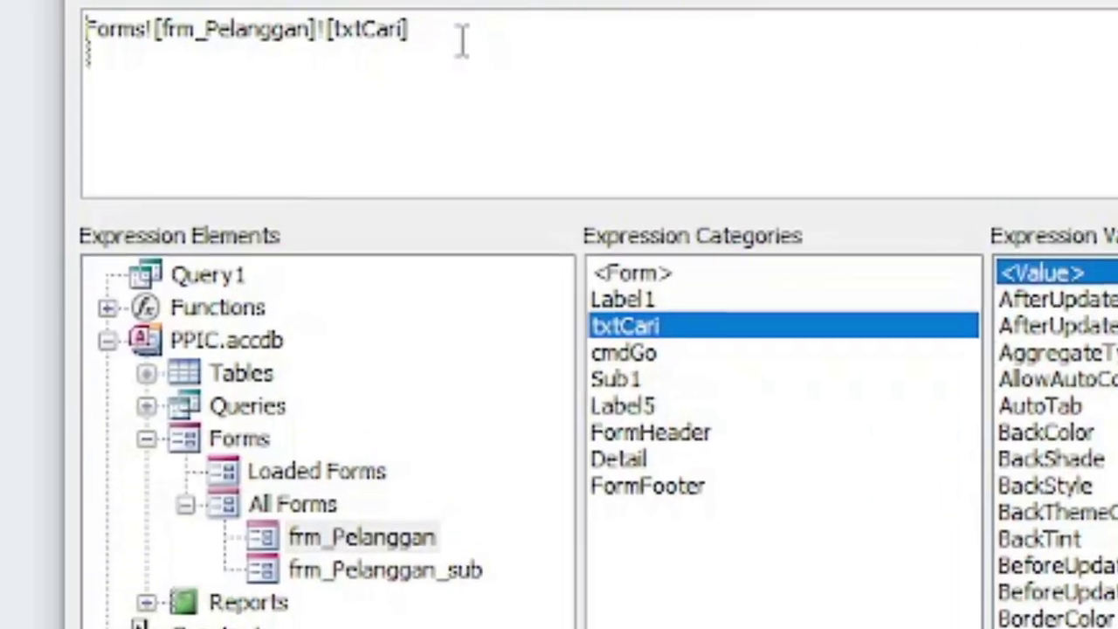
- Complete the Cari criteria as Liken "*" & Forms![frm_Pelanggan]![txtCari] & "*" and accept the expression
type("Liken ")
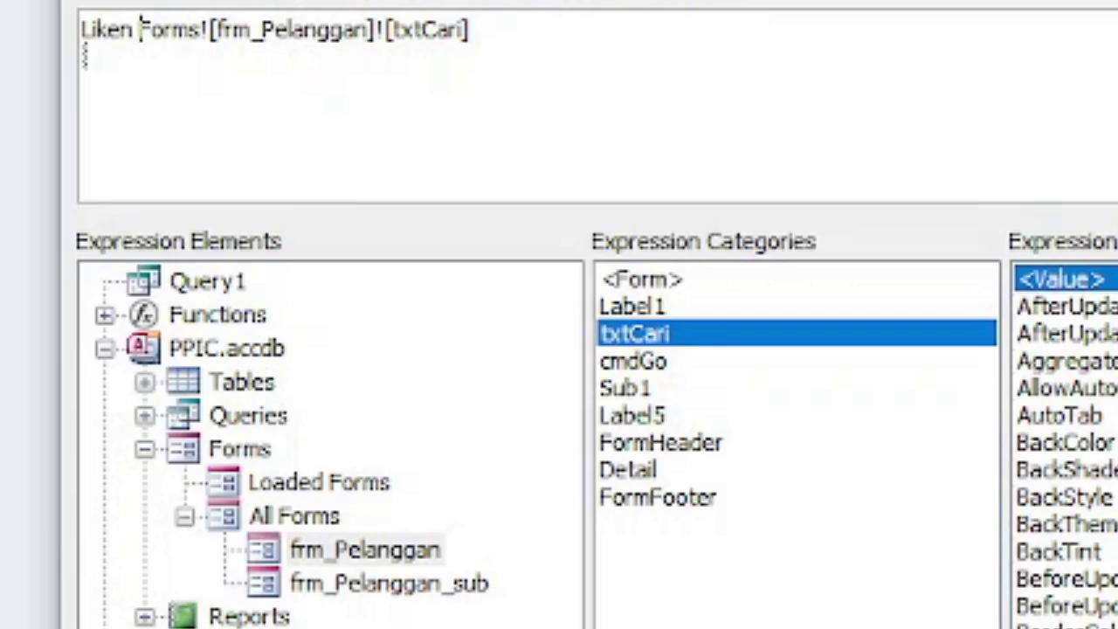
type("\"")
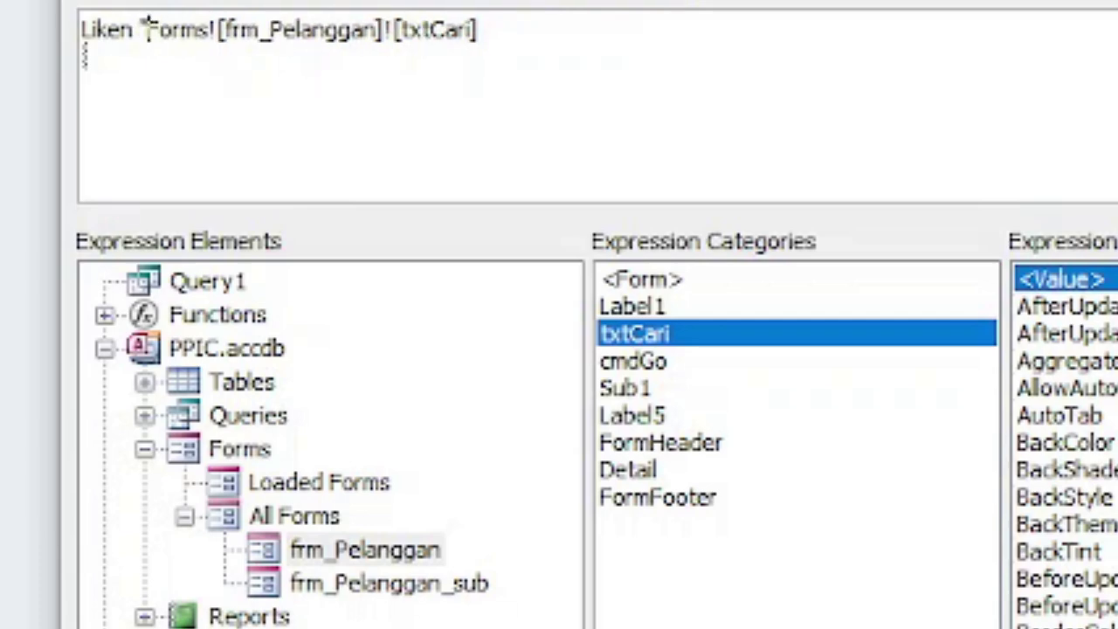
type("*\"")
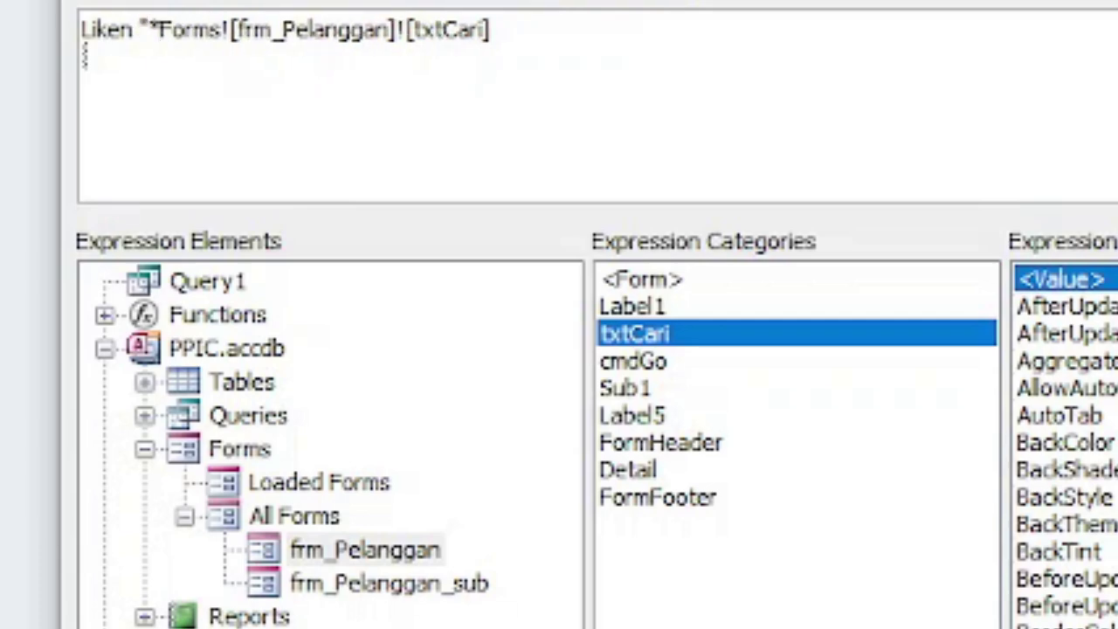
type(" &")
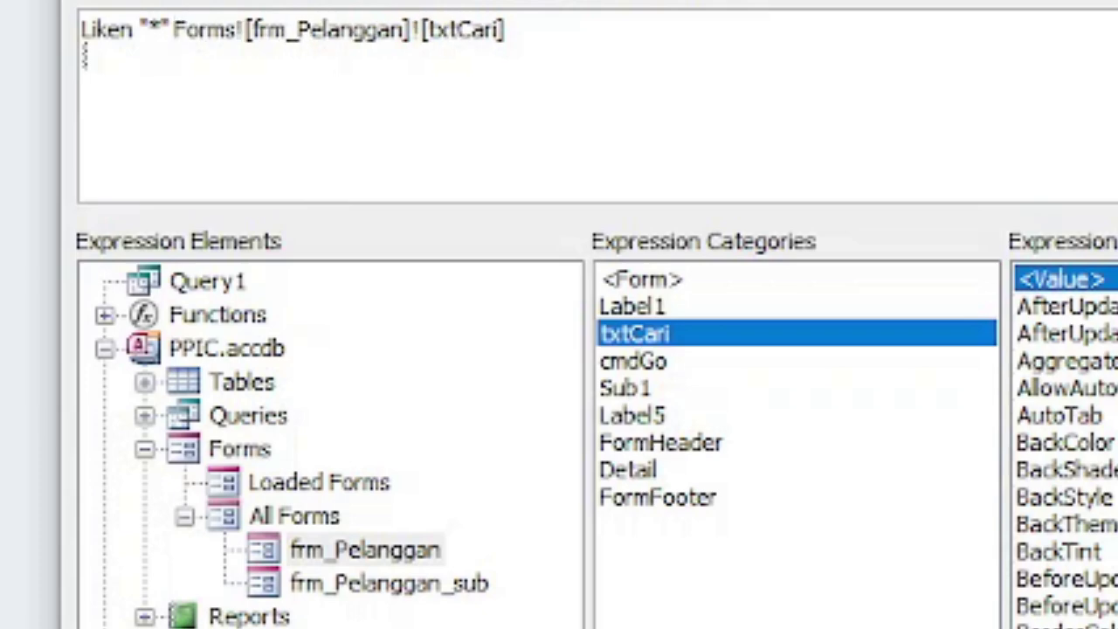
key("End")
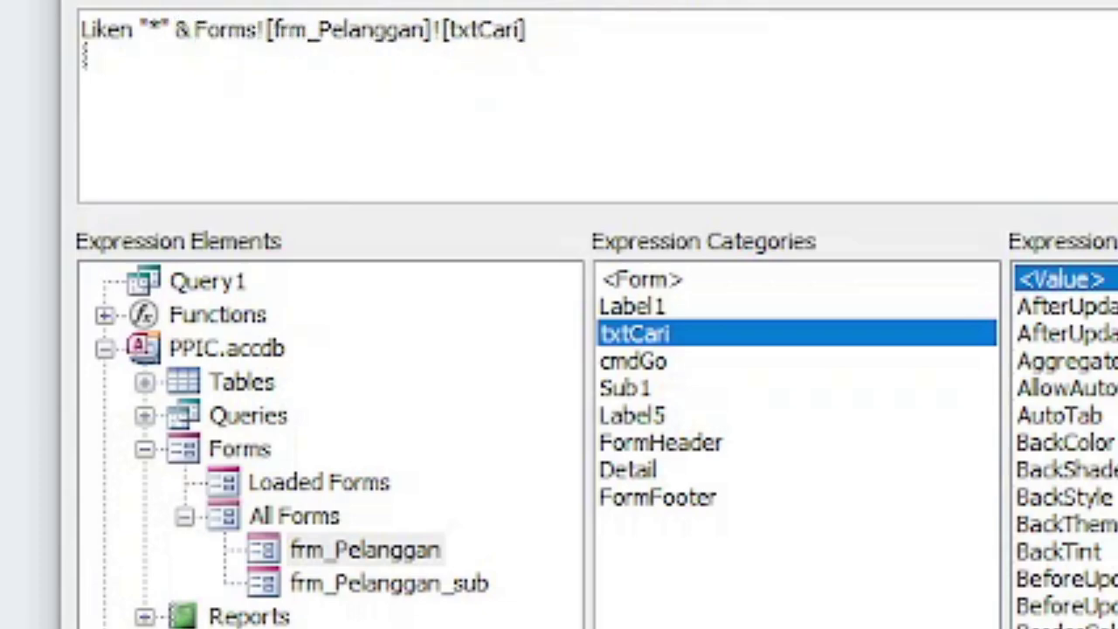
type("& \"*\"")
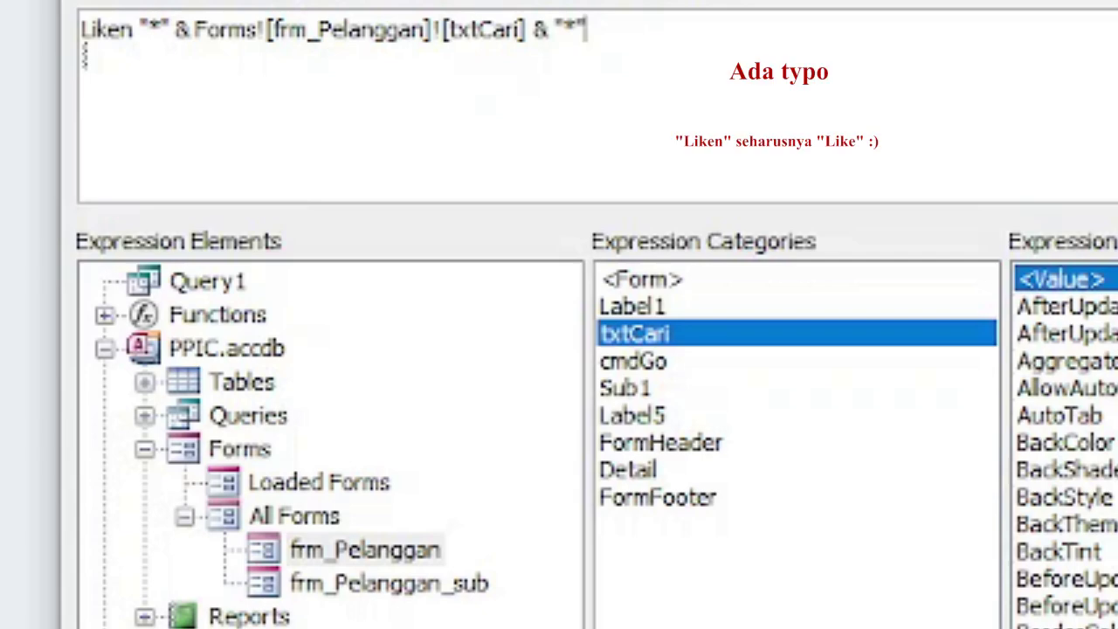
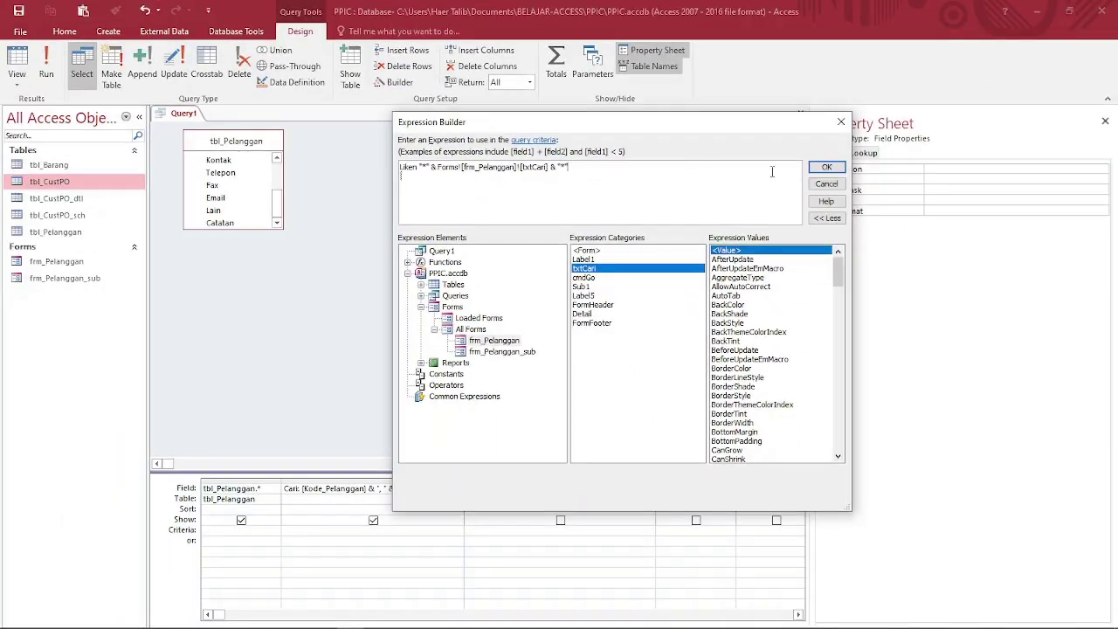
left_click(826, 167)
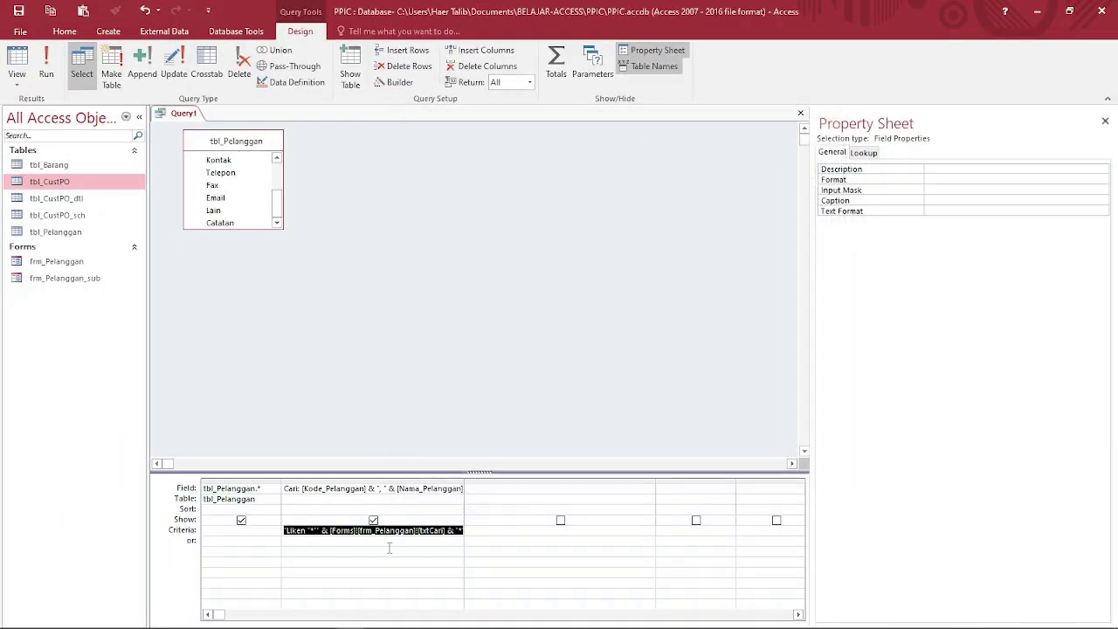
left_click(389, 548)
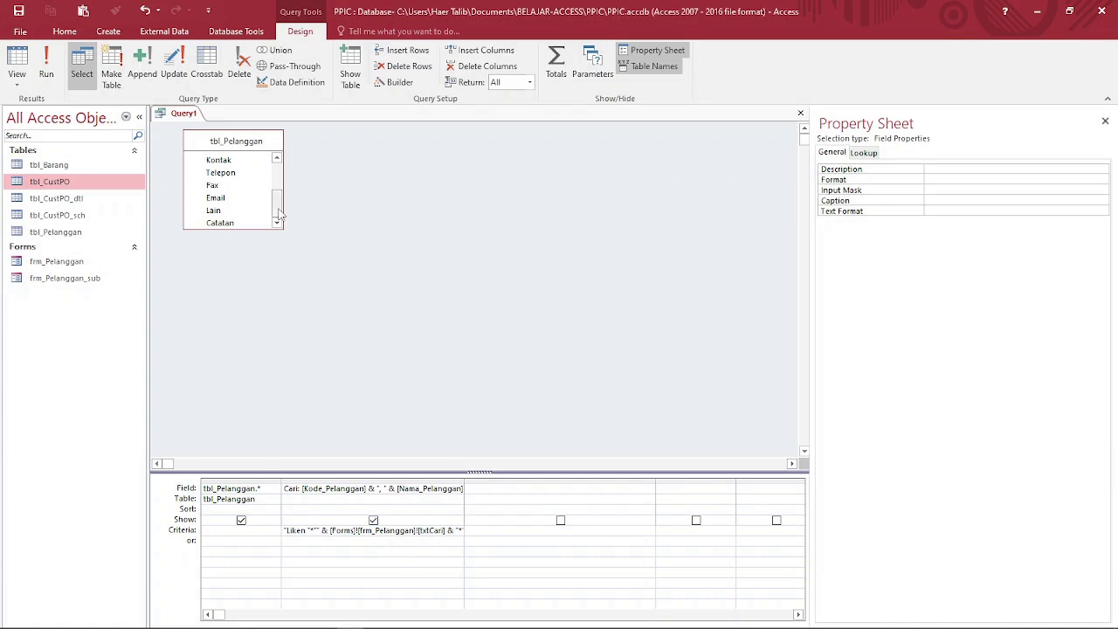
- Add Nama_Pelanggan as a query field sorted Ascending and exclude it from the shown output
left_click_drag(277, 206, 277, 174)
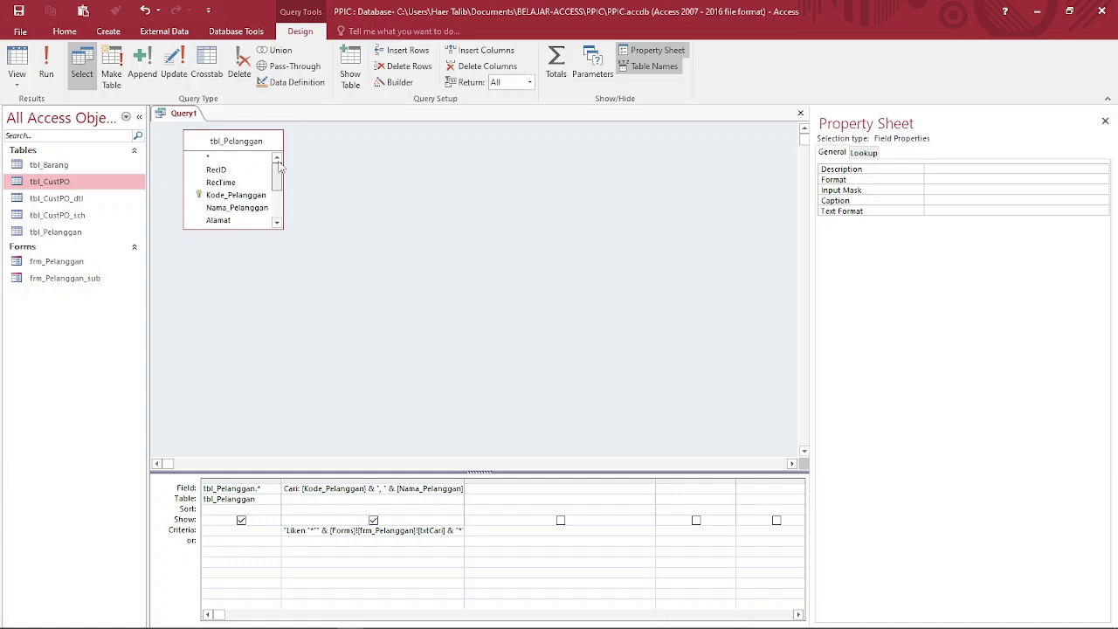
left_click(232, 195)
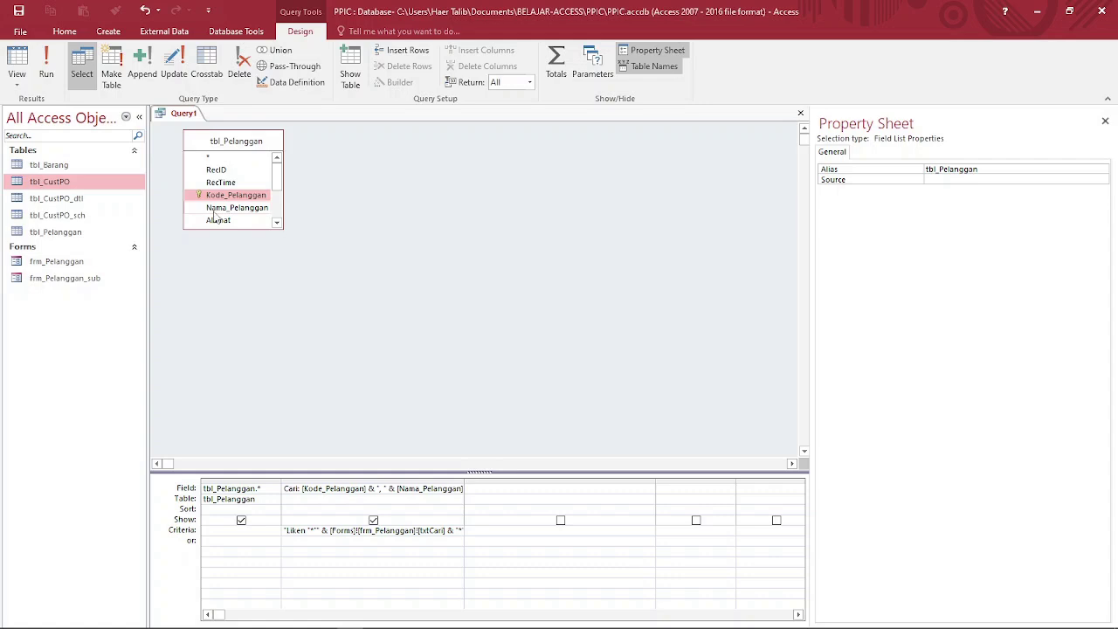
left_click_drag(217, 207, 594, 515)
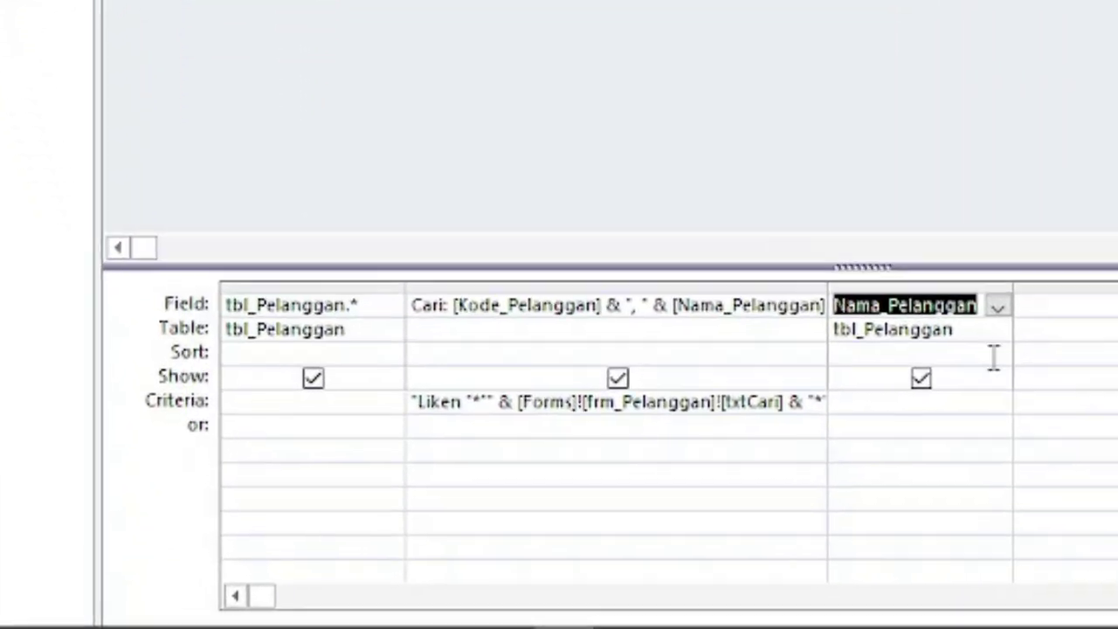
left_click(996, 354)
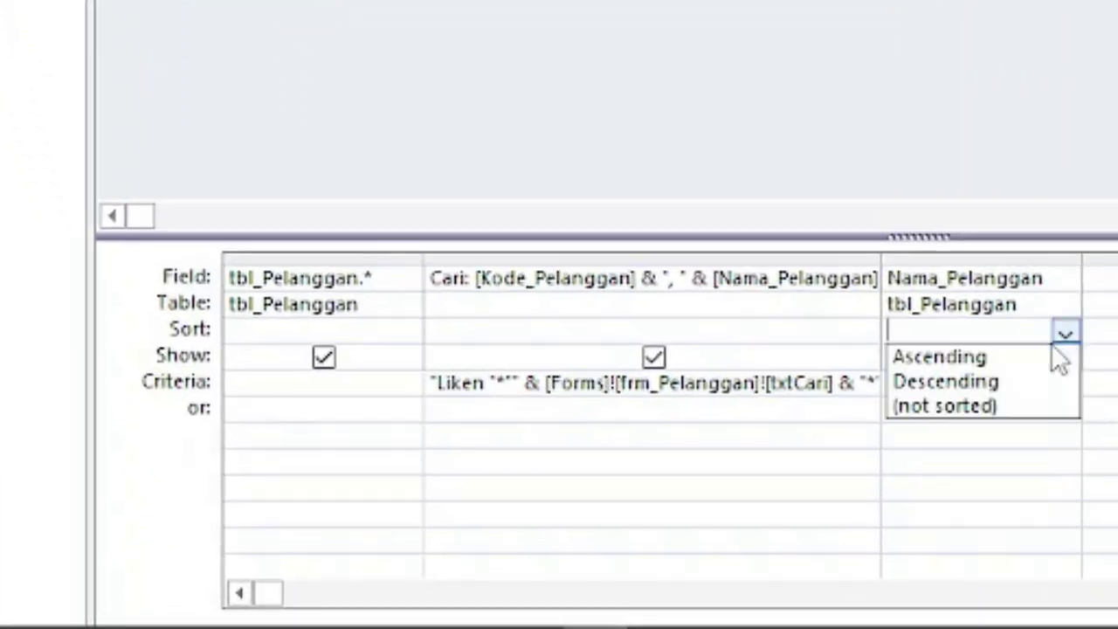
left_click(975, 382)
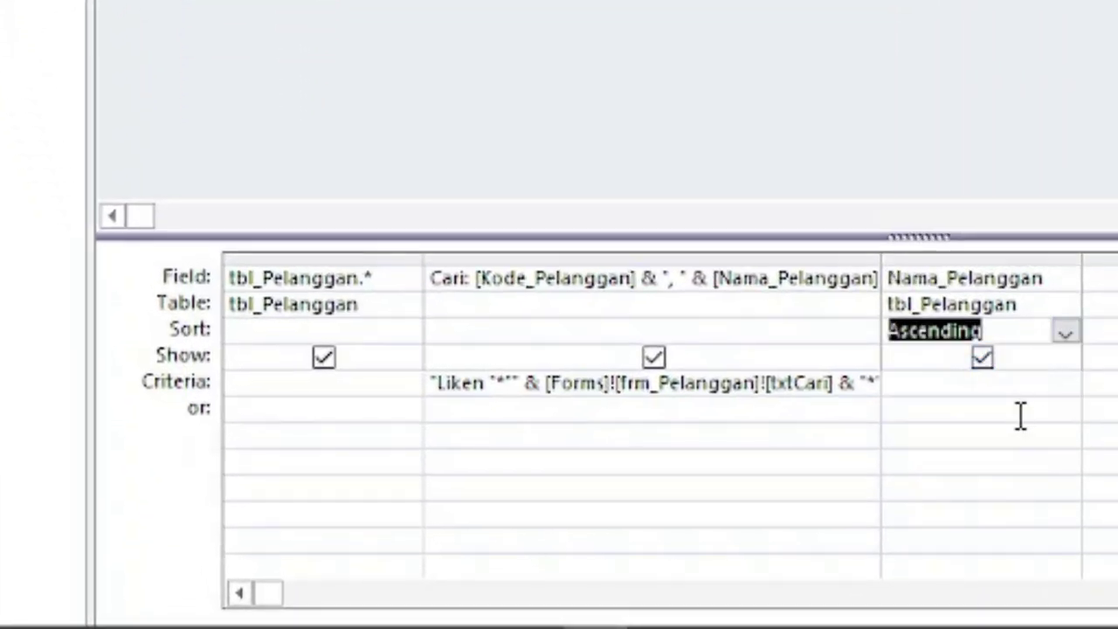
left_click(980, 358)
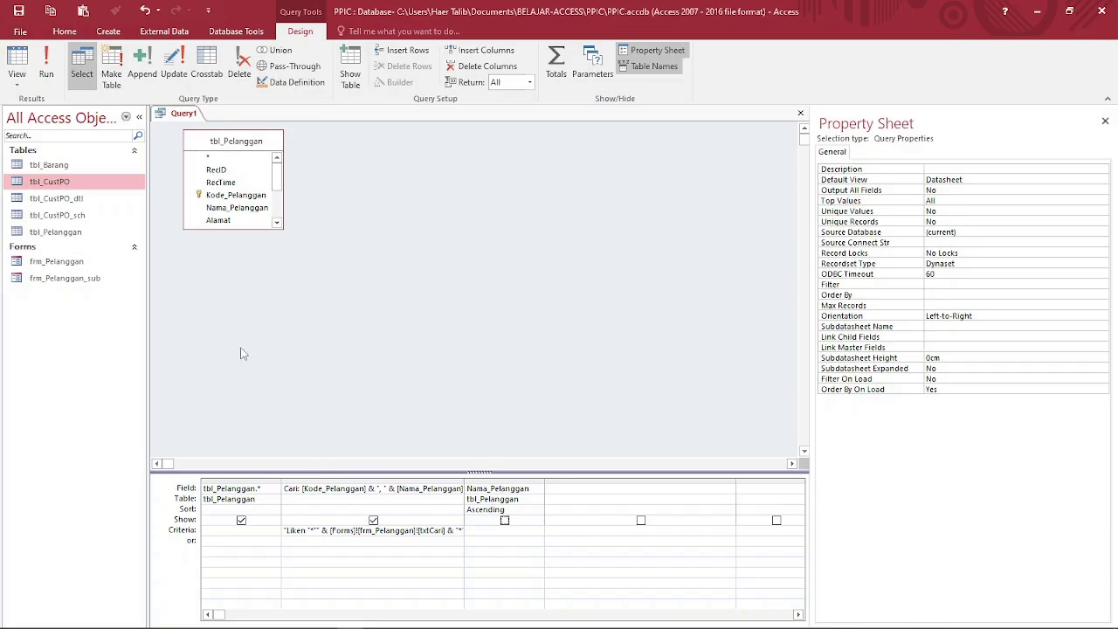
- Save the query as qry_Pelanggan_sub and close it
left_click(19, 10)
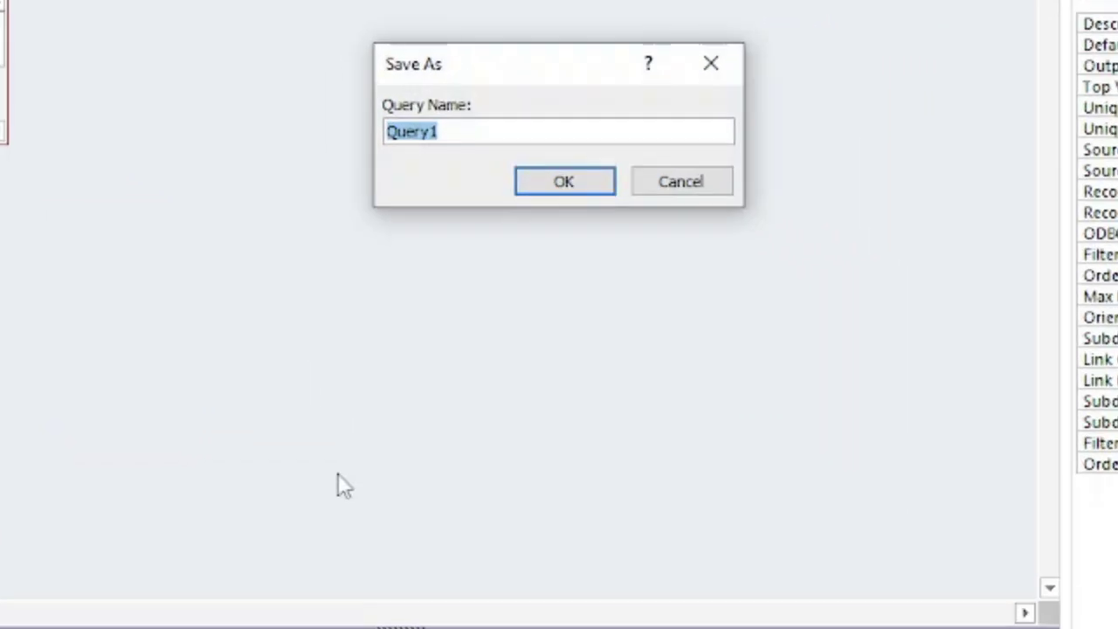
type("qry_Pelangga")
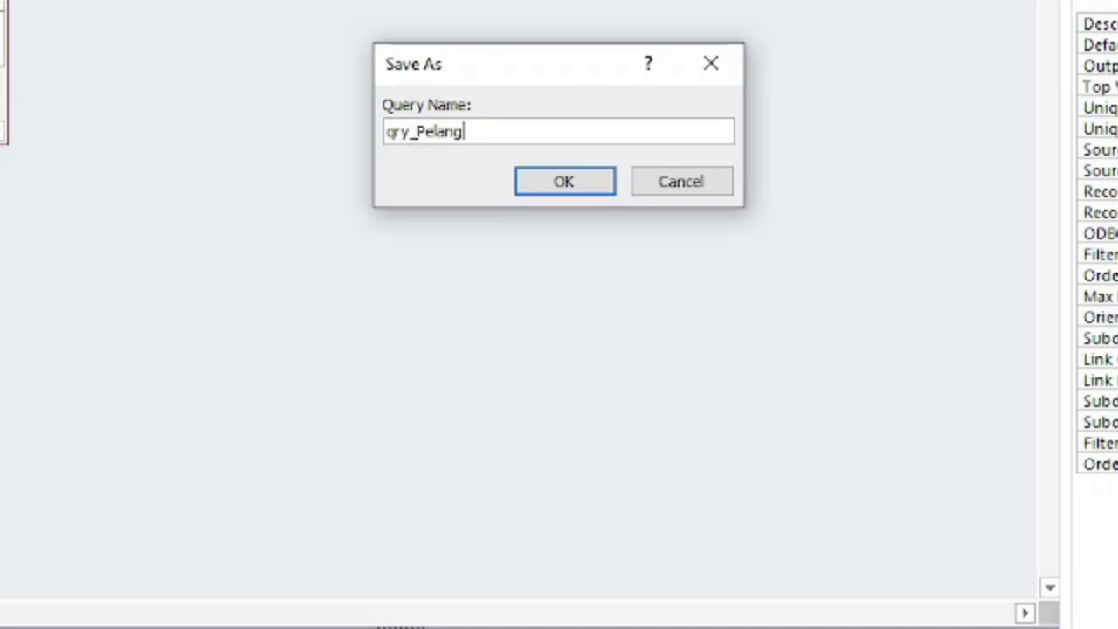
type("n")
type("_sub")
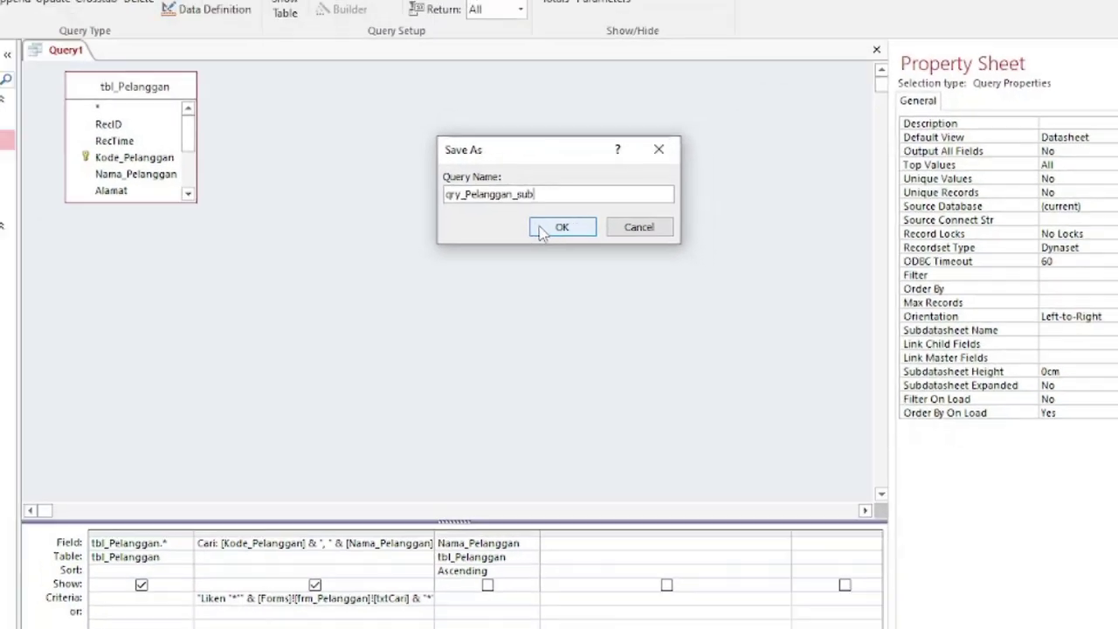
left_click(559, 225)
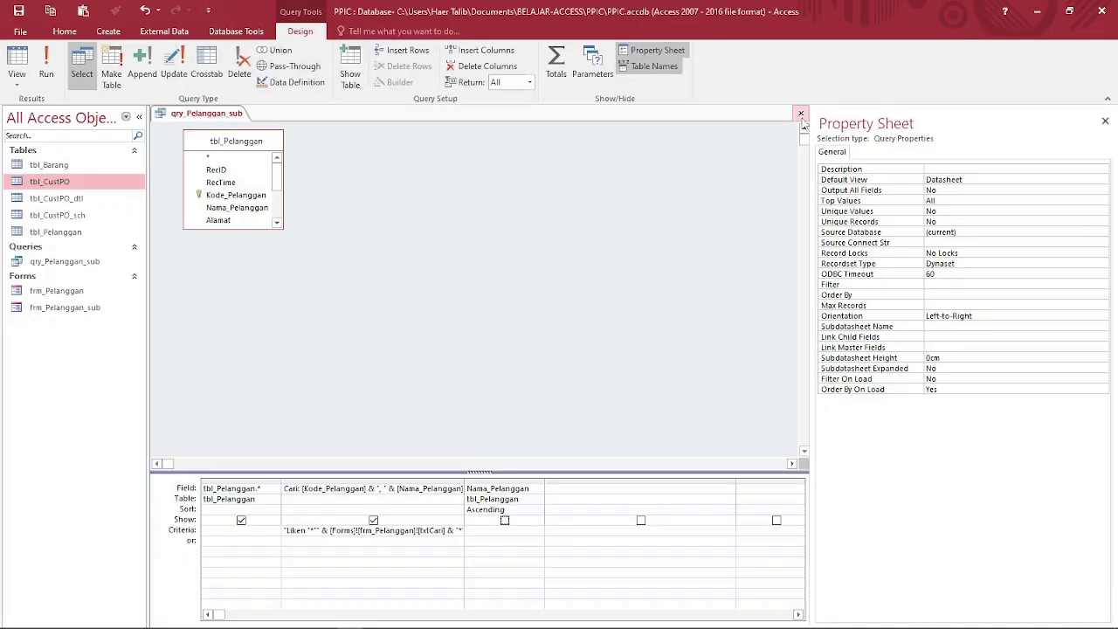
left_click(800, 114)
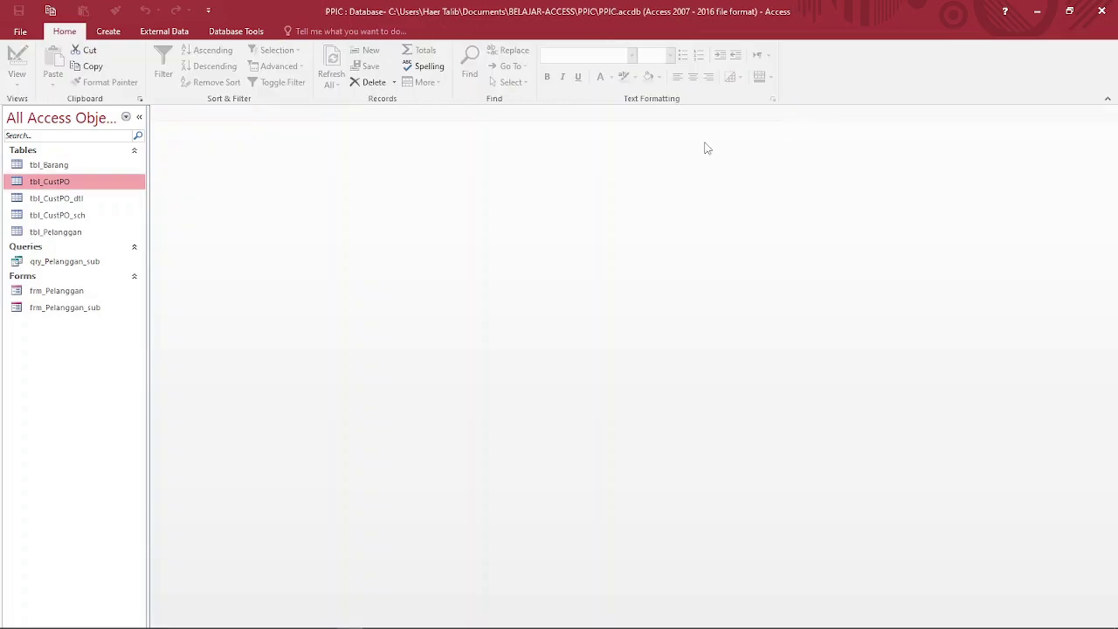
- Set the Record Source of the frm_Pelanggan_sub form to qry_Pelanggan_sub, then save and close the form
right_click(66, 311)
left_click(102, 352)
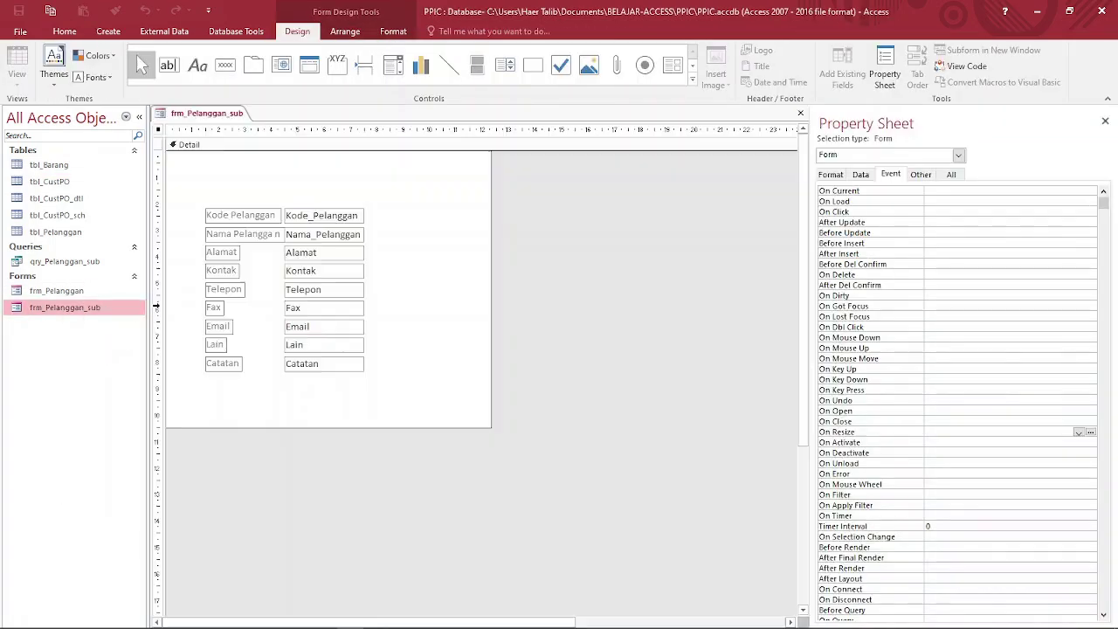
left_click(860, 176)
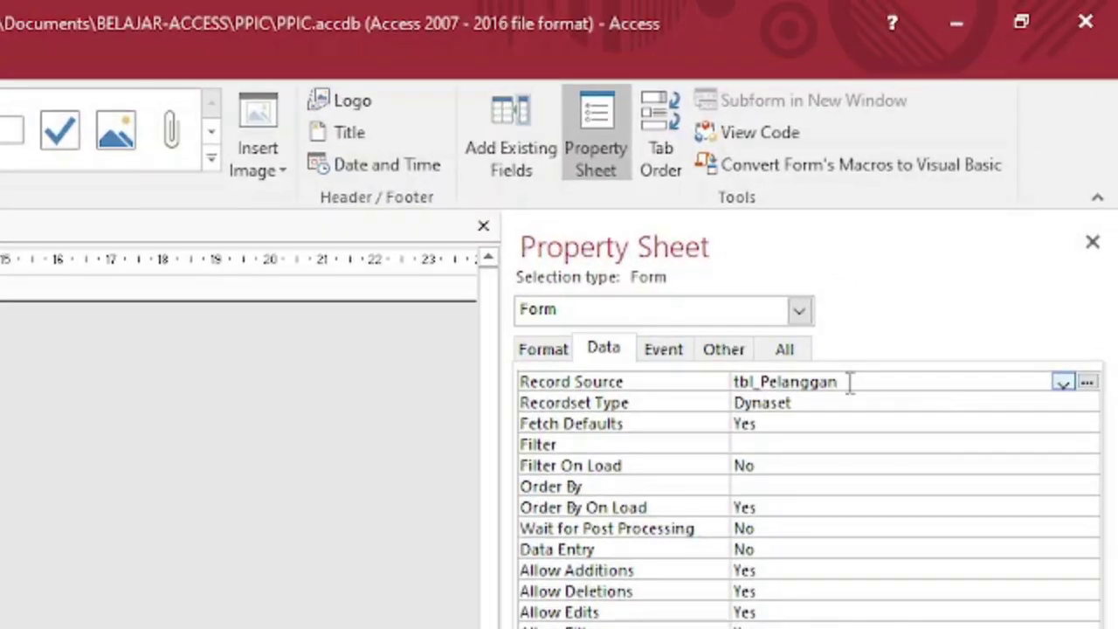
left_click(1062, 384)
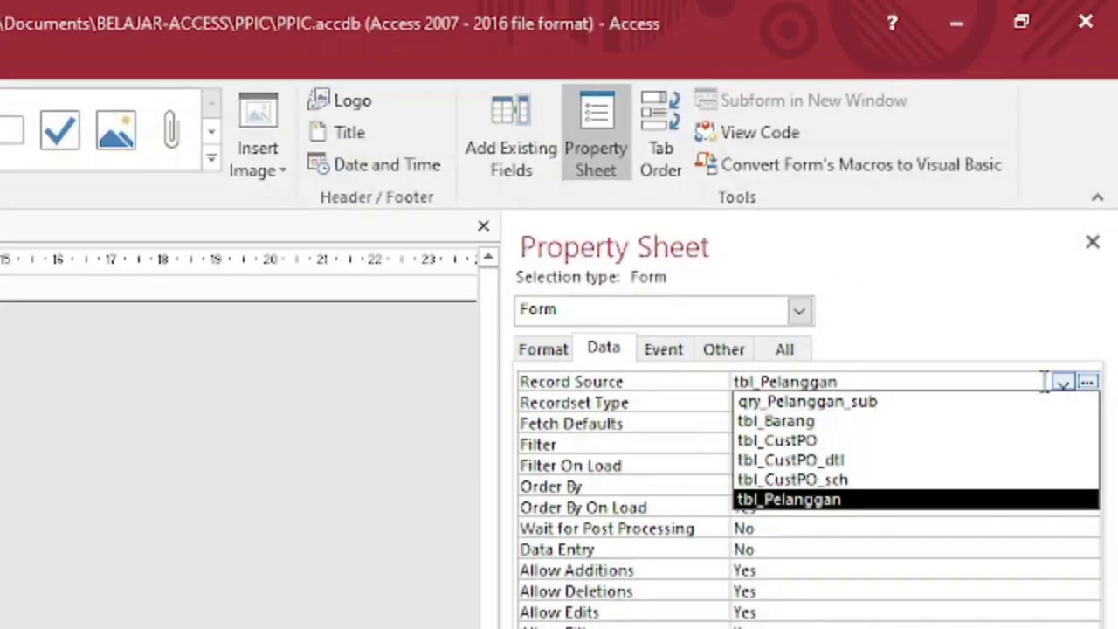
left_click(992, 403)
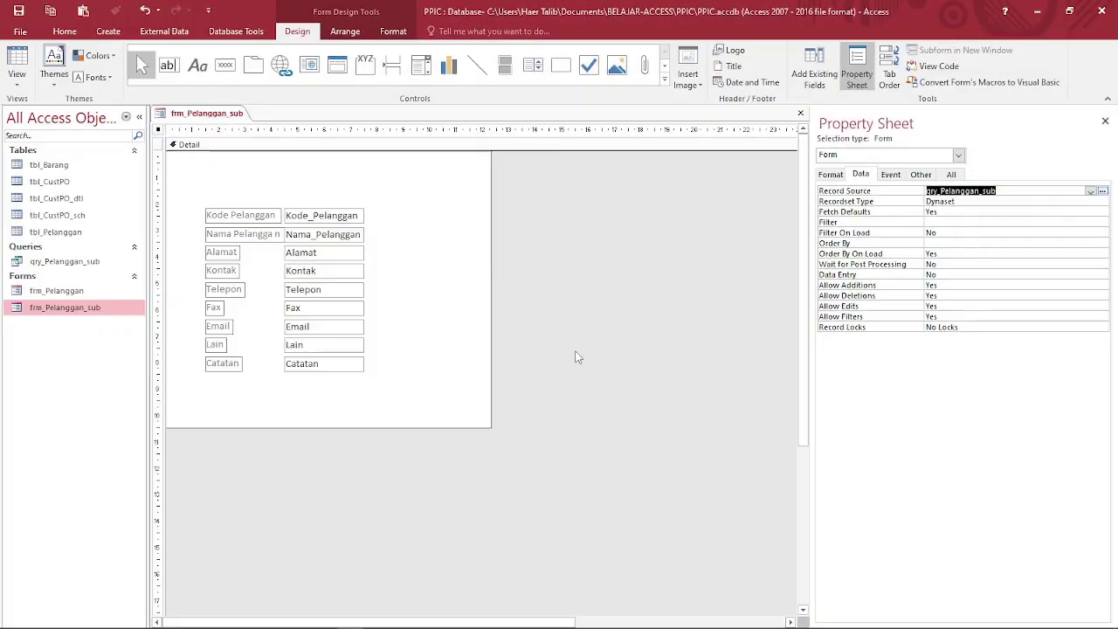
left_click(800, 113)
left_click(507, 360)
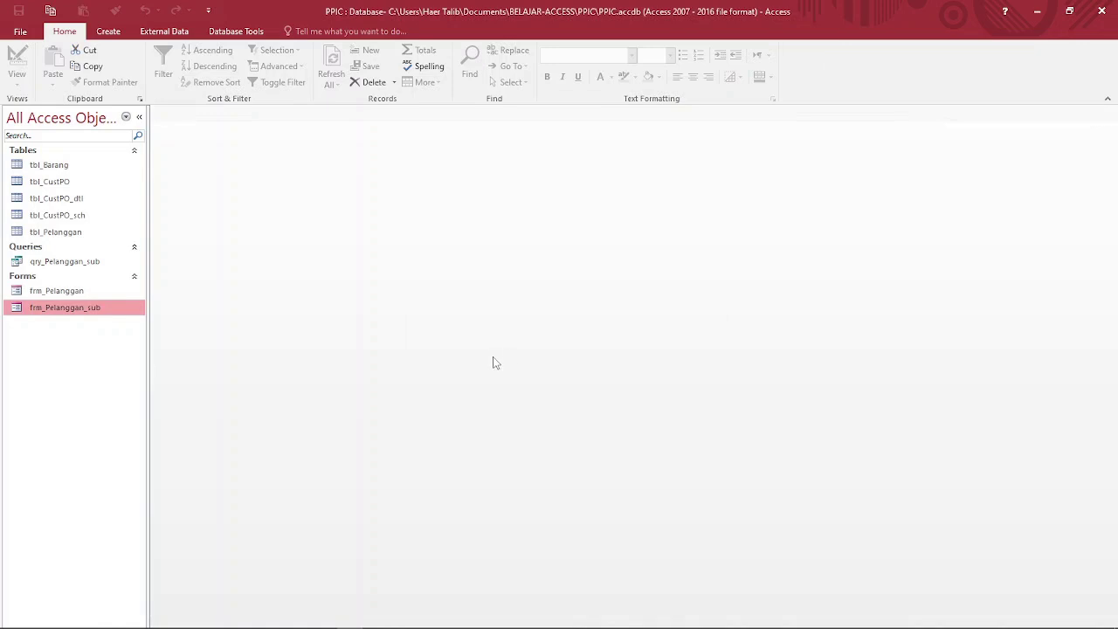
- Open frm_Pelanggan in Design View and create an On Click event procedure for the cmdGo button
right_click(63, 291)
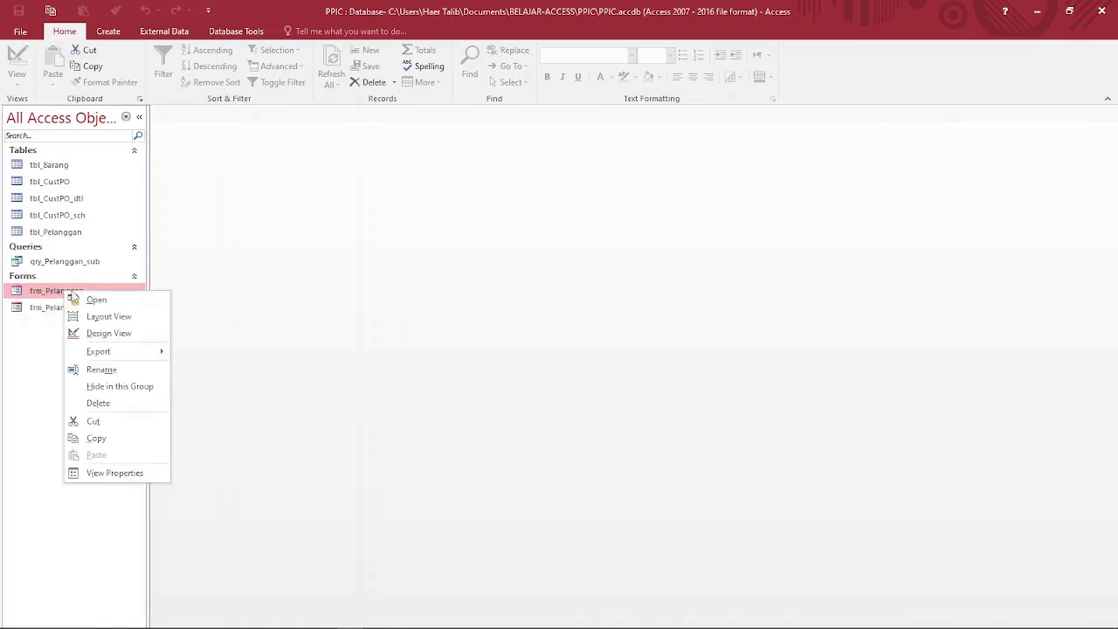
left_click(108, 334)
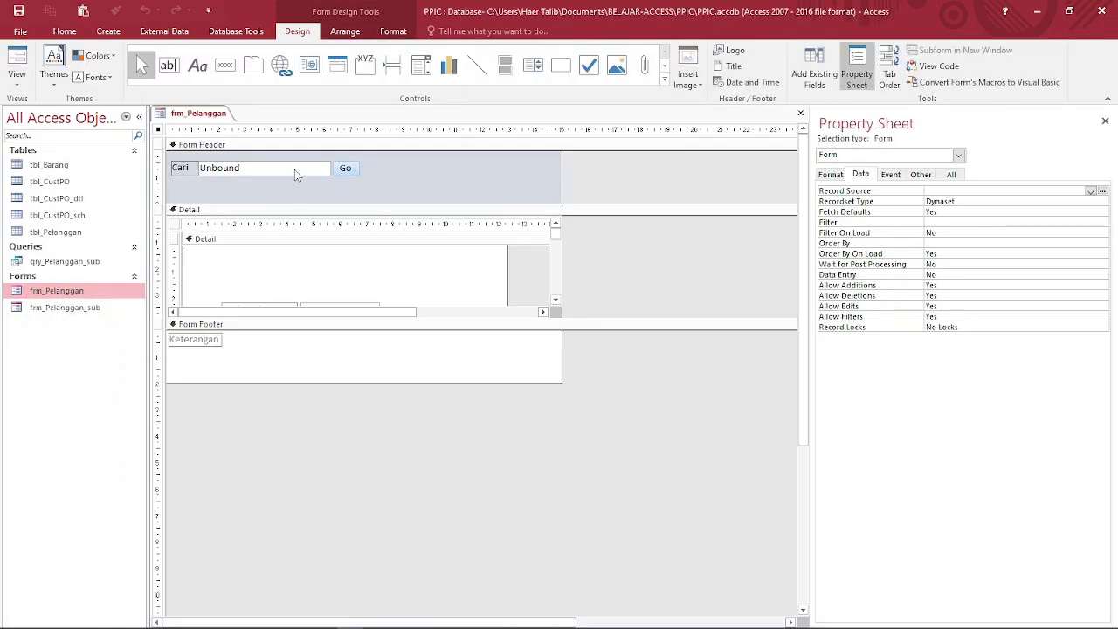
left_click(295, 170)
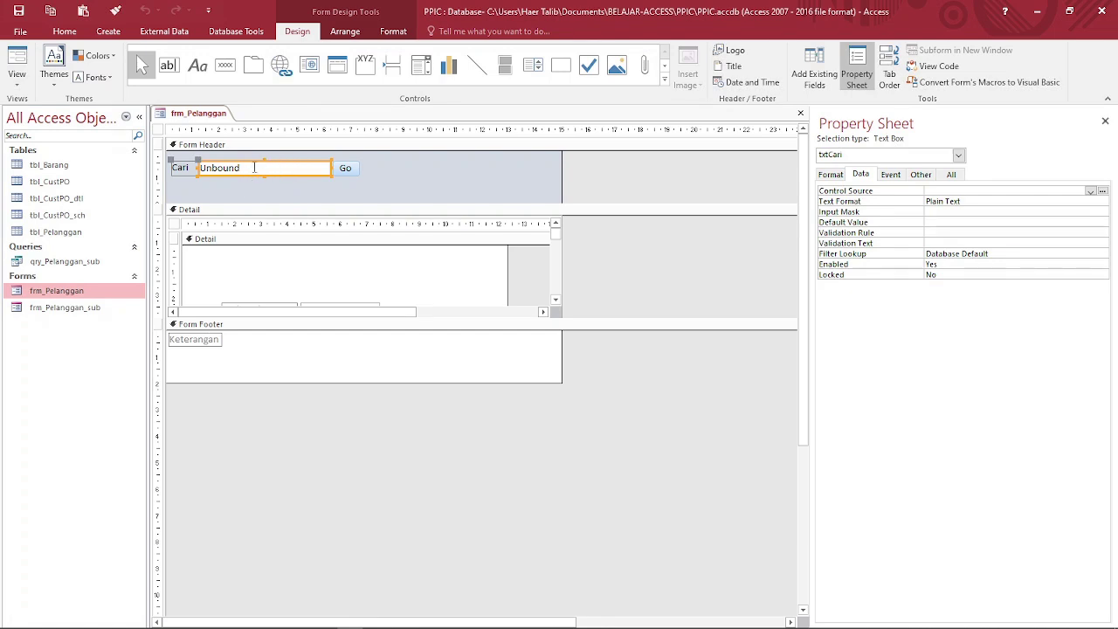
left_click(347, 169)
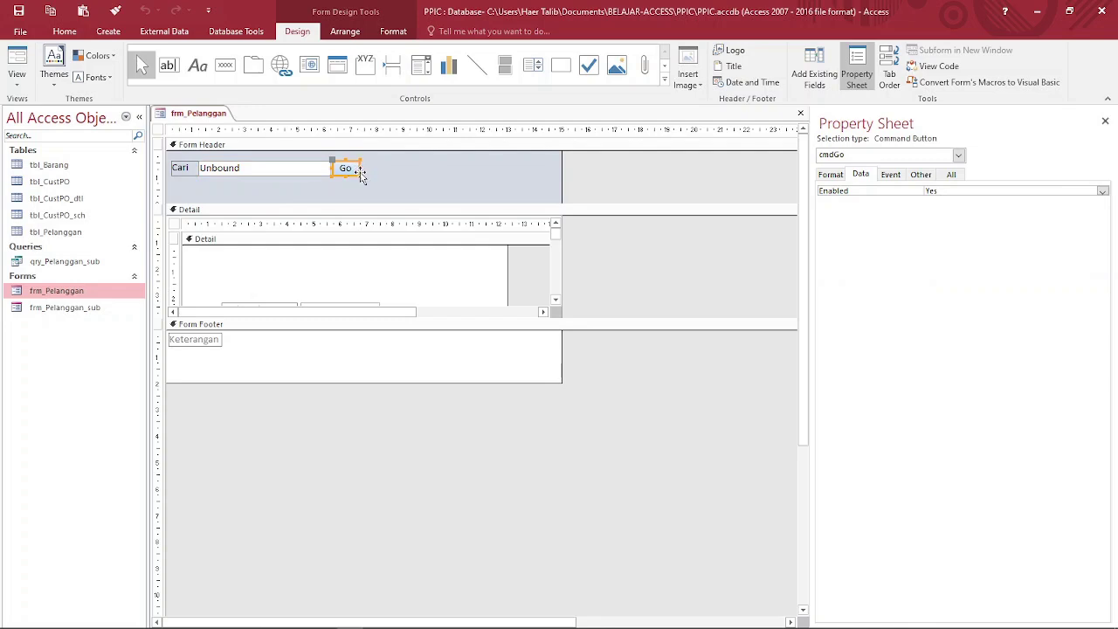
left_click(896, 176)
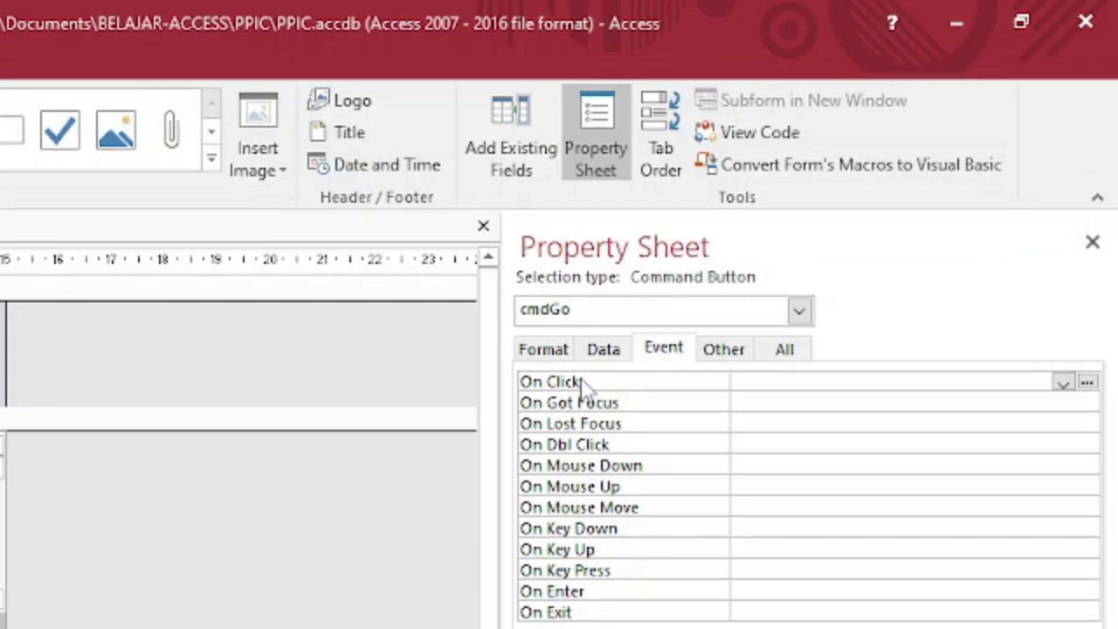
double_click(584, 384)
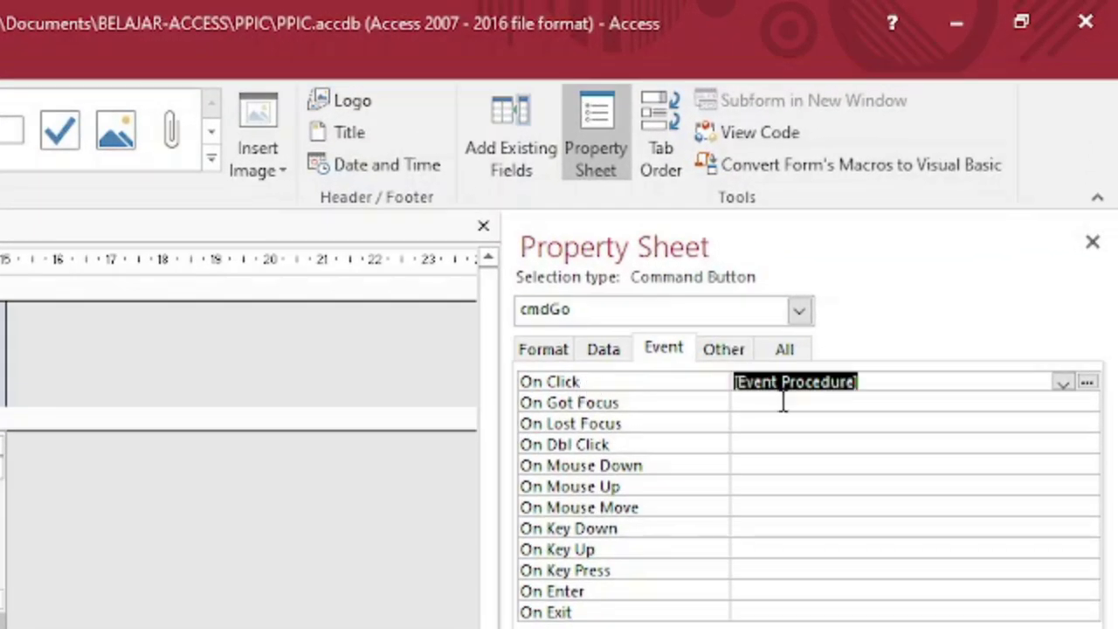
left_click(1087, 383)
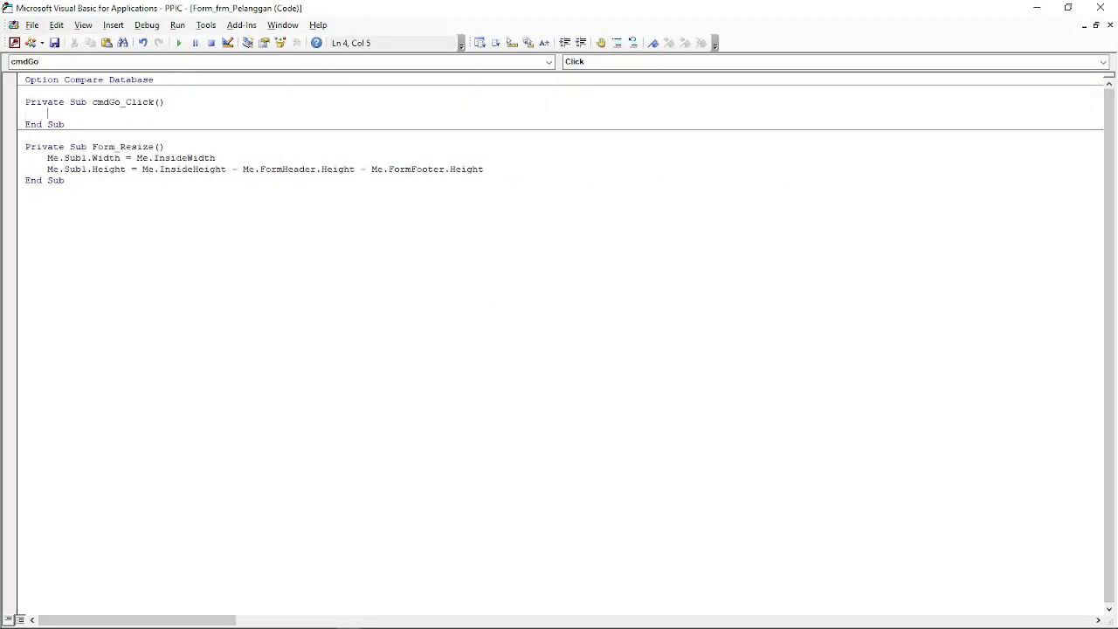
- Write Me.Sub1.Requery in the cmdGo_Click procedure and close the code editor and the frm_Pelanggan form
type("me.")
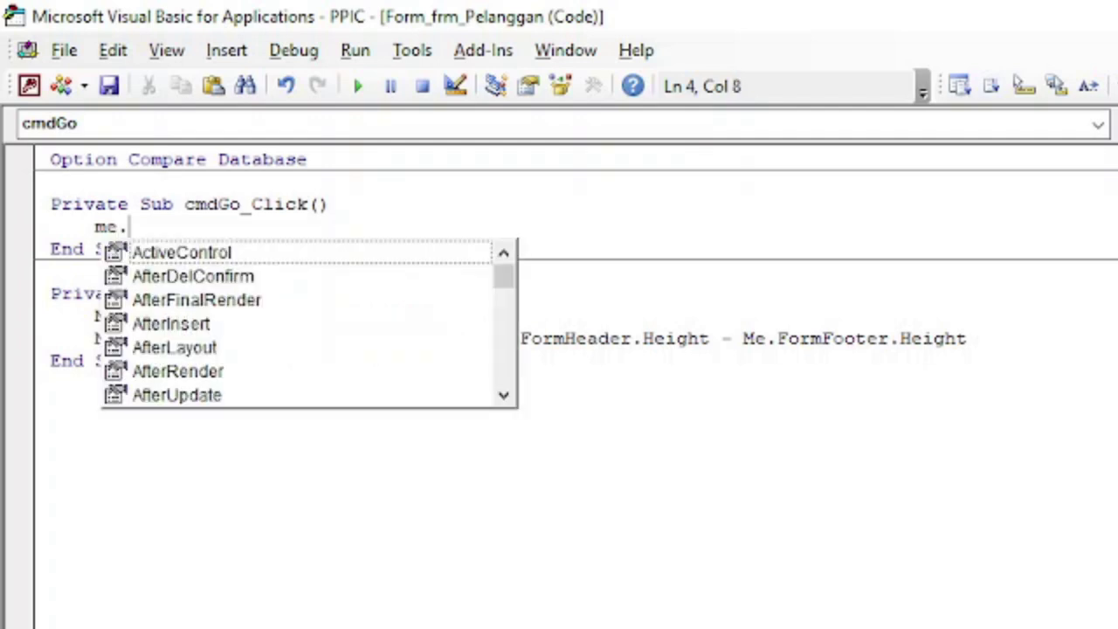
type("su")
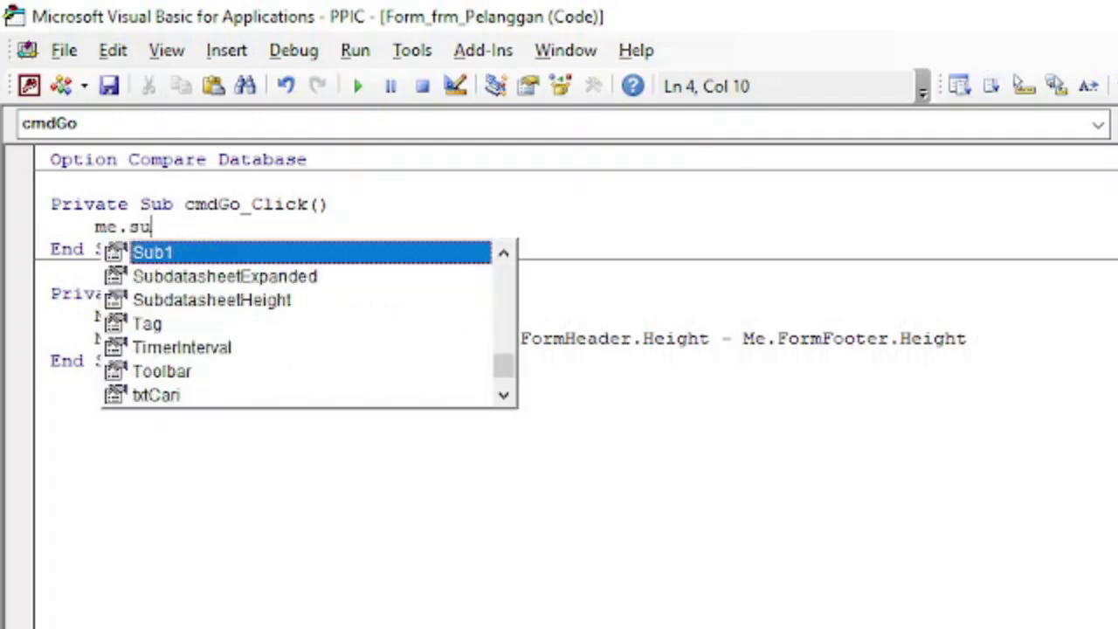
type("b1.req")
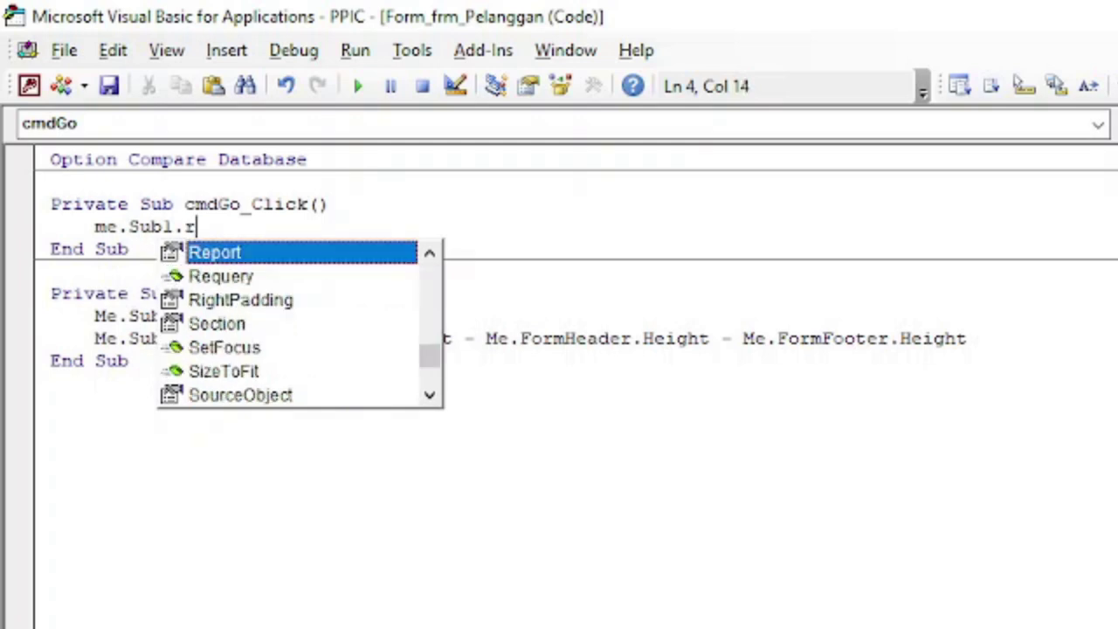
key("Tab")
key("Down")
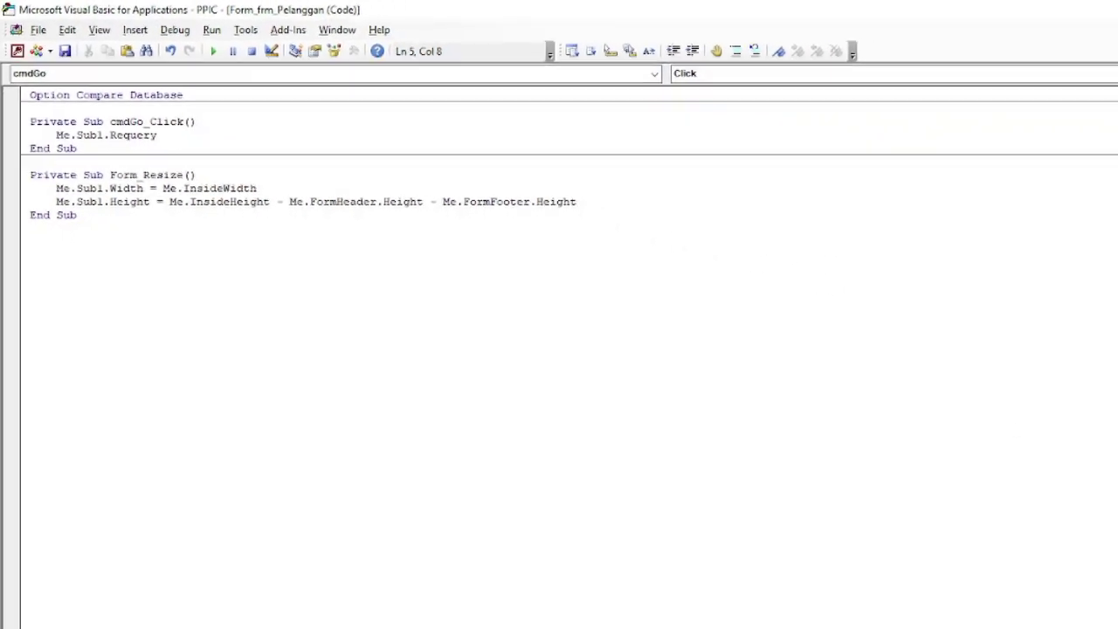
left_click(1102, 9)
left_click(801, 114)
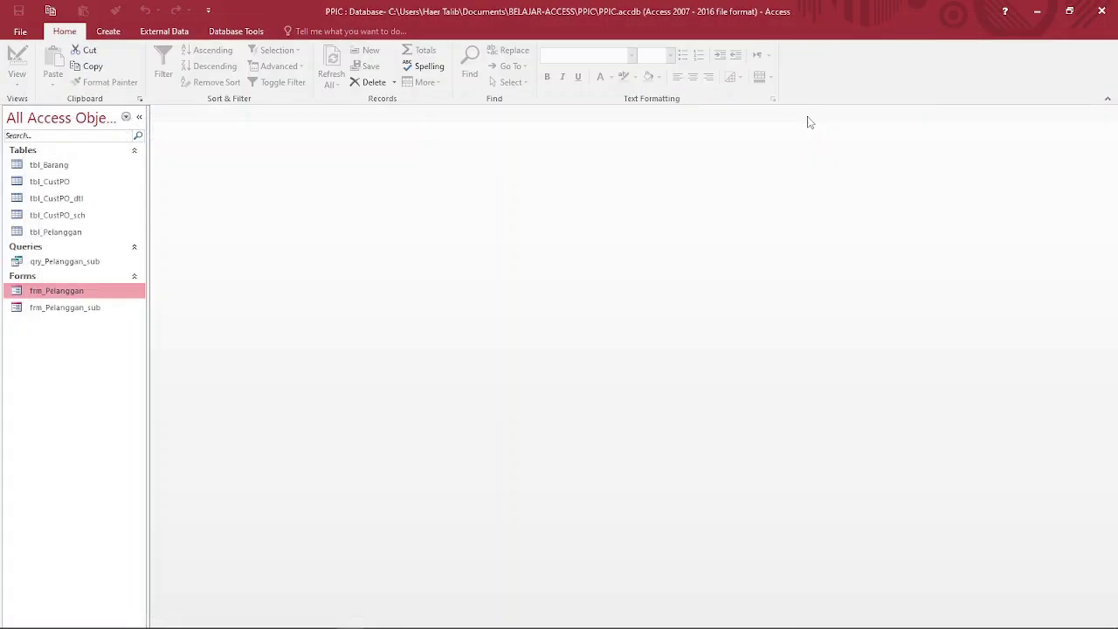
- Test opening the frm_Pelanggan form and the qry_Pelanggan_sub query
double_click(48, 297)
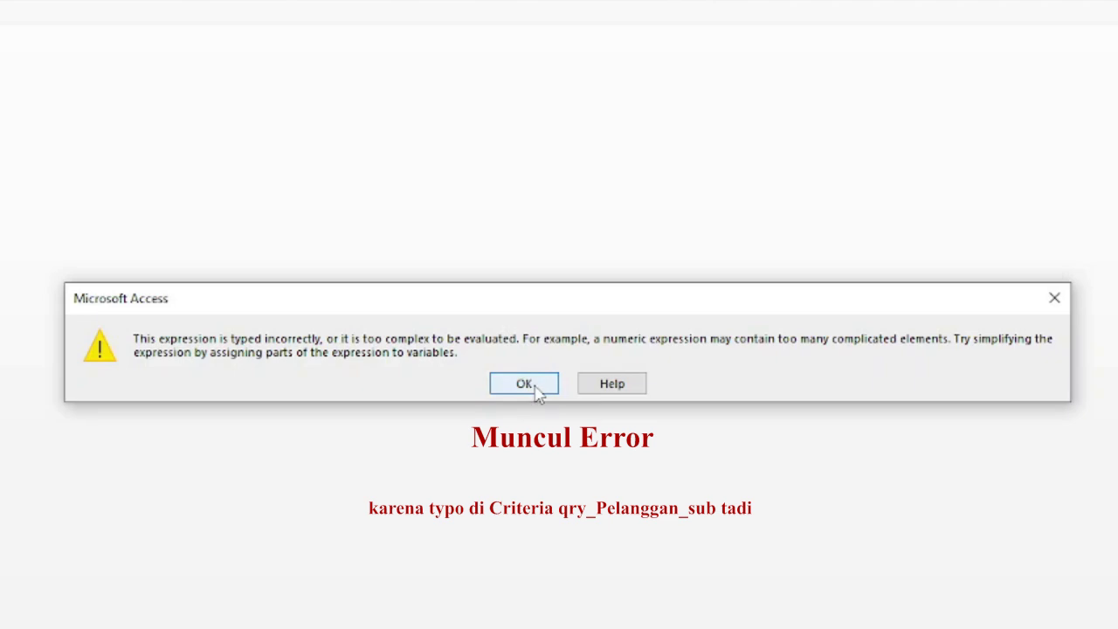
left_click(537, 393)
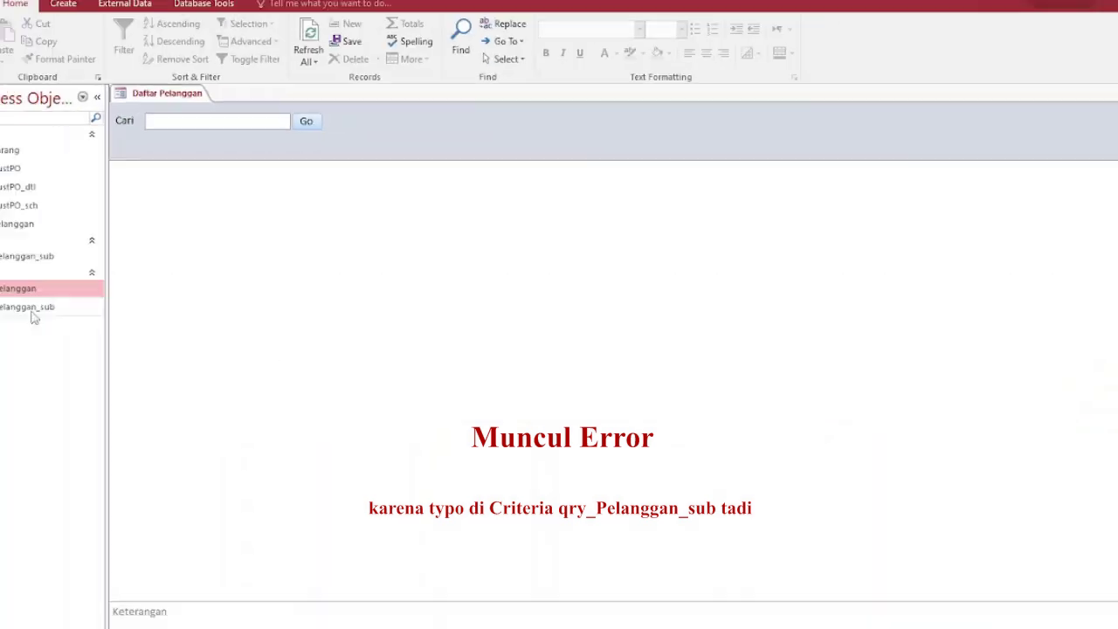
double_click(74, 262)
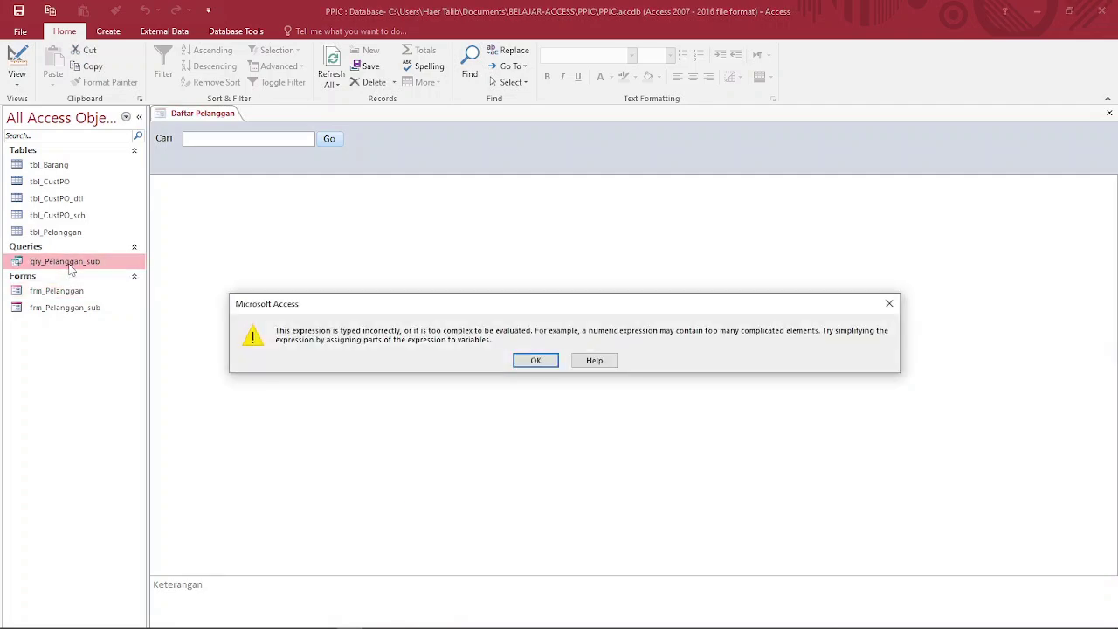
left_click(519, 359)
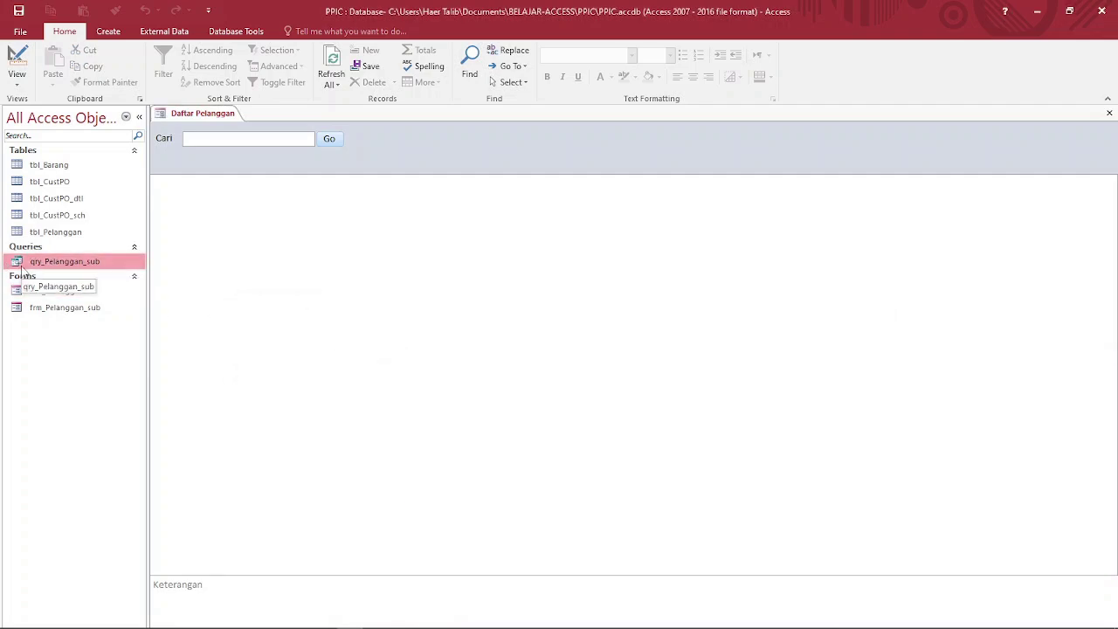
- Correct the Cari criteria in qry_Pelanggan_sub to Like "*" & [Forms]![frm_Pelanggan]![txtCari] & "*" and save the query
right_click(35, 265)
left_click(103, 288)
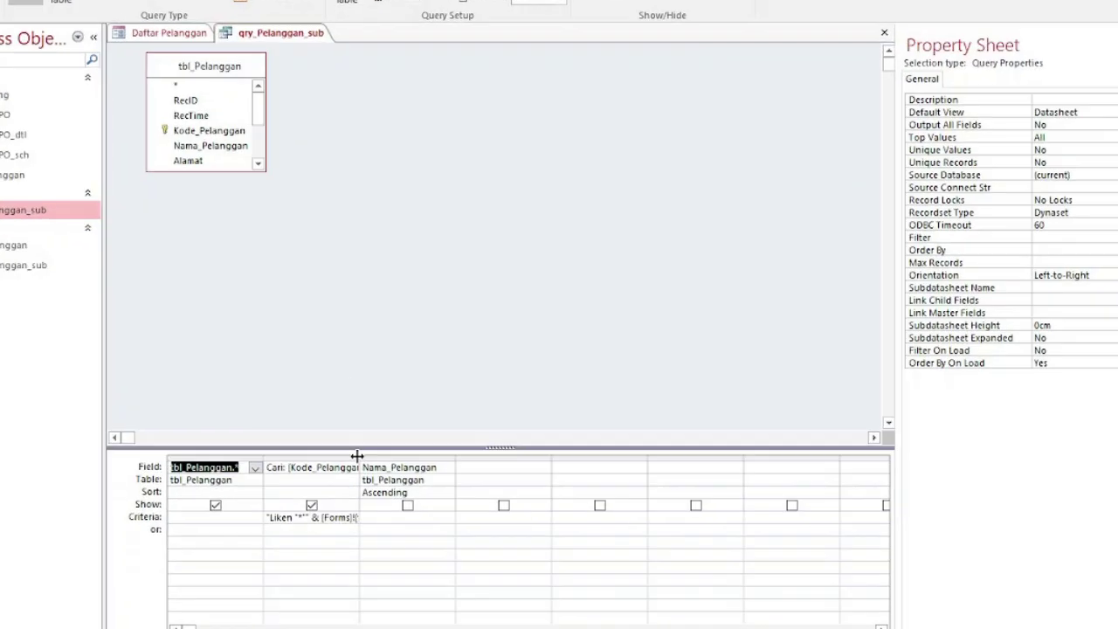
double_click(362, 476)
left_click(176, 510)
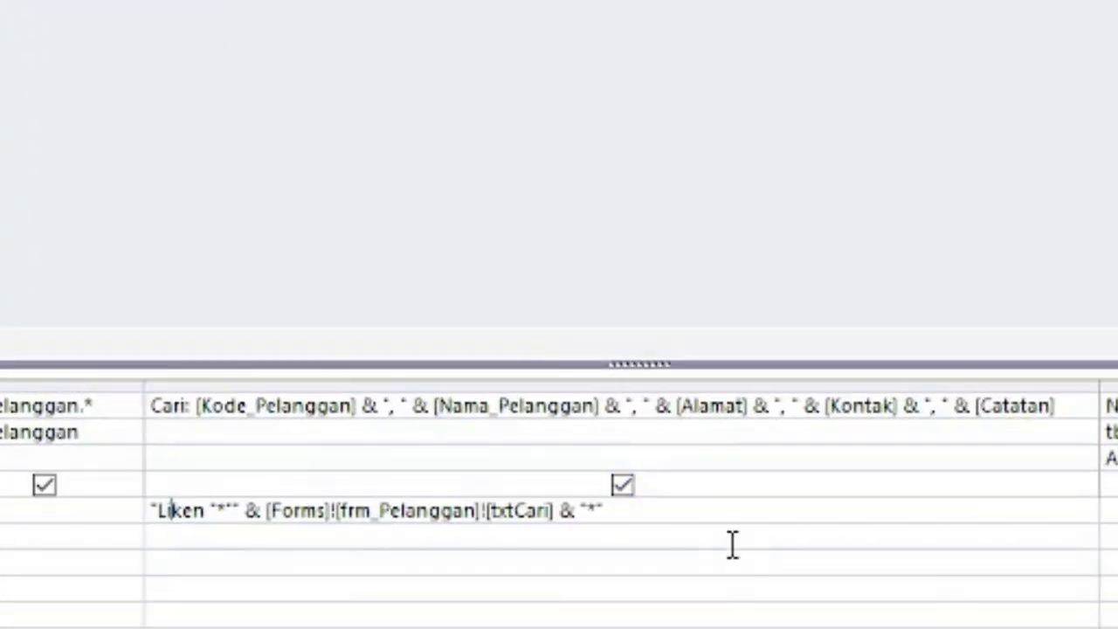
key("Home")
key("Delete")
key("Right")
key("Right")
key("Right")
key("Right")
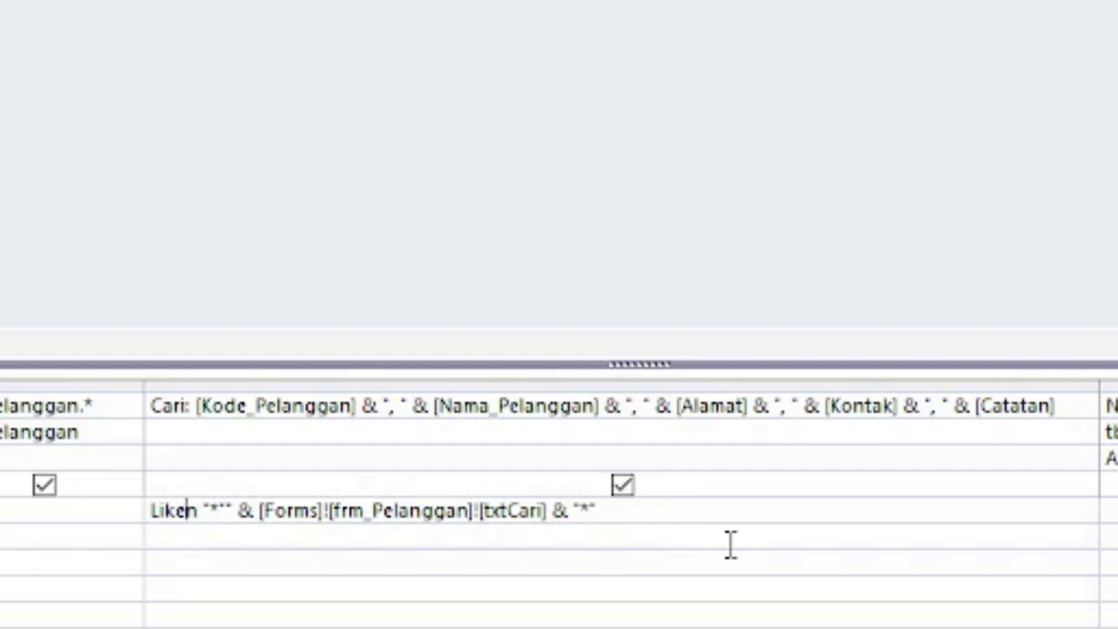
key("Delete")
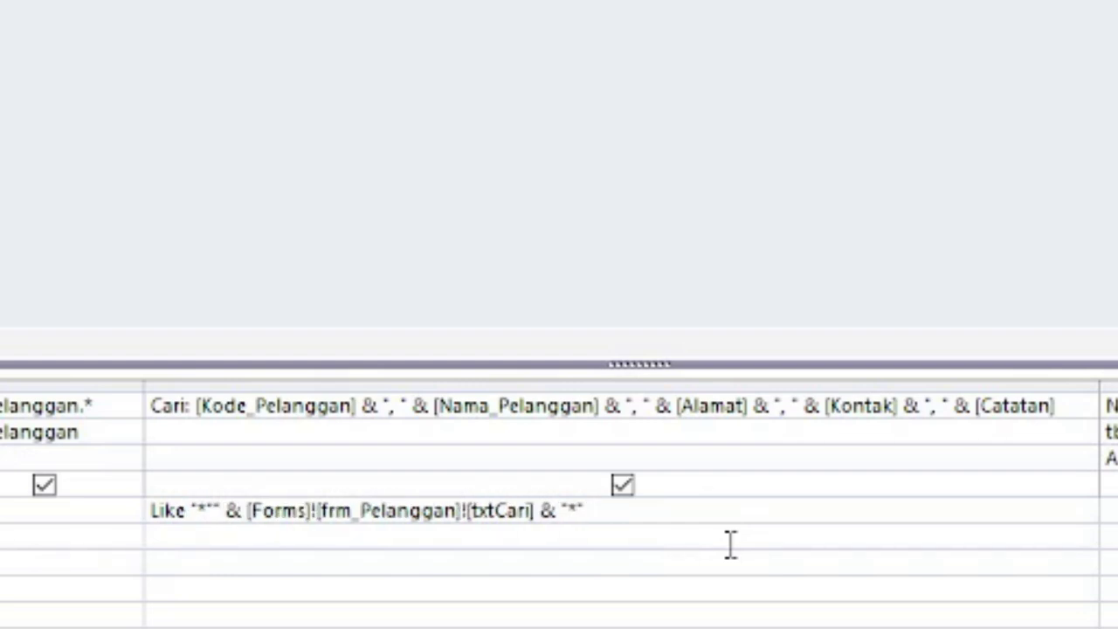
key("Right")
key("Right")
key("Right")
key("Delete")
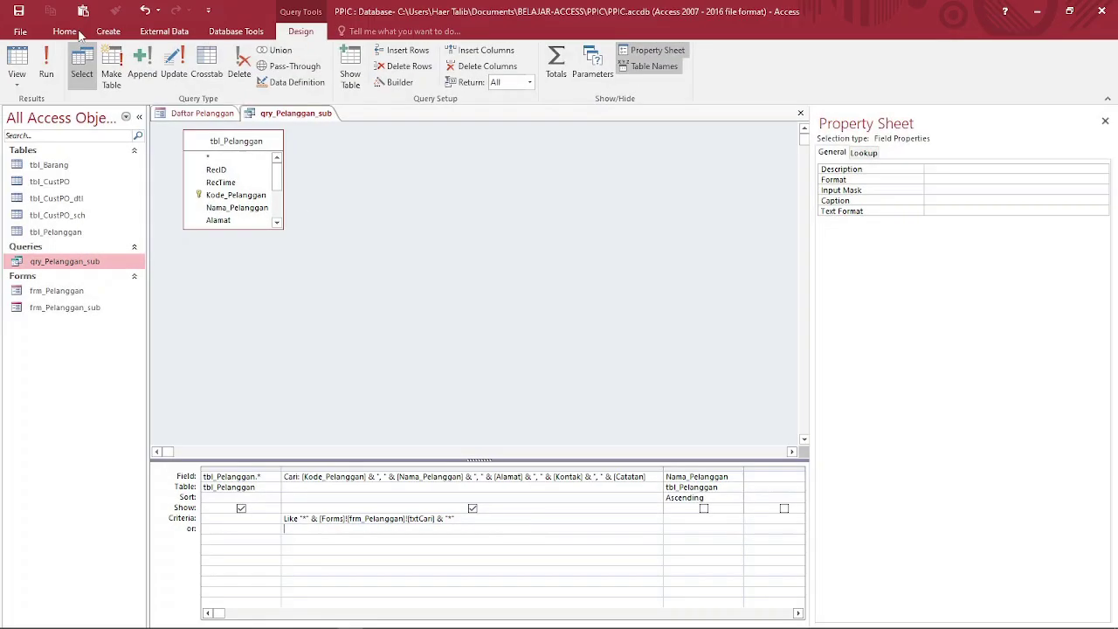
left_click(24, 10)
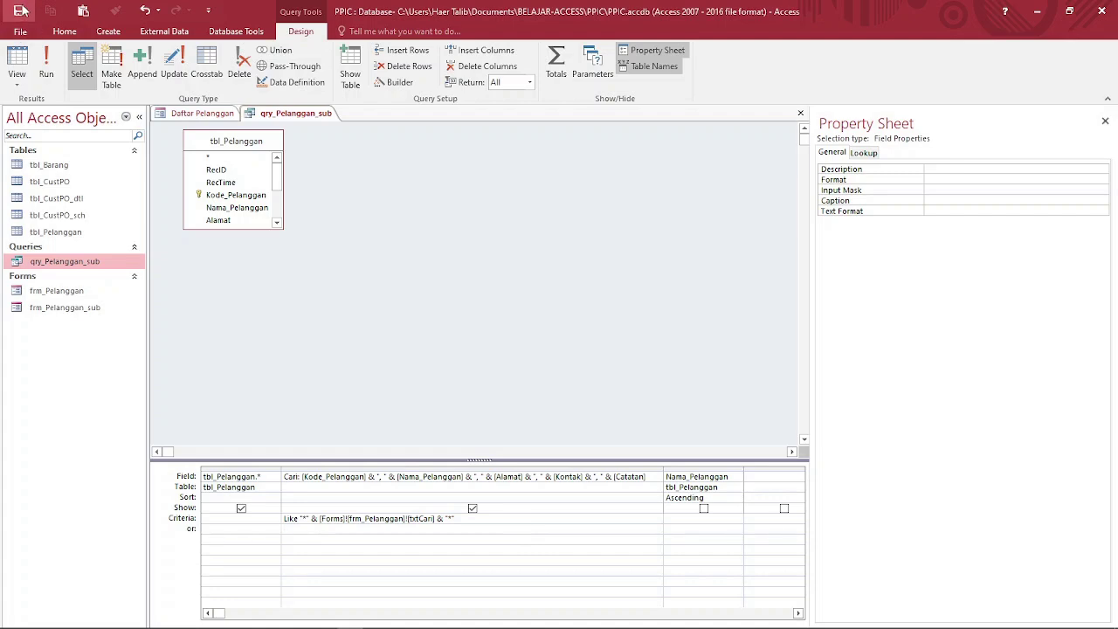
- Check the records of qry_Pelanggan_sub in Datasheet View, and reopen frm_Pelanggan after closing both open objects
left_click(24, 59)
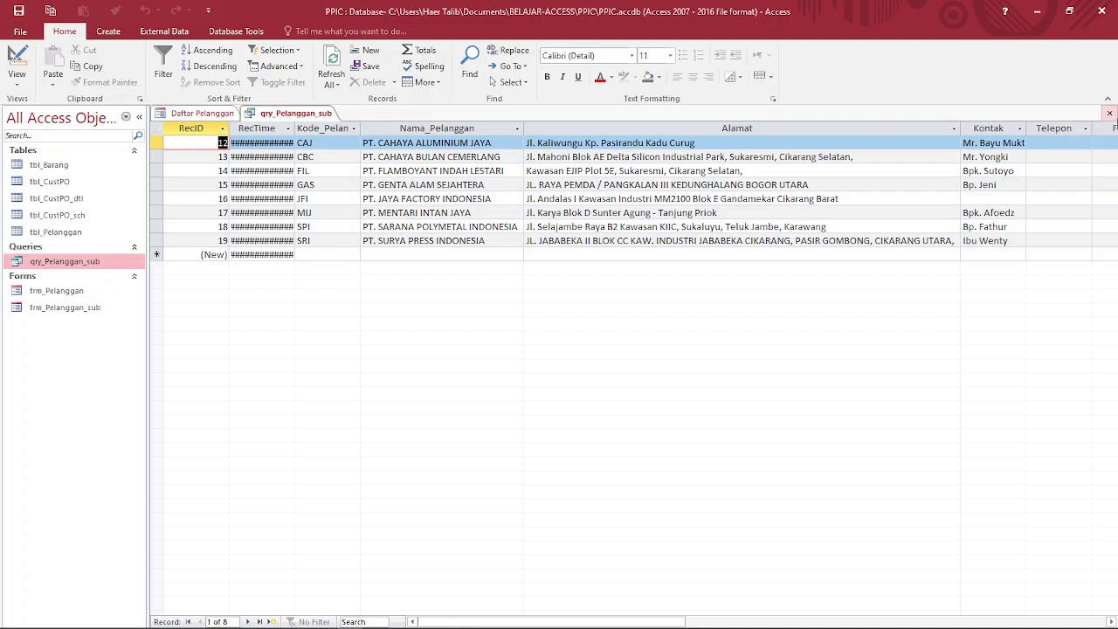
left_click(1109, 112)
left_click(1110, 112)
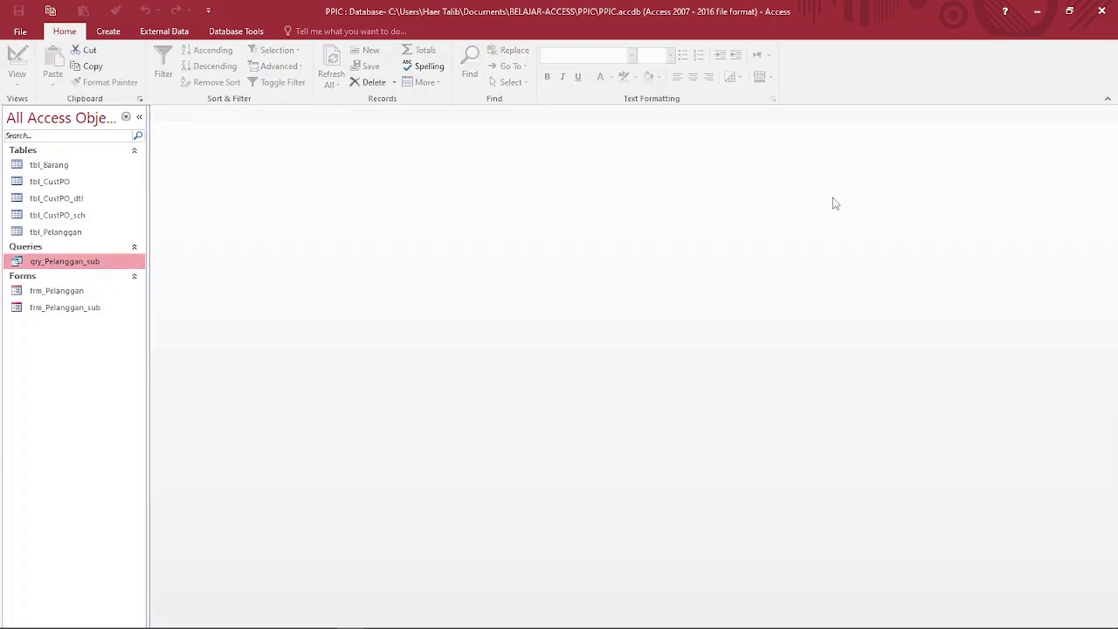
double_click(60, 291)
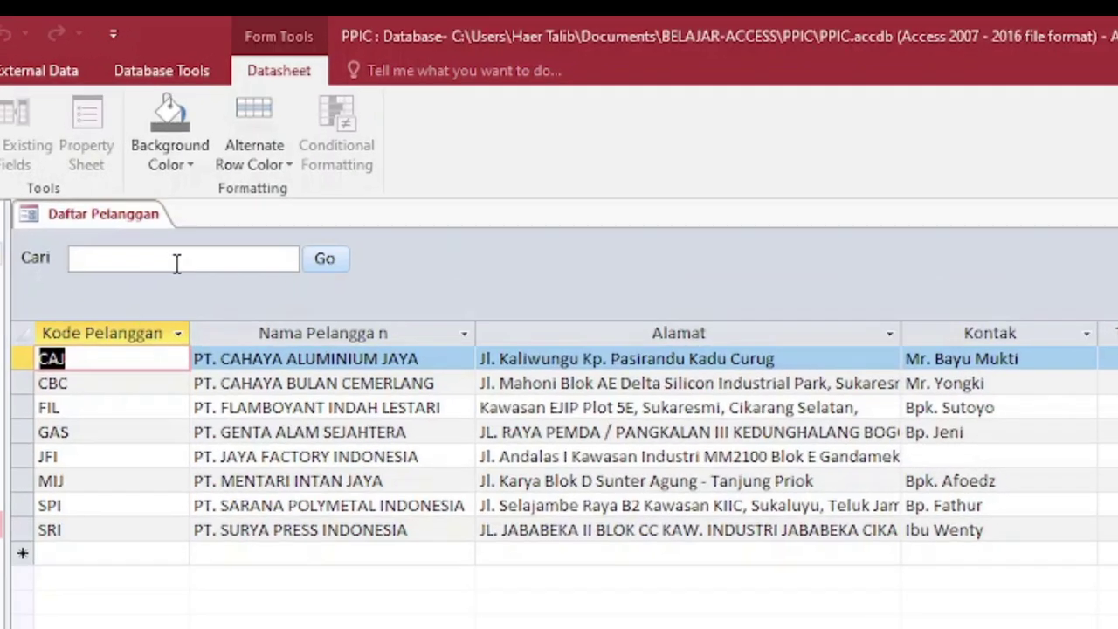
- Test the Cari search by filtering the customer list with a contact's name, and clear it to list all customers again
left_click(243, 141)
type("yongki")
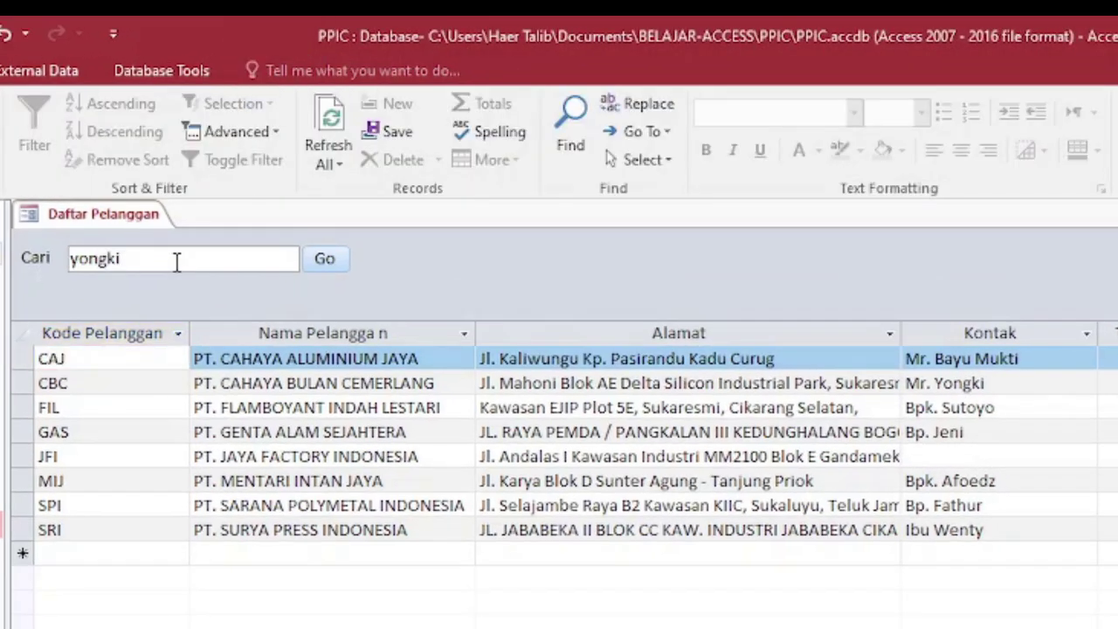
left_click(324, 260)
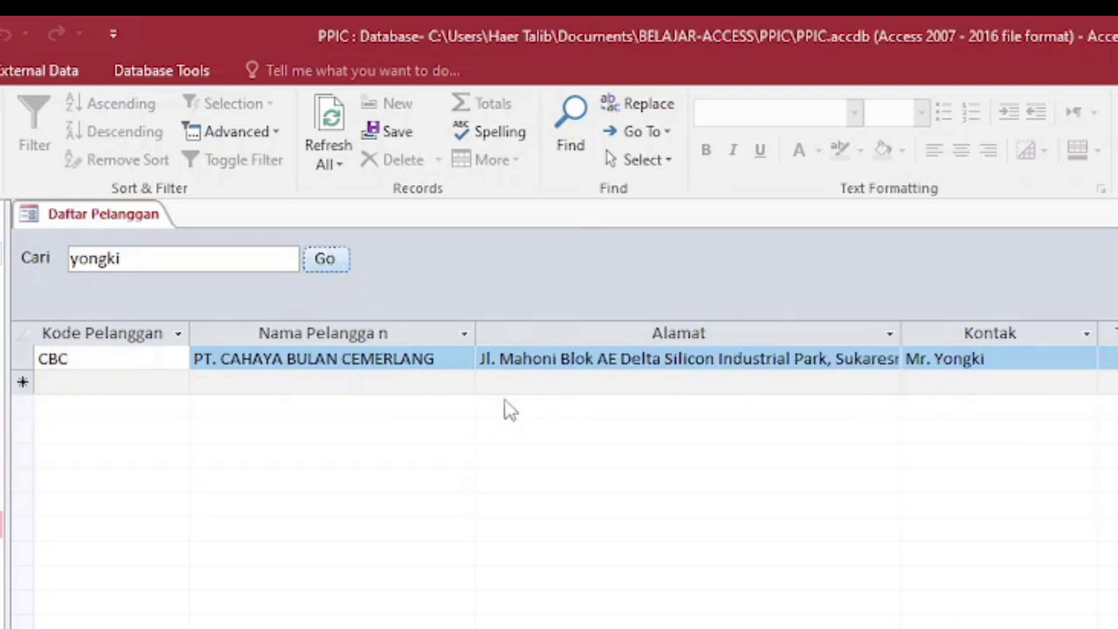
left_click_drag(179, 264, 15, 258)
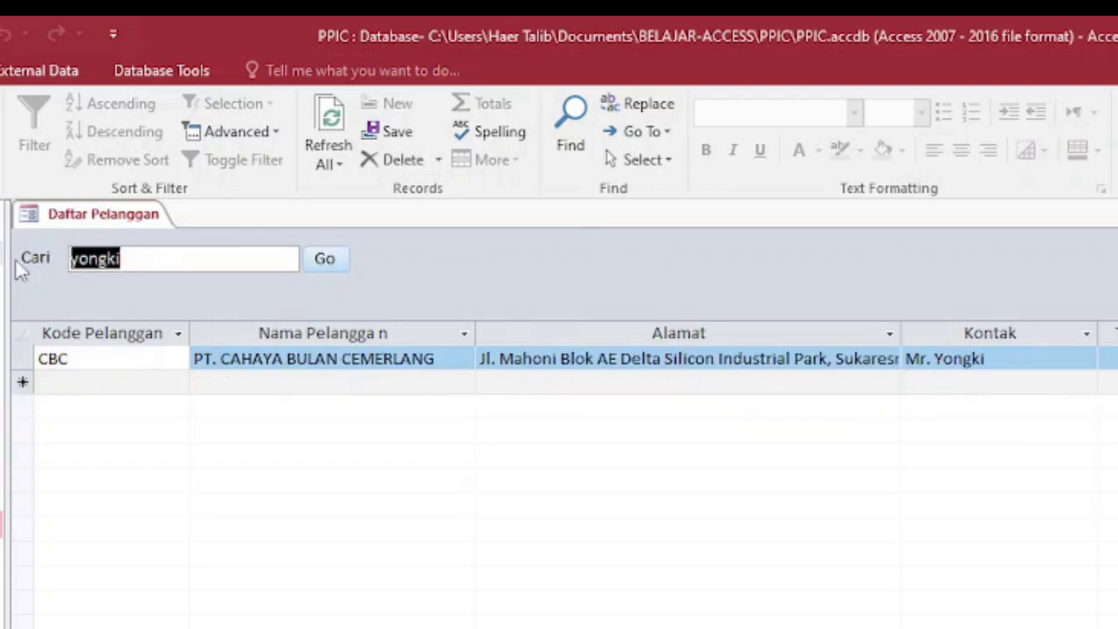
key("Delete")
left_click(330, 259)
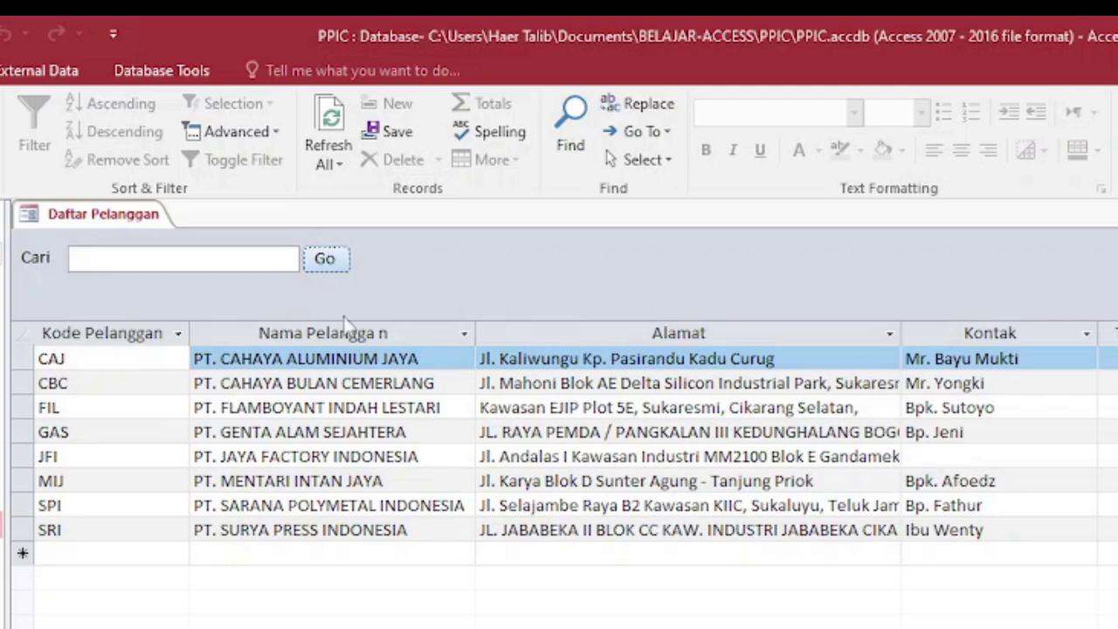
- Test the Cari search with the partial company name "sejah", and clear the filter to list all customers again
left_click(166, 258)
type("sejah")
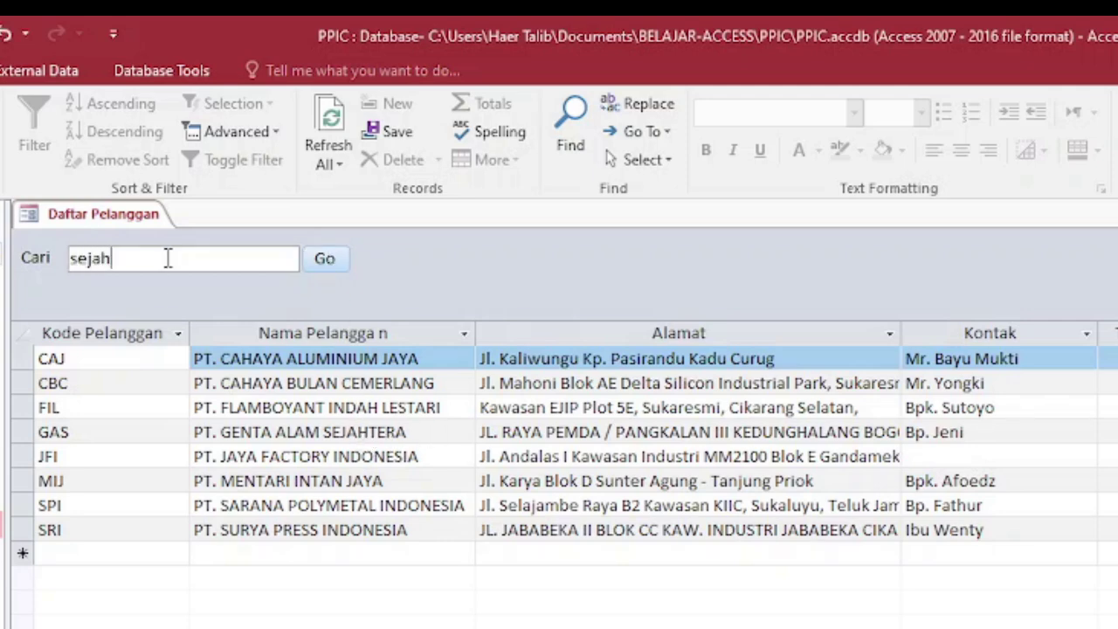
left_click(328, 262)
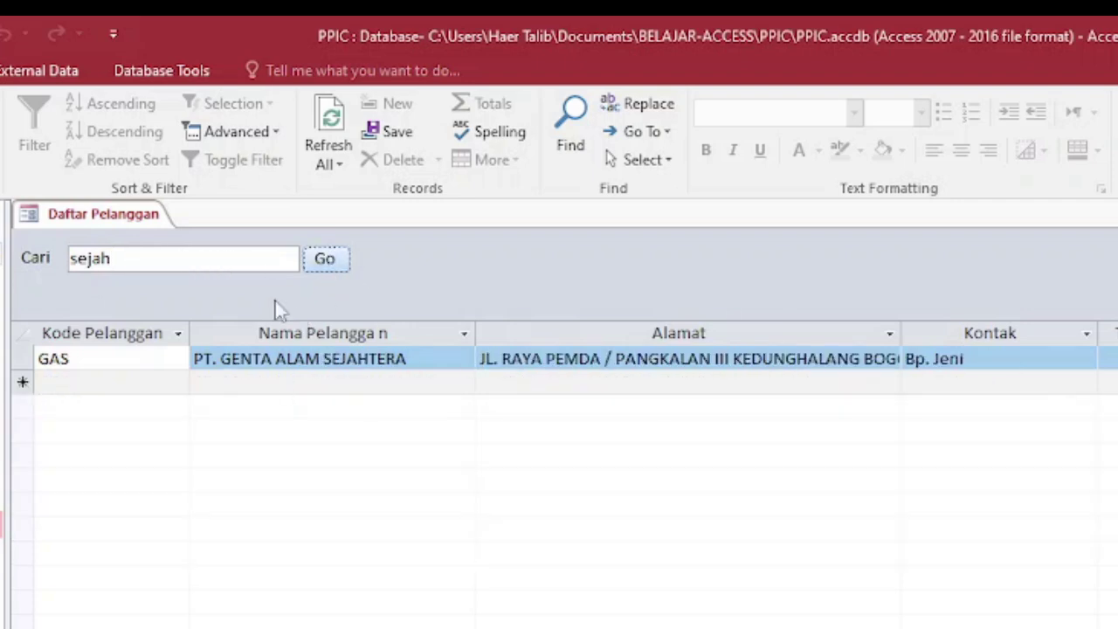
left_click_drag(215, 252, 25, 254)
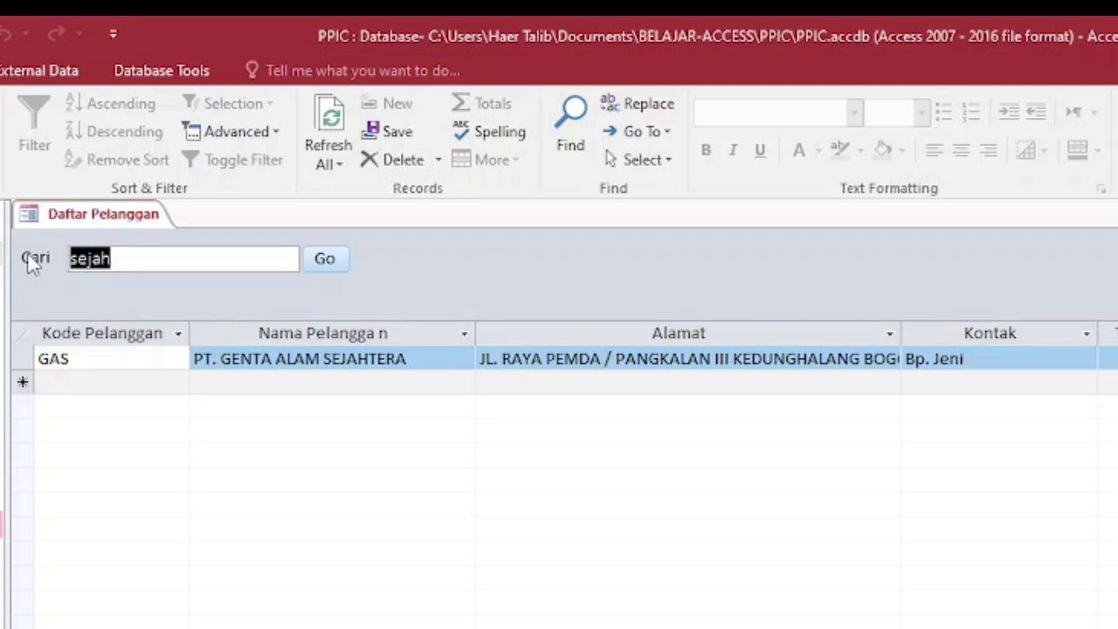
key("Delete")
left_click(322, 263)
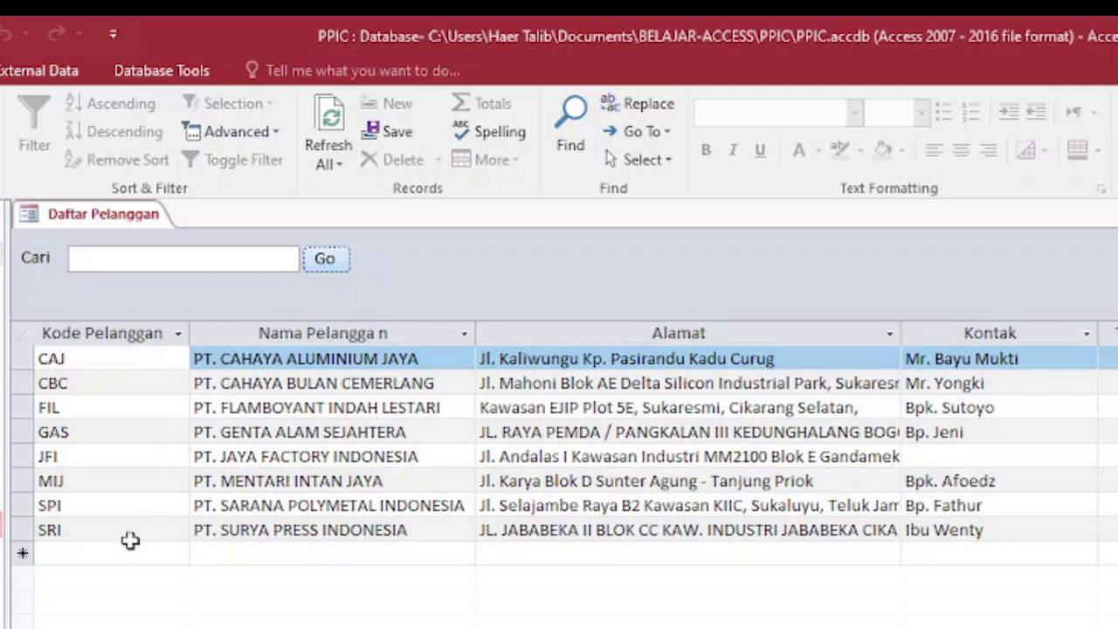
- Inspect the blank new-record row and the customer name column heading in the subform, and close the Daftar Pelanggan form
left_click(163, 556)
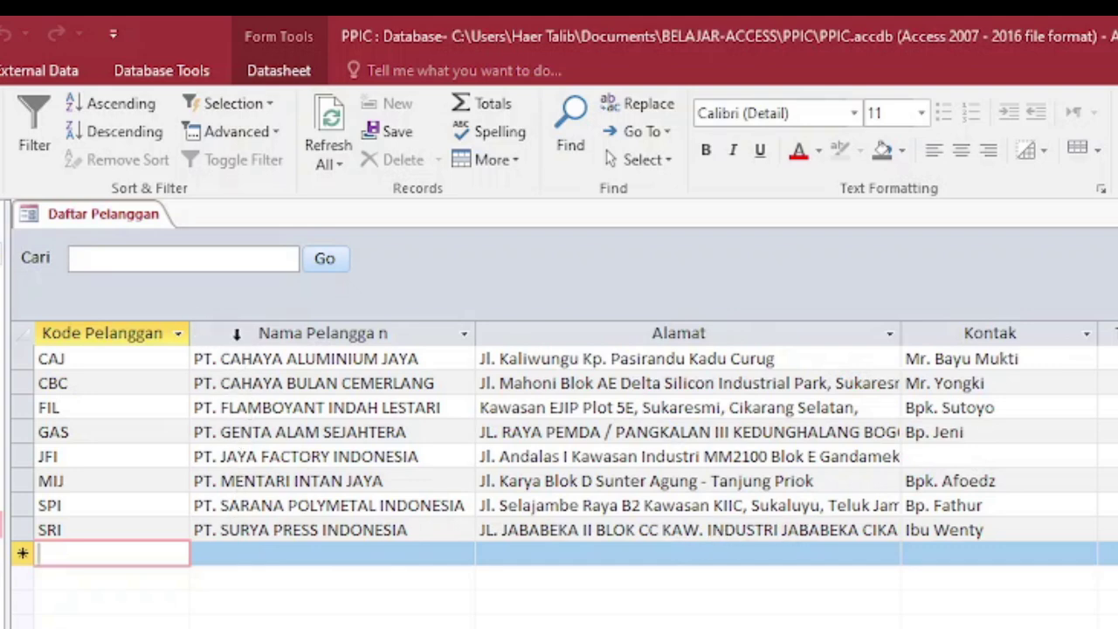
left_click(236, 335)
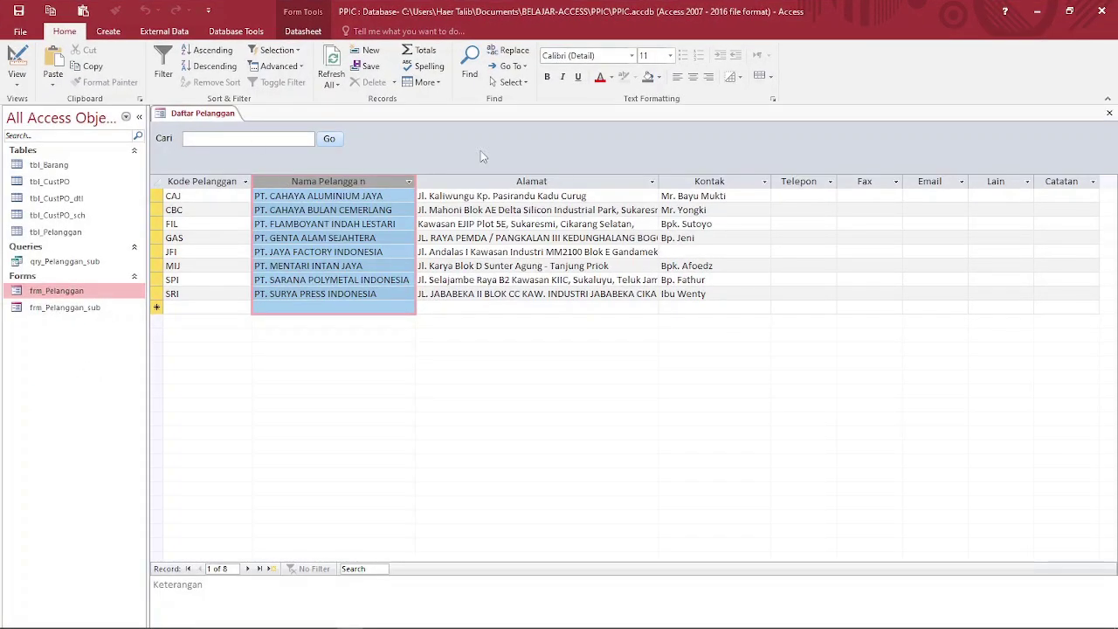
left_click(1109, 114)
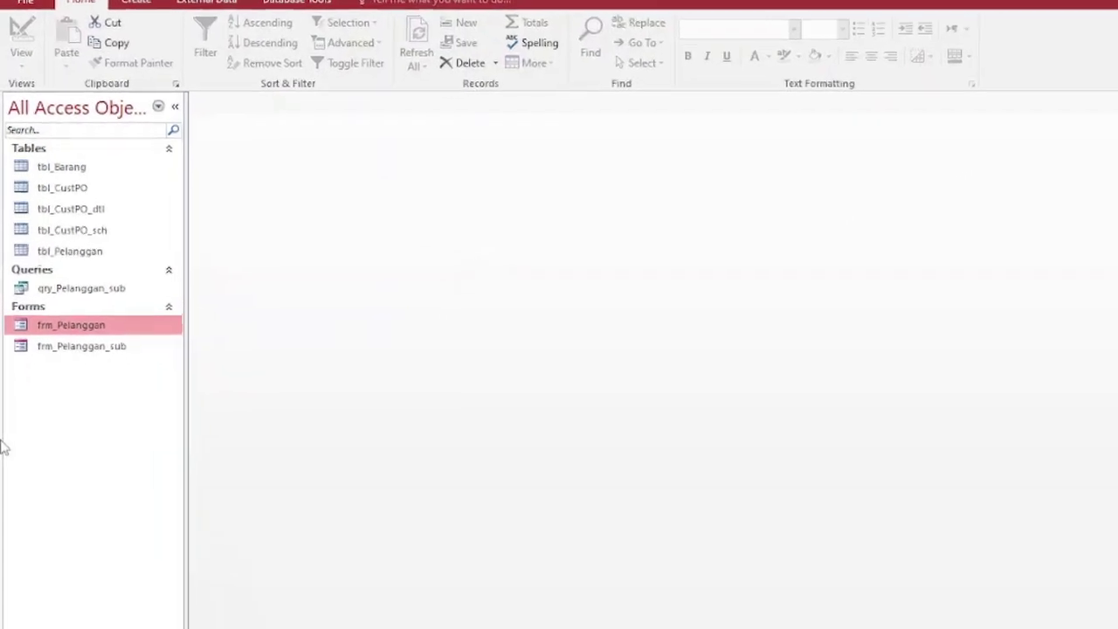
- Correct the customer name label in frm_Pelanggan_sub to "Nama Pelanggan" in Design View, and close the form with the change saved
left_click(126, 411)
right_click(126, 412)
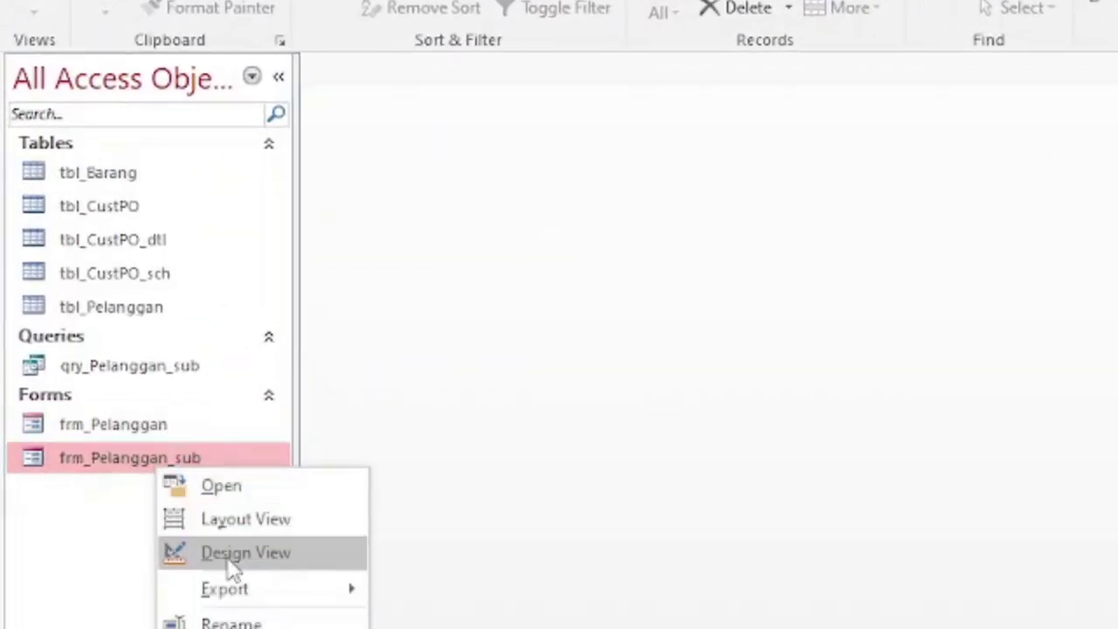
left_click(191, 483)
left_click(507, 316)
left_click(551, 310)
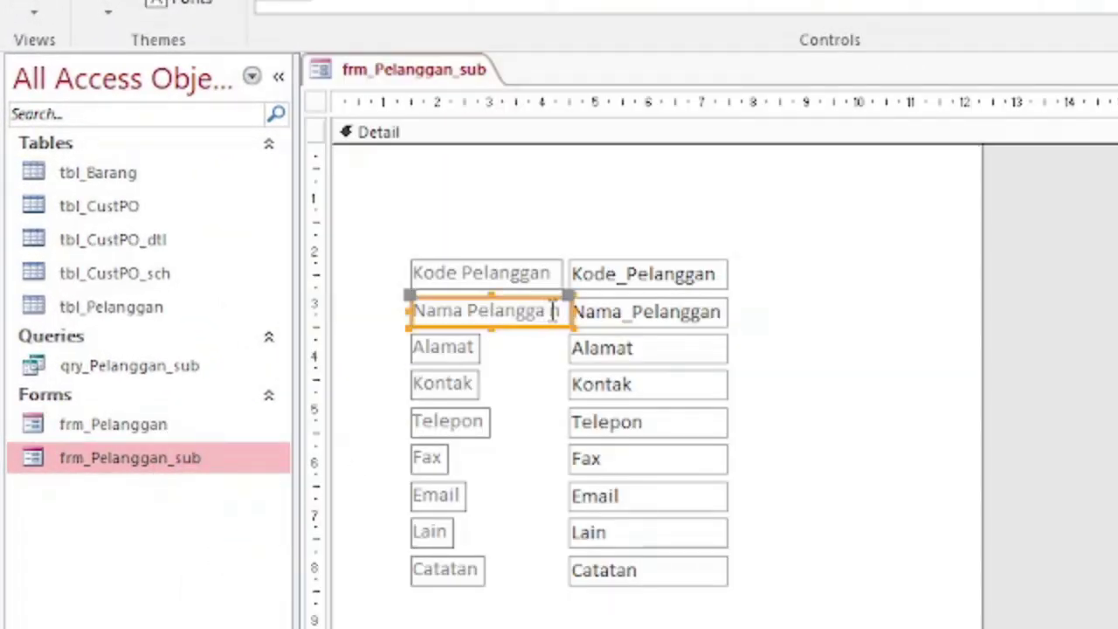
key("BackSpace")
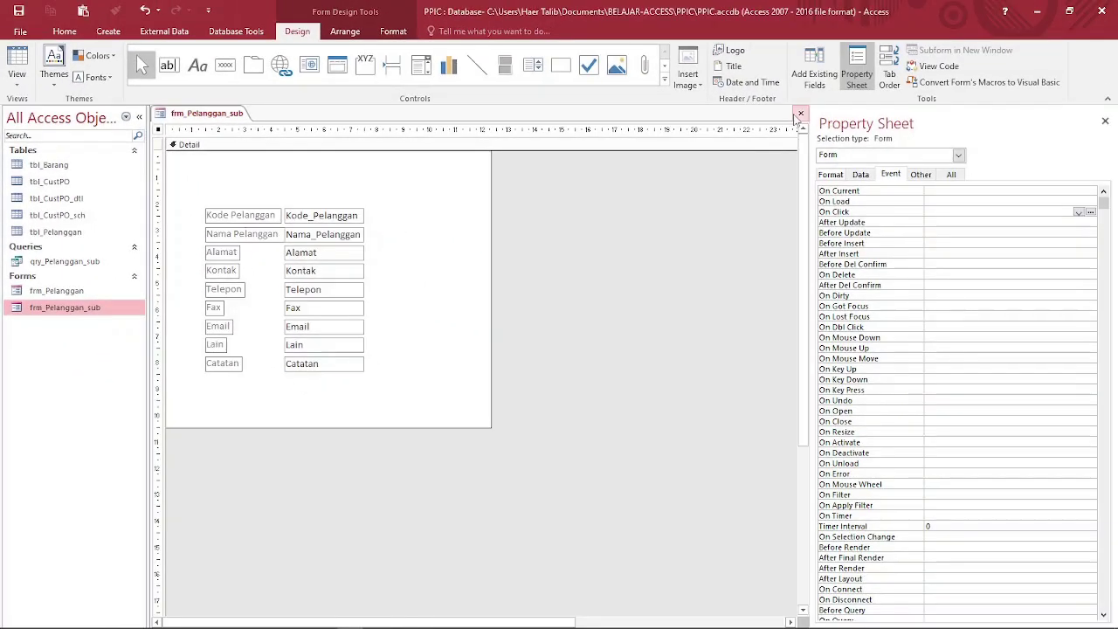
left_click(1117, 69)
left_click(522, 357)
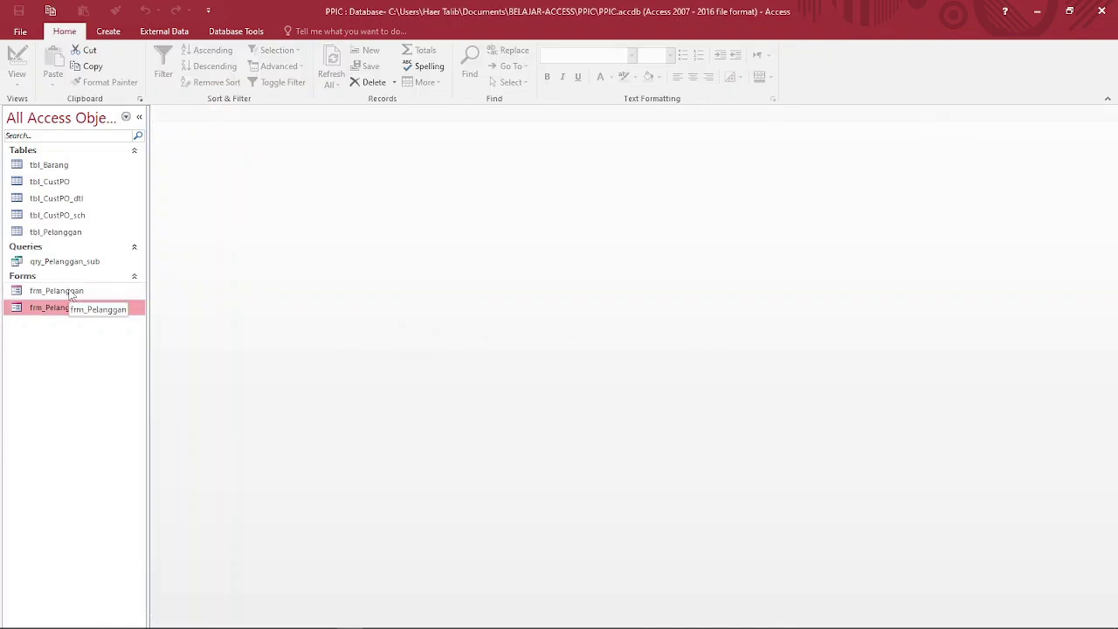
- Check the records of the tbl_Pelanggan table, close it and reopen the frm_Pelanggan form
double_click(55, 234)
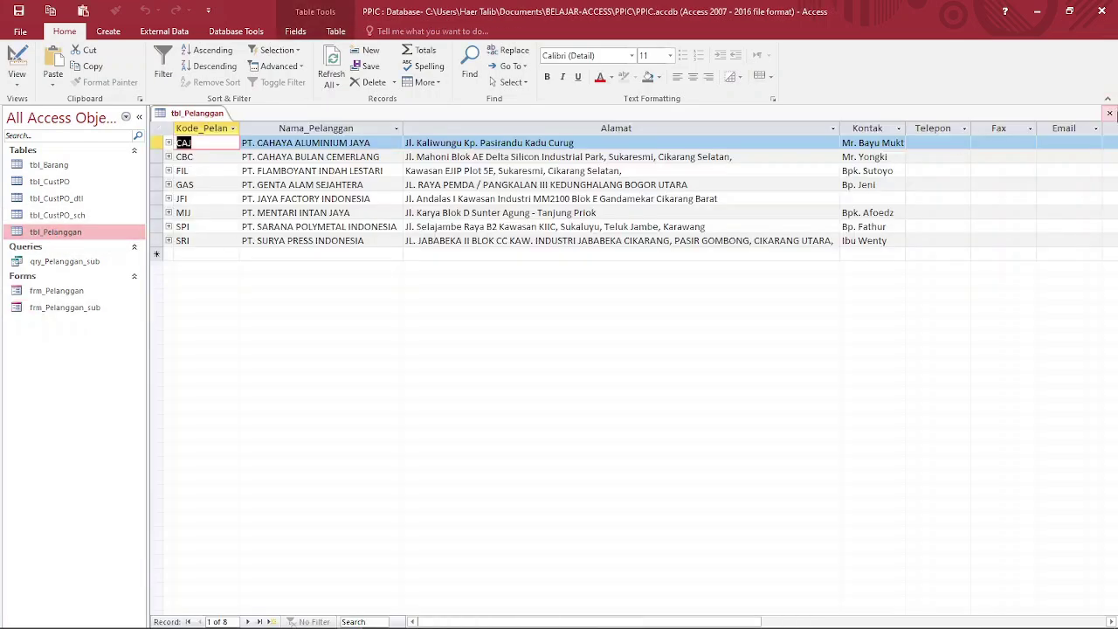
left_click(1109, 112)
double_click(54, 293)
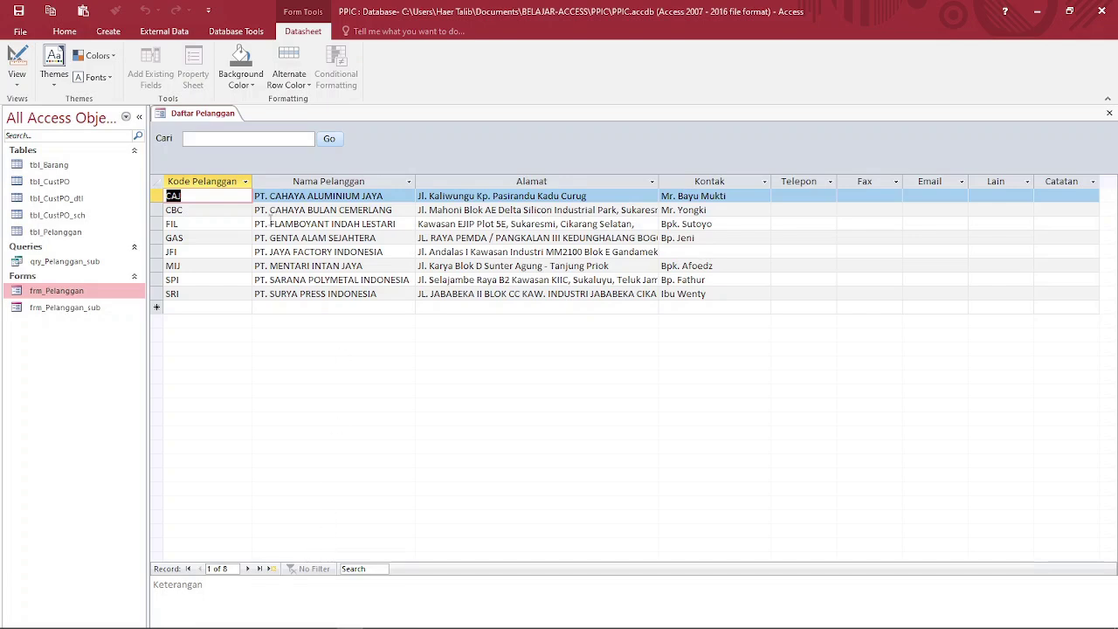
- Set the Form Header height of frm_Pelanggan to 1,6 cm in Design View, and shift its three search controls to about 0,5 cm from the top
left_click(17, 61)
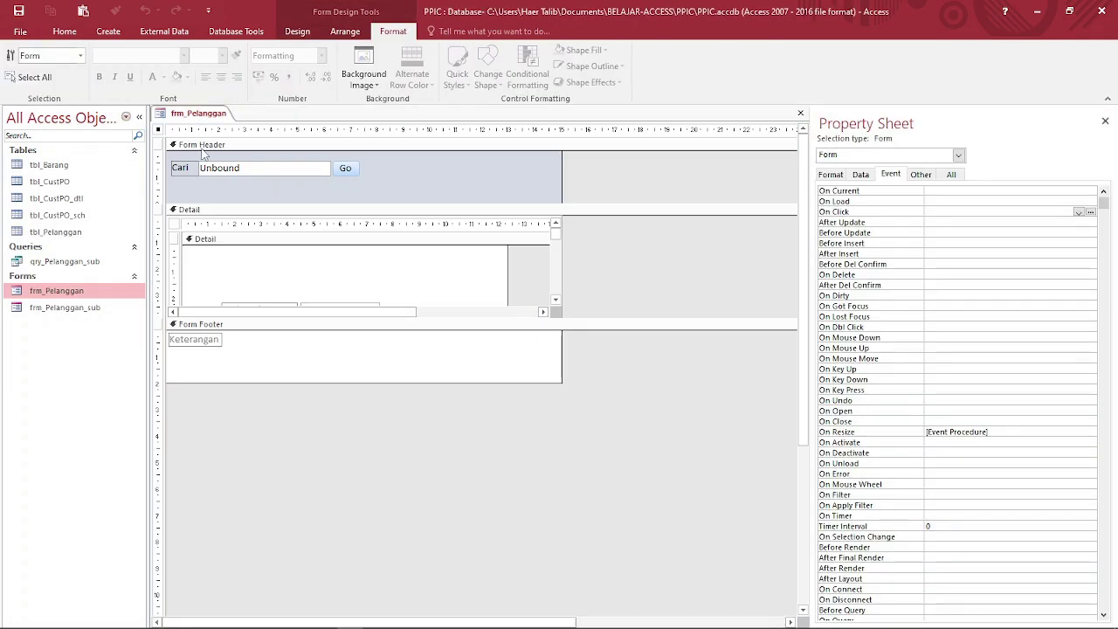
left_click(435, 147)
left_click(826, 177)
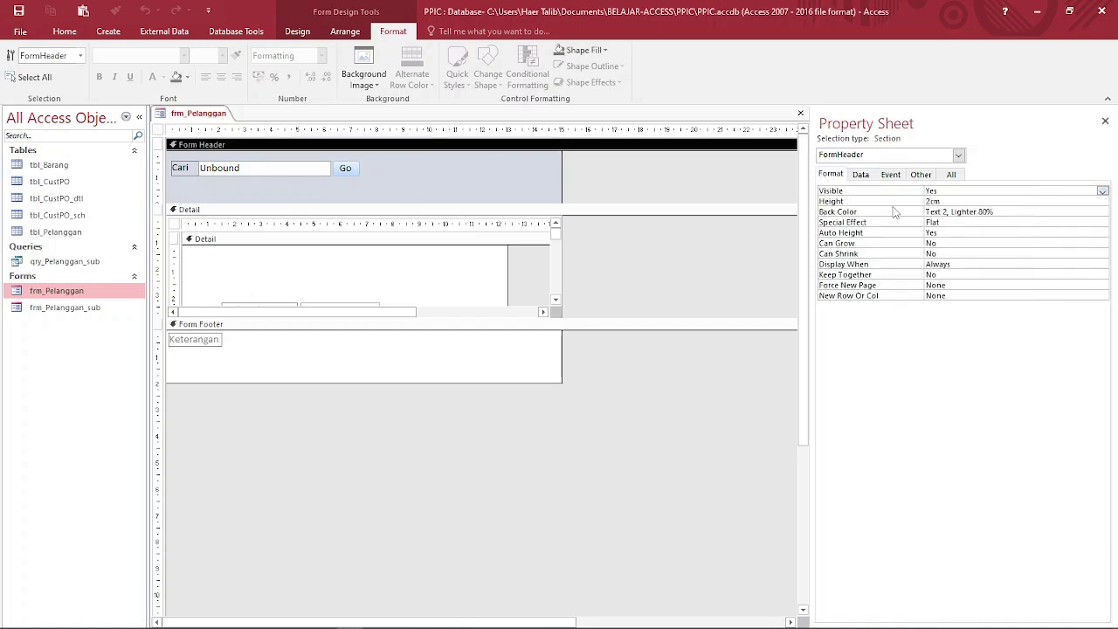
left_click(887, 203)
type("1,6")
key("Return")
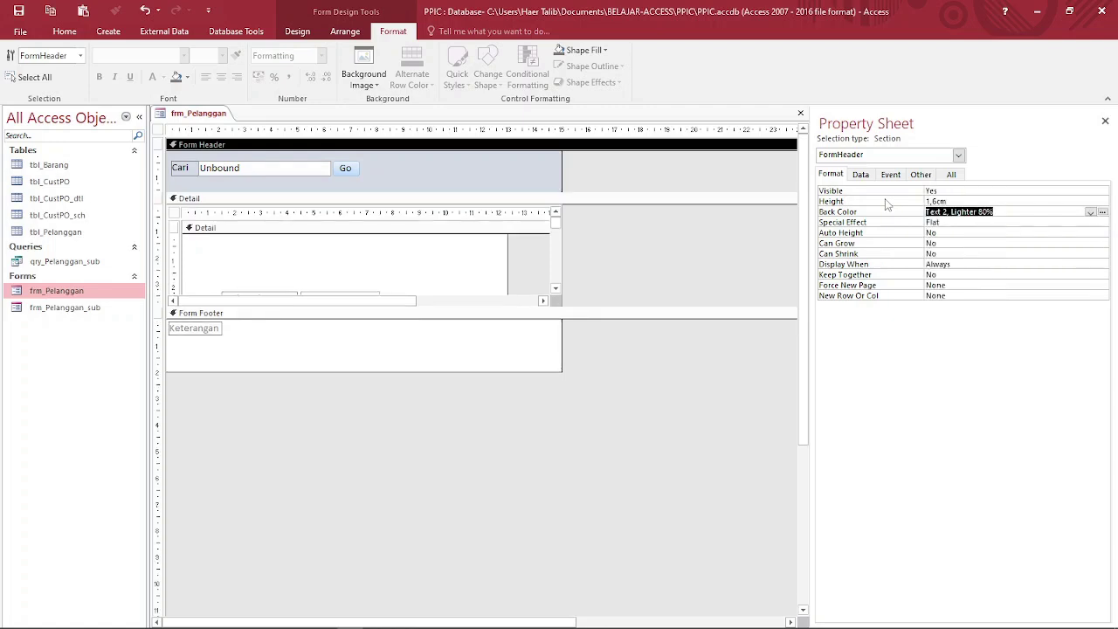
left_click_drag(376, 173, 218, 174)
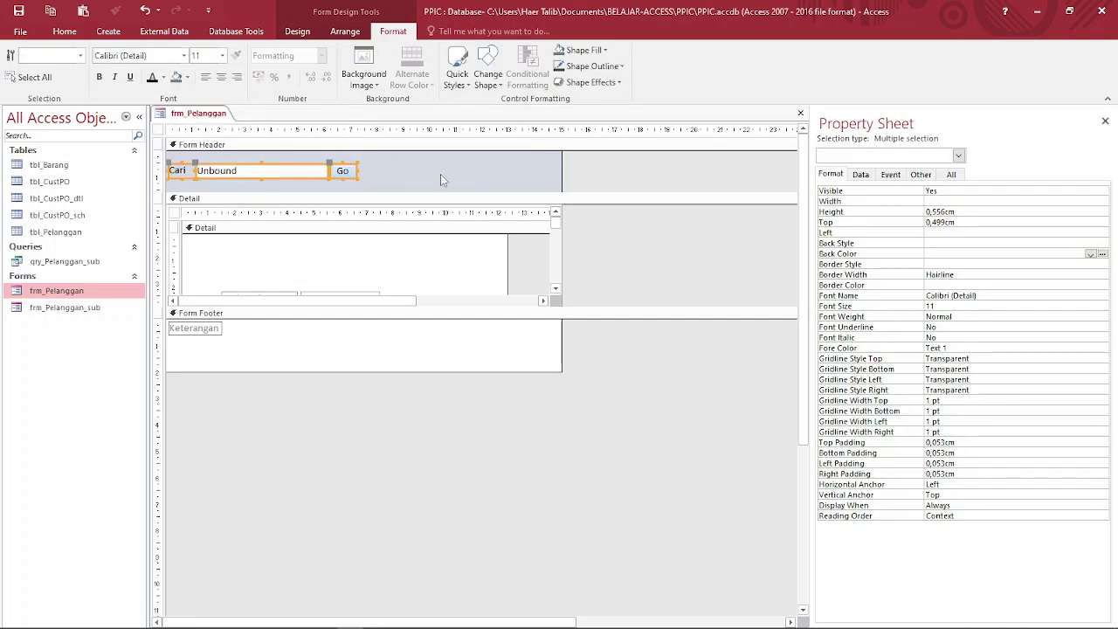
- Fill the Form Header with the standard dark blue color and set the Cari label's font color to white
left_click(518, 176)
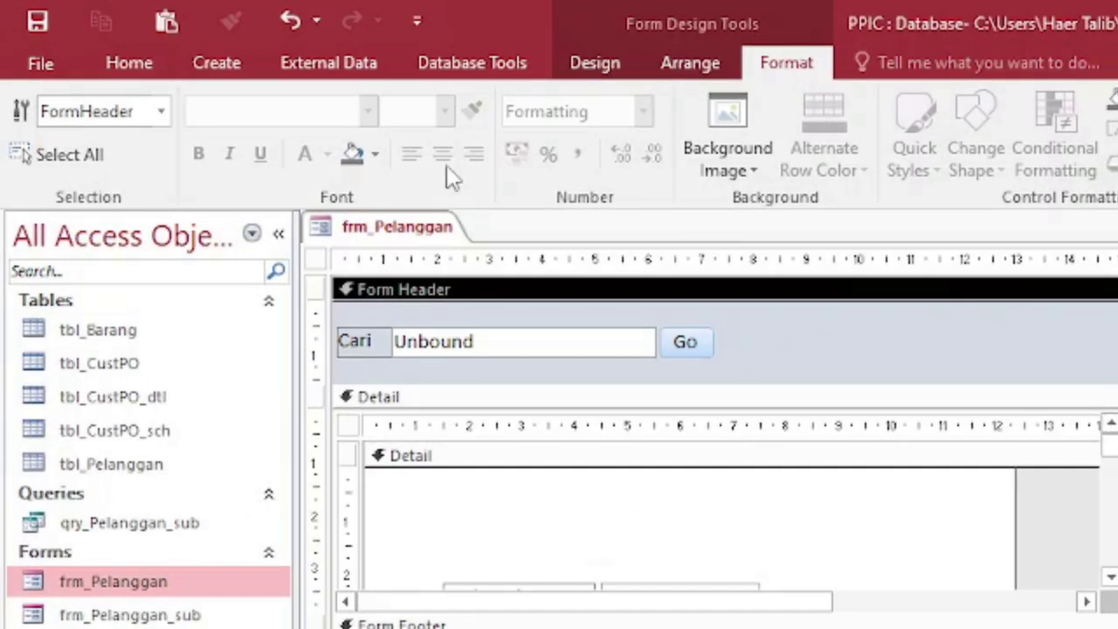
left_click(375, 154)
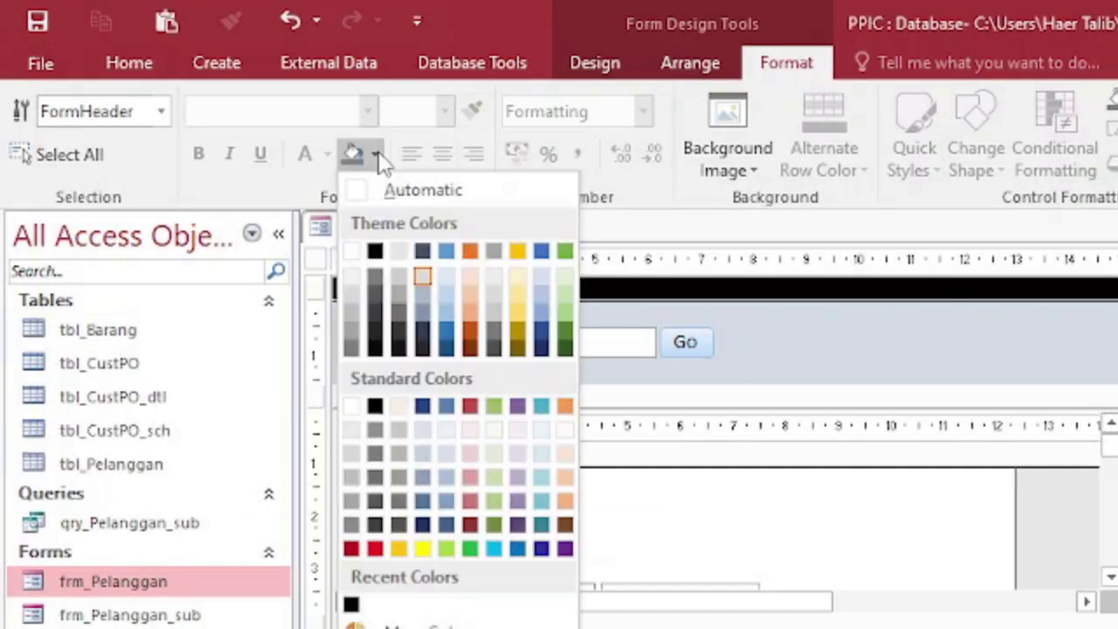
left_click(541, 548)
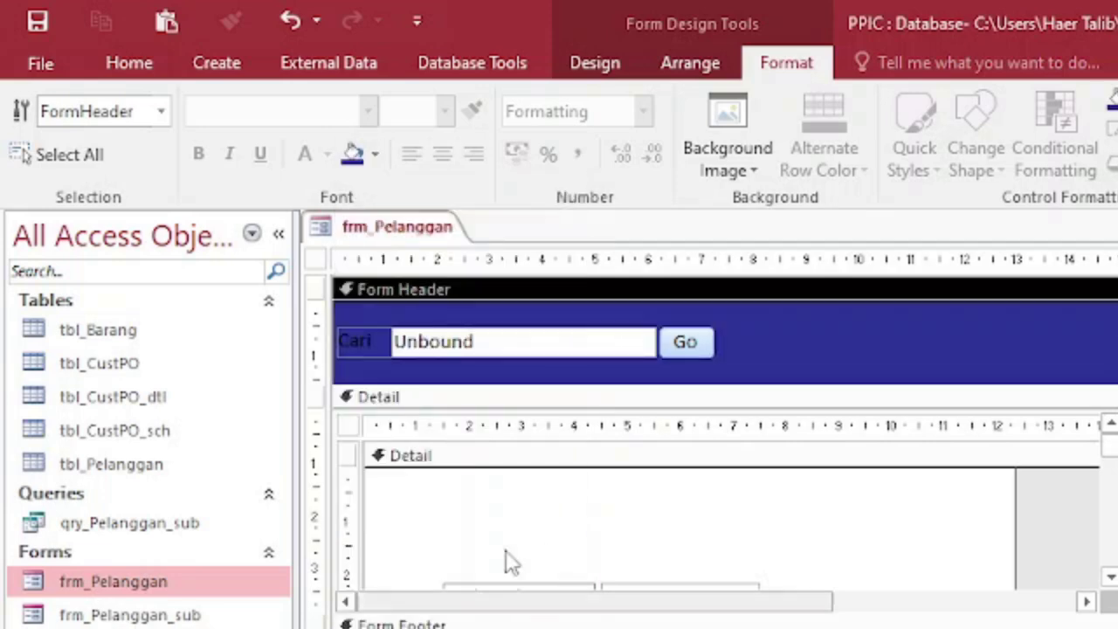
left_click(369, 340)
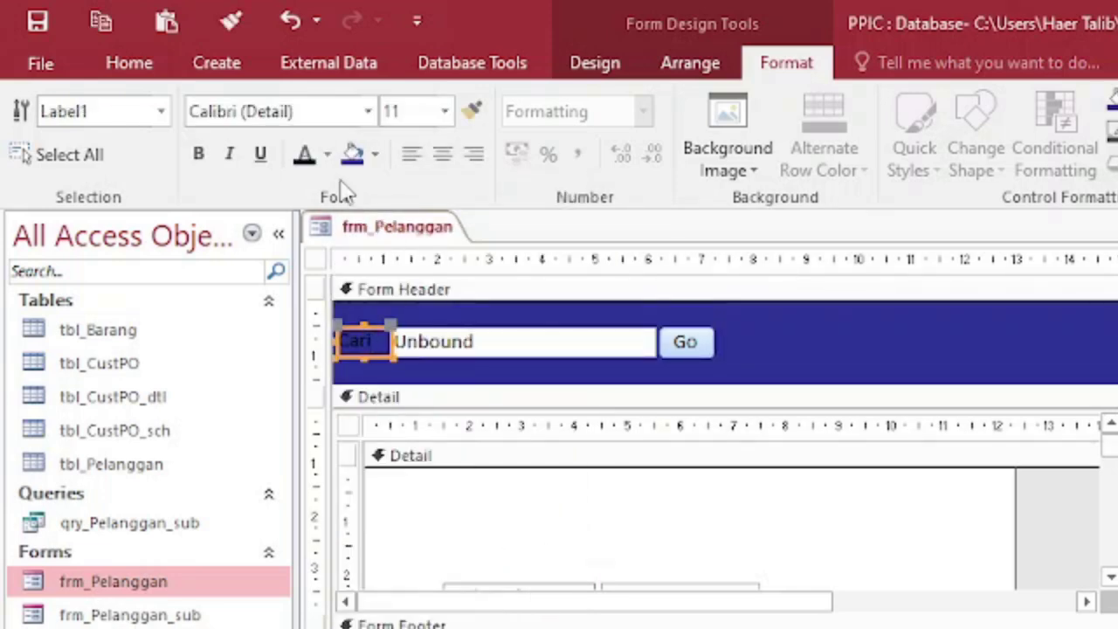
left_click(327, 154)
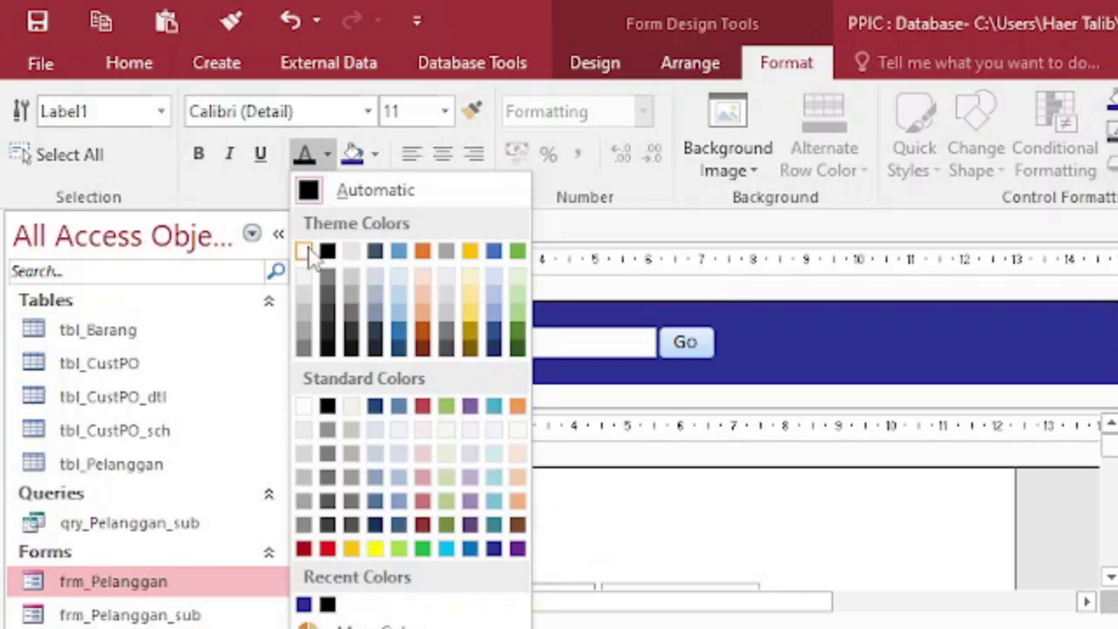
left_click(305, 251)
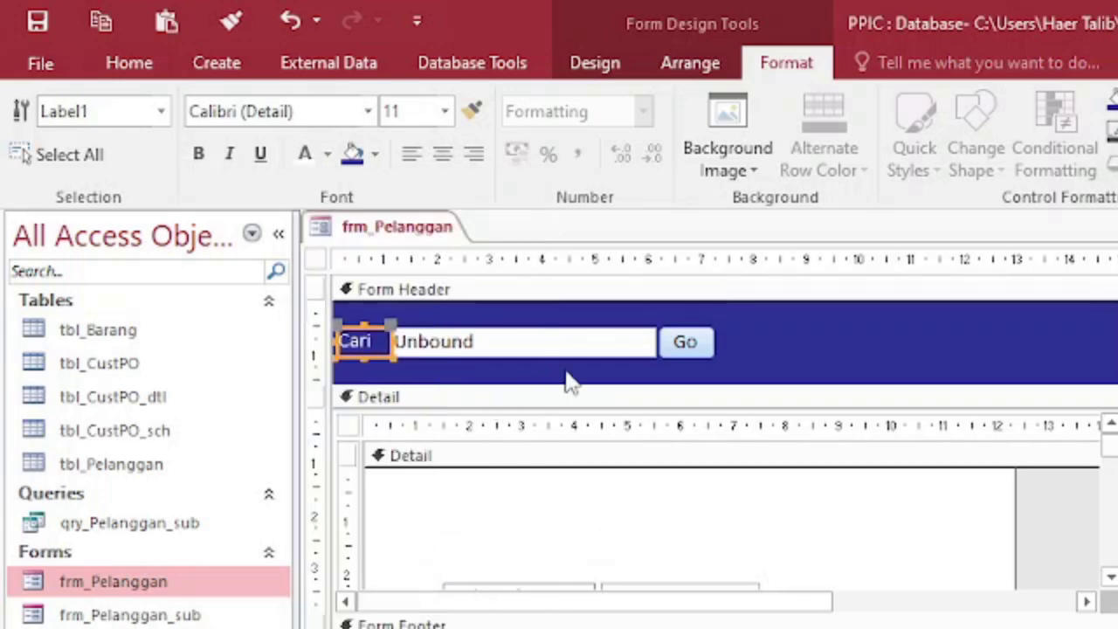
- Make the text of the Cari label, txtCari box and Go button bold, and center the text of the label and txtCari
left_click_drag(784, 346, 367, 356)
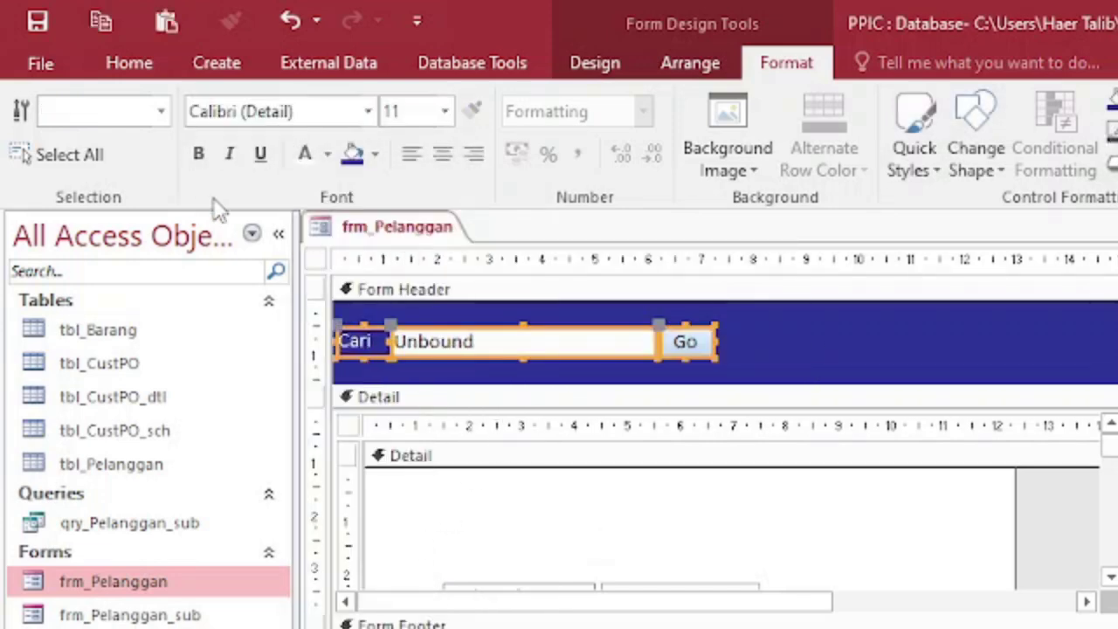
left_click(206, 168)
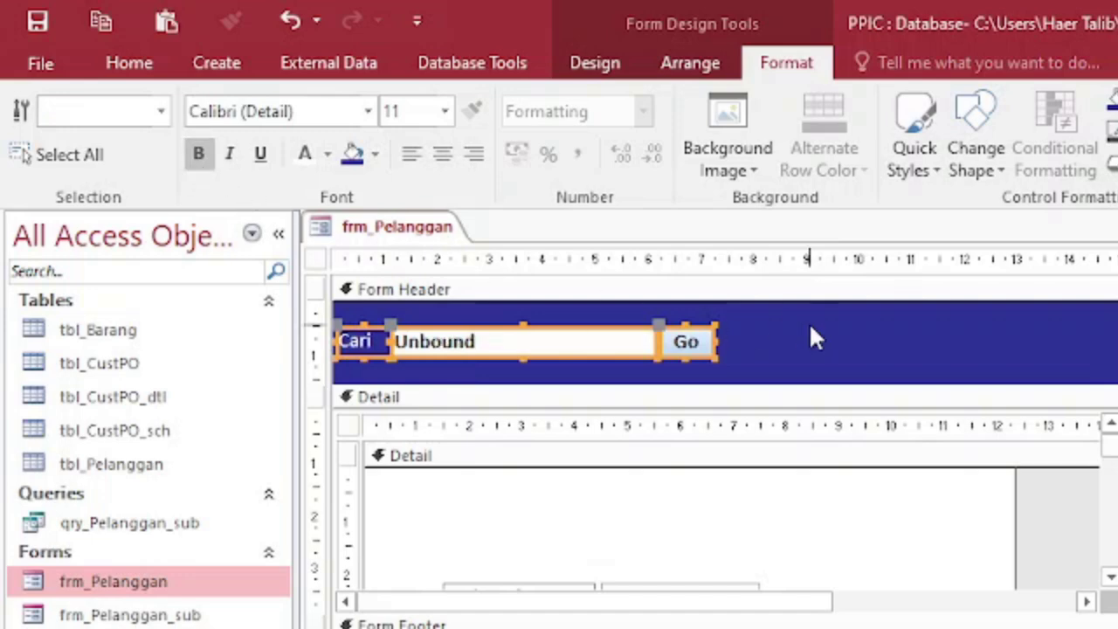
left_click(811, 325)
left_click(375, 344)
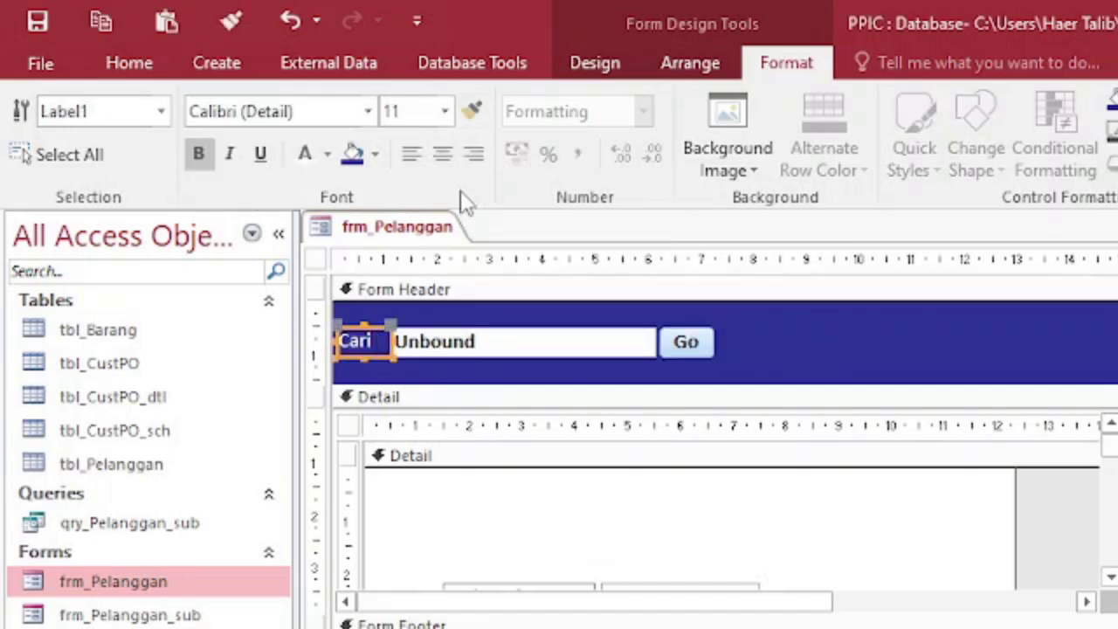
left_click(443, 154)
left_click(797, 350)
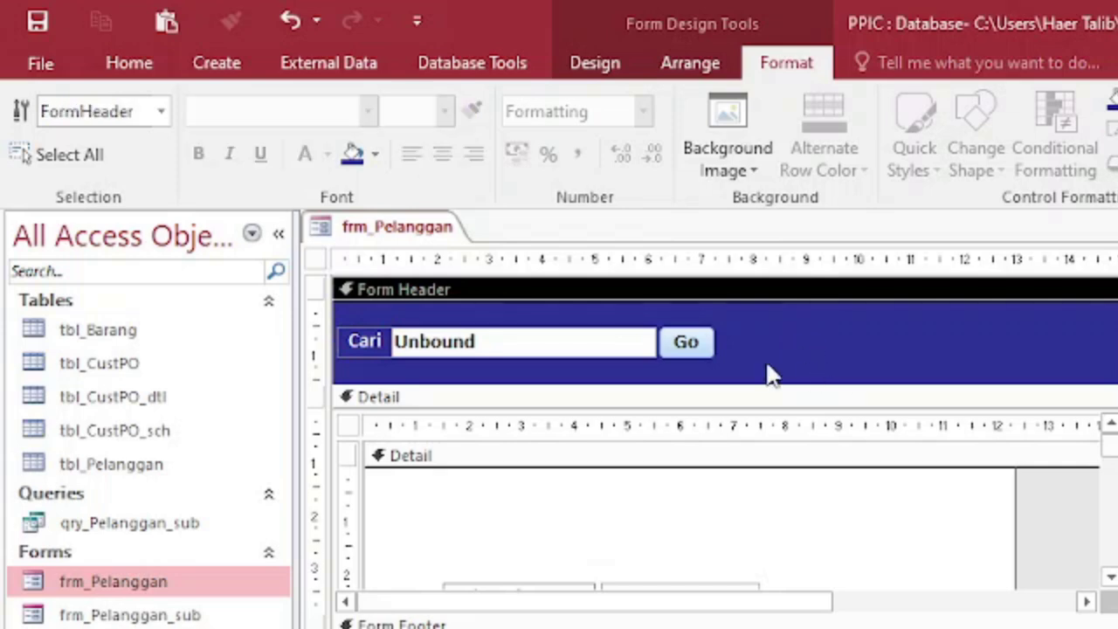
left_click(582, 342)
left_click(443, 153)
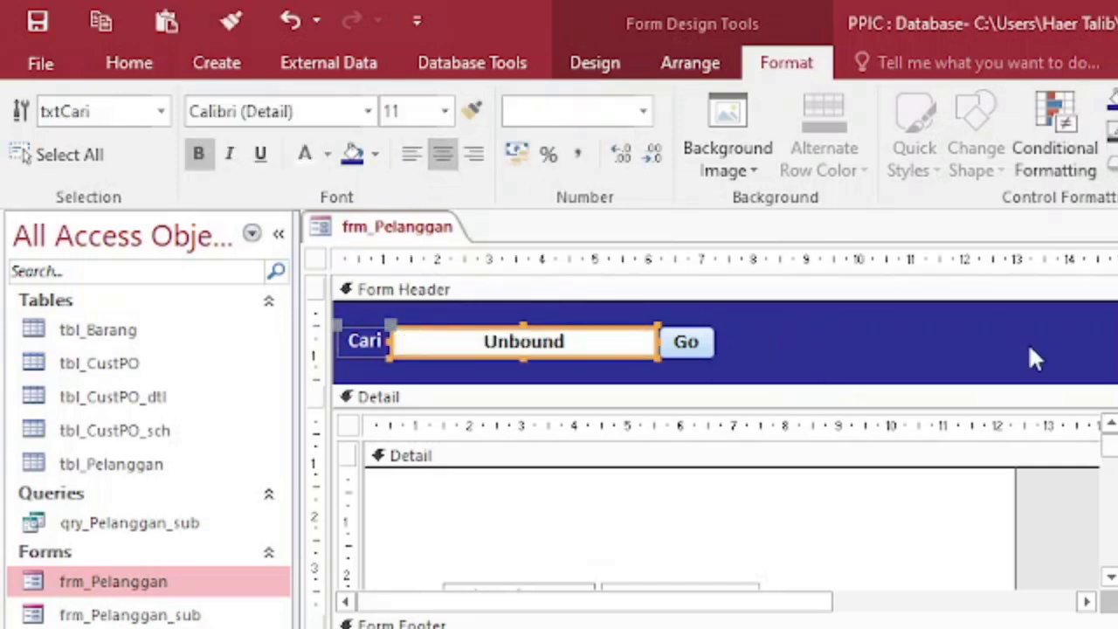
left_click(940, 346)
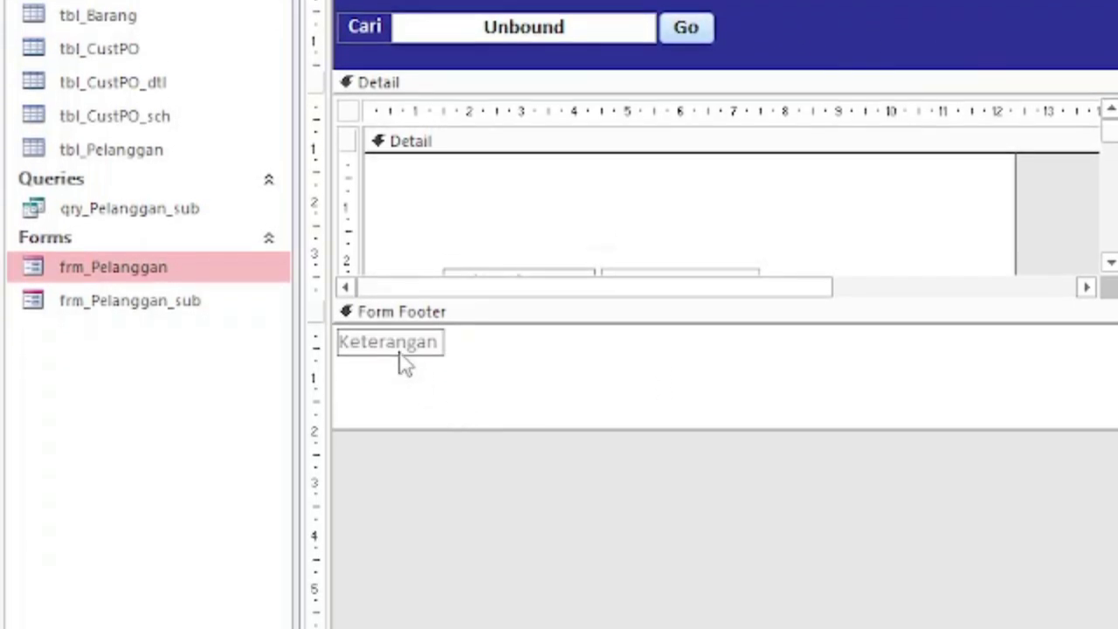
- Enlarge the Keterangan label in the Form Footer to nearly the footer's full width and height
left_click(413, 349)
left_click_drag(442, 342, 1099, 377)
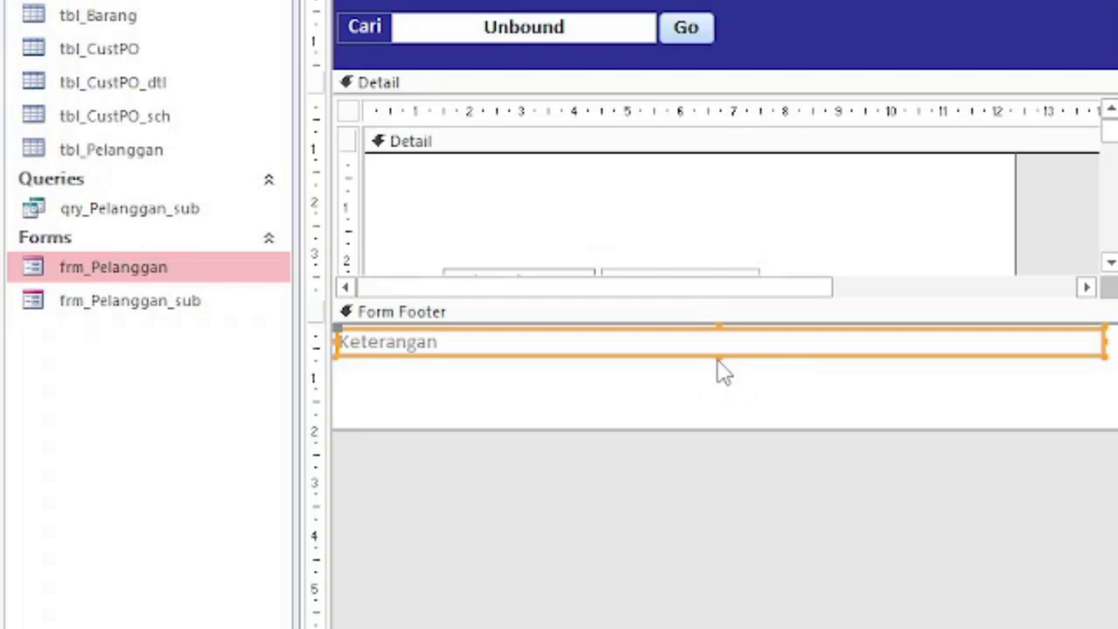
left_click_drag(721, 355, 726, 410)
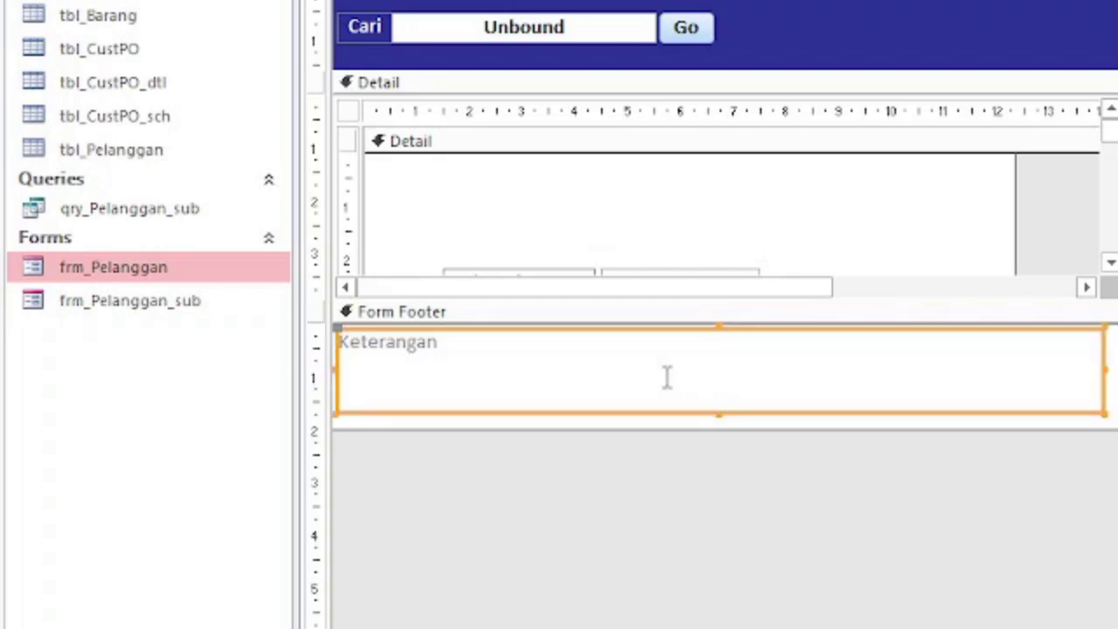
- Replace the Keterangan label's text with 'Isi kriteria filter, lalu klik "Go" untuk merefresh datasheet.' and a second line 'Kosongkan kriteria filter (pencarian)'
left_click(661, 357)
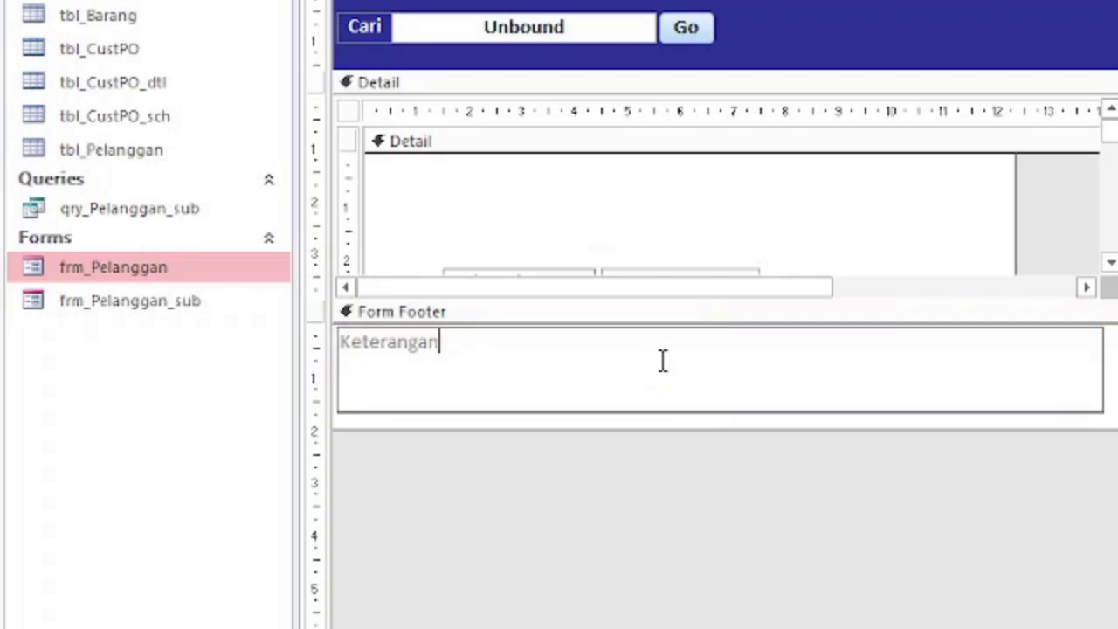
key("ctrl+a")
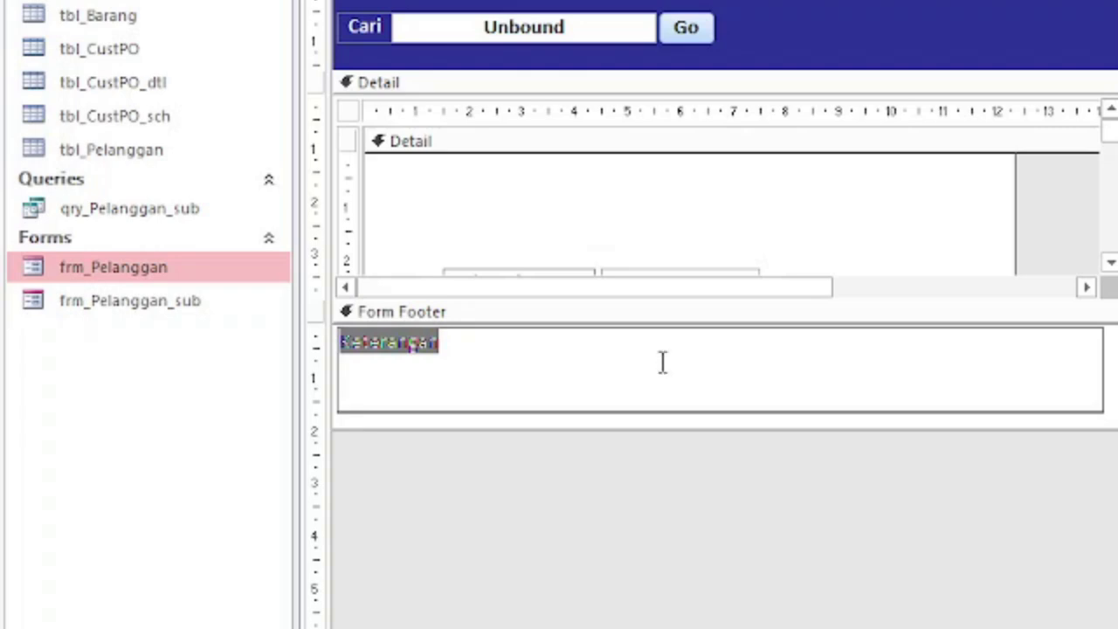
type("Isi kriteria filter, lalu klik \"Go\" untuk")
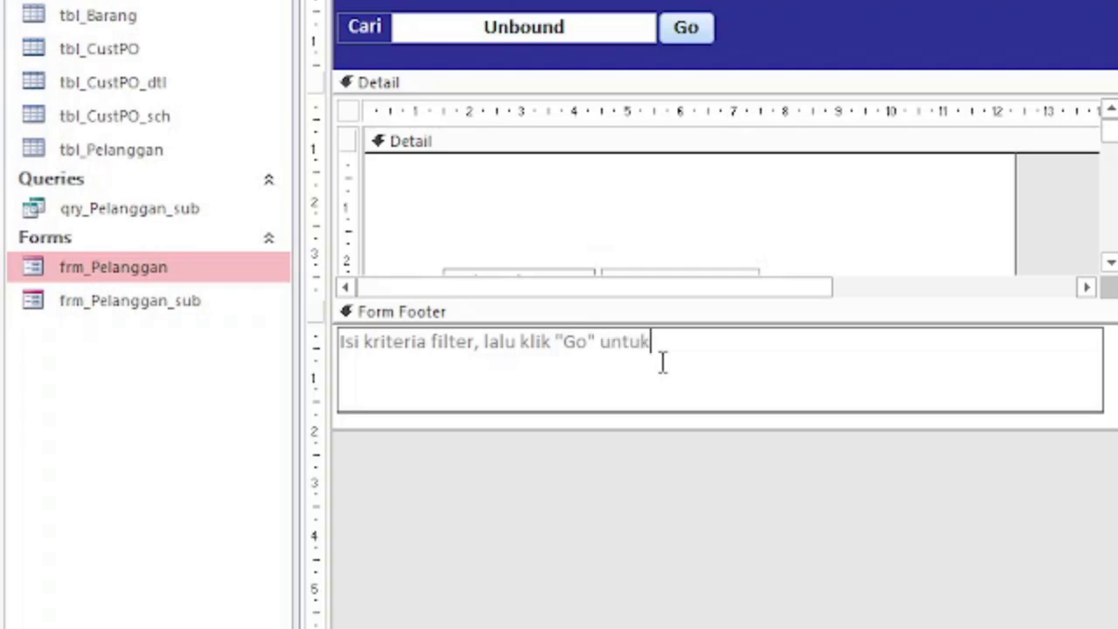
type(" merefresh ")
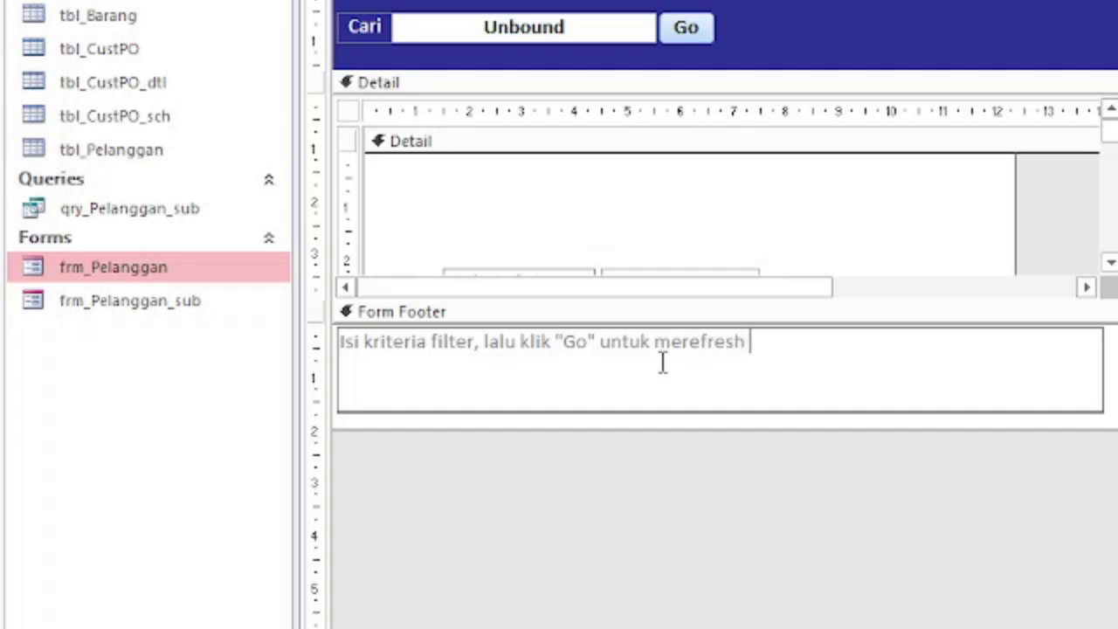
type("datasheet. ")
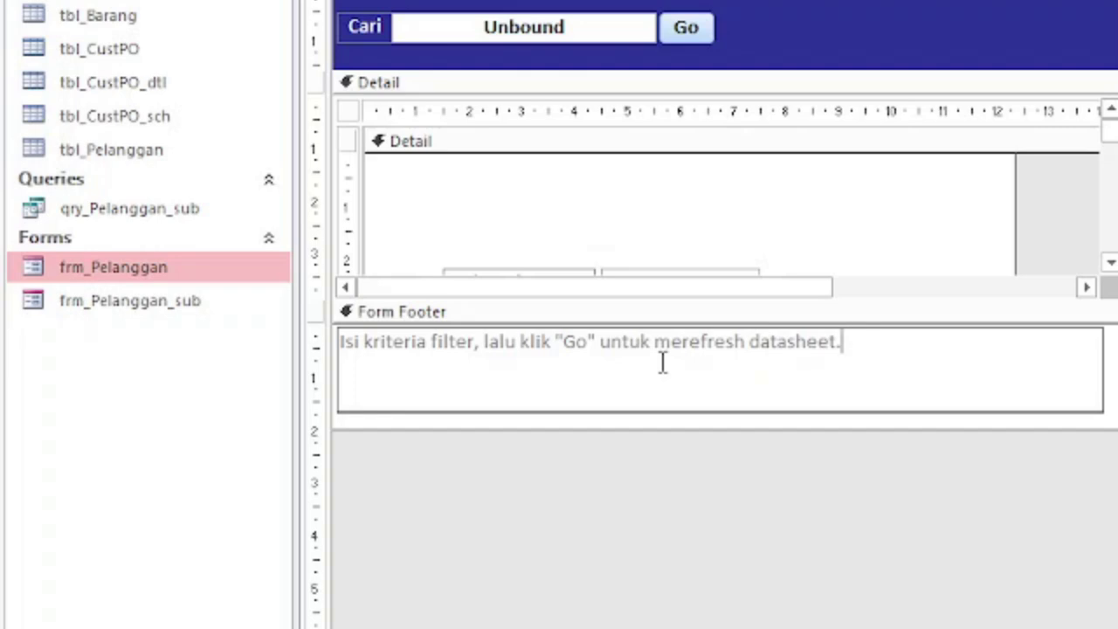
type("Kosongkan")
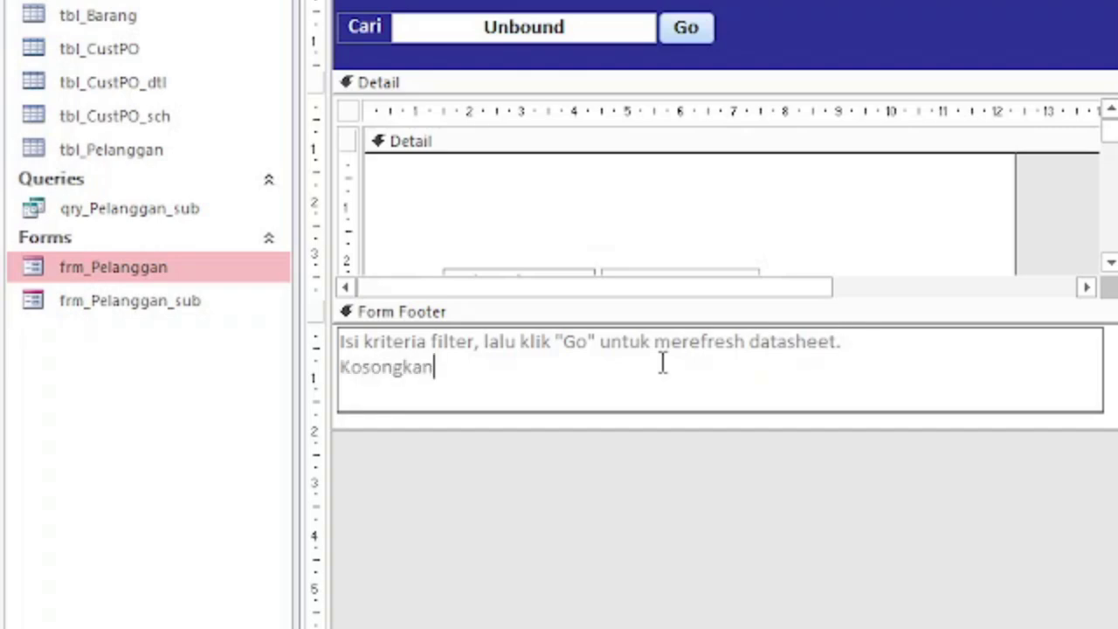
type(" krite")
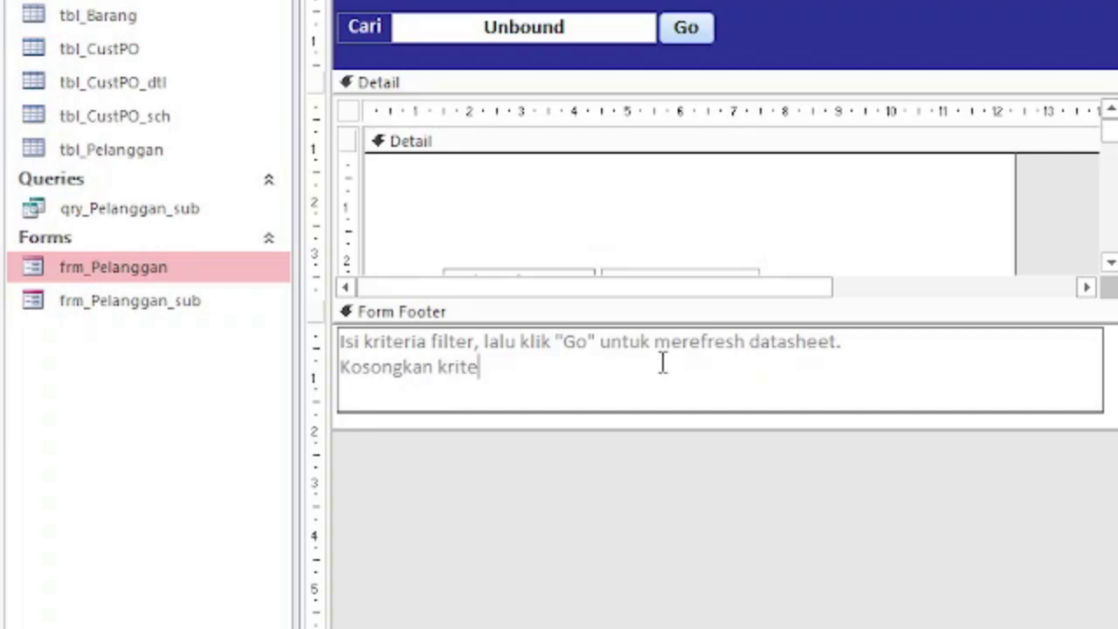
type("ria filter")
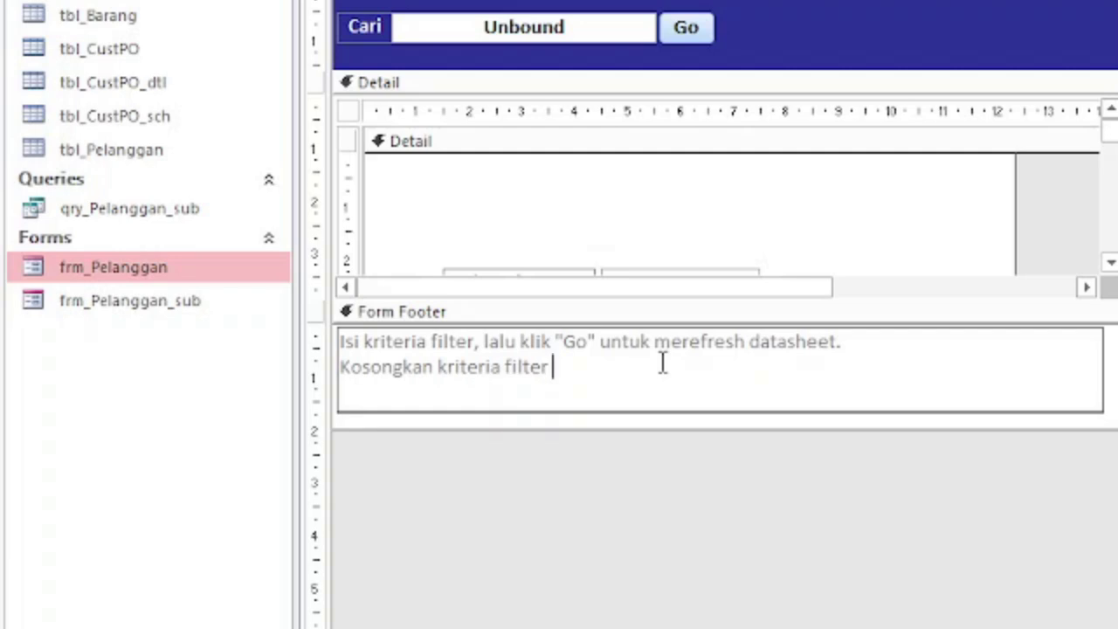
type(" (penc")
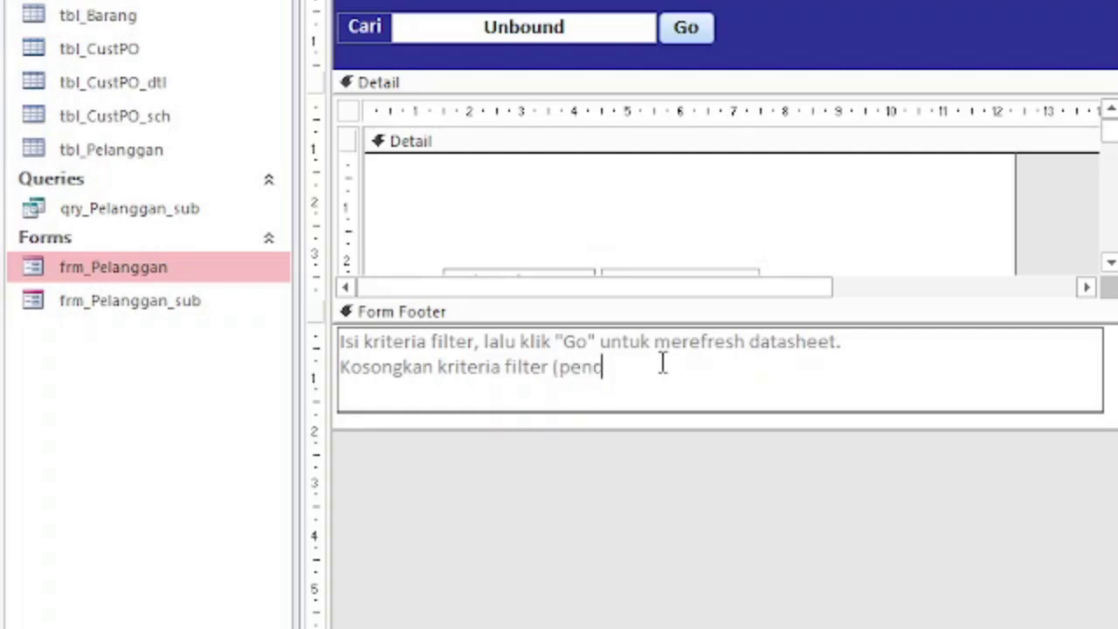
type("arian)")
- Insert '(pencarian)' after 'Isi kriteria filter' in the first line of the footer label, keeping the comma after it
key("Up")
key("Left")
key("Left")
key("Left")
key("Left")
key("Left")
key("Left")
key("Left")
key("Left")
key("Left")
key("Left")
key("Left")
key("Left")
key("Left")
key("Left")
key("Left")
key("Left")
key("Left")
key("Left")
key("Left")
key("Left")
key("Left")
key("Left")
key("Left")
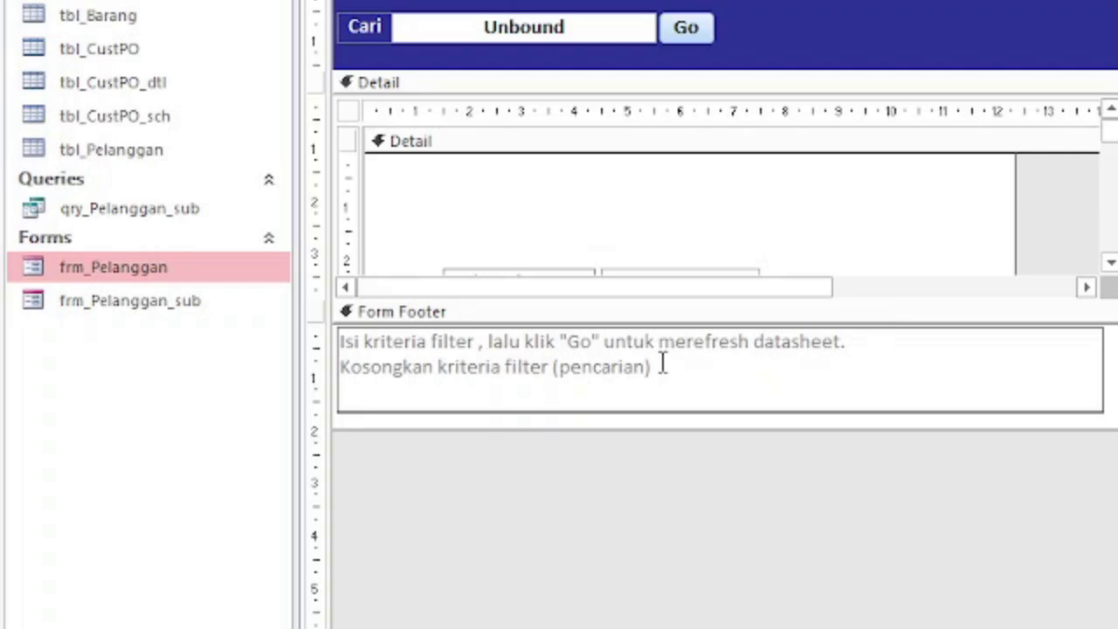
type("(")
type("penca")
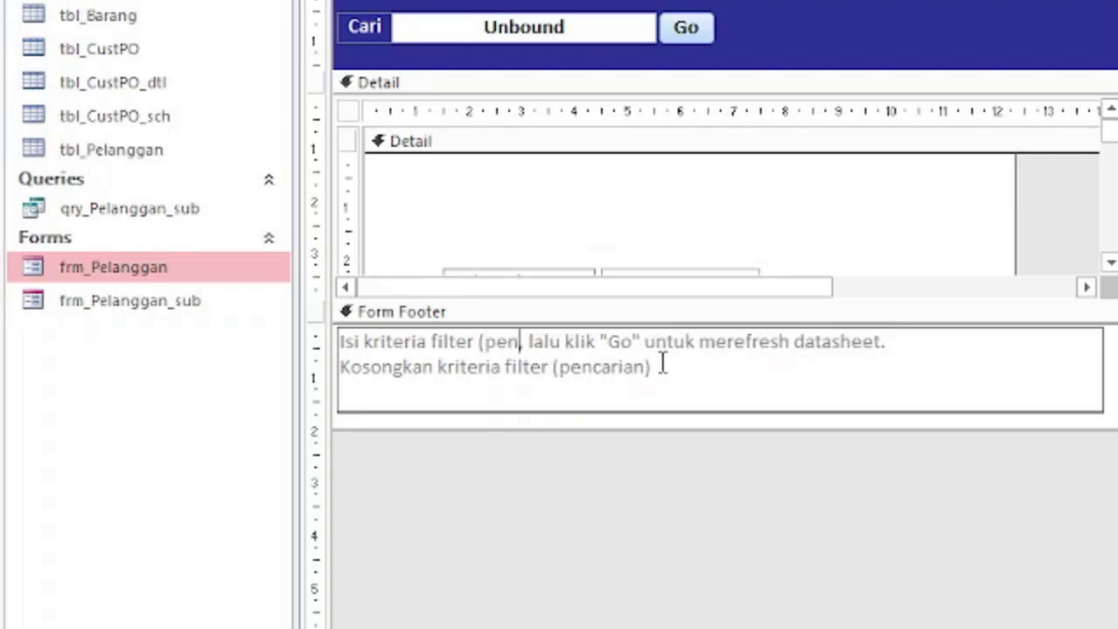
type("rian)")
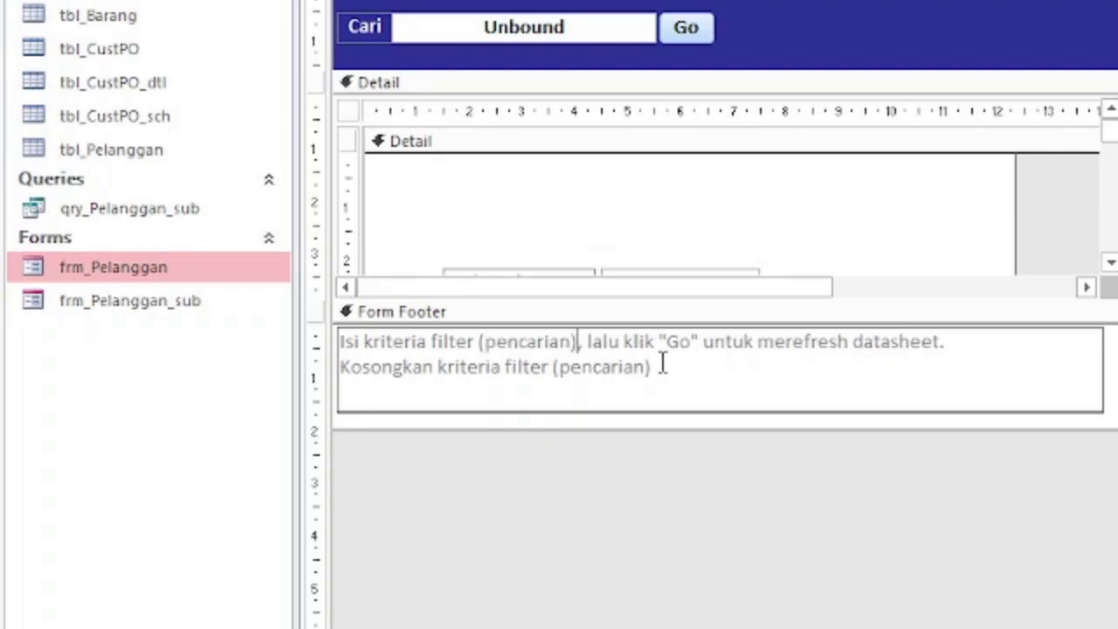
- Complete the footer label's second line with ', lalu klik "Go" untuk menampilkan semua data.' and commit the text
left_click(661, 365)
type(", lalu klik ")
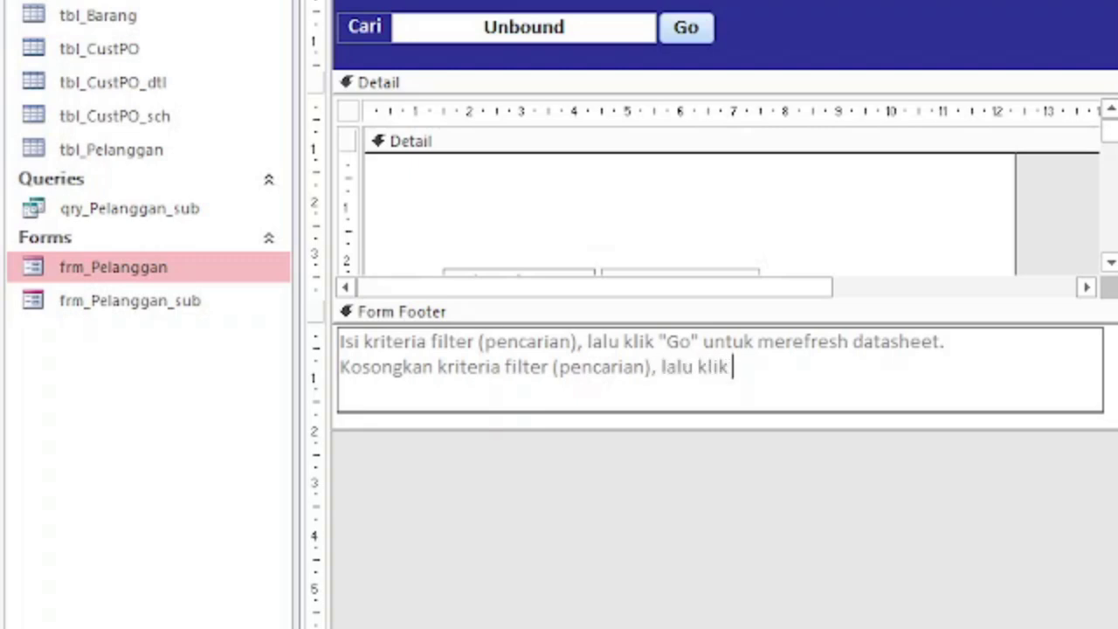
type("\"Go\" untk")
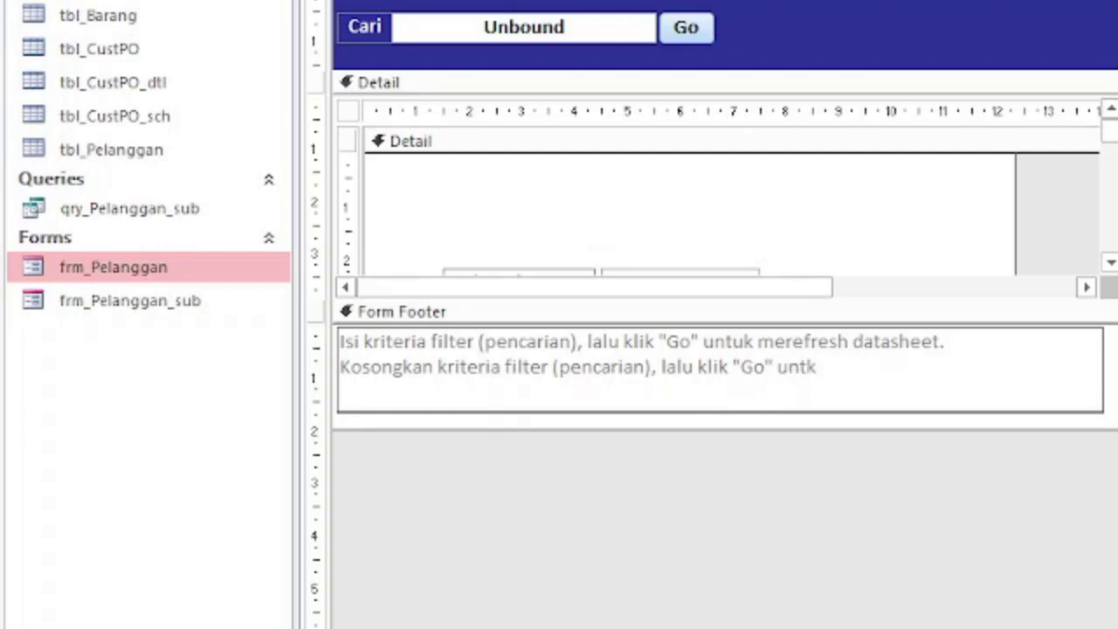
key("BackSpace")
type("uk menampi")
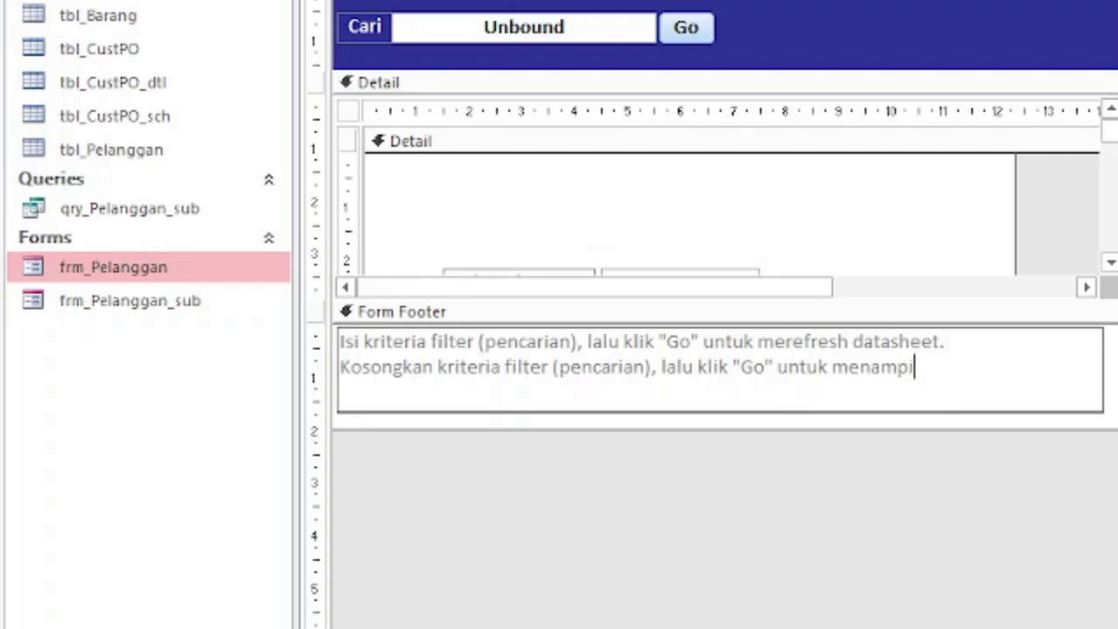
type("lkan s")
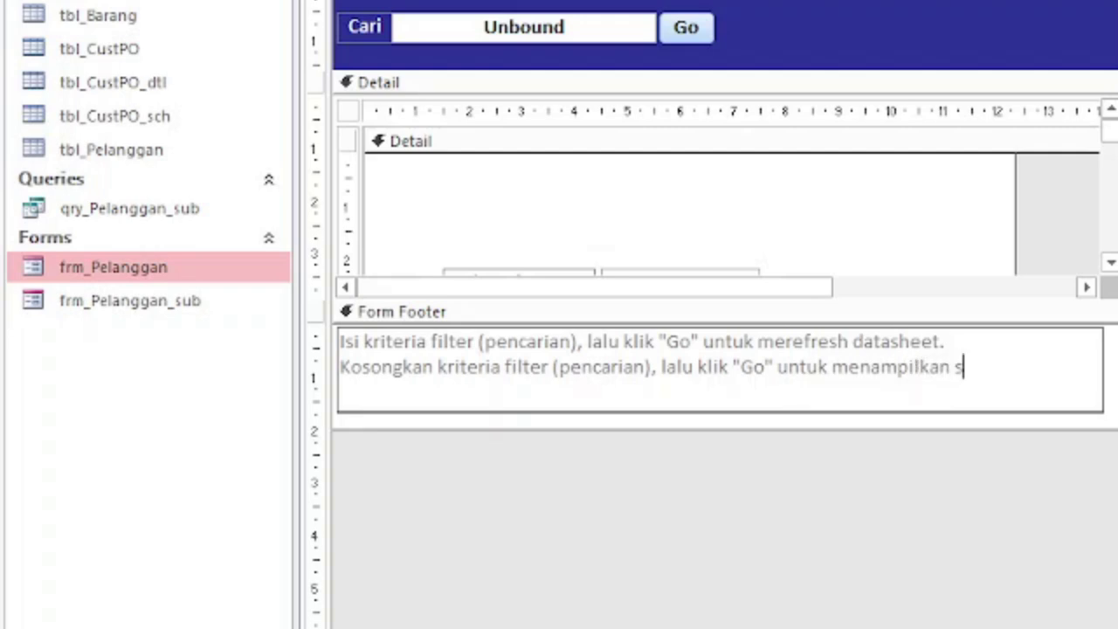
type("emua data.")
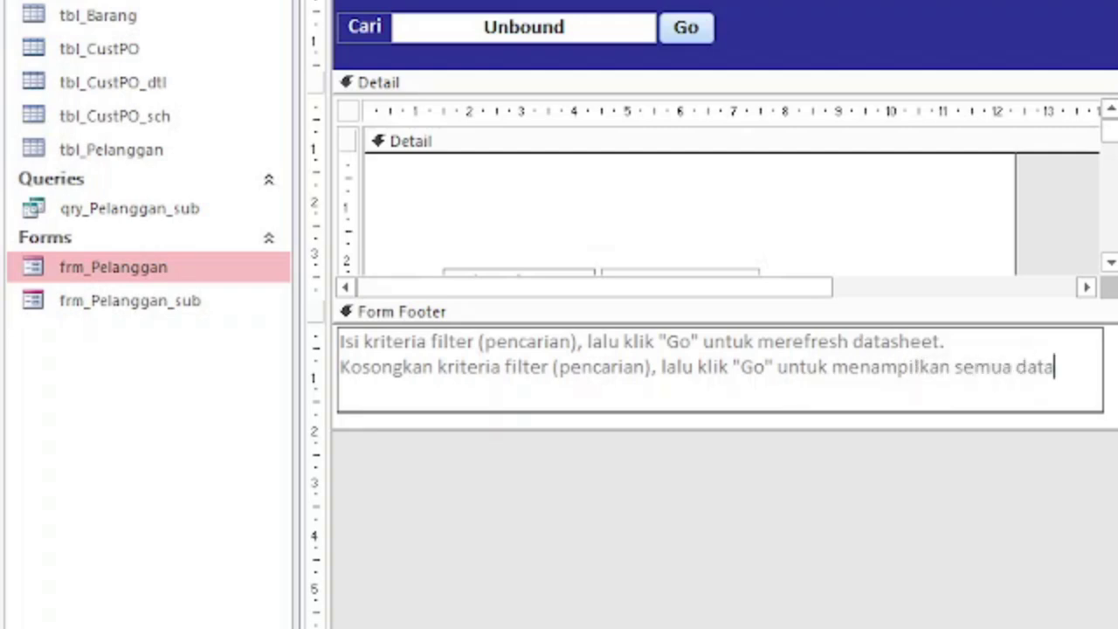
key("Return")
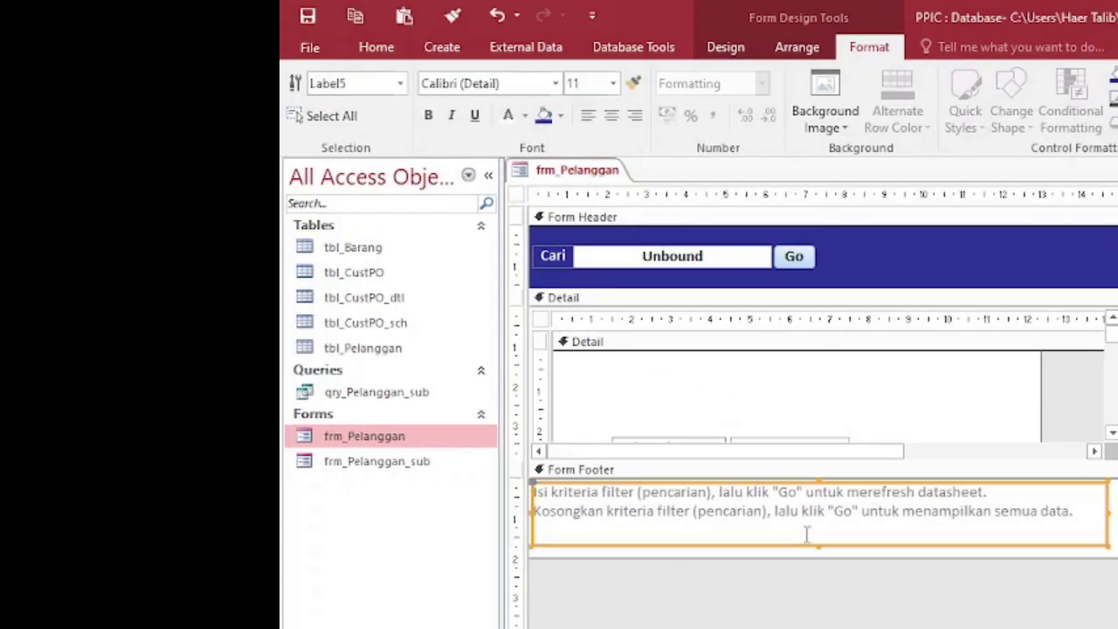
- Fill the Form Footer with blue #0072BC and make the instruction label's text white and bold
left_click(920, 472)
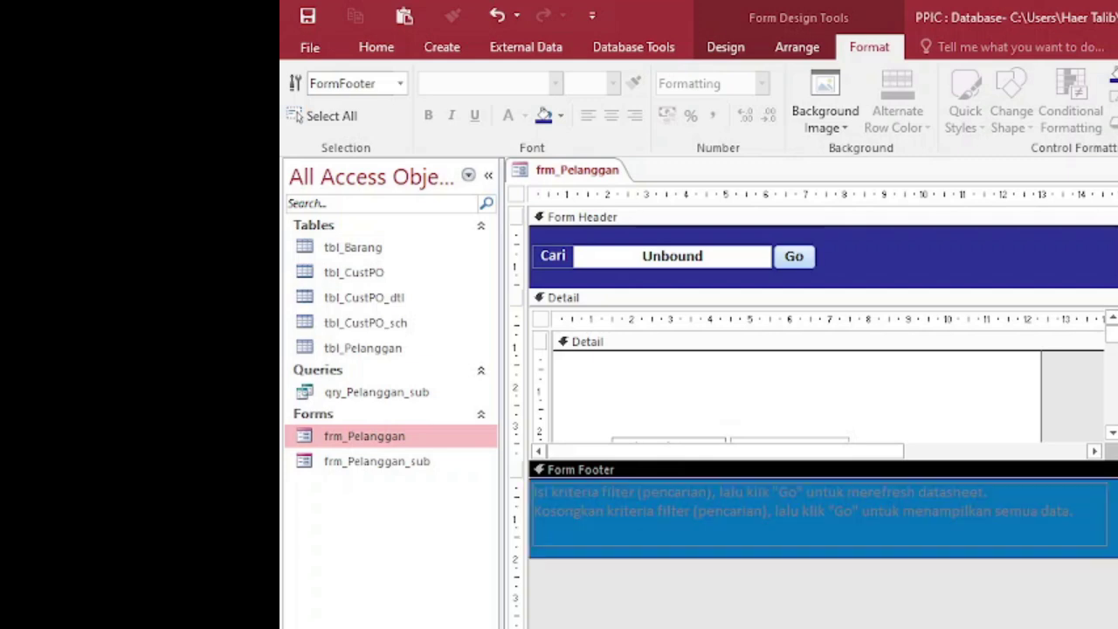
left_click(854, 515)
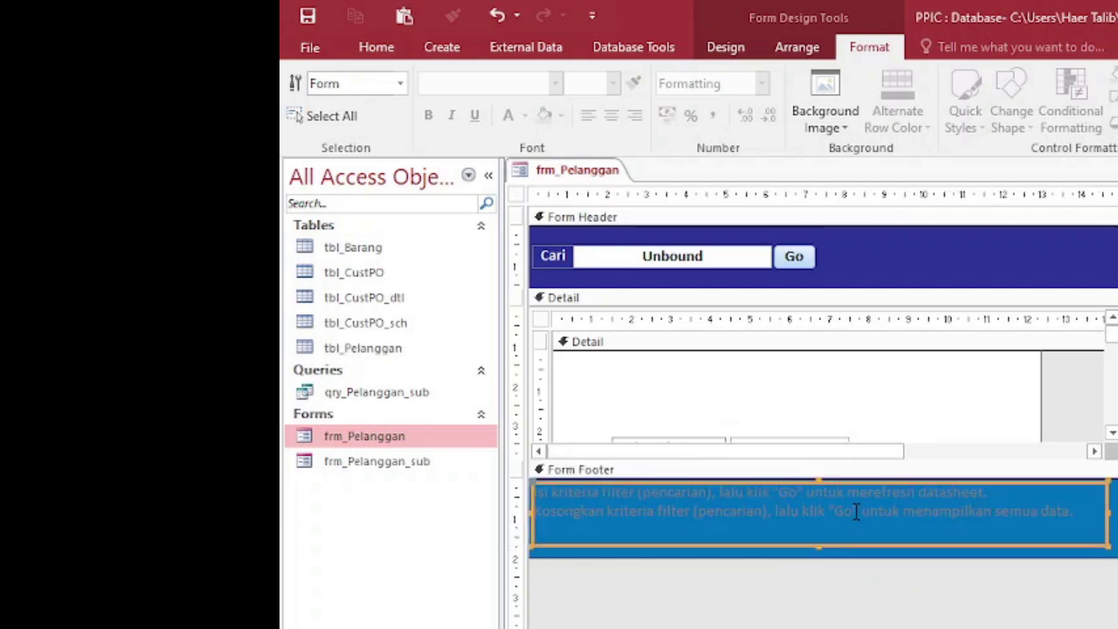
left_click(507, 116)
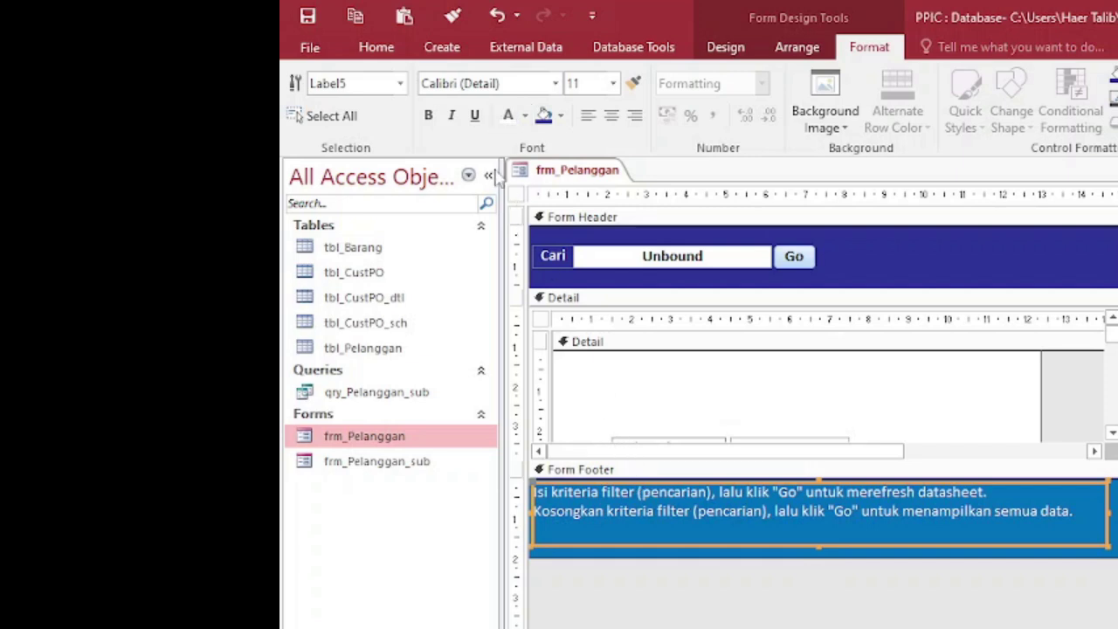
left_click(428, 116)
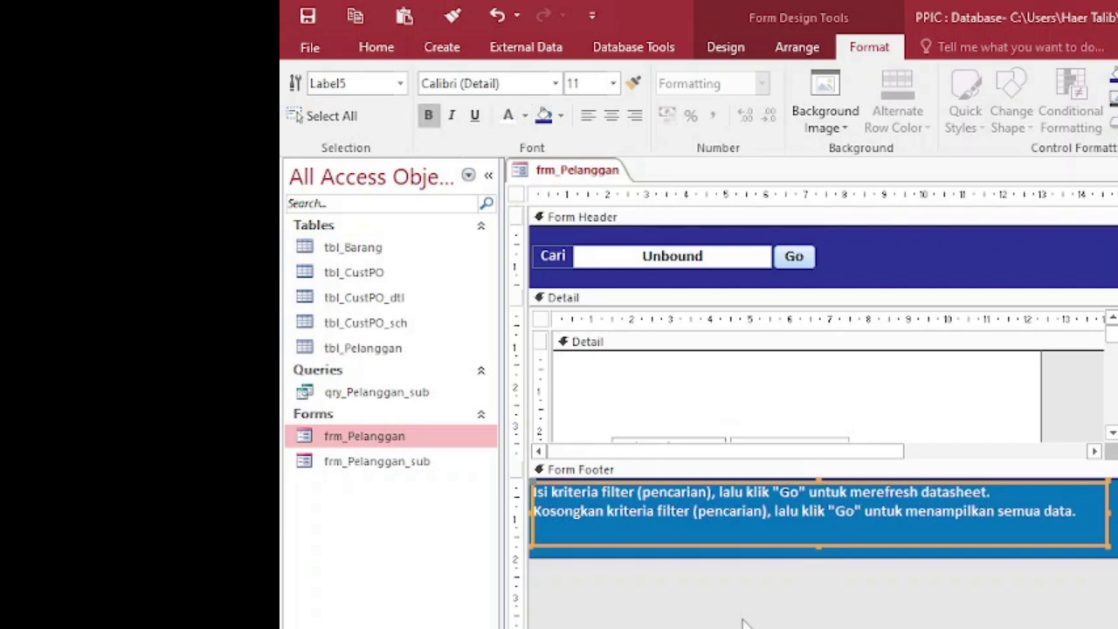
- Shorten the instruction label in the Form Footer to about 1,19 cm high, reducing the footer with it
left_click(815, 557)
left_click(824, 537)
left_click_drag(818, 545, 819, 525)
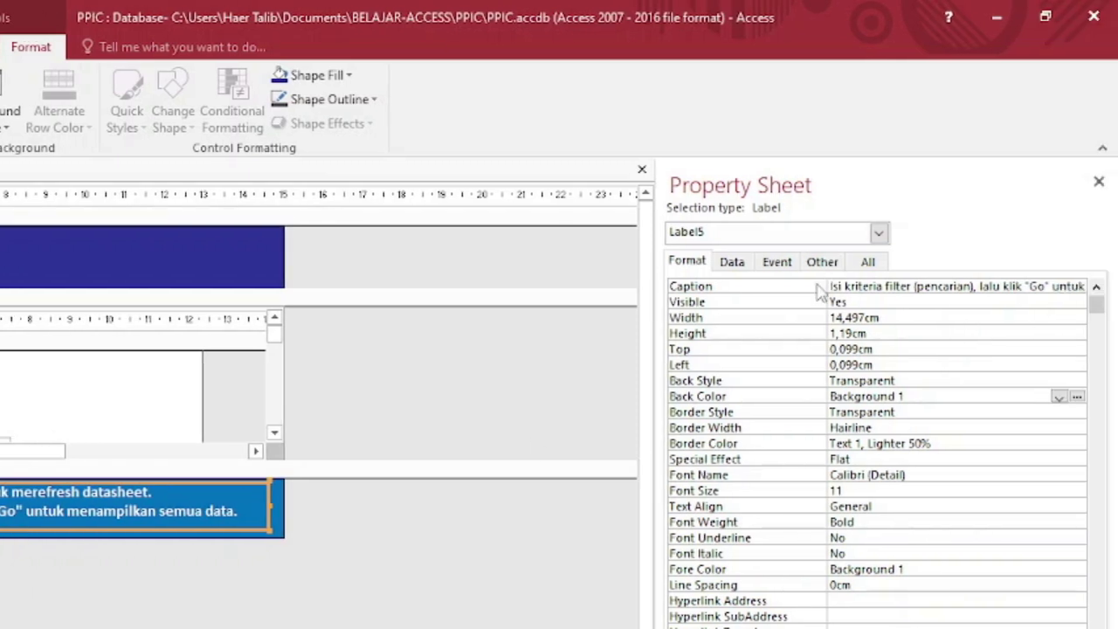
- Set the Form Footer section's height to 1,501 cm
left_click(405, 476)
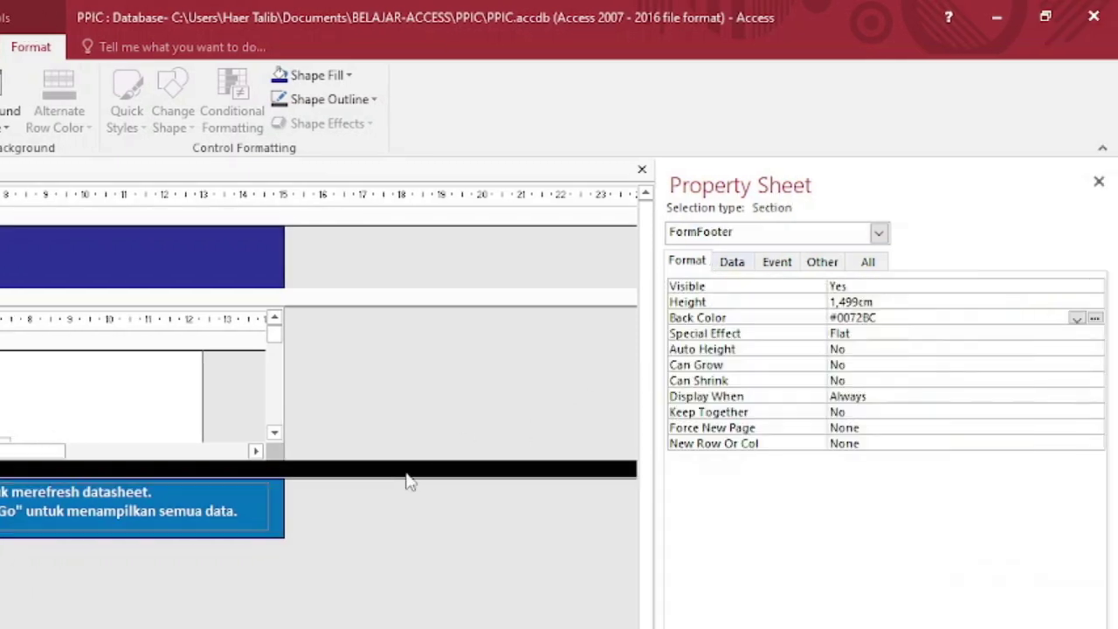
left_click(775, 308)
type("1")
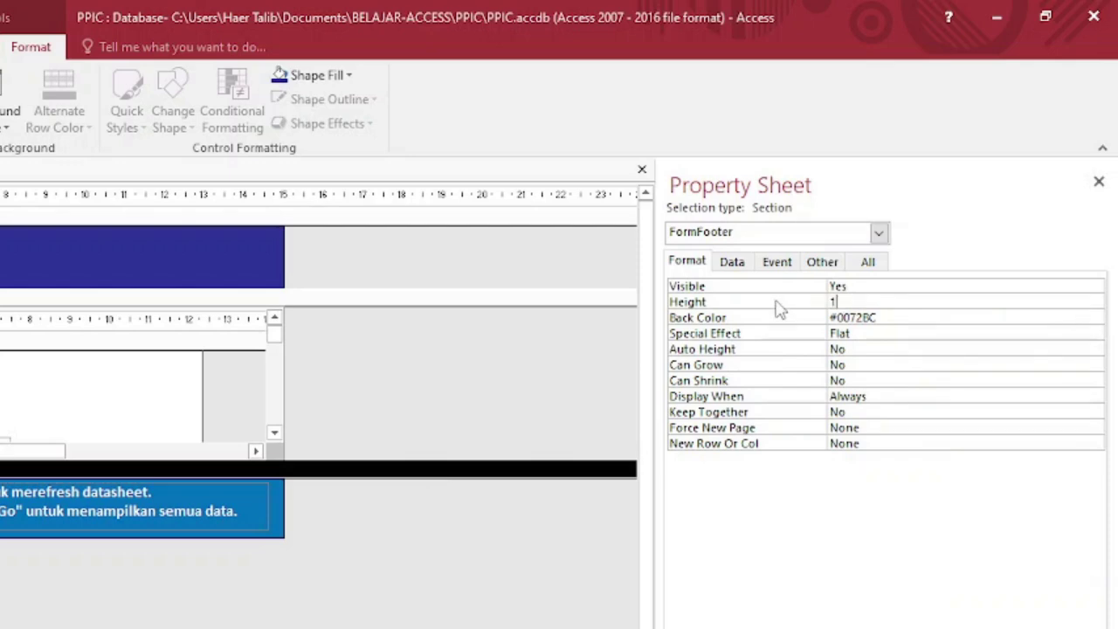
type(",501")
key("Return")
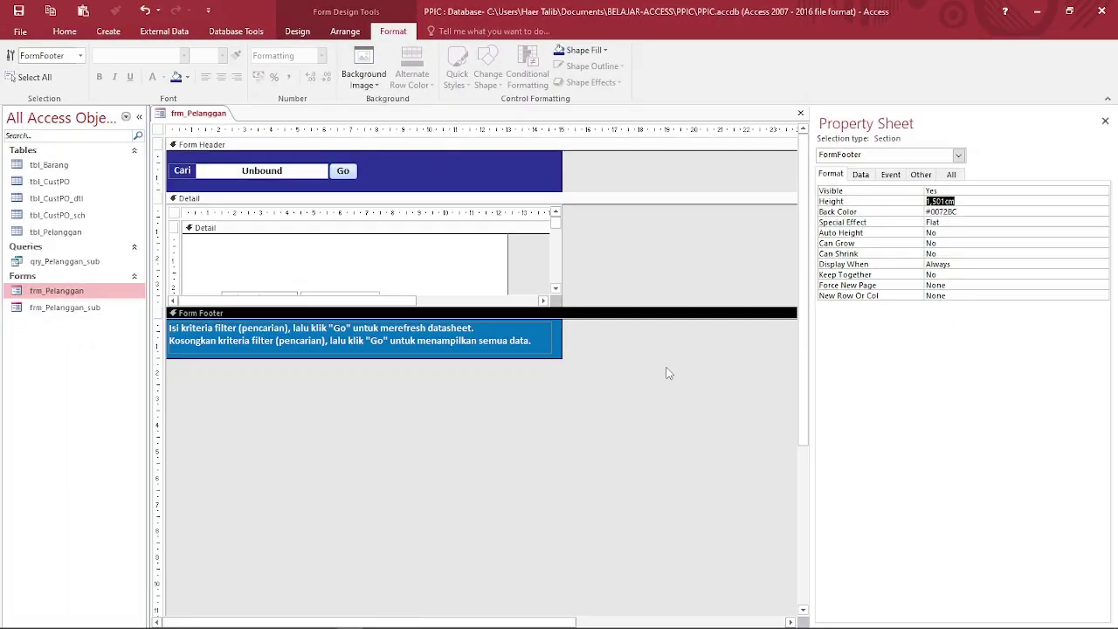
- Save and close frm_Pelanggan, and reopen it in Form View
left_click(543, 435)
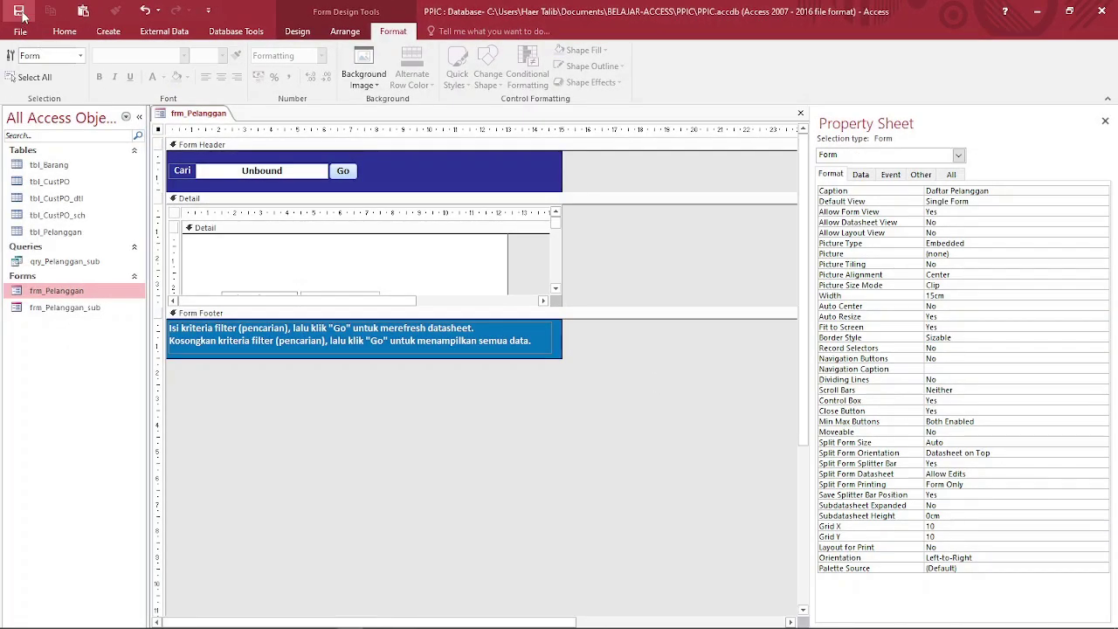
left_click(800, 116)
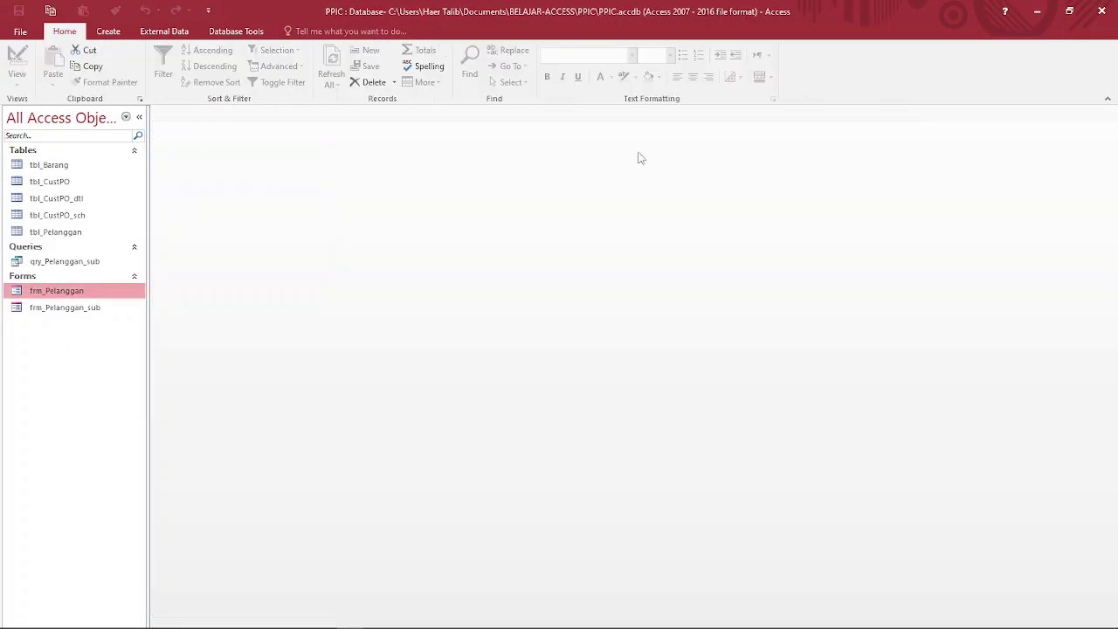
double_click(17, 296)
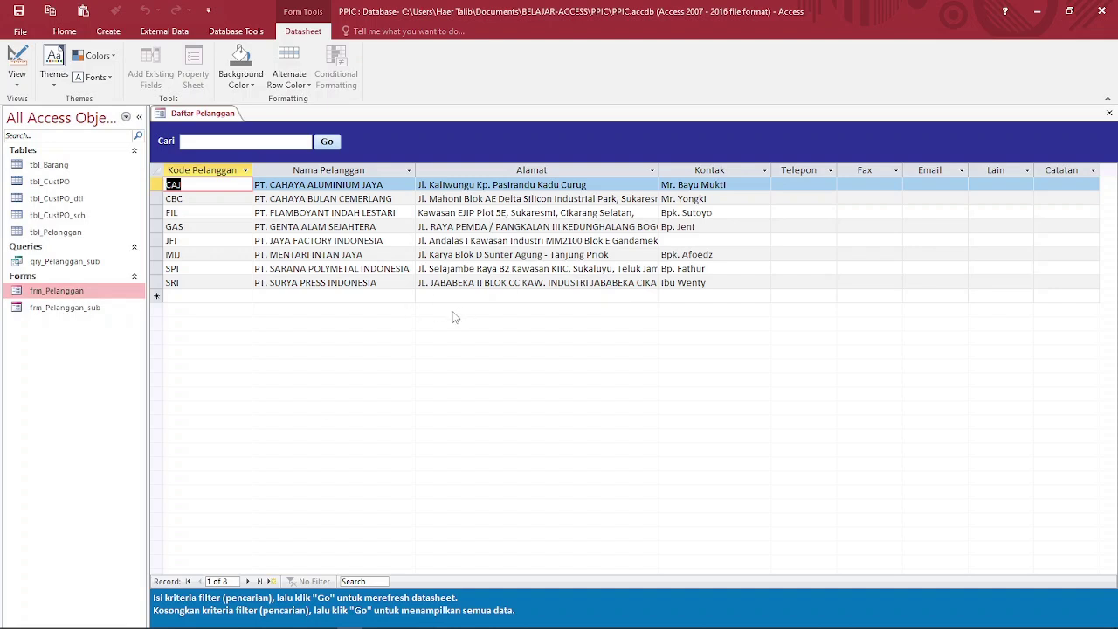
- Test the Cari filter with 'indone' and check the Nama Pelanggan and Alamat columns for matches
left_click(247, 142)
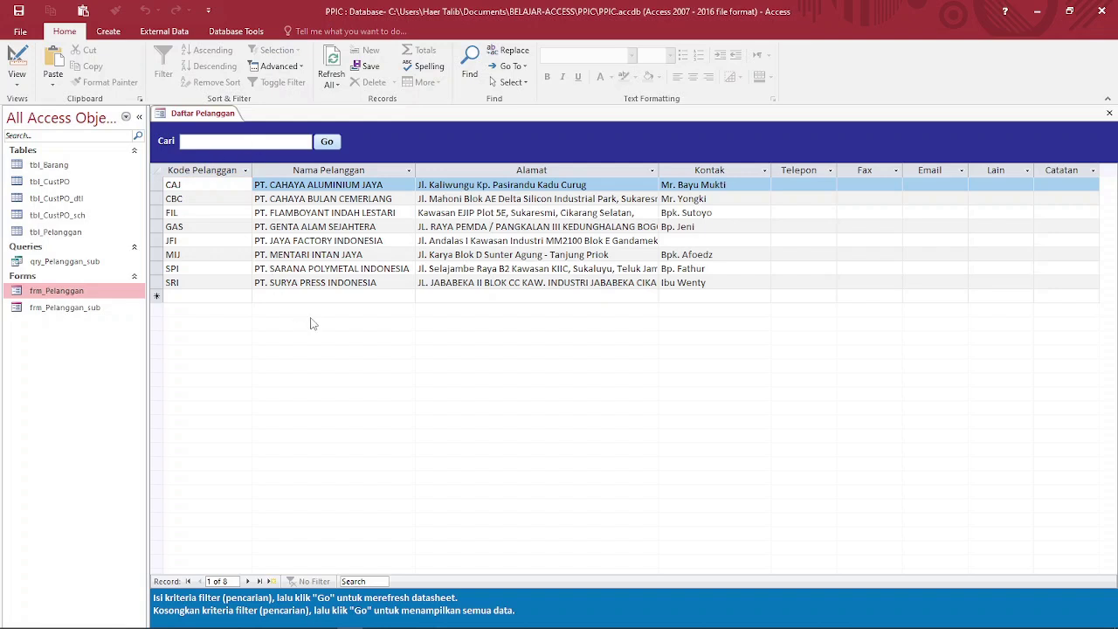
type("indone")
key("Tab")
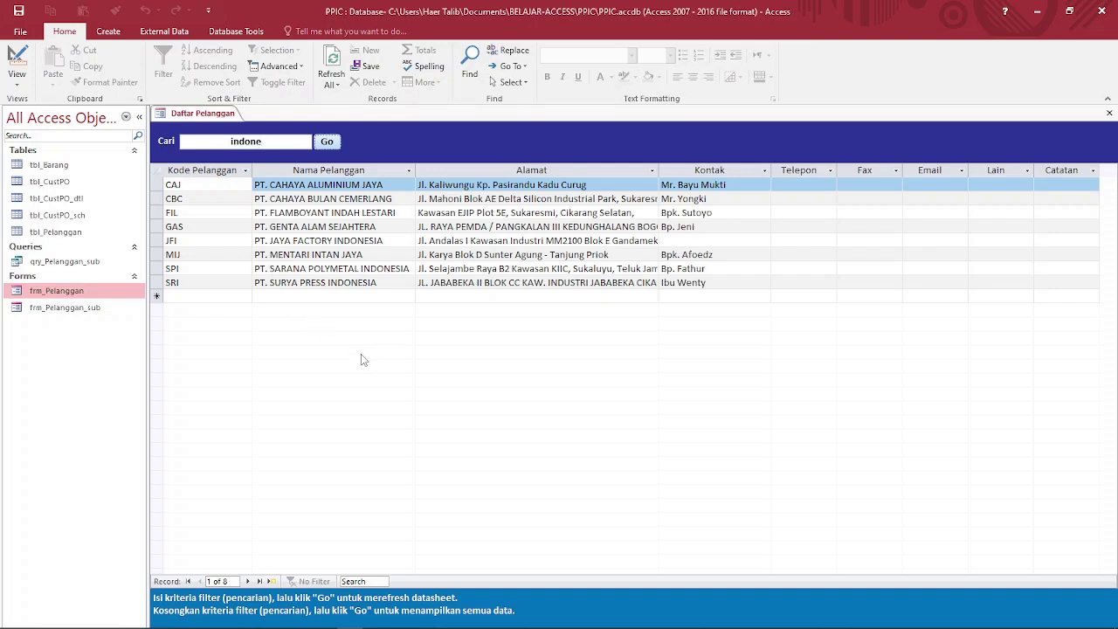
key("Return")
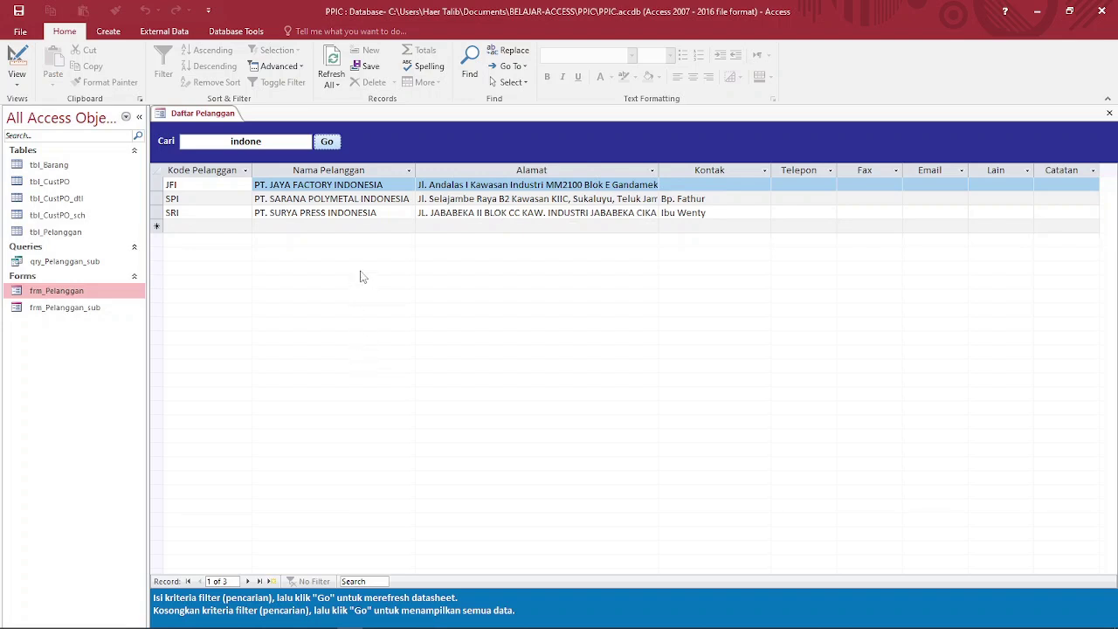
left_click(370, 172)
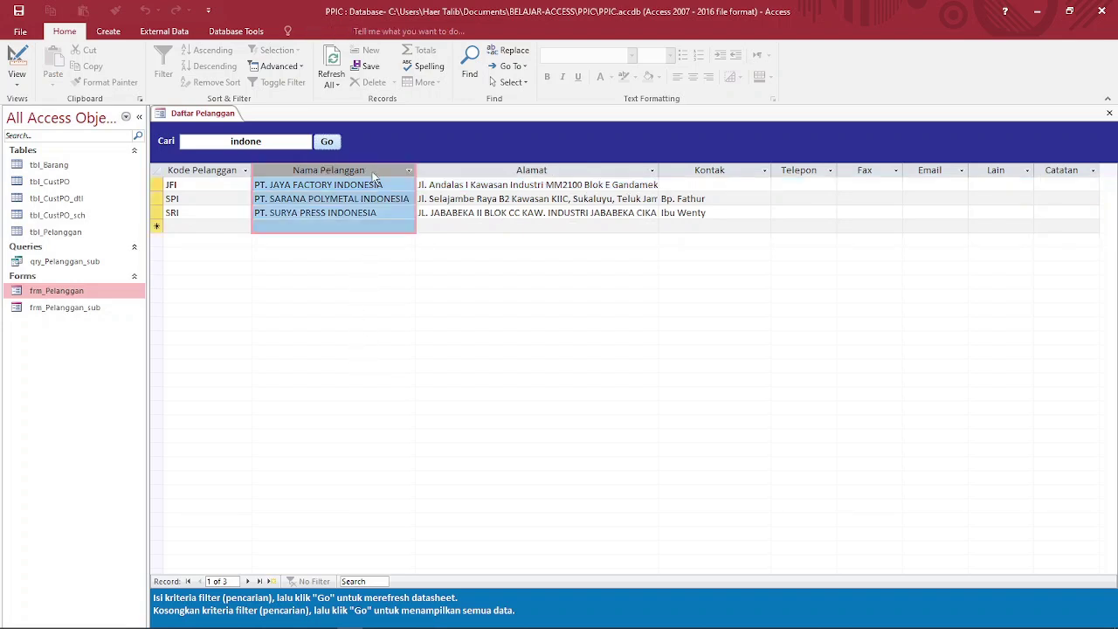
left_click(620, 175)
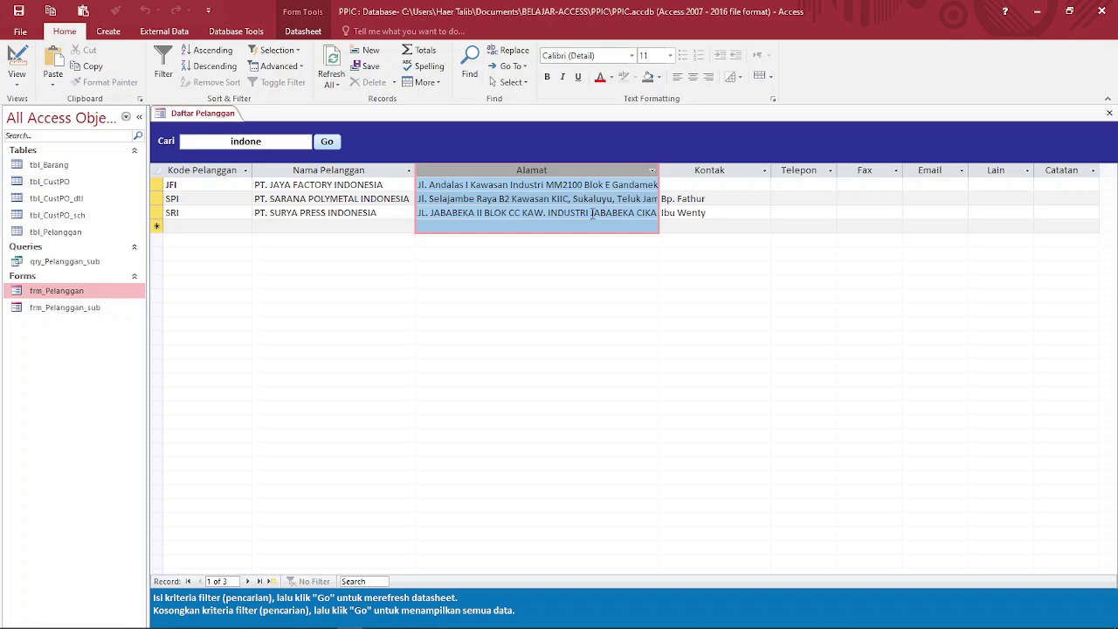